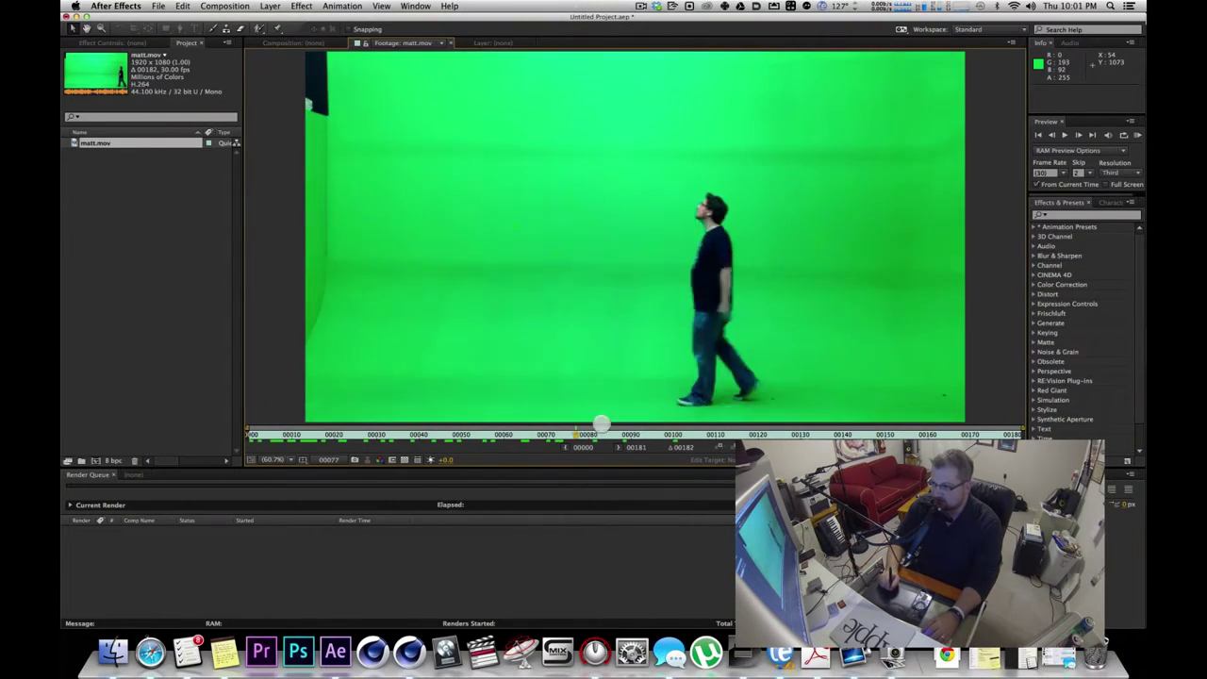
Scrub through the matt.mov green-screen footage to review the man's walk across the frame.
drag(502, 419, 835, 414)
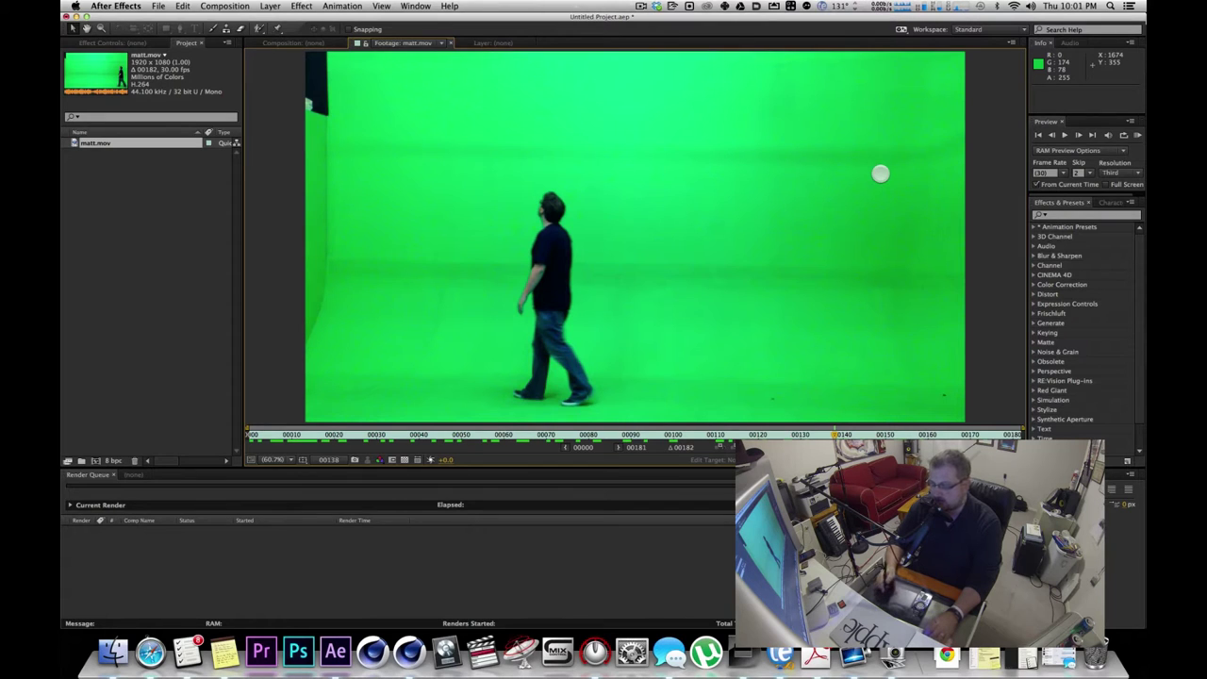
click(169, 245)
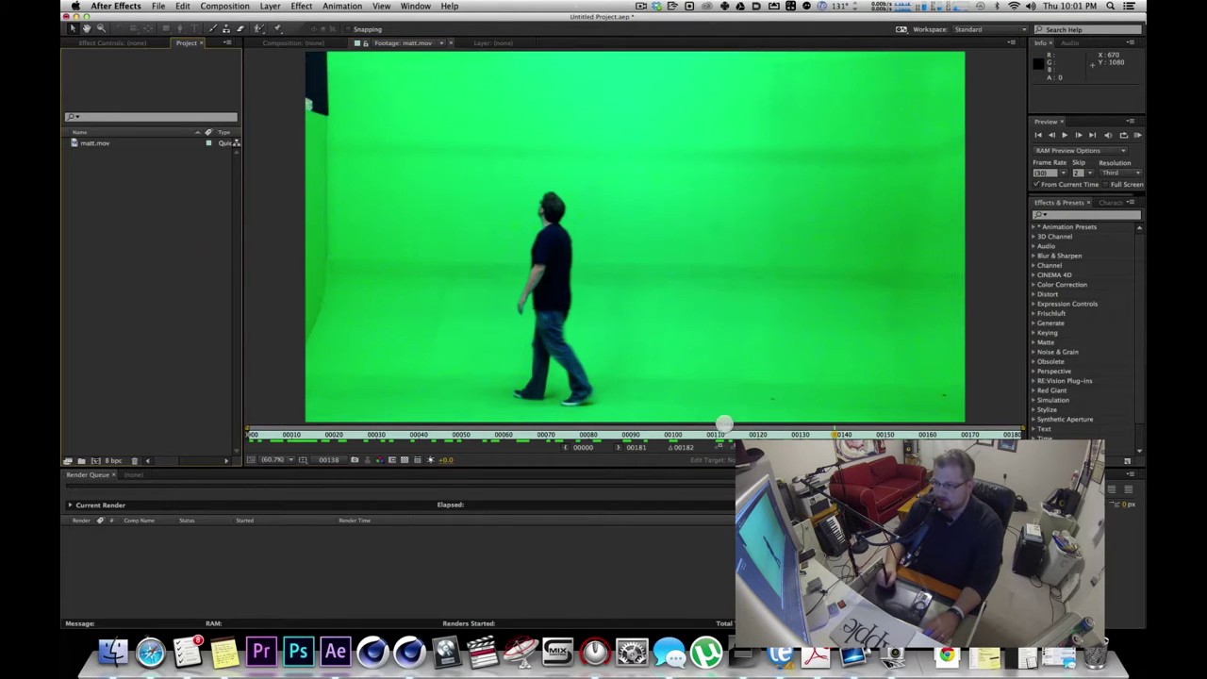
drag(328, 436, 684, 431)
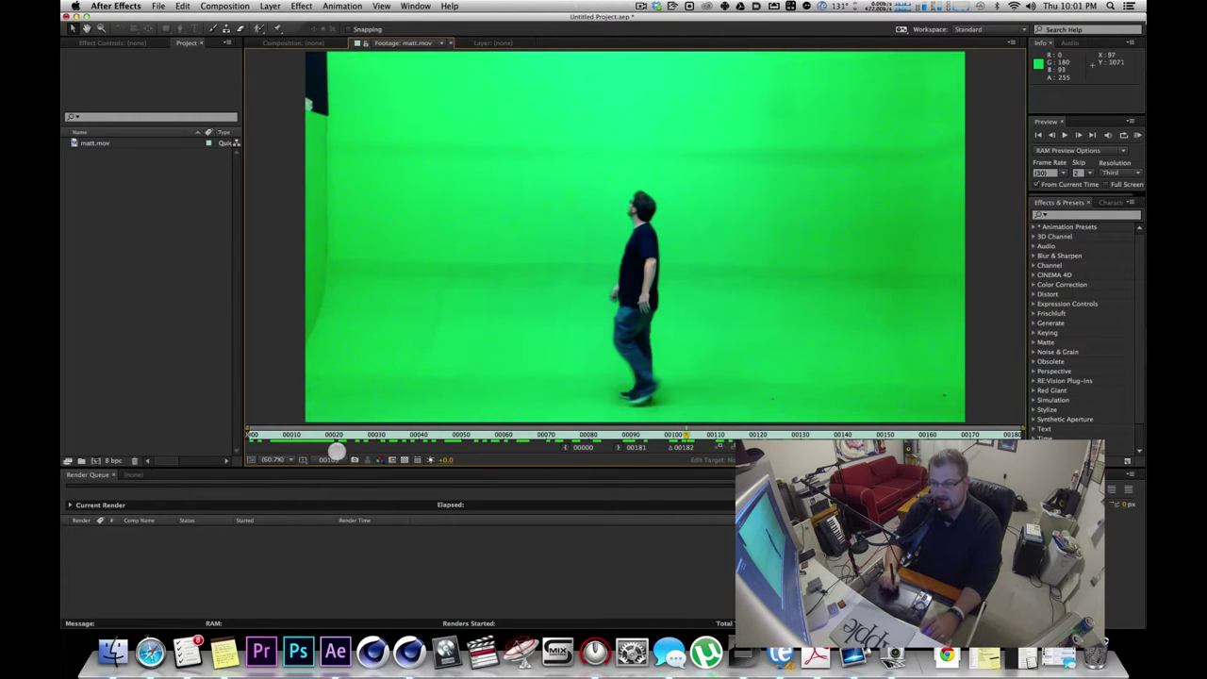
click(324, 435)
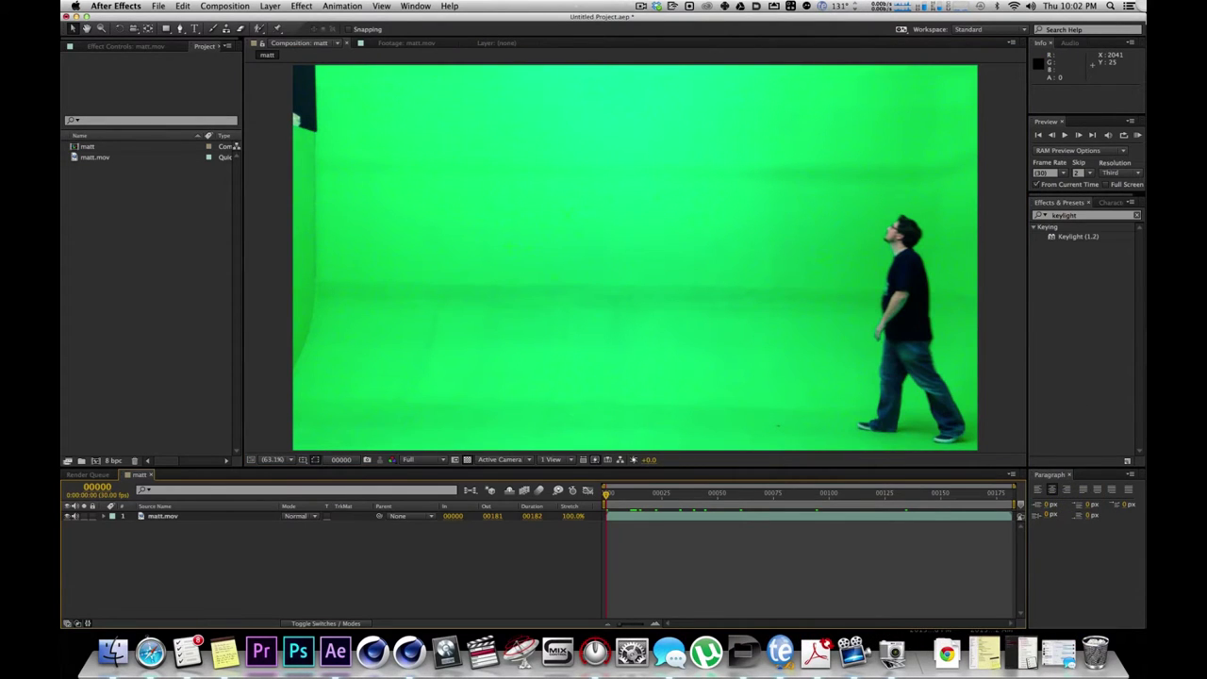
Apply the Keylight (1.2) effect to the matt.mov layer and sample the green backdrop as its Screen Colour.
click(170, 232)
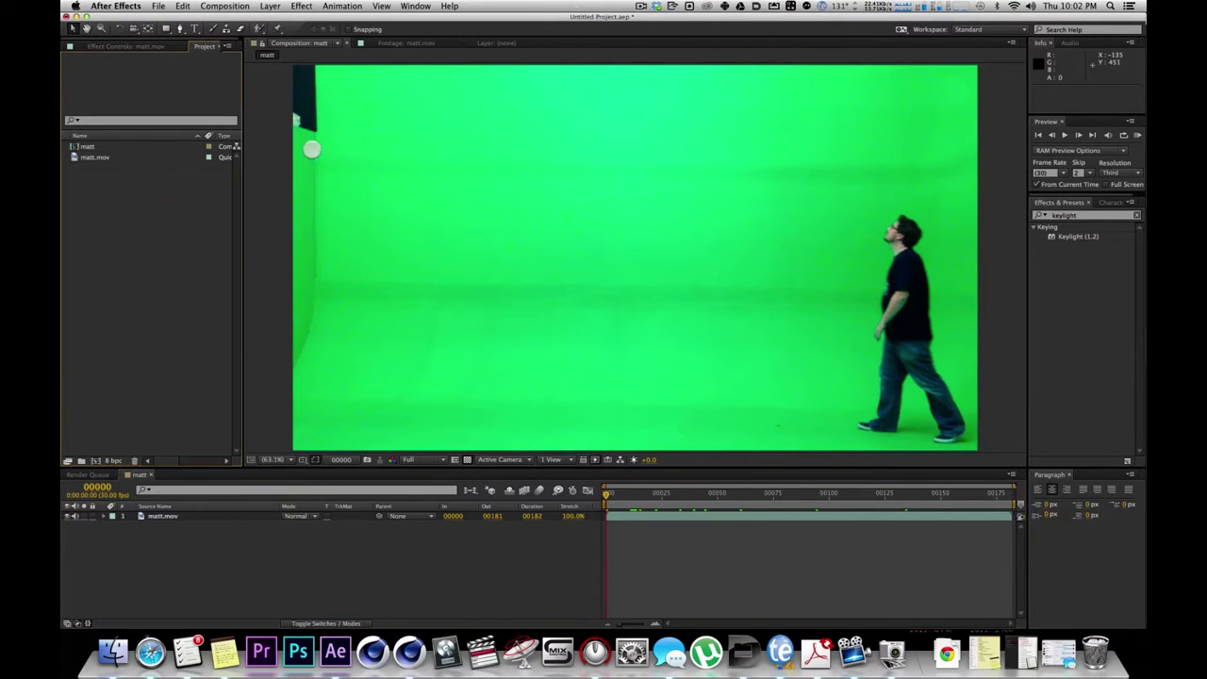
drag(1078, 236, 148, 512)
click(179, 138)
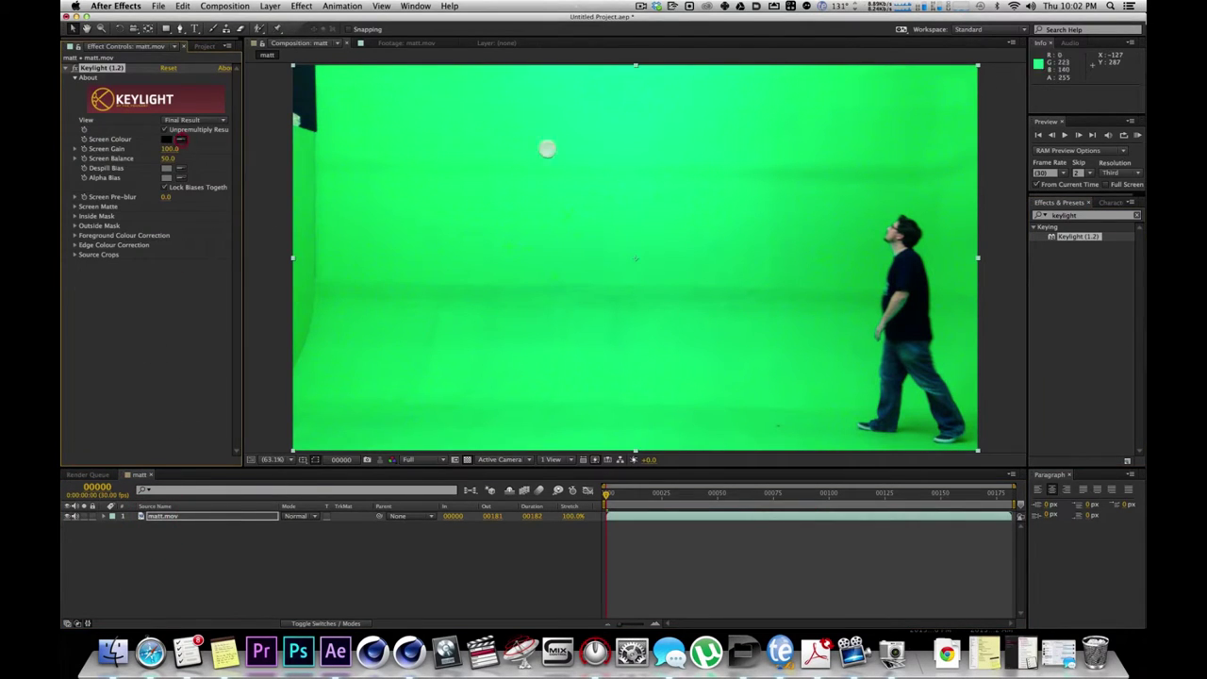
click(845, 264)
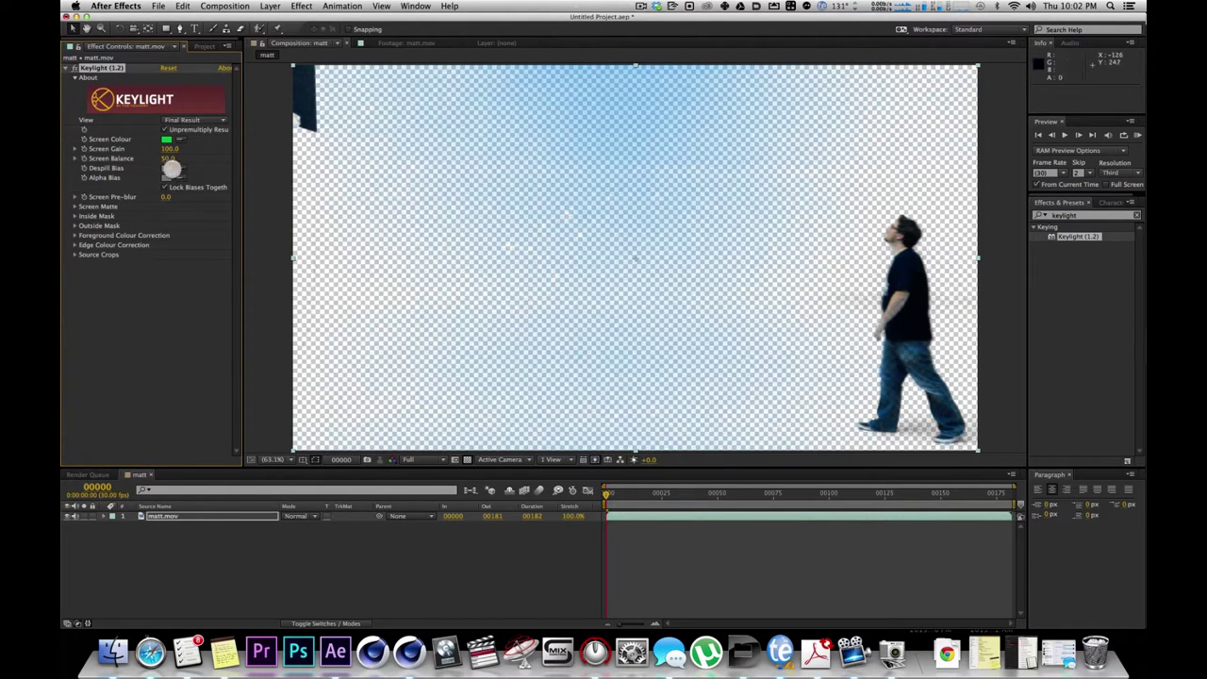
Refine the Keylight key with Screen Gain 106, Screen Balance 41, Clip Black 34 and Clip White 62, and check it over time.
mouse_move(177, 146)
mouse_down()
mouse_move(173, 156)
mouse_move(190, 155)
mouse_move(179, 148)
mouse_up()
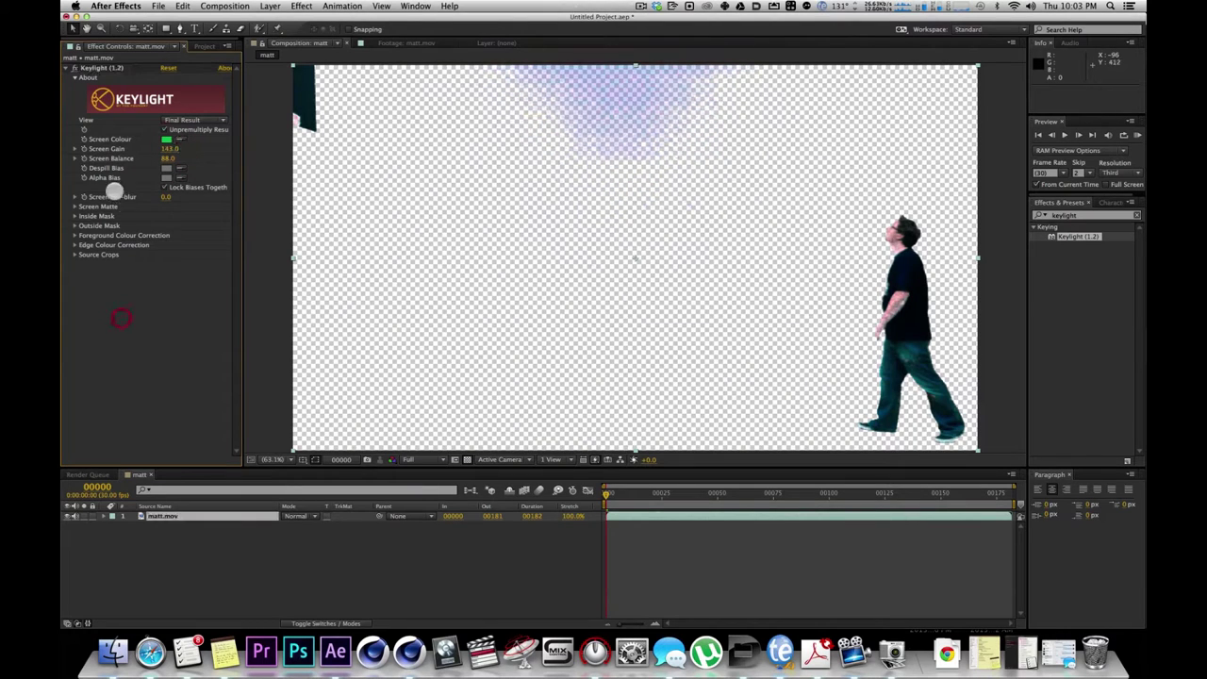
click(75, 206)
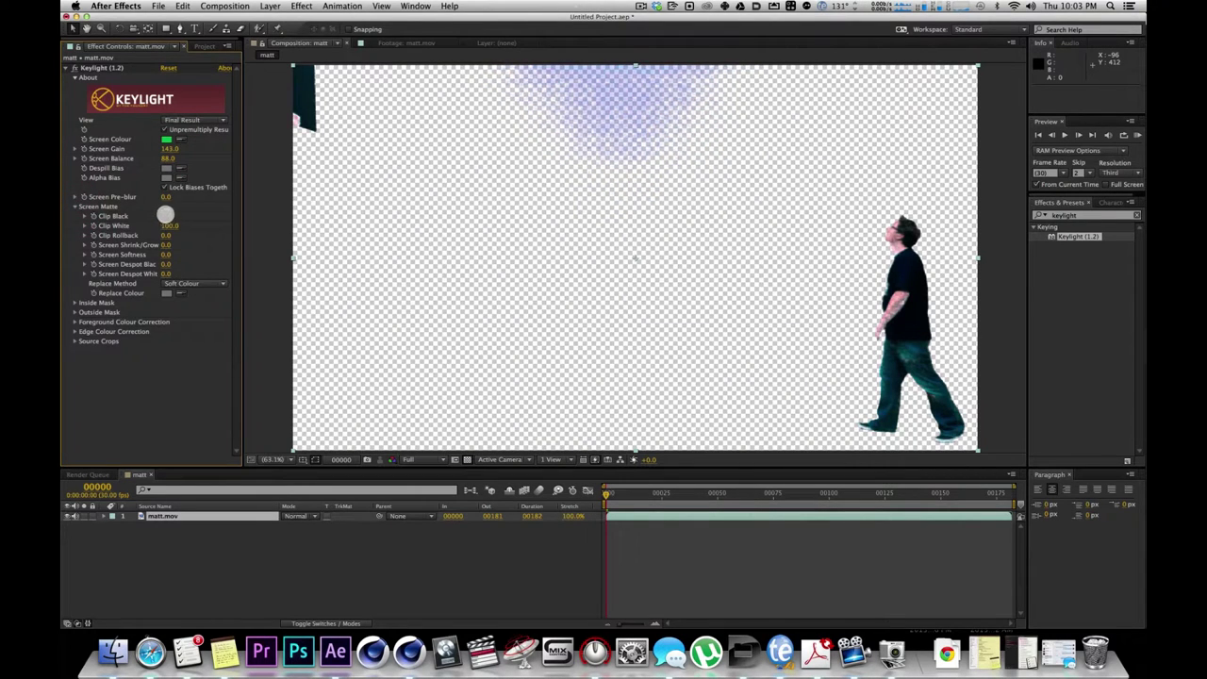
mouse_move(165, 215)
mouse_down()
mouse_move(183, 213)
mouse_move(151, 218)
mouse_up()
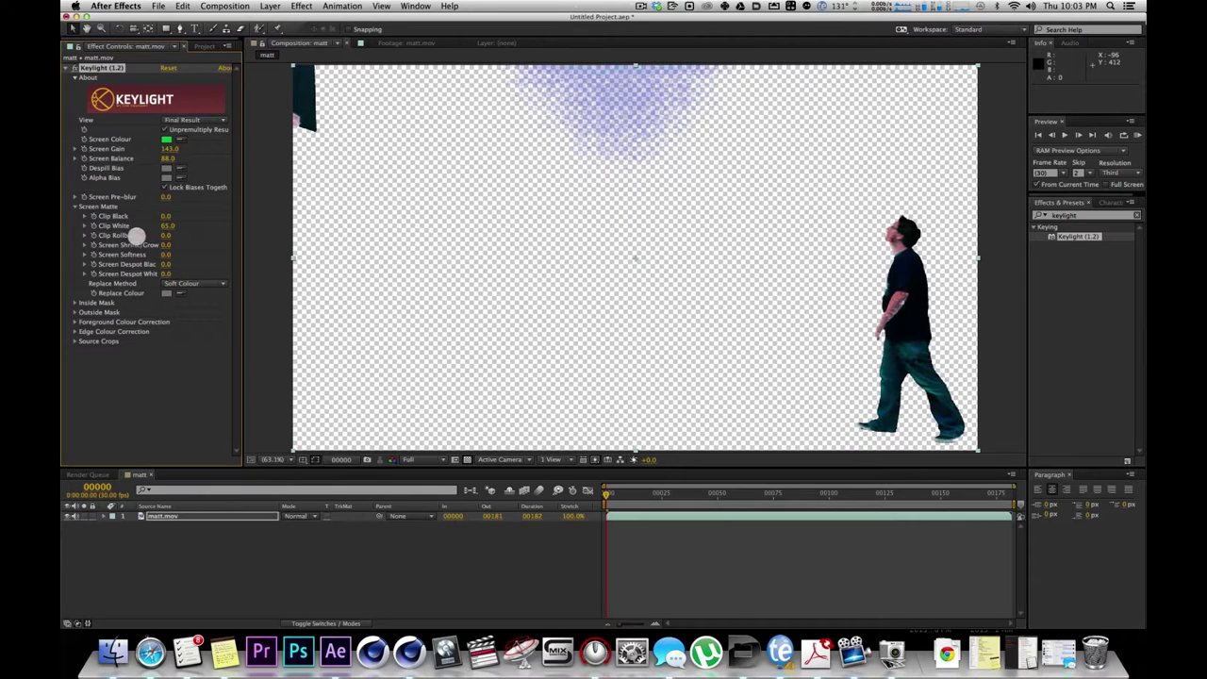
drag(164, 157, 149, 154)
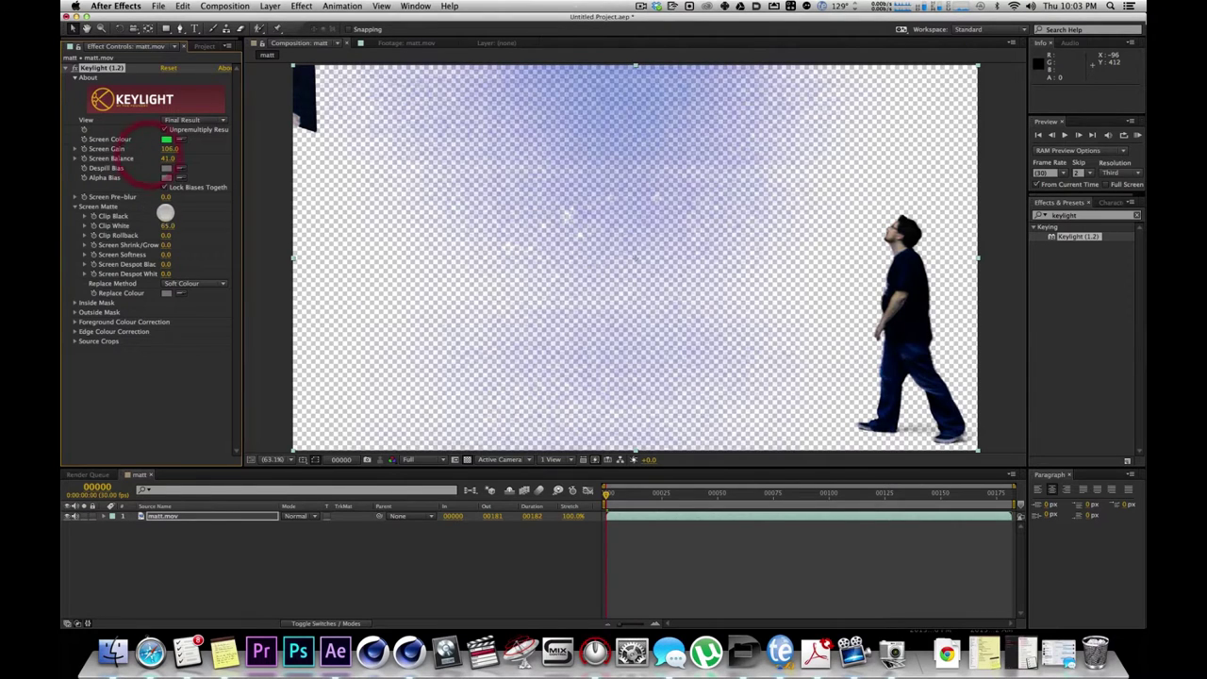
mouse_move(165, 222)
mouse_down()
mouse_move(155, 220)
mouse_move(177, 216)
mouse_up()
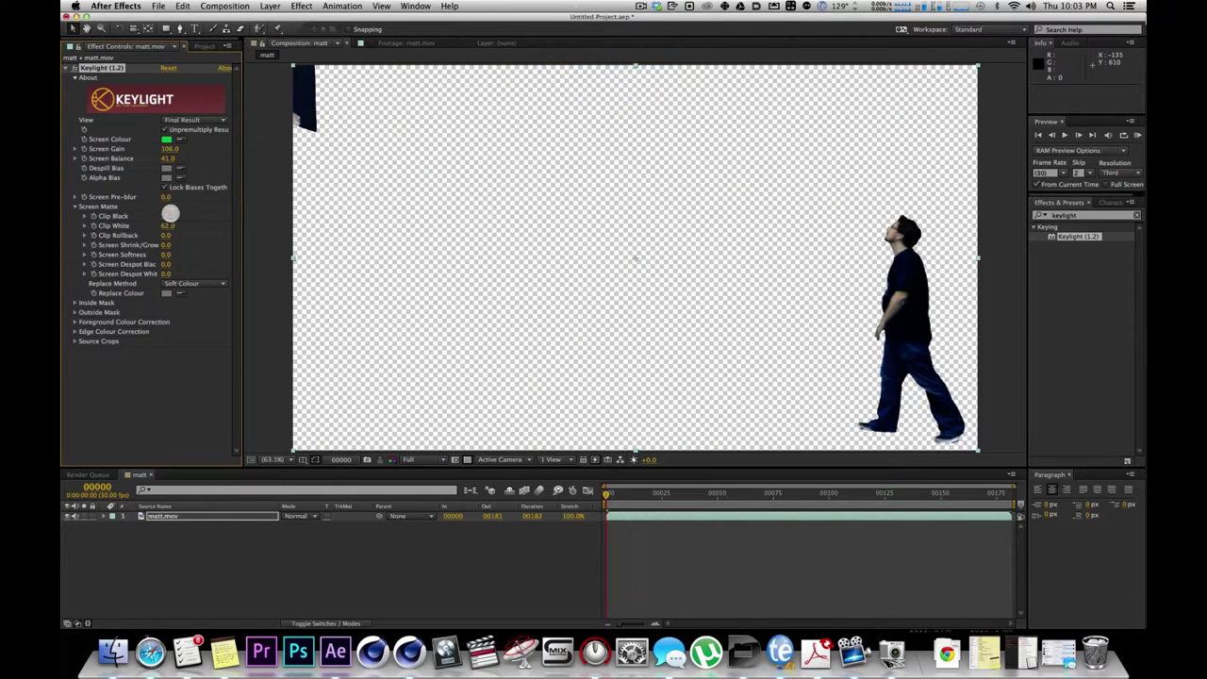
drag(606, 492, 549, 474)
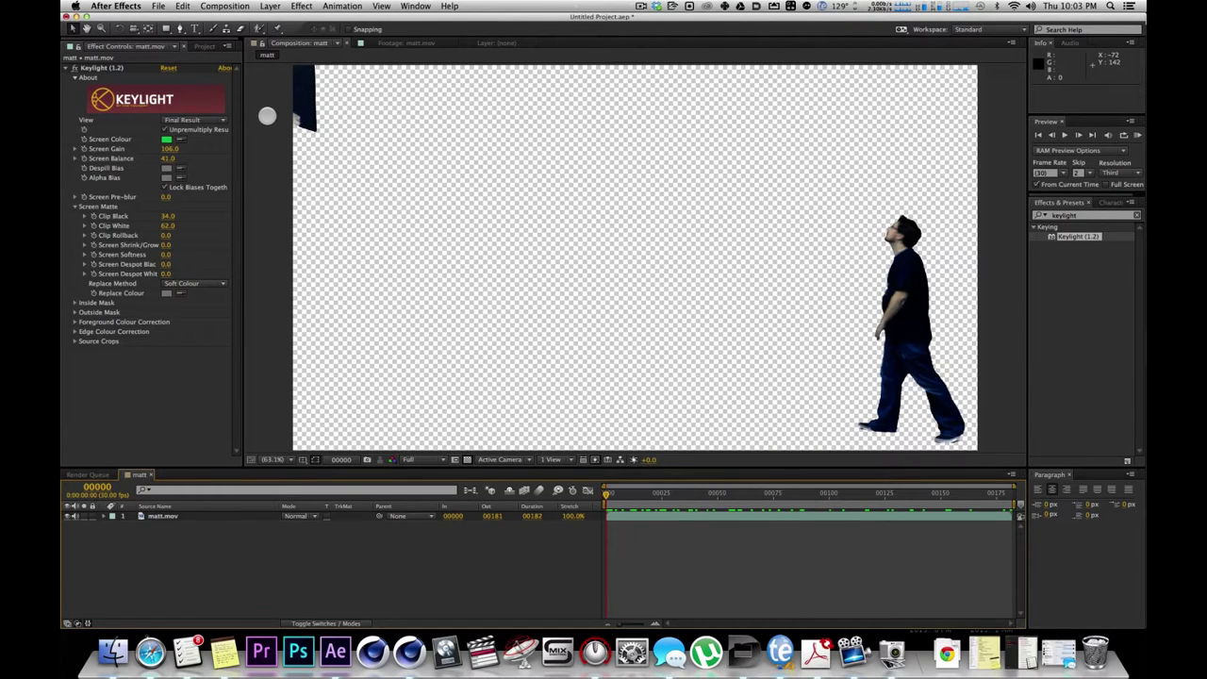
Add the matt composition to the render queue with the Lossless with Alpha output module.
key(shift+super+slash)
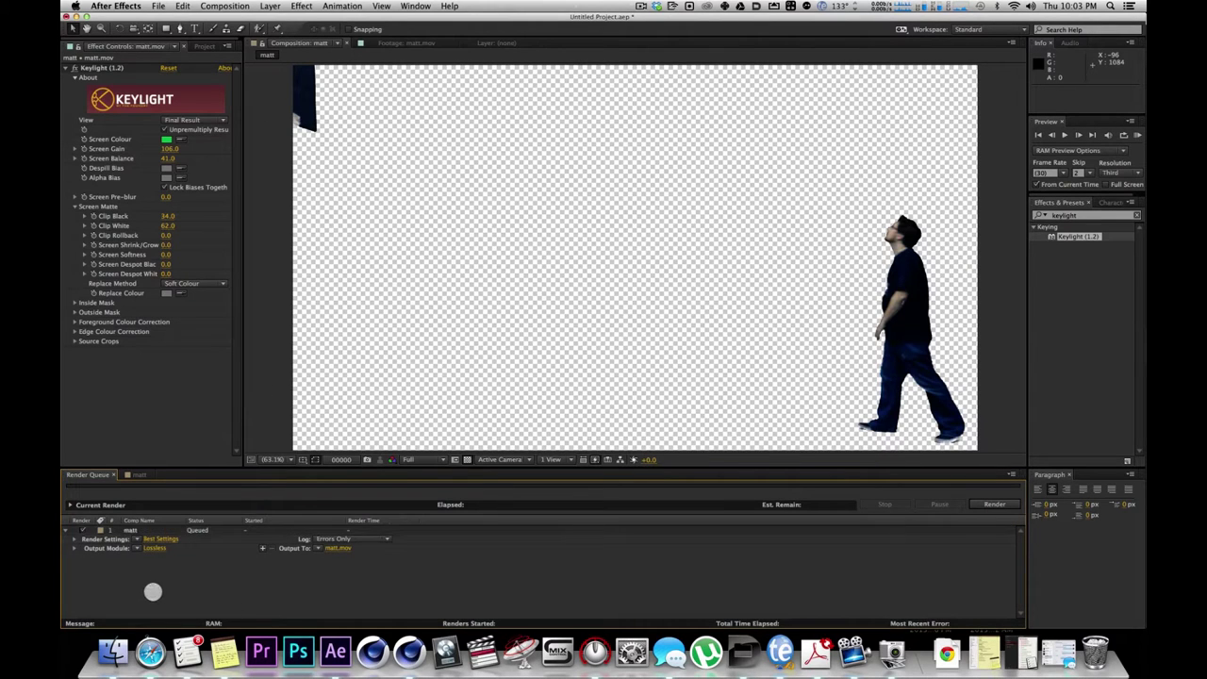
click(136, 546)
click(250, 524)
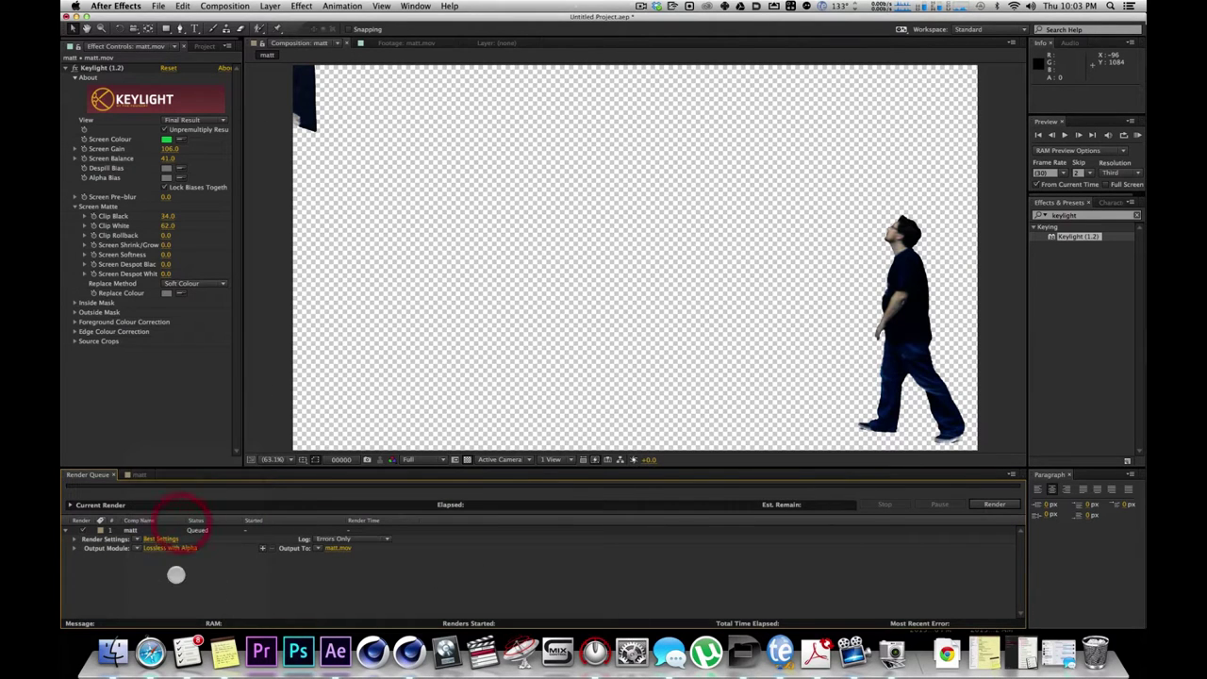
Set the render's output location to the c4d/tex folder in From_GFX_DPT of the 00088_Brograph 008 C4D compositing project.
click(341, 546)
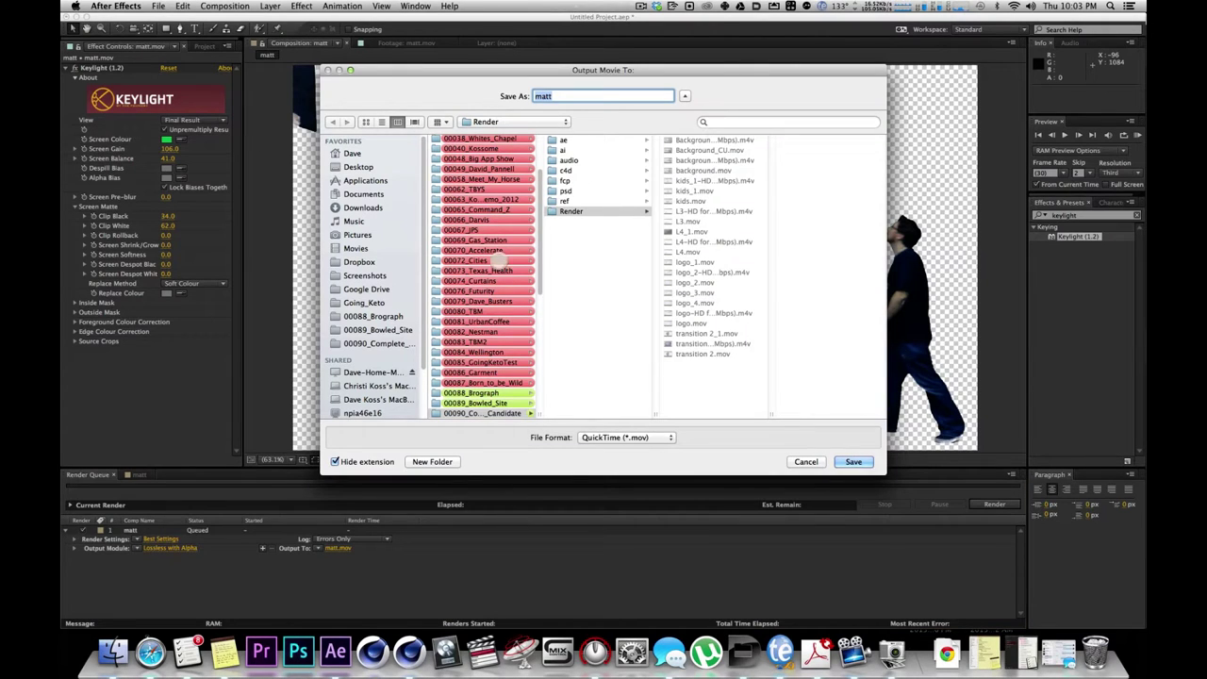
scroll(490, 283, down, 10)
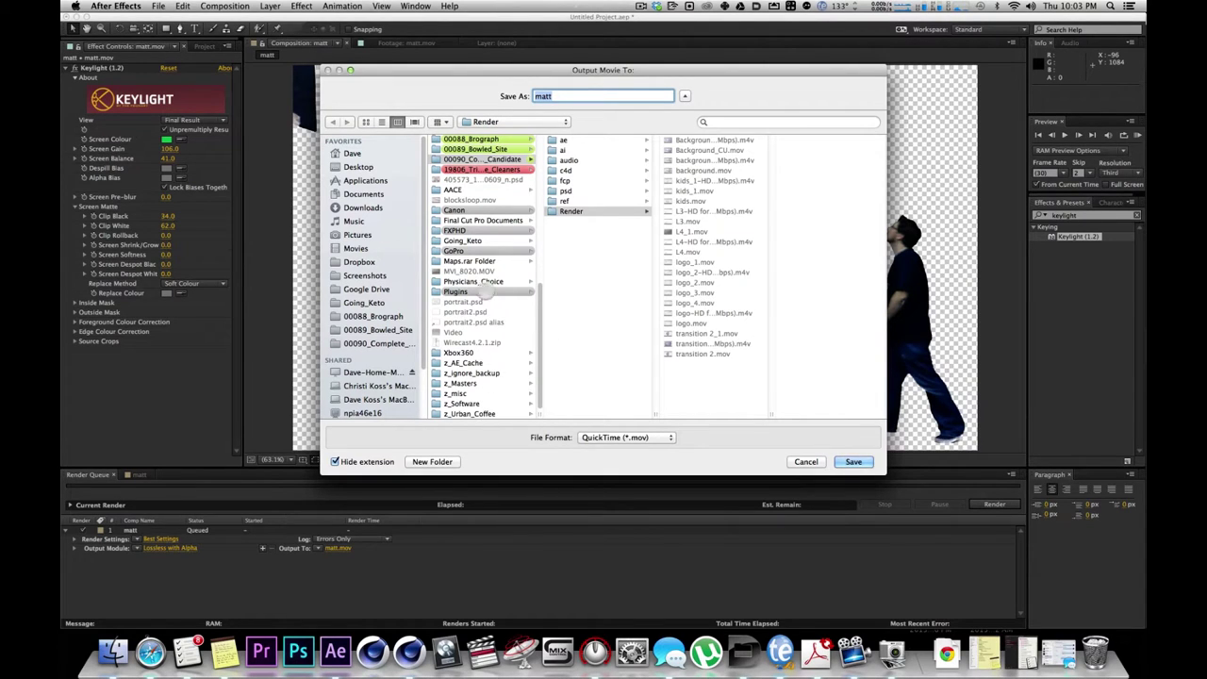
click(382, 316)
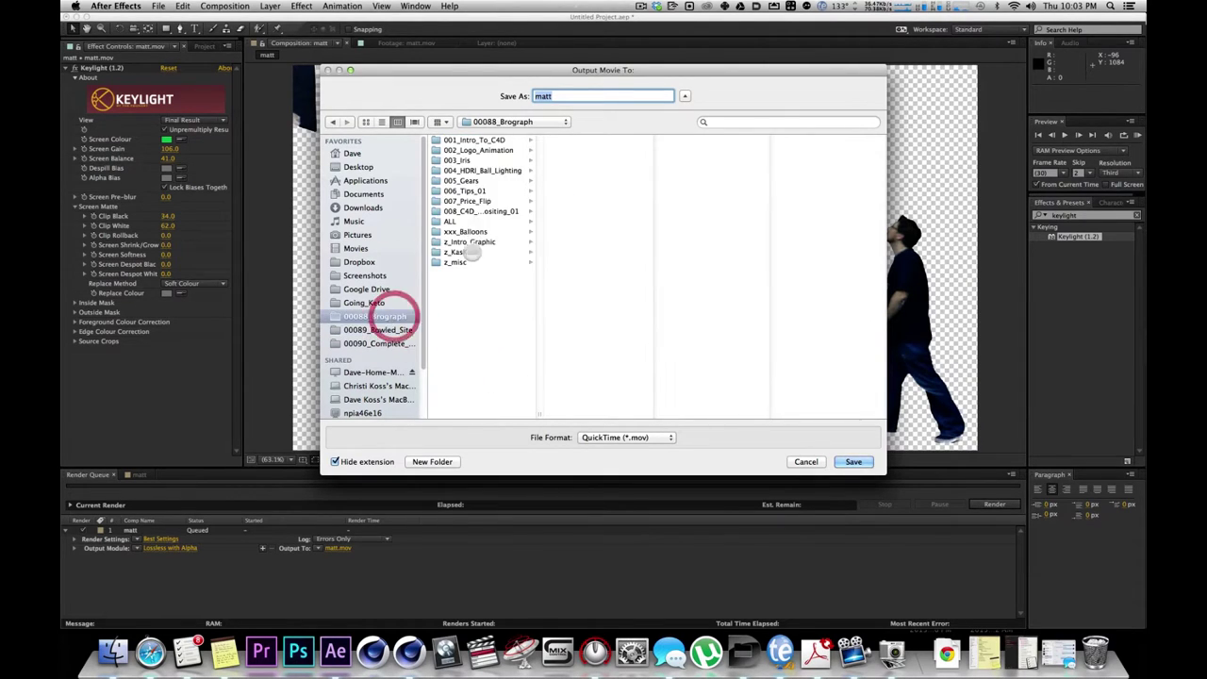
click(477, 282)
click(482, 211)
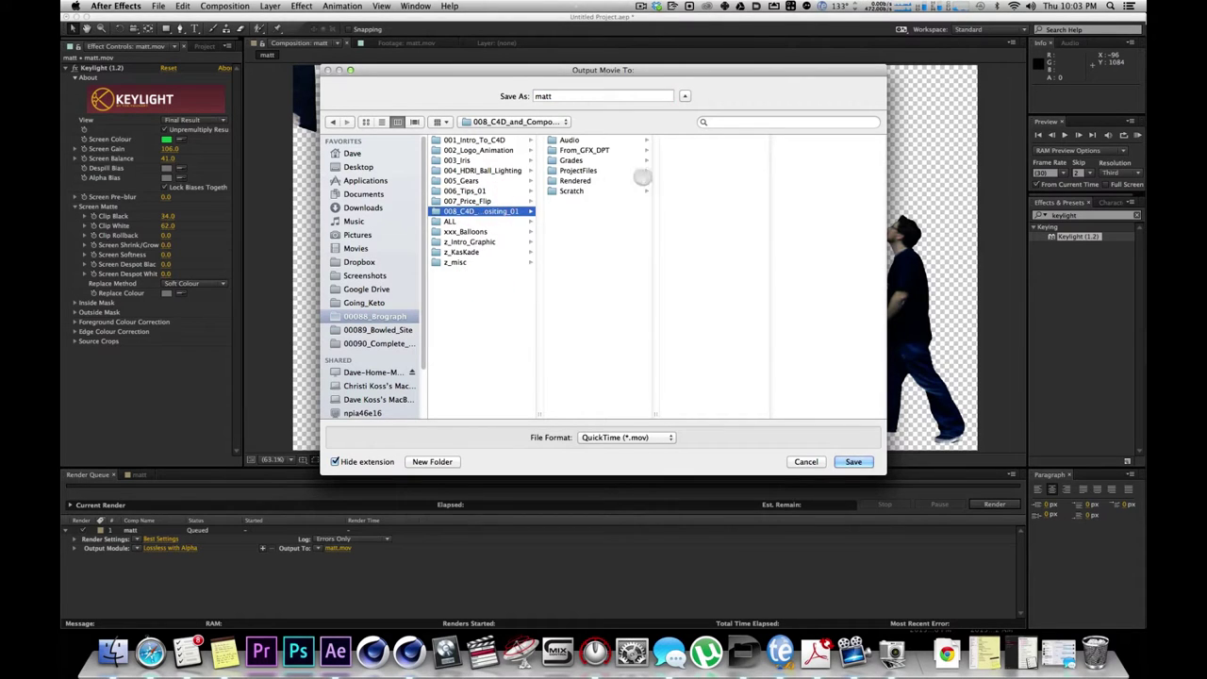
click(585, 150)
click(686, 170)
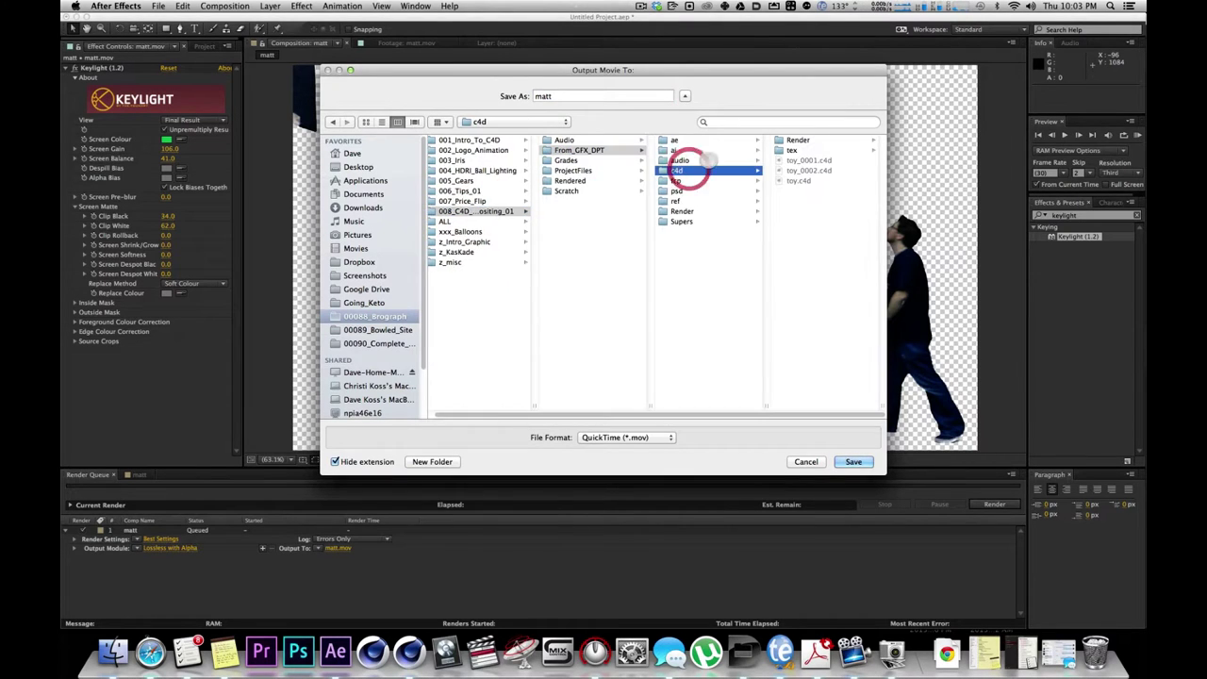
click(797, 150)
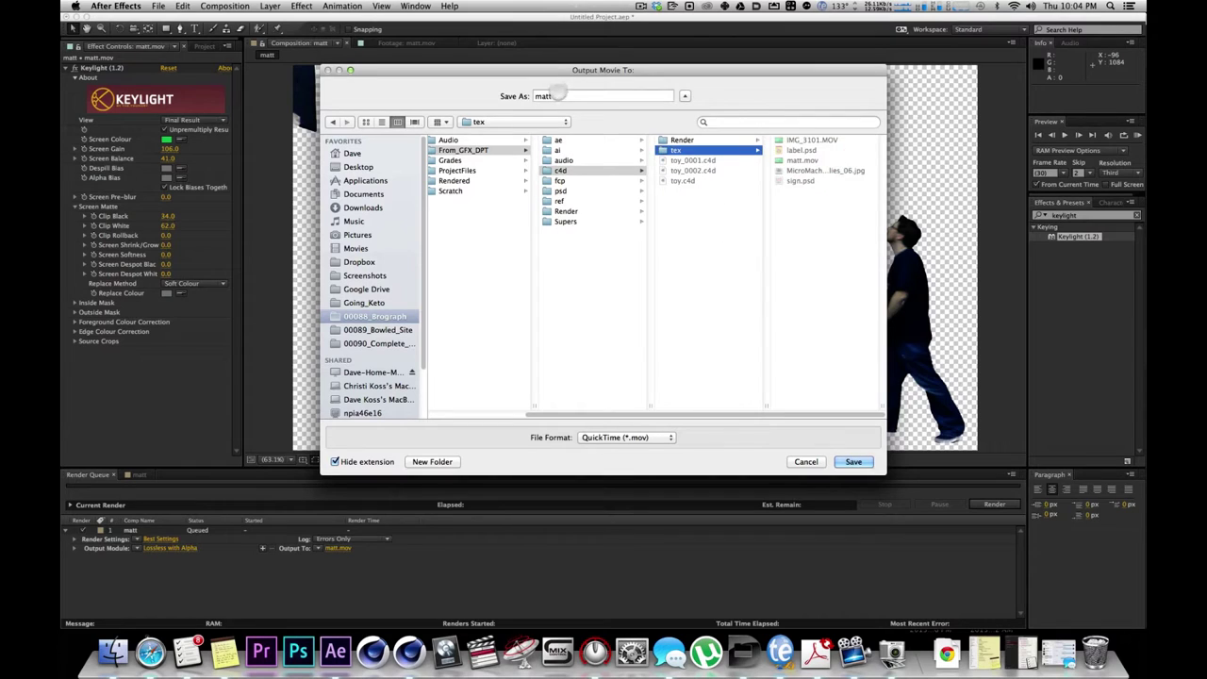
Name the output movie matt_key and render the composition.
double_click(556, 95)
text(ma)
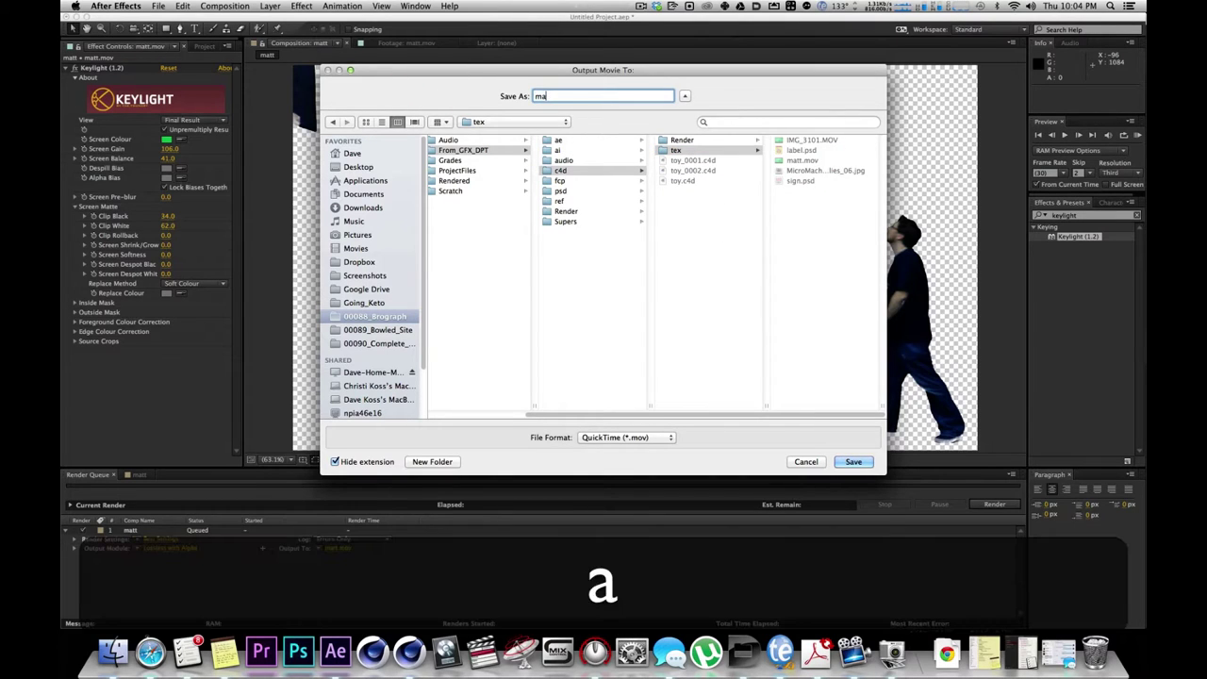
text(tt_key)
key(Return)
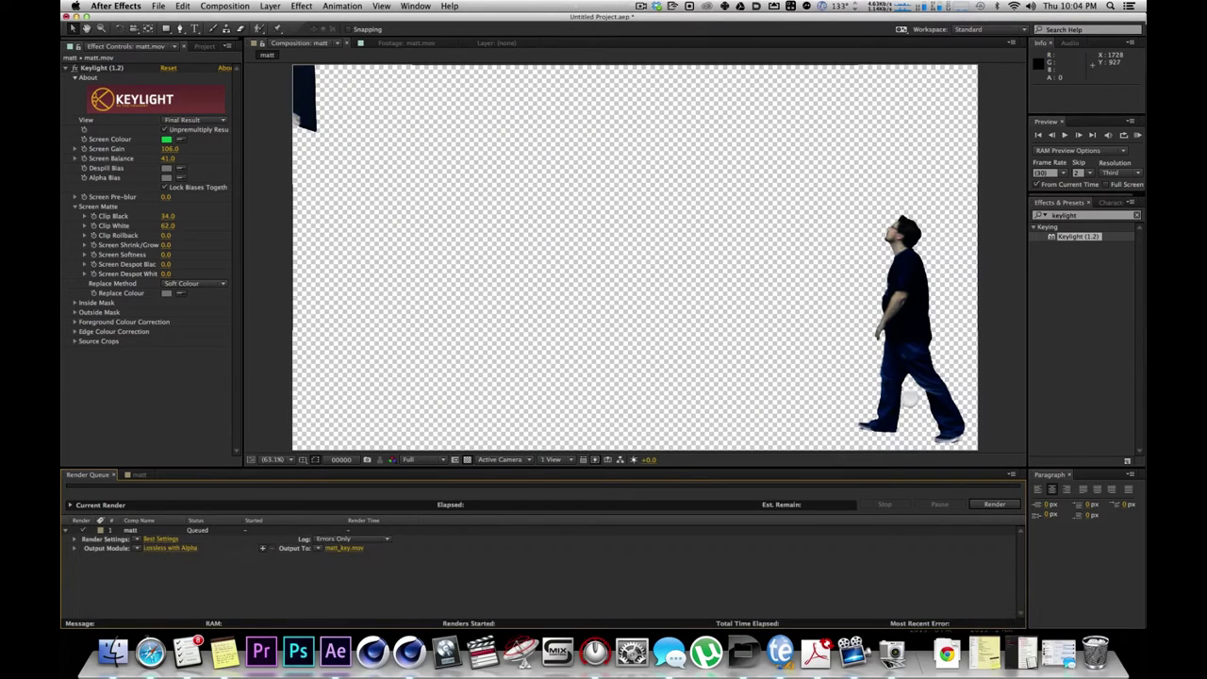
click(997, 505)
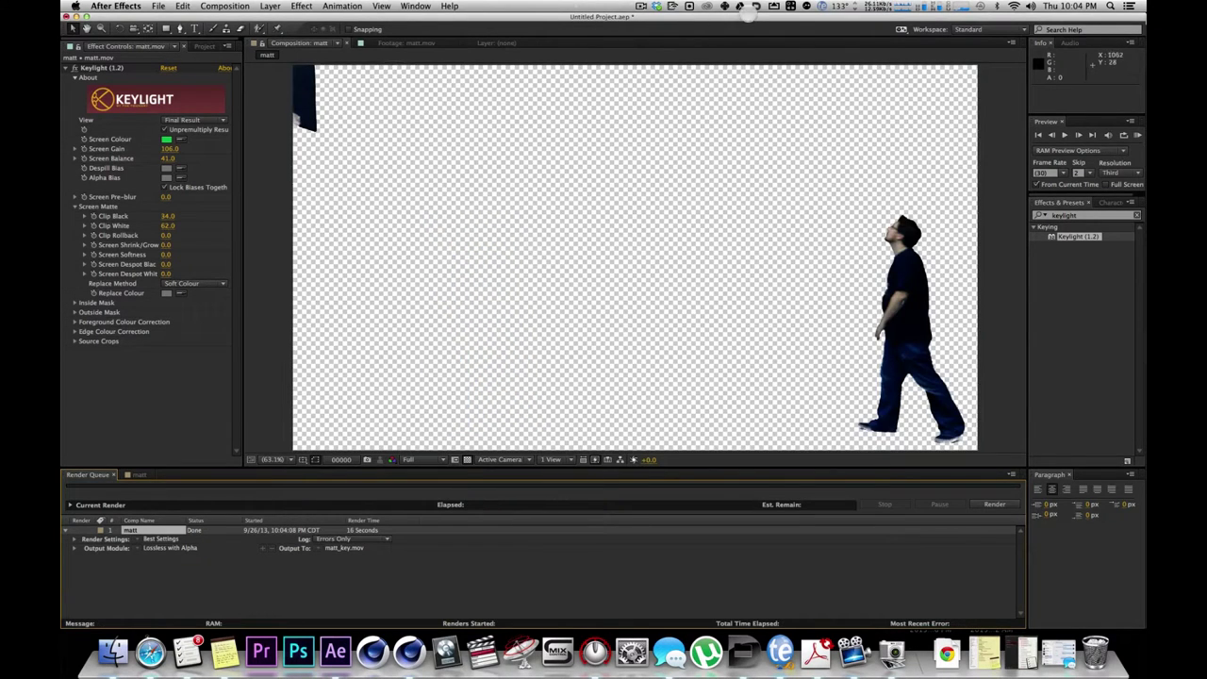
Switch to Cinema 4D with the toy_0002.c4d gas station scene.
key(super+Tab)
key(super+Tab)
key(super+Tab)
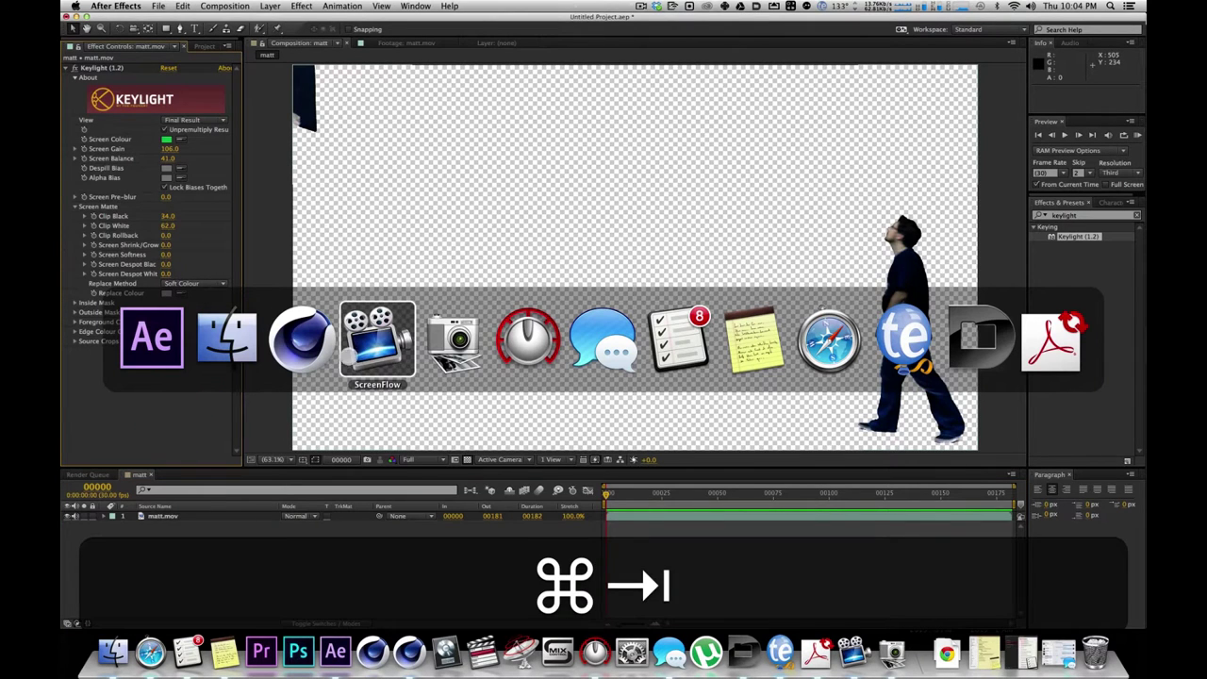
key(super+shift+Tab)
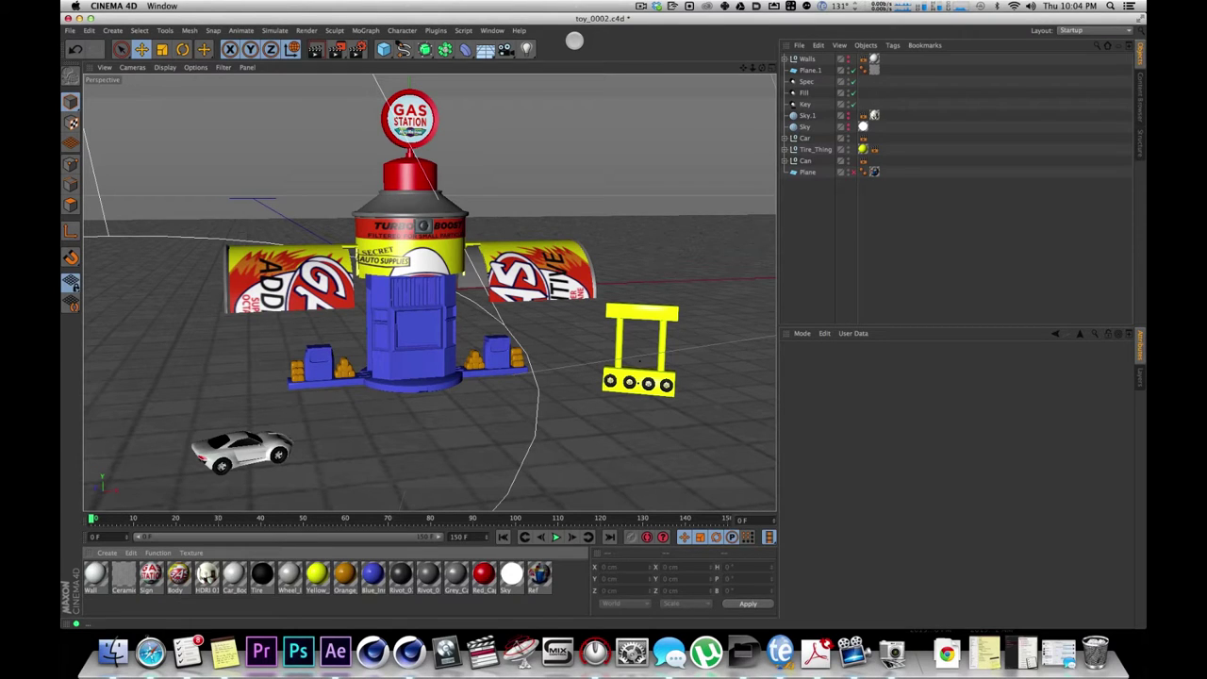
Add a plane primitive to the gas station scene and set its orientation to -Z.
click(572, 578)
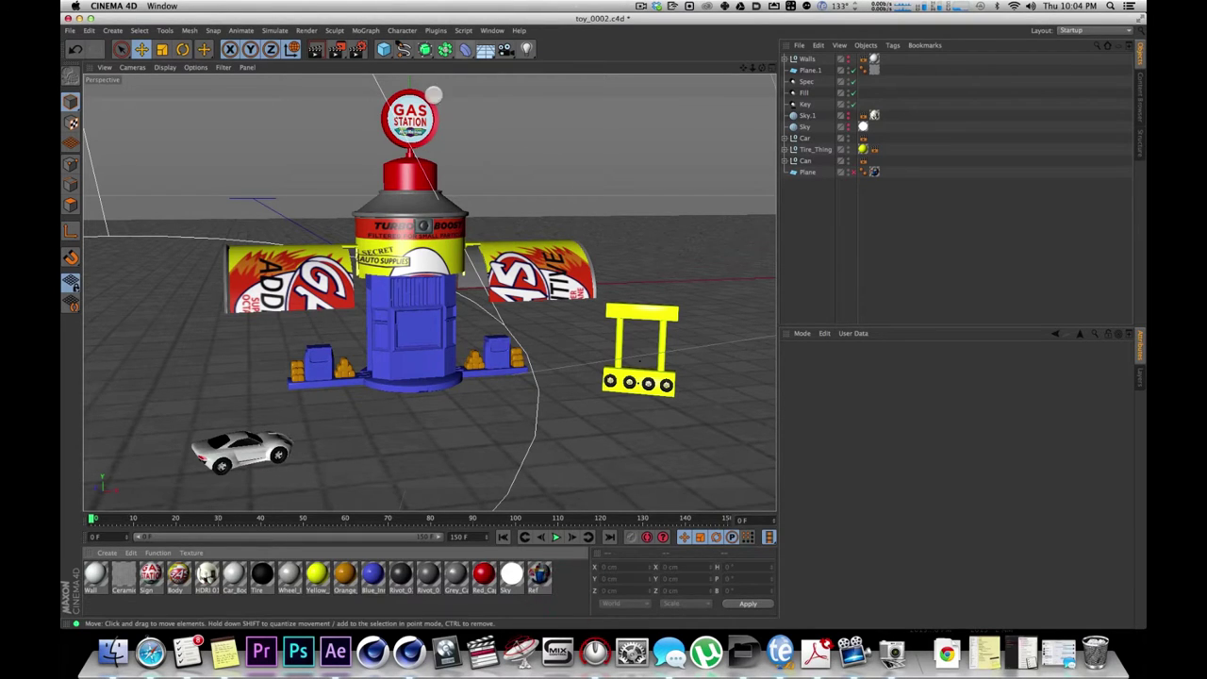
click(419, 279)
key(z)
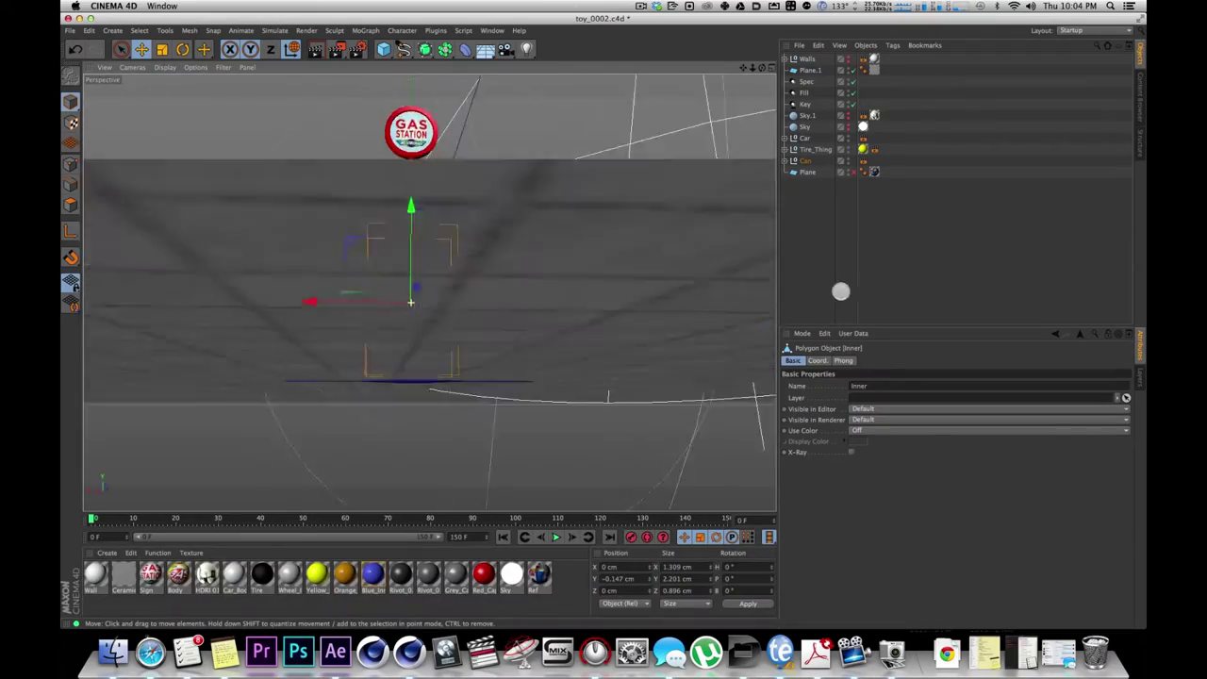
alt+drag(840, 292, 499, 357)
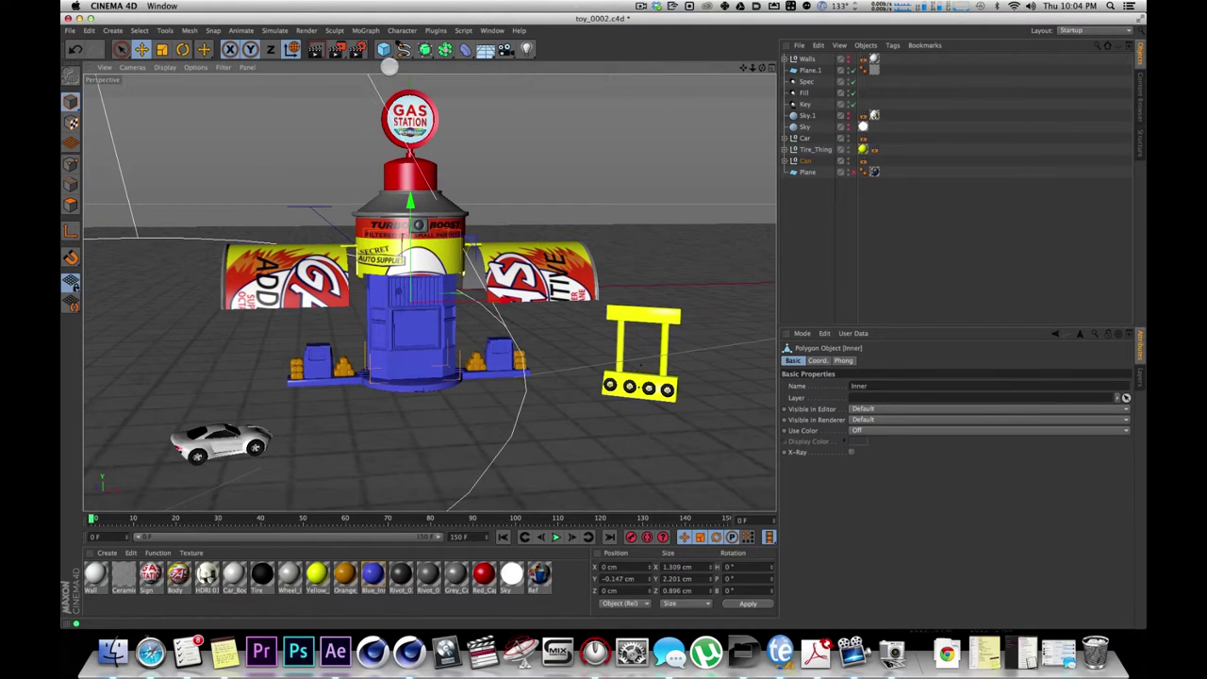
drag(380, 50, 494, 83)
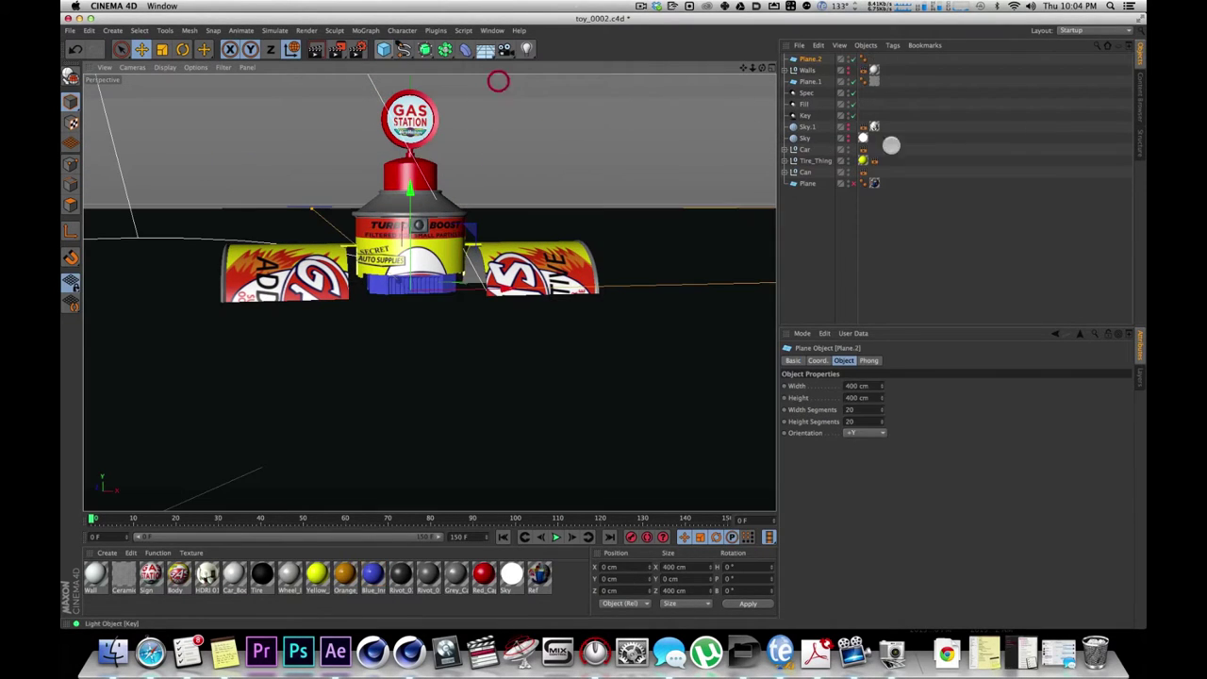
click(808, 56)
click(882, 432)
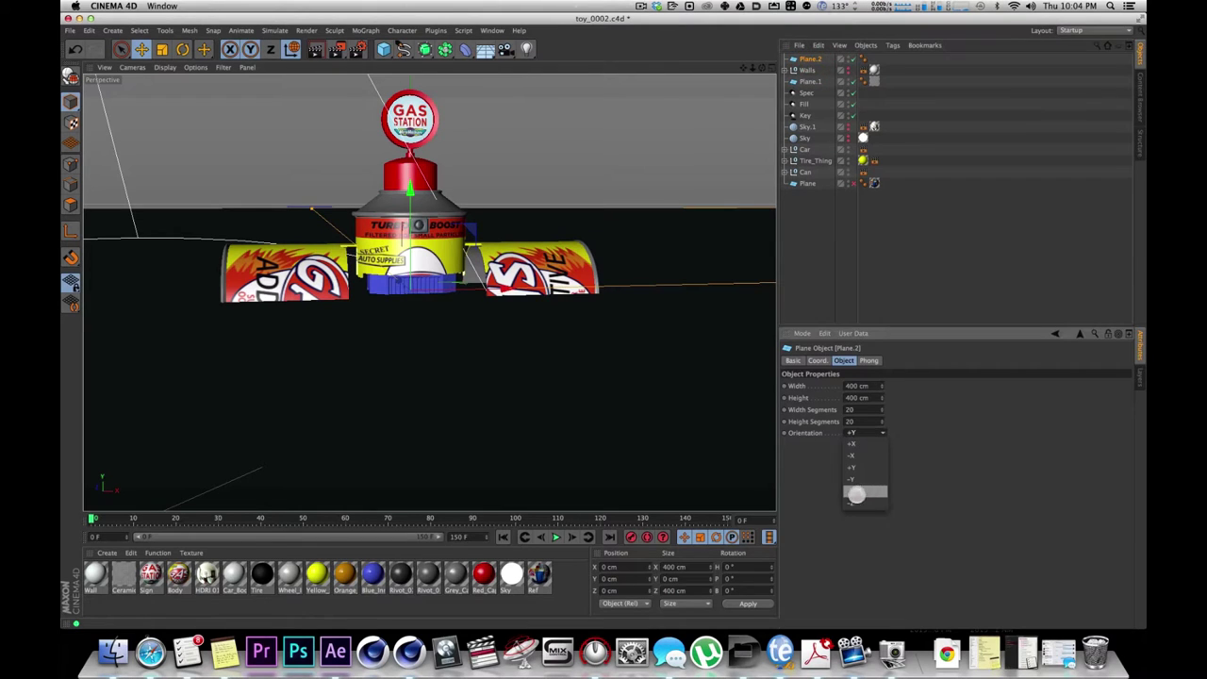
click(859, 505)
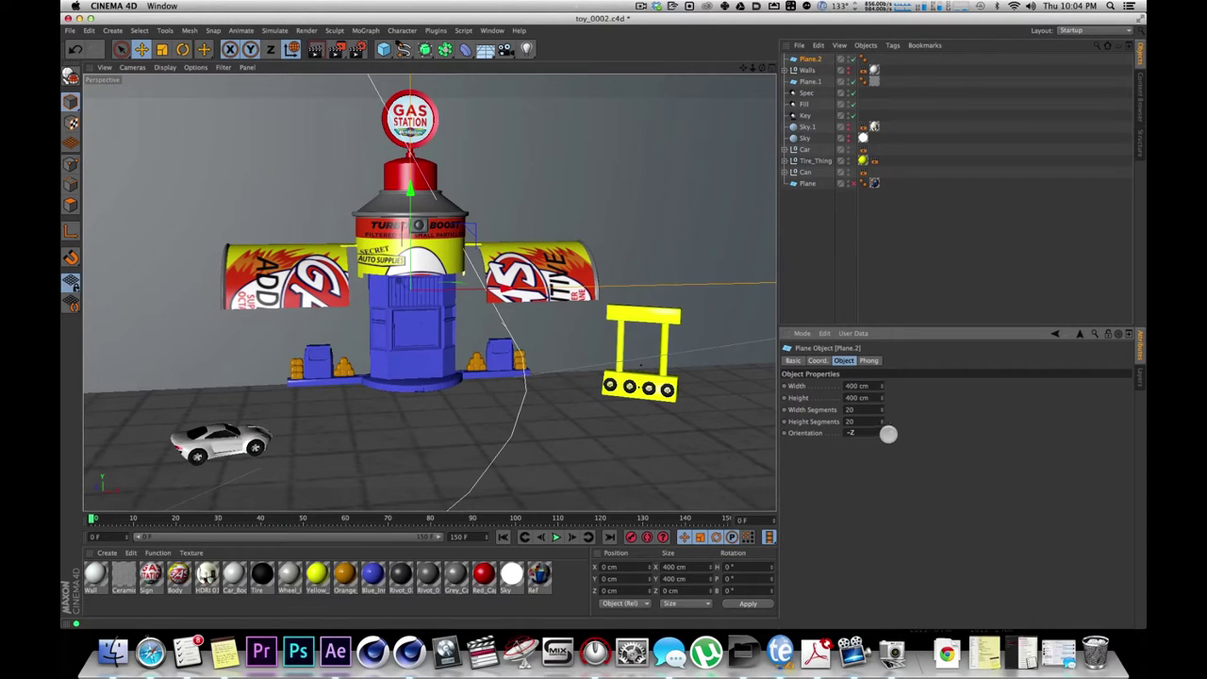
Set the newly added plane's width to 1600 cm and its height to 900 cm.
alt+drag(649, 186, 845, 217)
key(2)
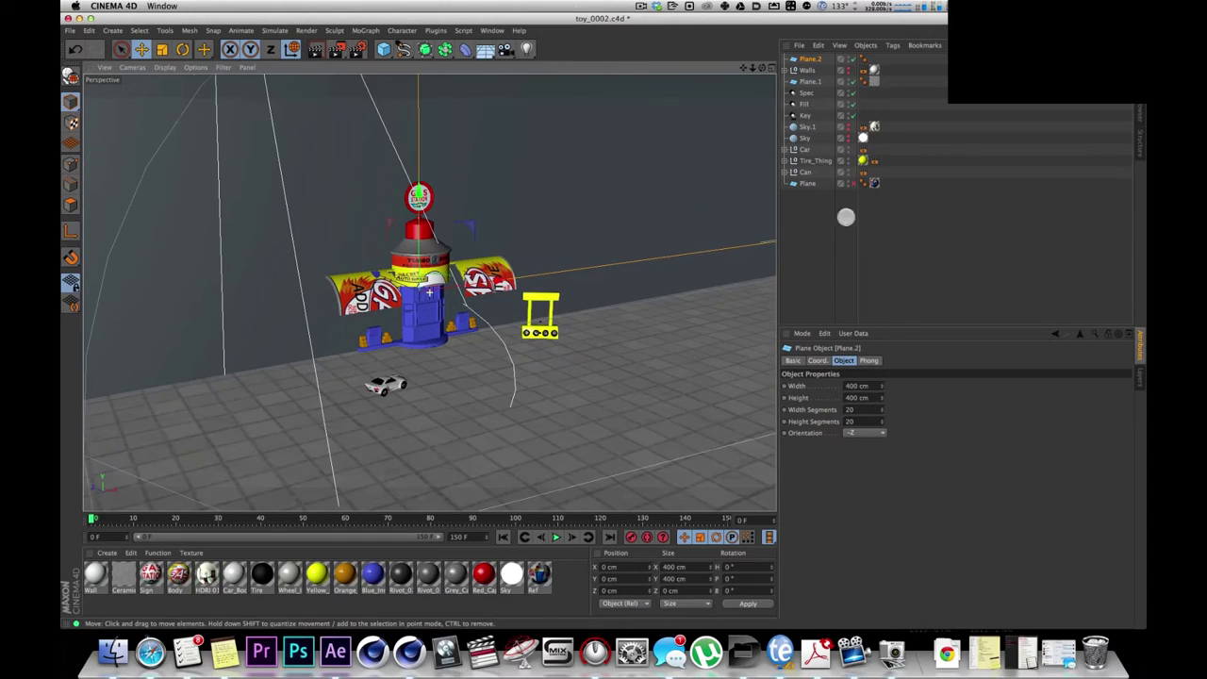
key(2)
drag(396, 243, 481, 221)
click(962, 307)
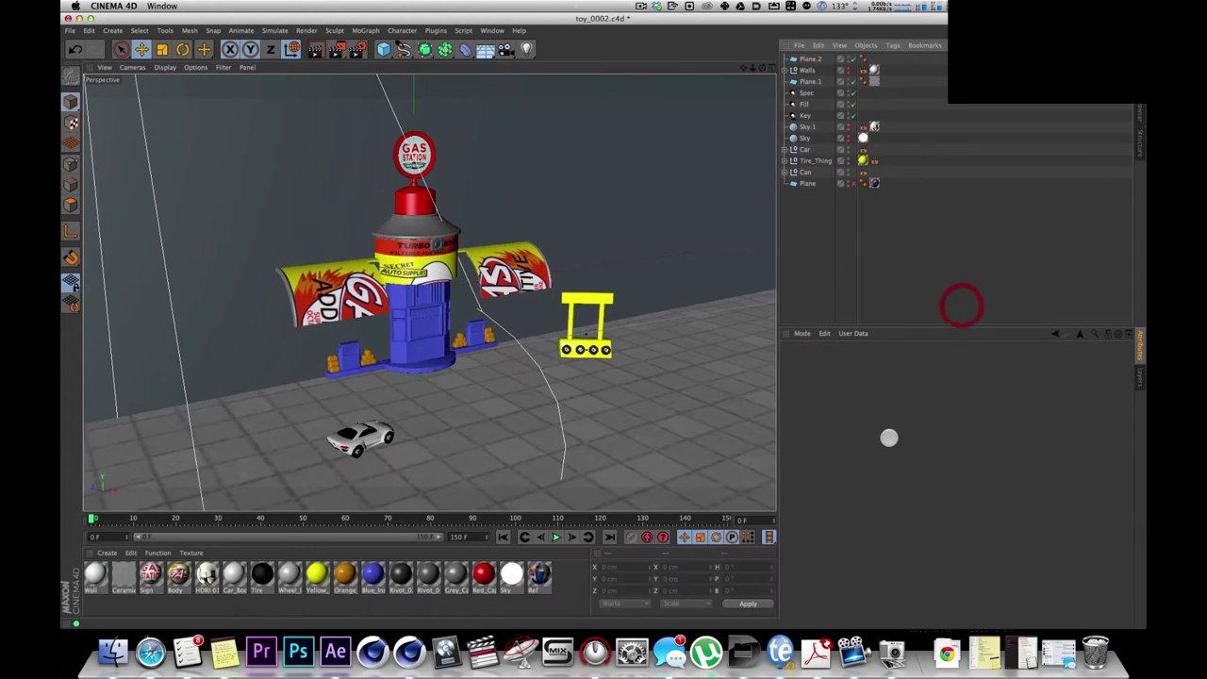
click(901, 445)
click(884, 213)
click(807, 59)
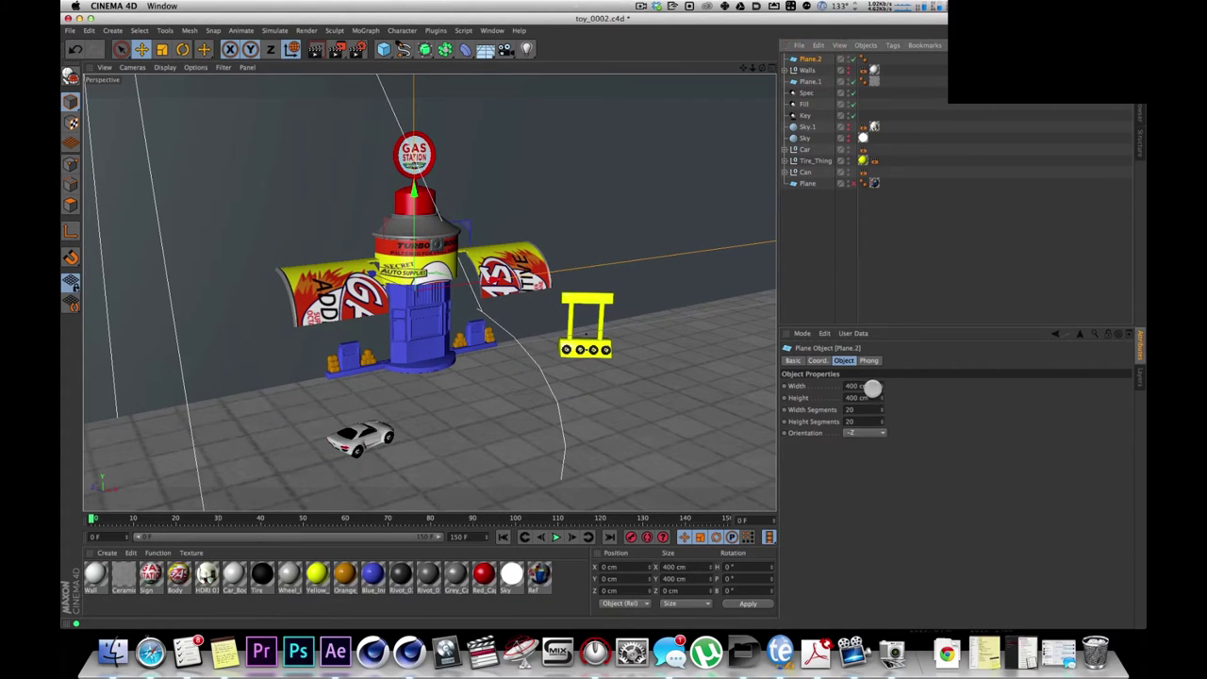
click(674, 267)
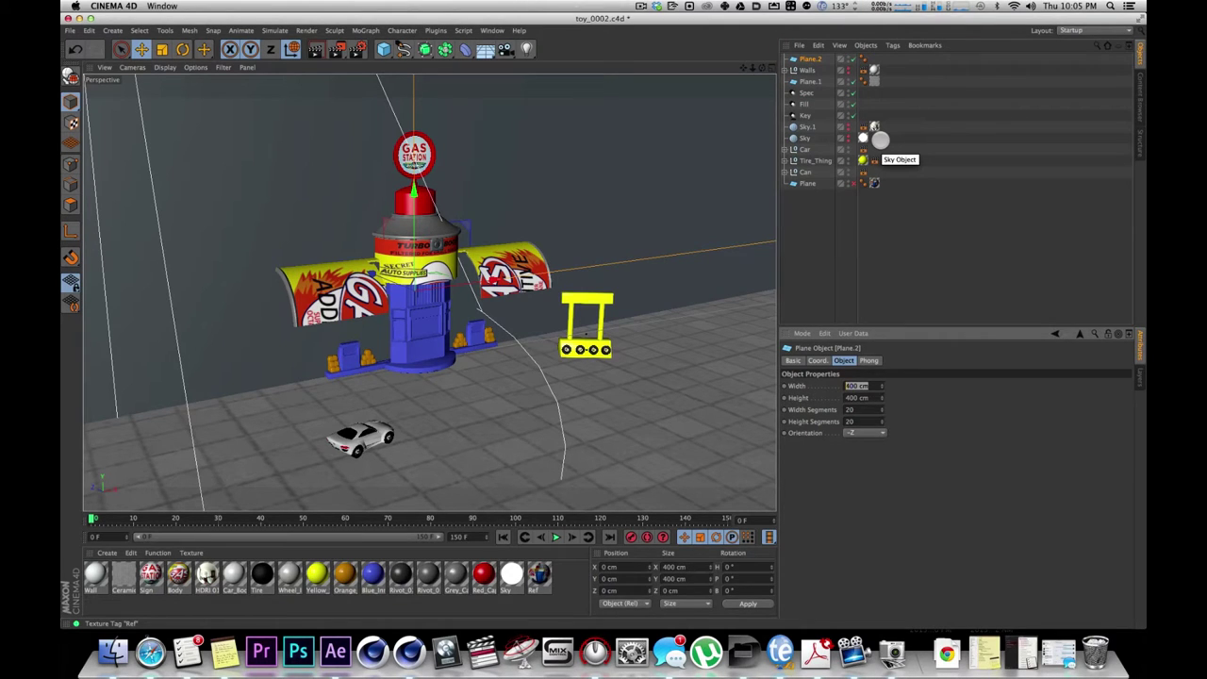
text(16)
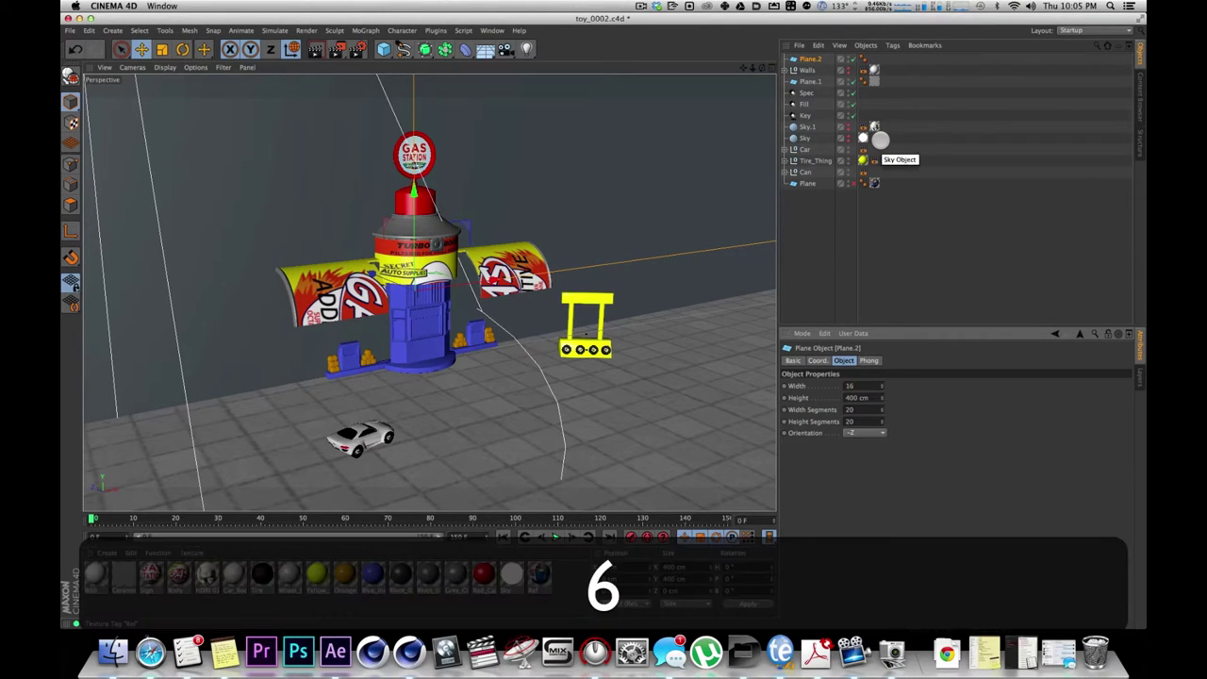
key(Tab)
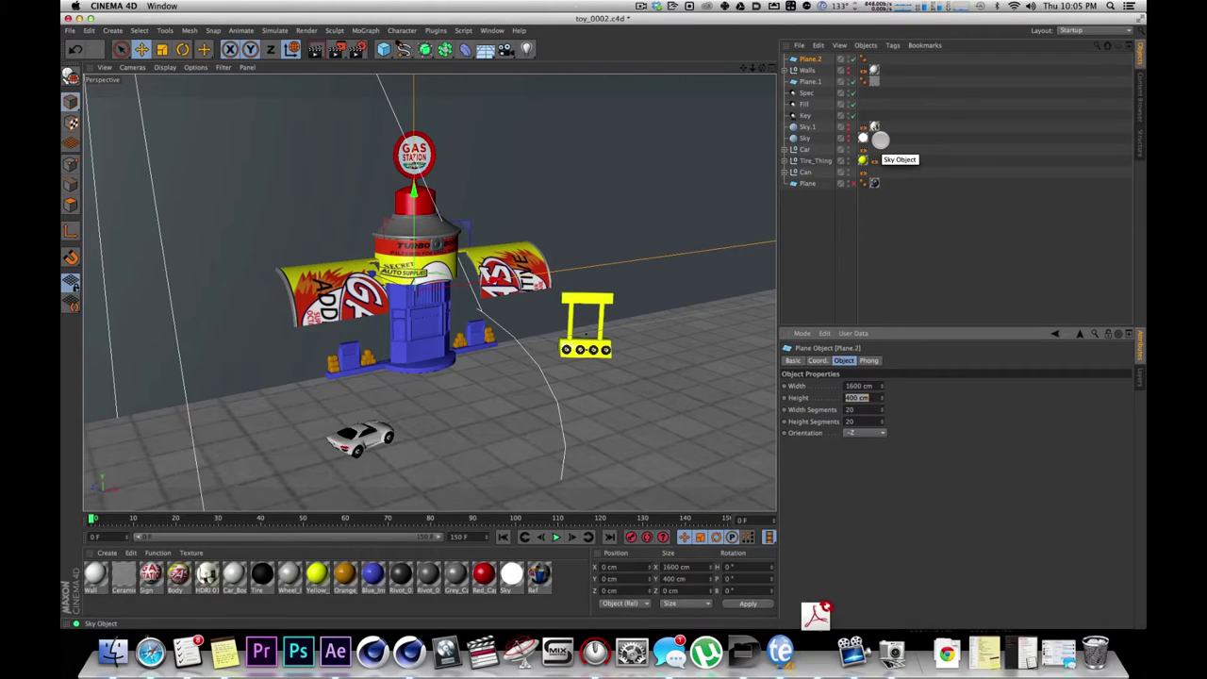
text(900)
key(Tab)
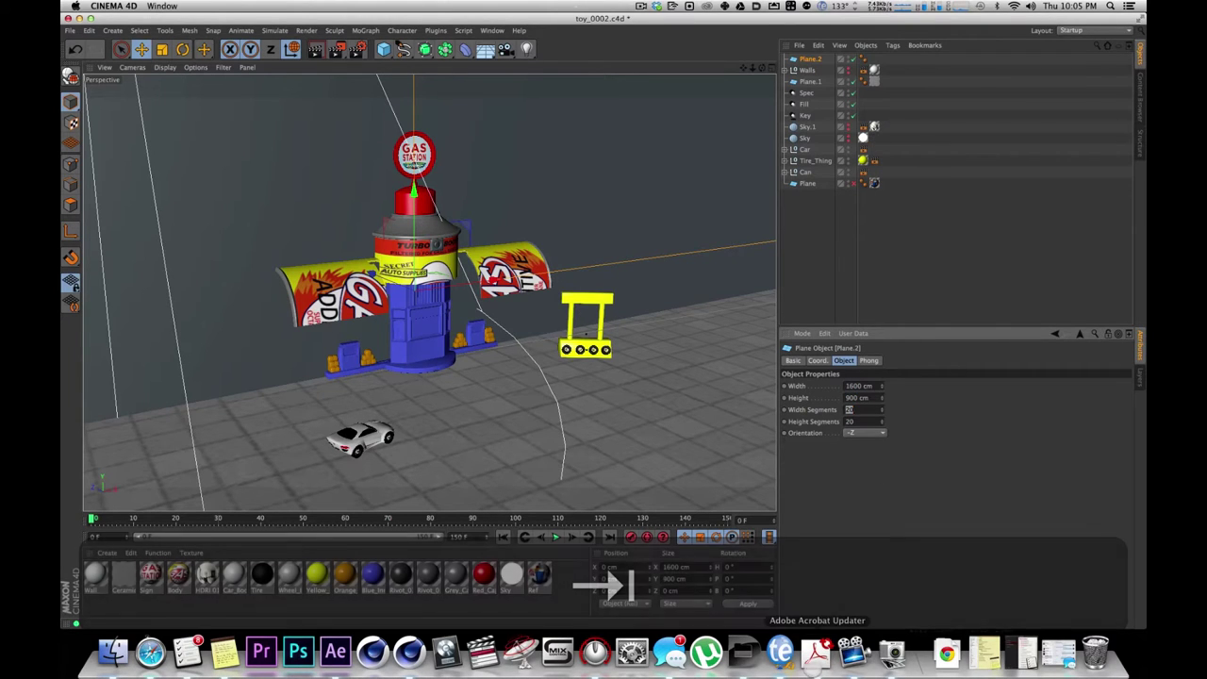
click(688, 242)
click(1045, 506)
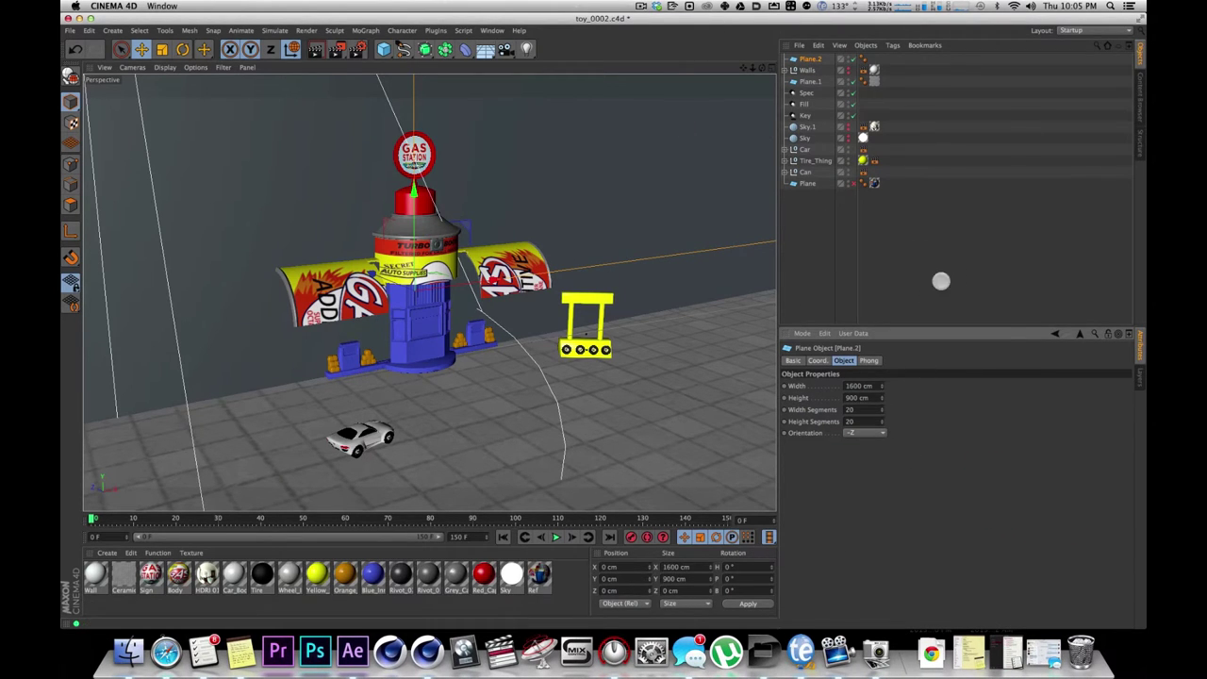
Scale the plane up uniformly to about 7,315 by 4,115 cm so it spans the gas station.
click(950, 261)
click(818, 62)
key(r)
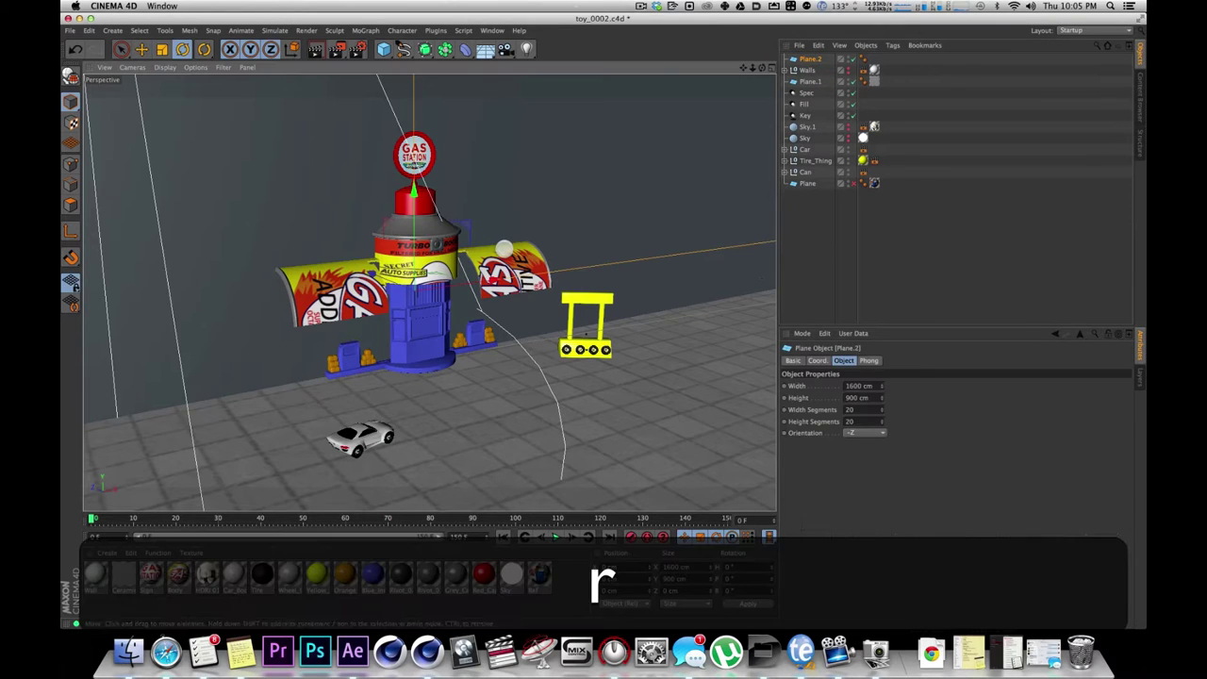
key(t)
drag(192, 275, 205, 272)
drag(395, 299, 838, 86)
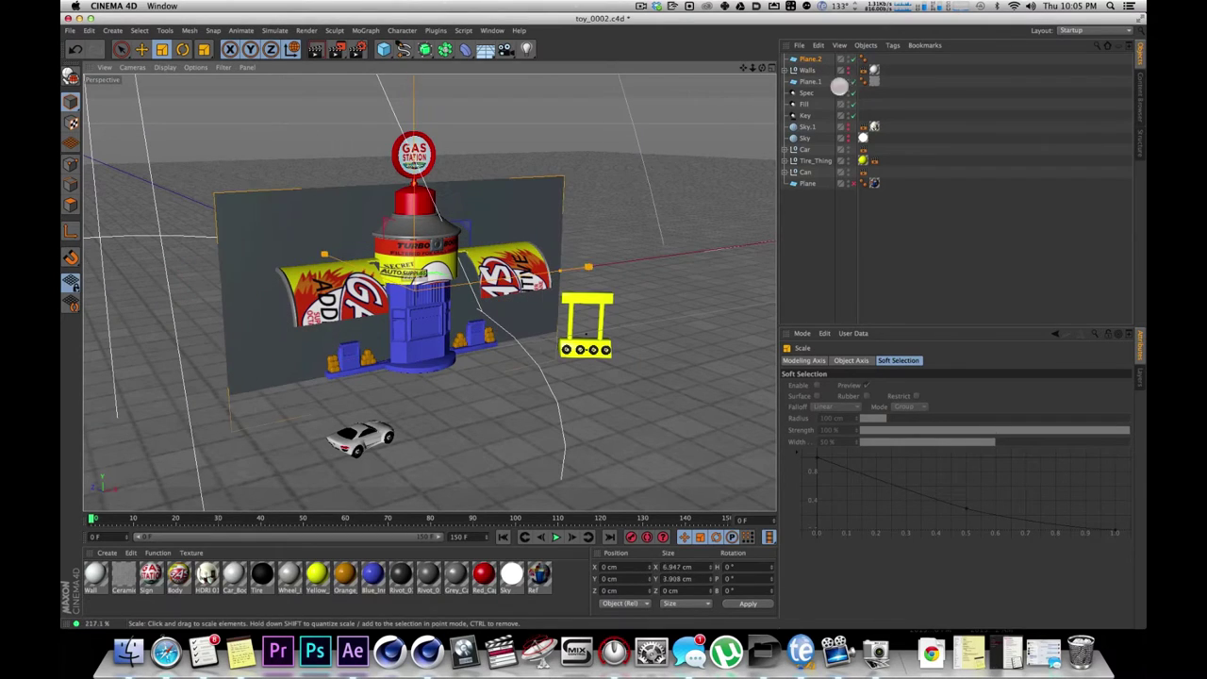
Move the plane along Z to about -2,243 cm, in front of the gas station.
alt+drag(525, 216, 659, 188)
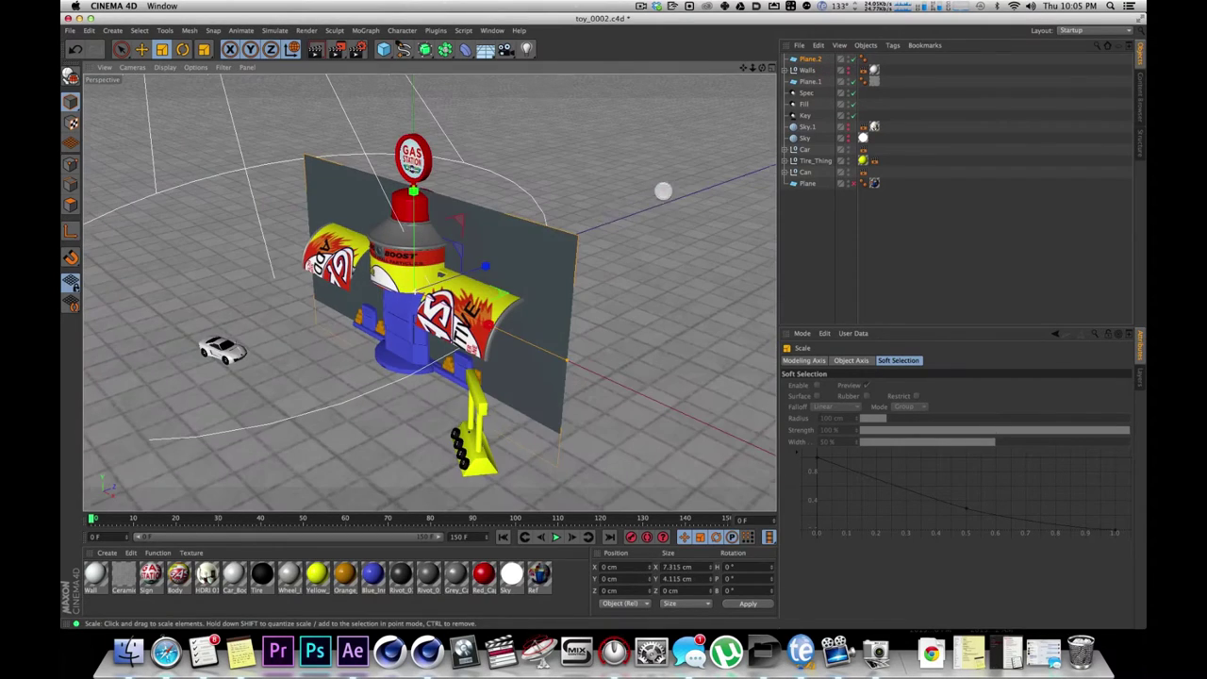
key(e)
drag(485, 262, 687, 191)
key(1)
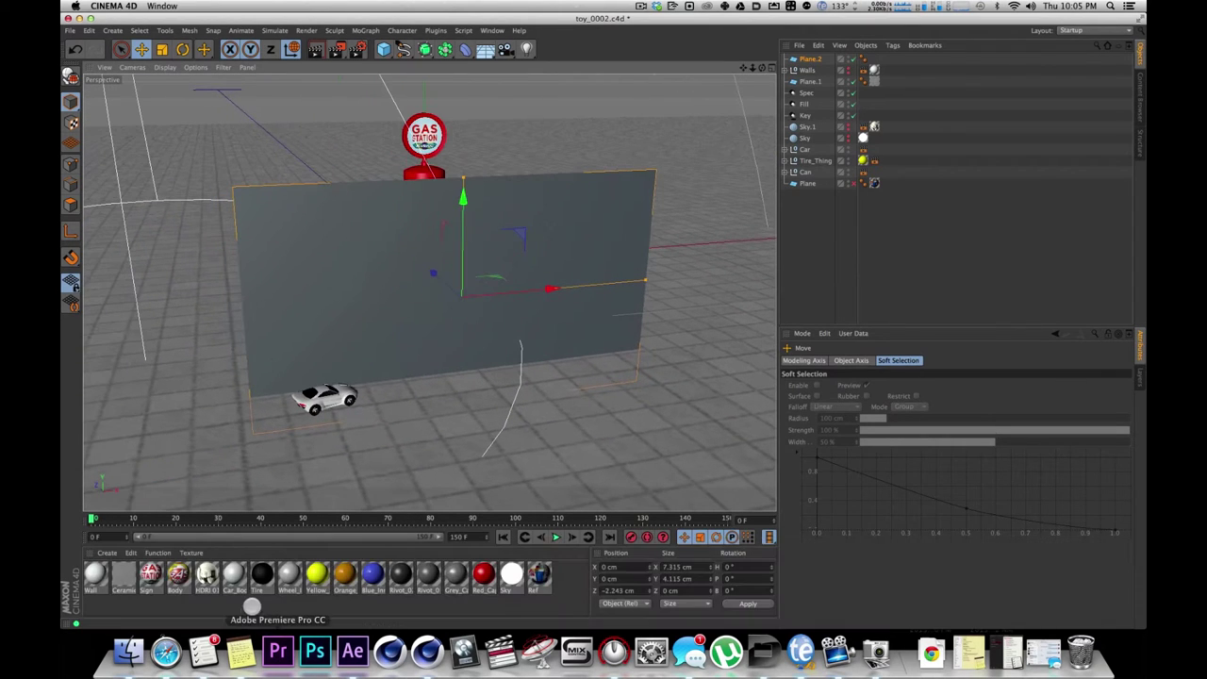
Create a new material and save the scene as an incremental version.
double_click(263, 603)
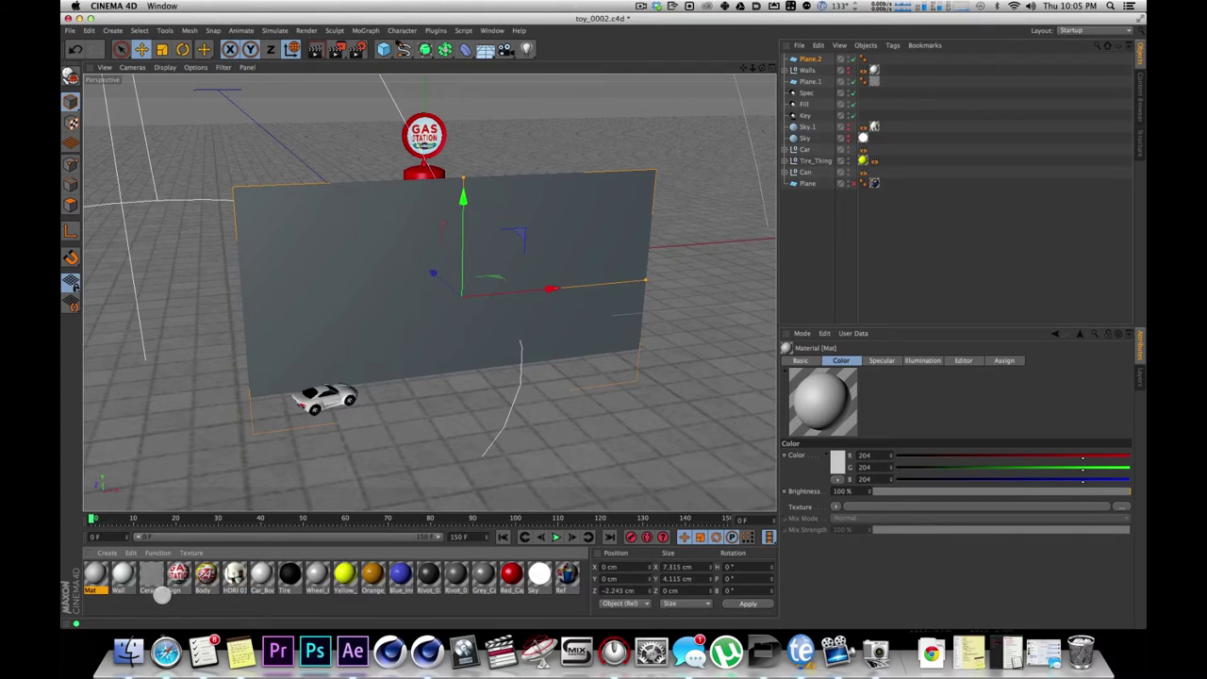
click(97, 578)
drag(230, 546, 583, 122)
click(72, 31)
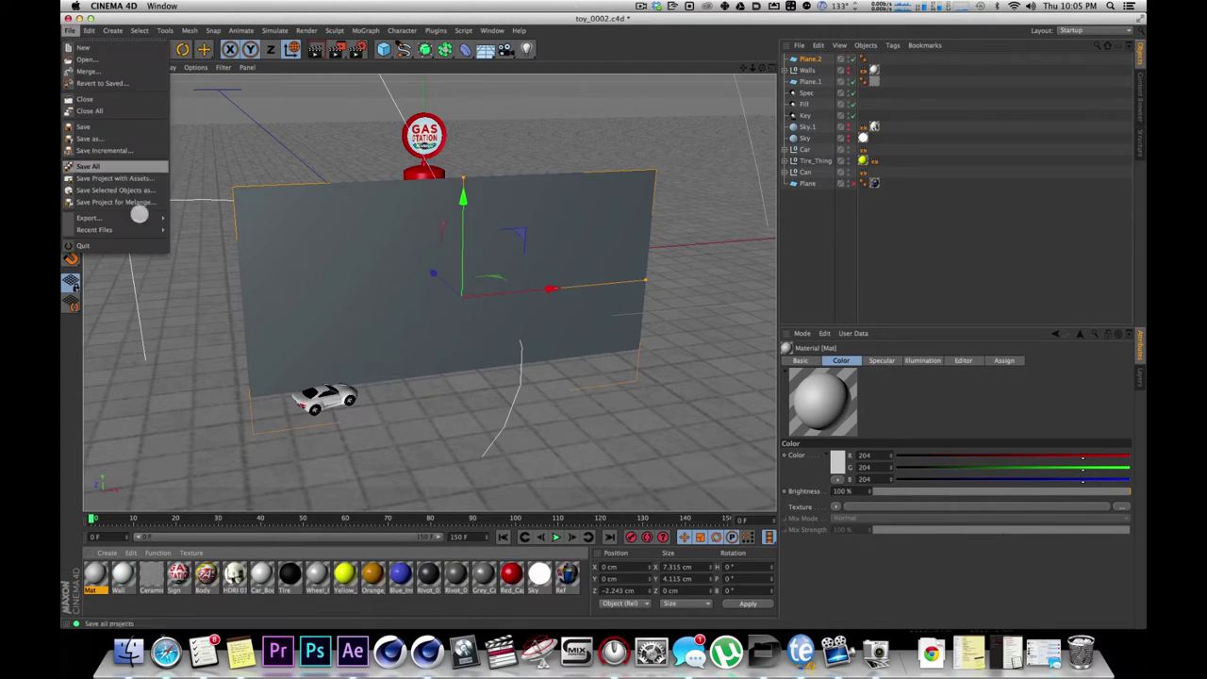
click(115, 154)
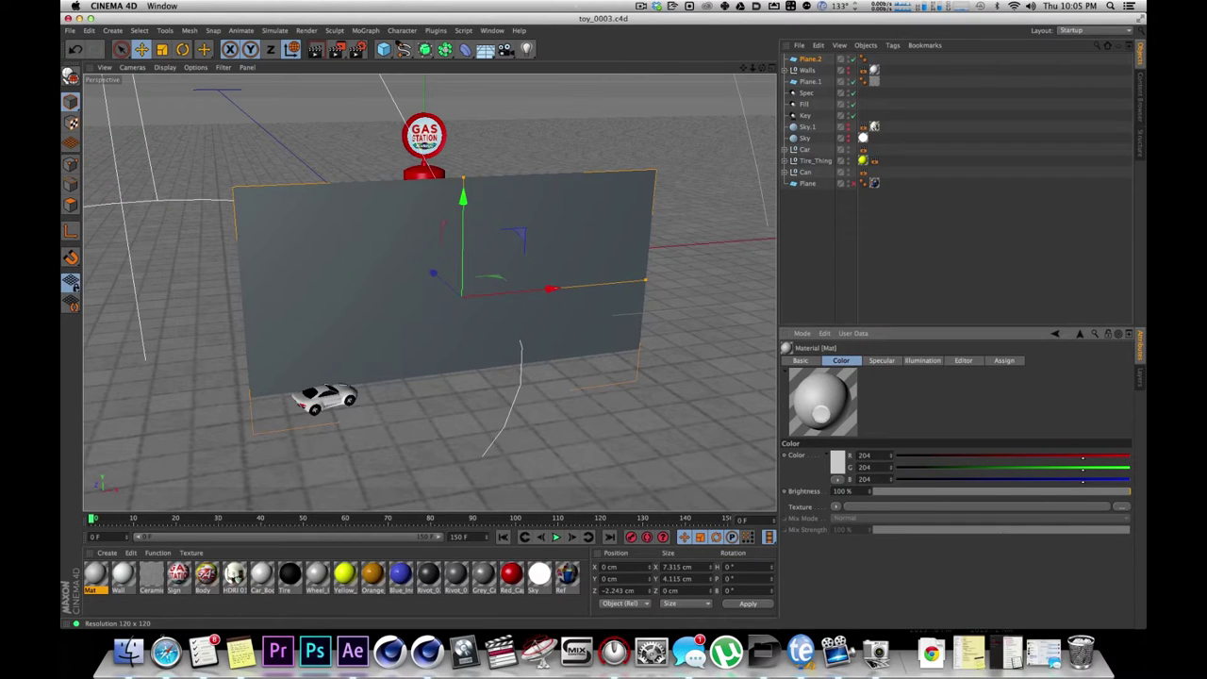
Load matt_key.mov from the 008_C4D_and_Compositing_01 project's From_GFX_DPT/c4d/tex folder as the new material's color texture.
click(801, 362)
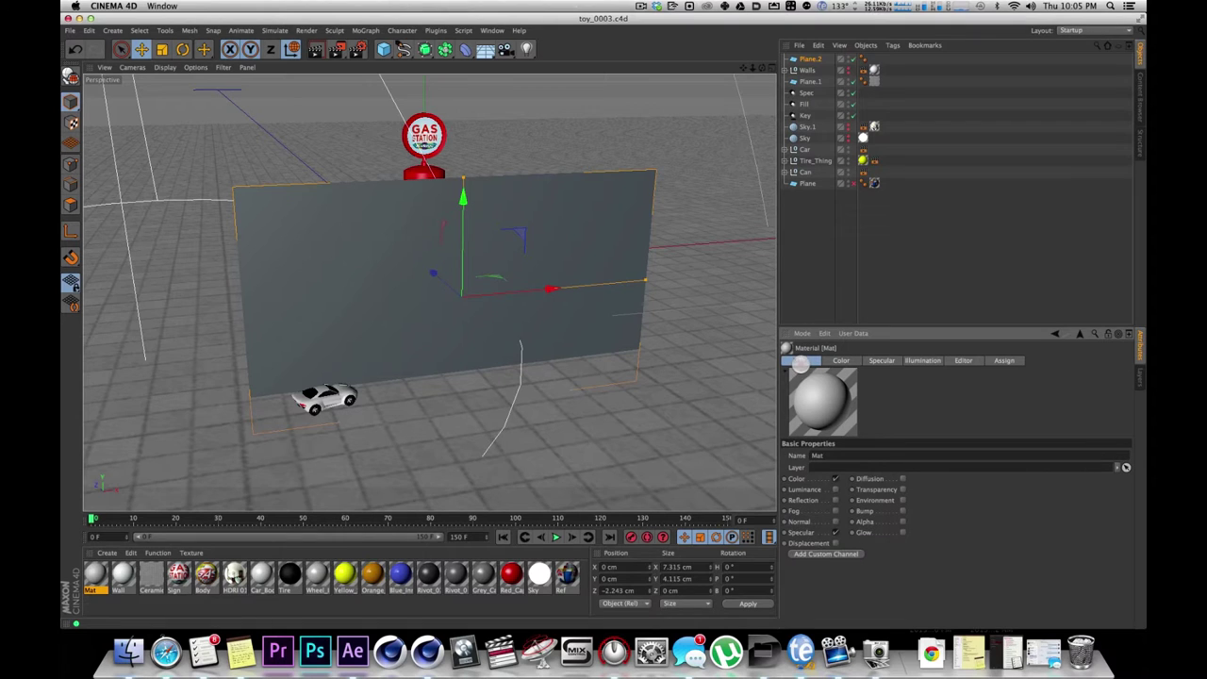
click(840, 360)
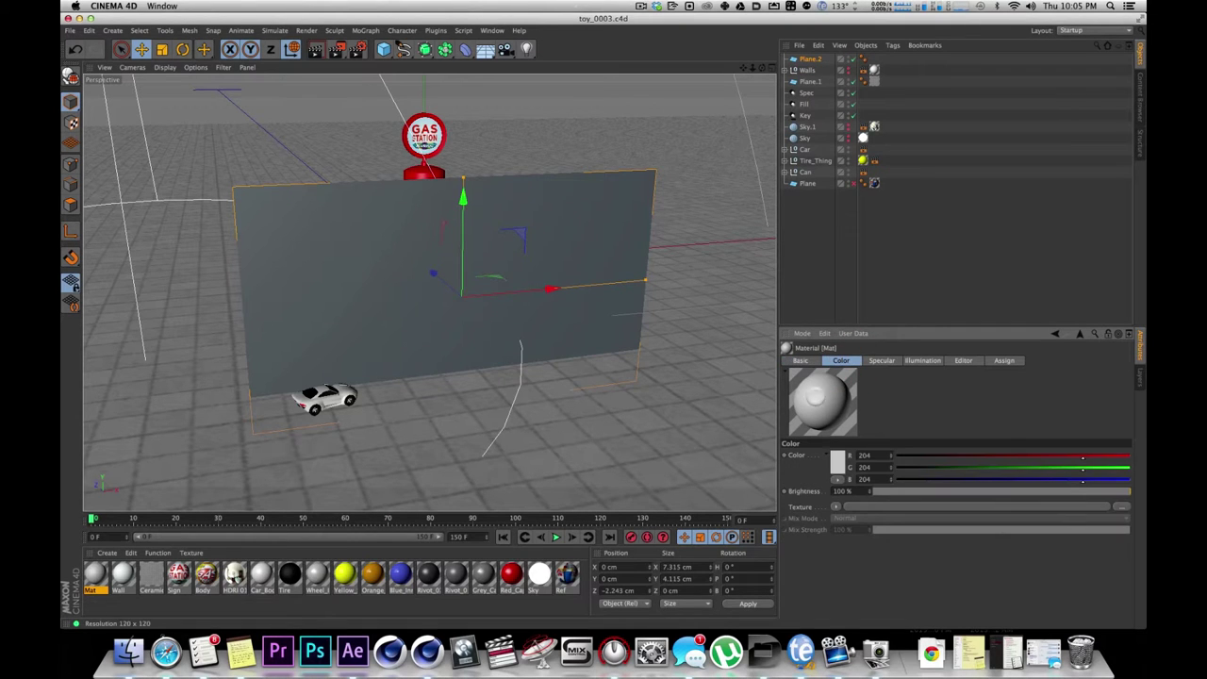
click(1115, 507)
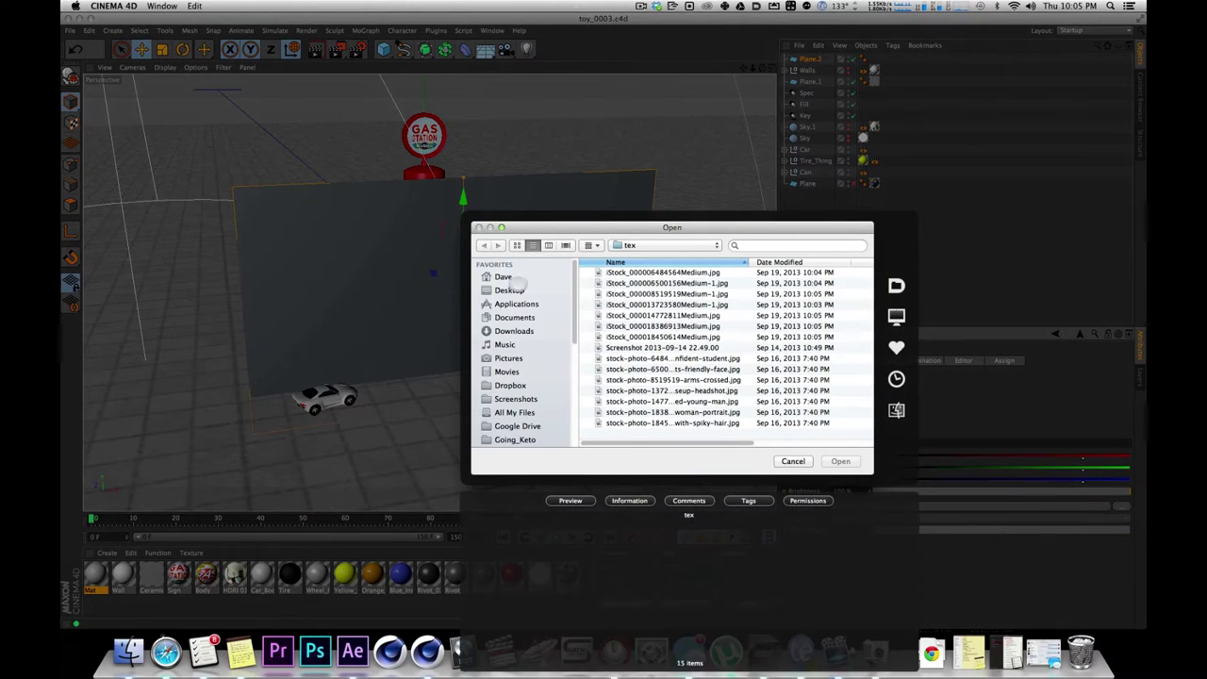
drag(573, 330, 574, 419)
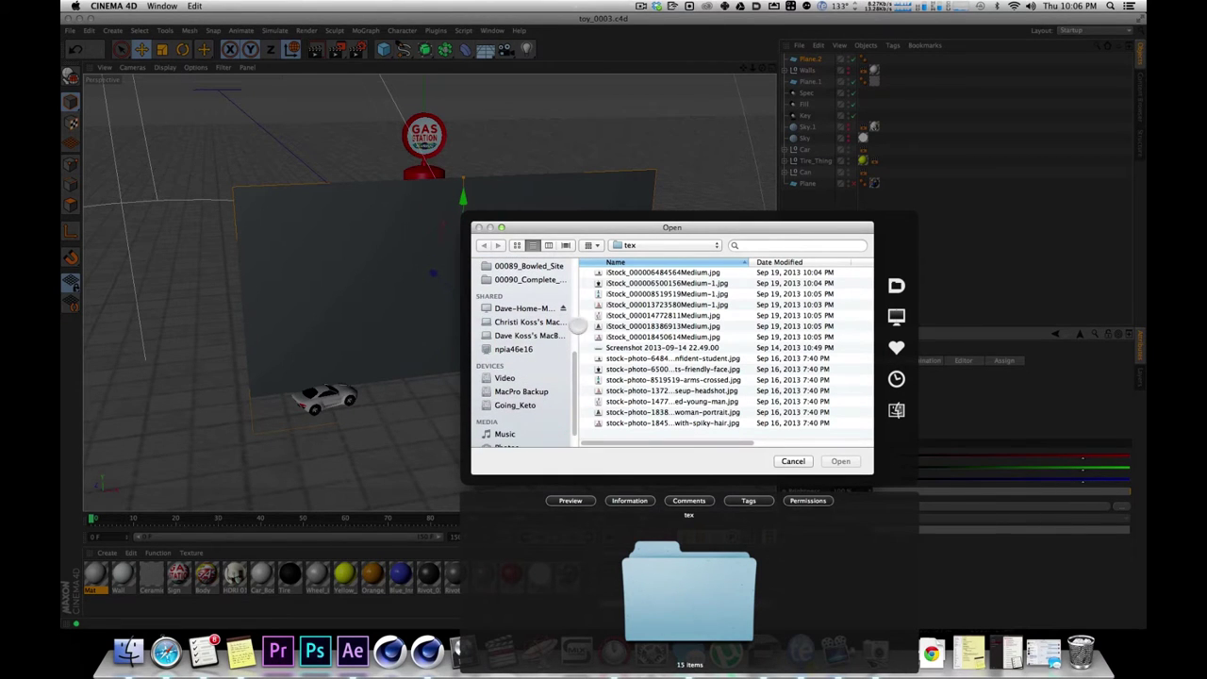
scroll(574, 374, up, 2)
click(533, 297)
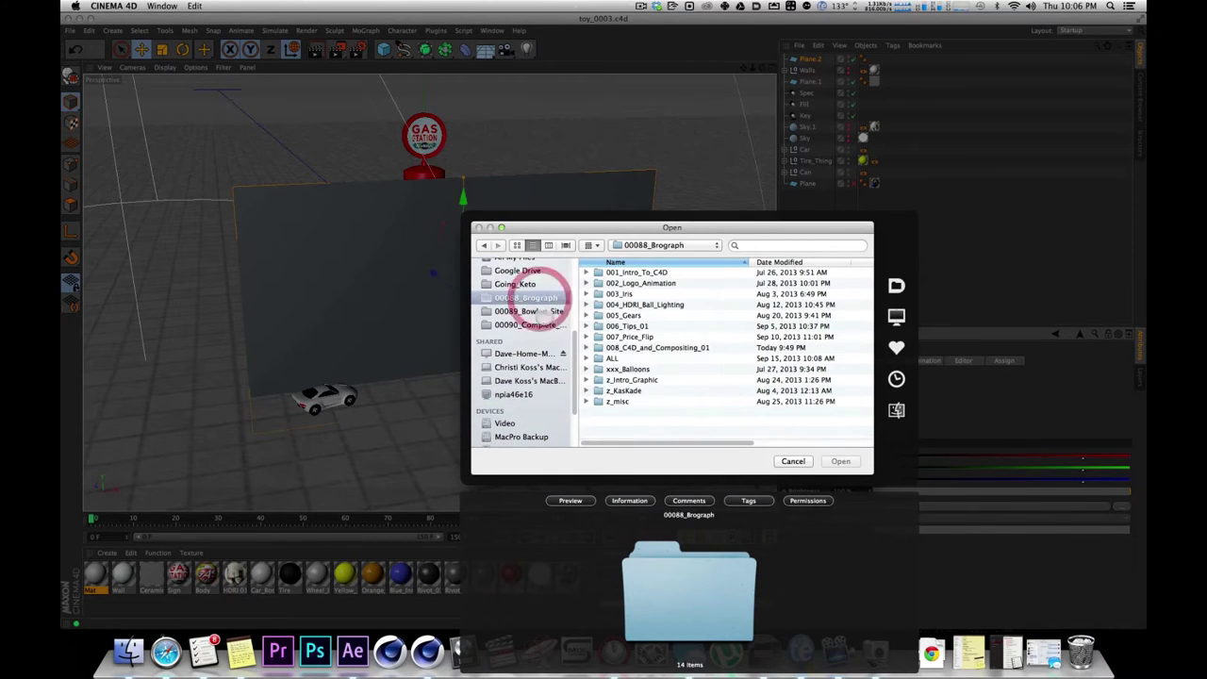
double_click(648, 347)
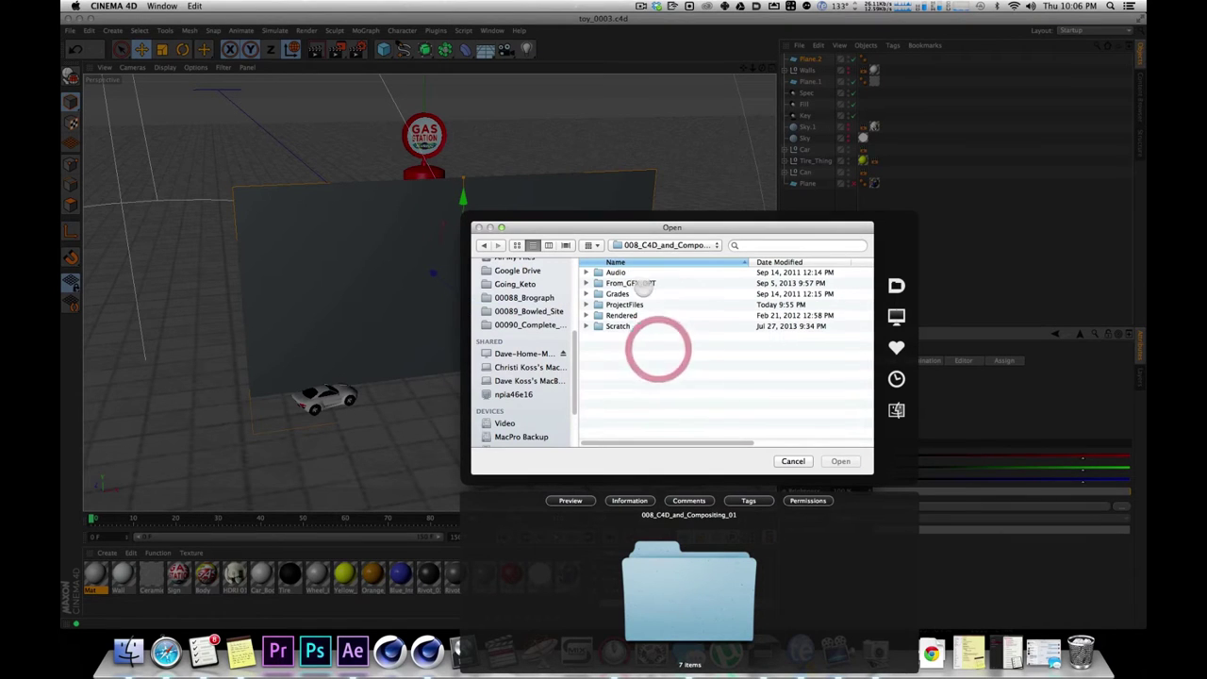
double_click(630, 282)
double_click(611, 305)
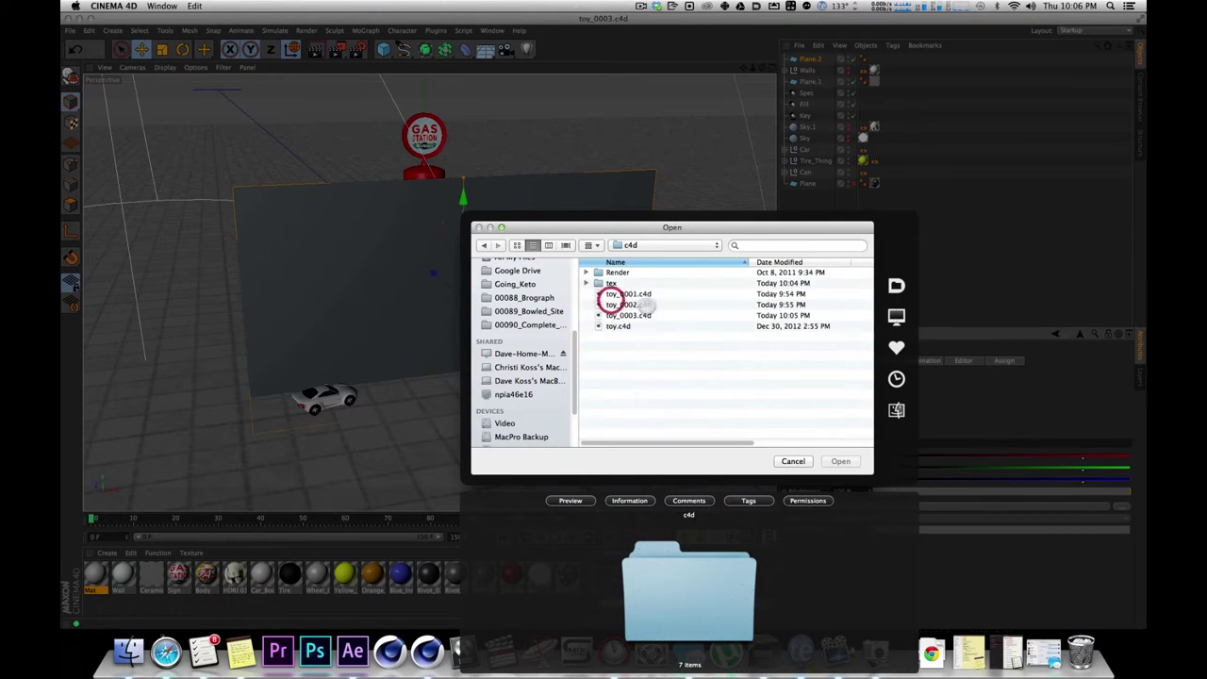
click(608, 283)
double_click(608, 283)
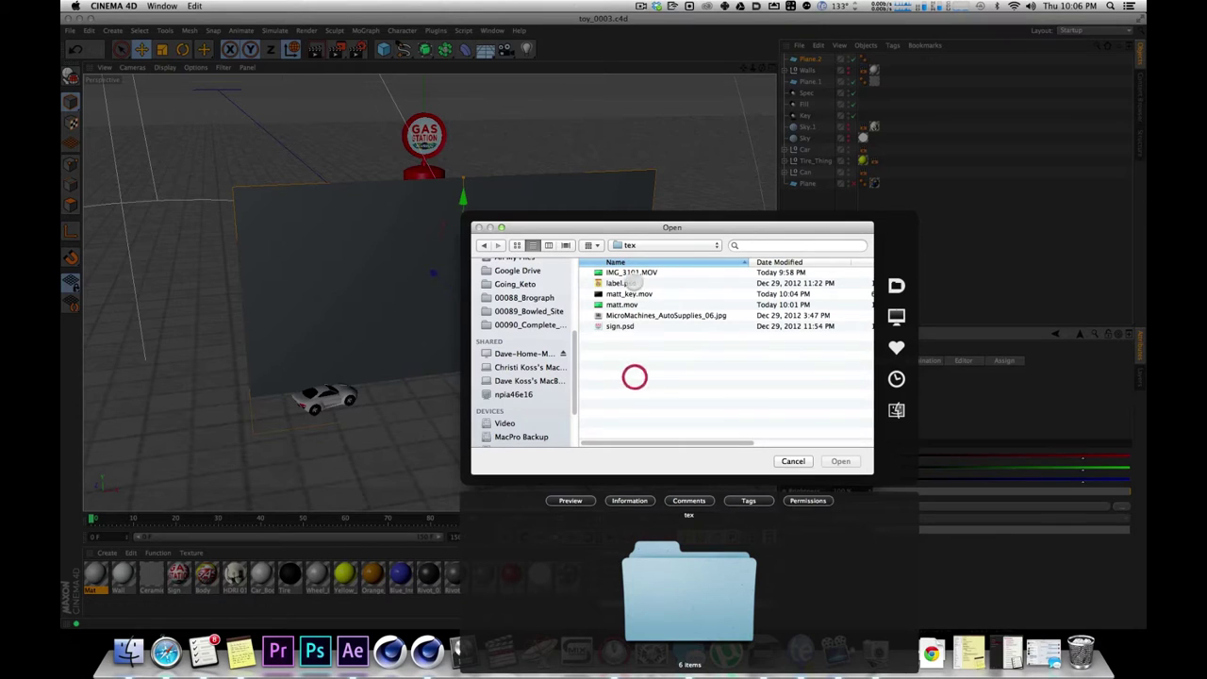
click(627, 294)
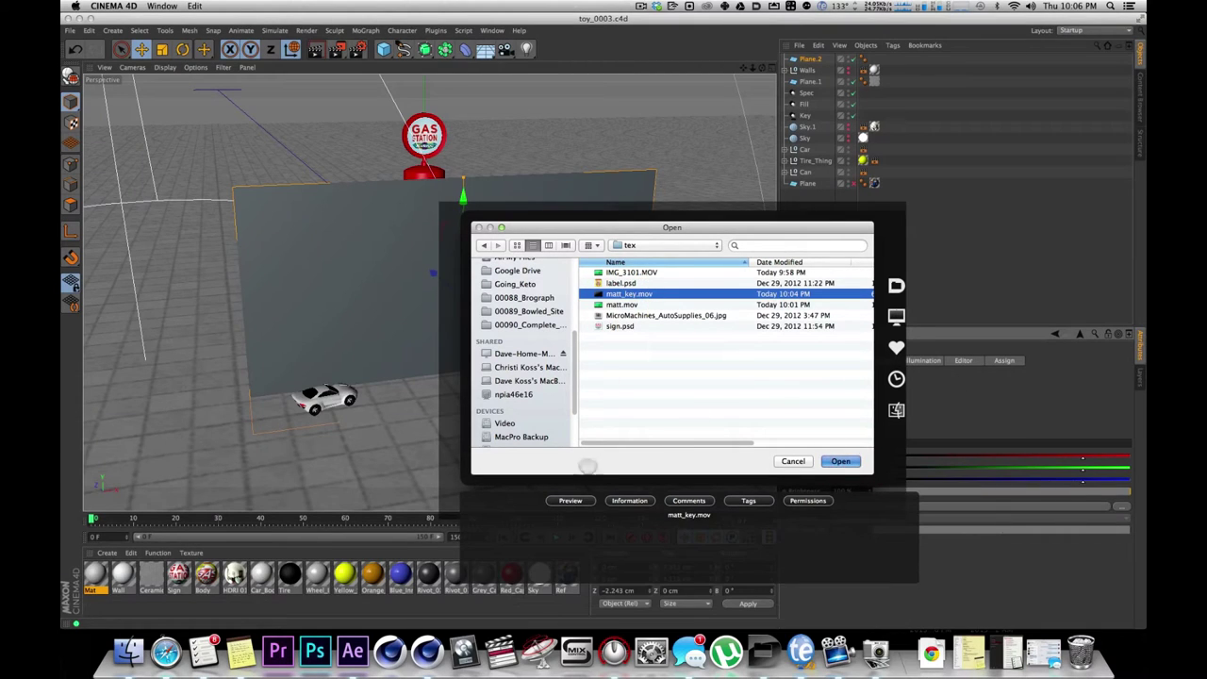
click(840, 461)
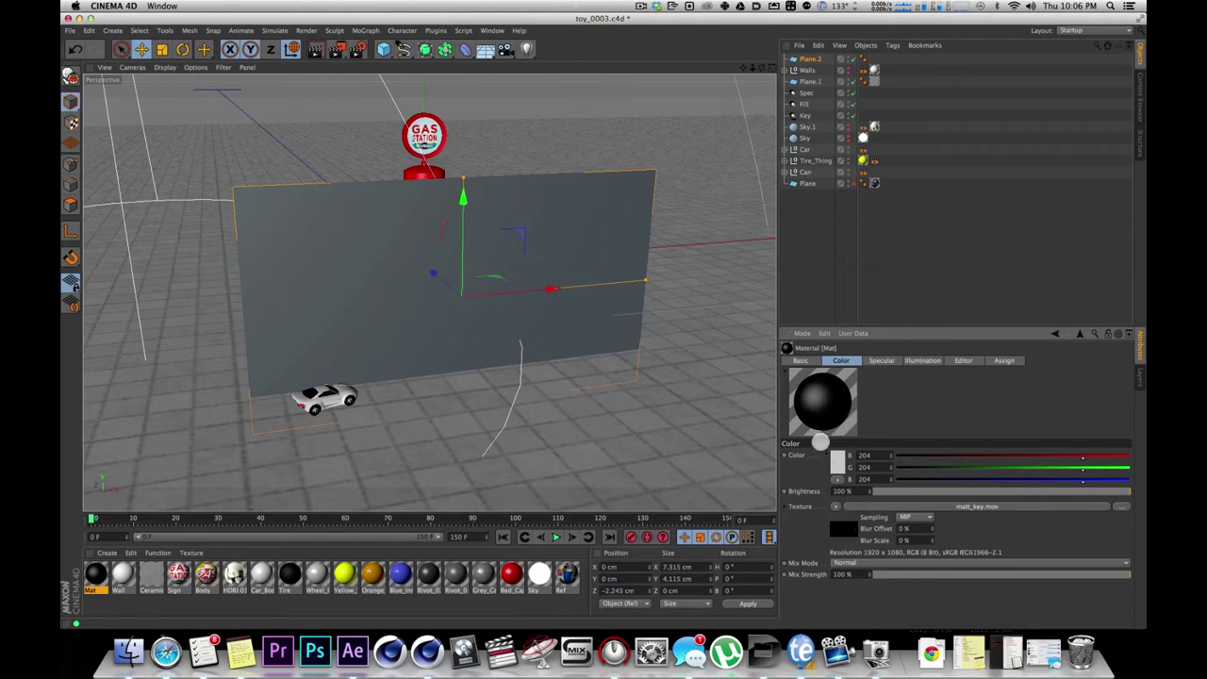
Apply the matt_key material to the large plane and turn off the material's Specular channel.
drag(95, 573, 382, 316)
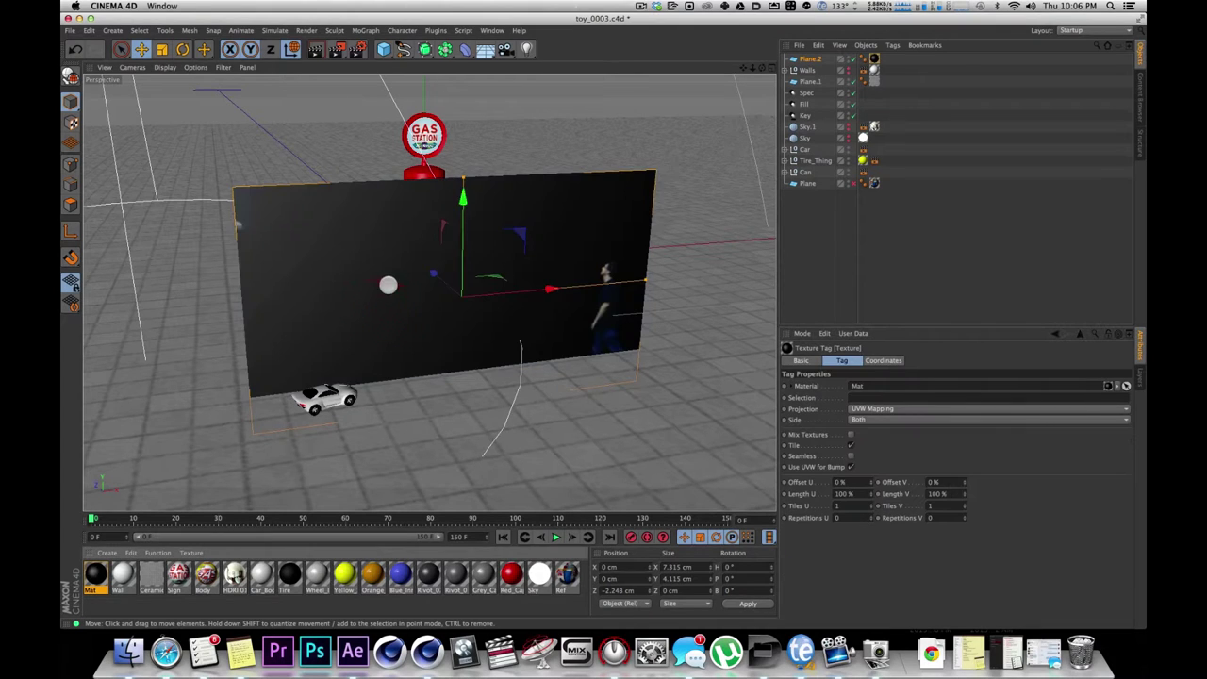
alt+drag(569, 318, 544, 310)
click(96, 572)
click(802, 361)
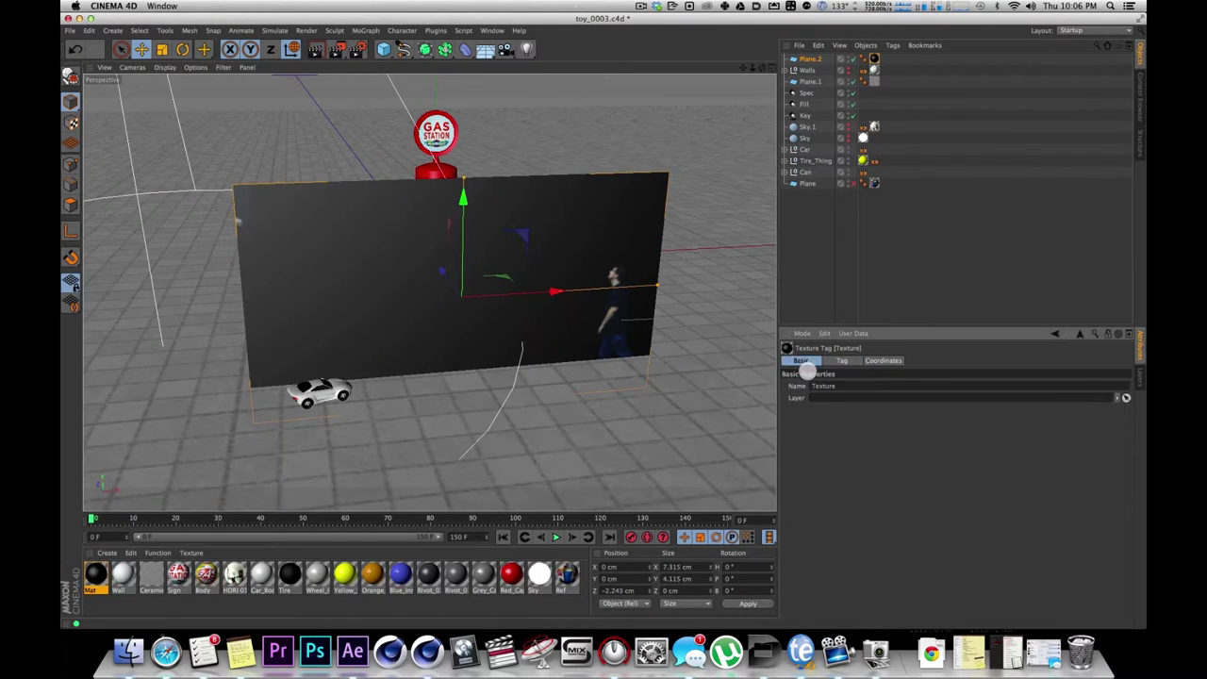
click(96, 574)
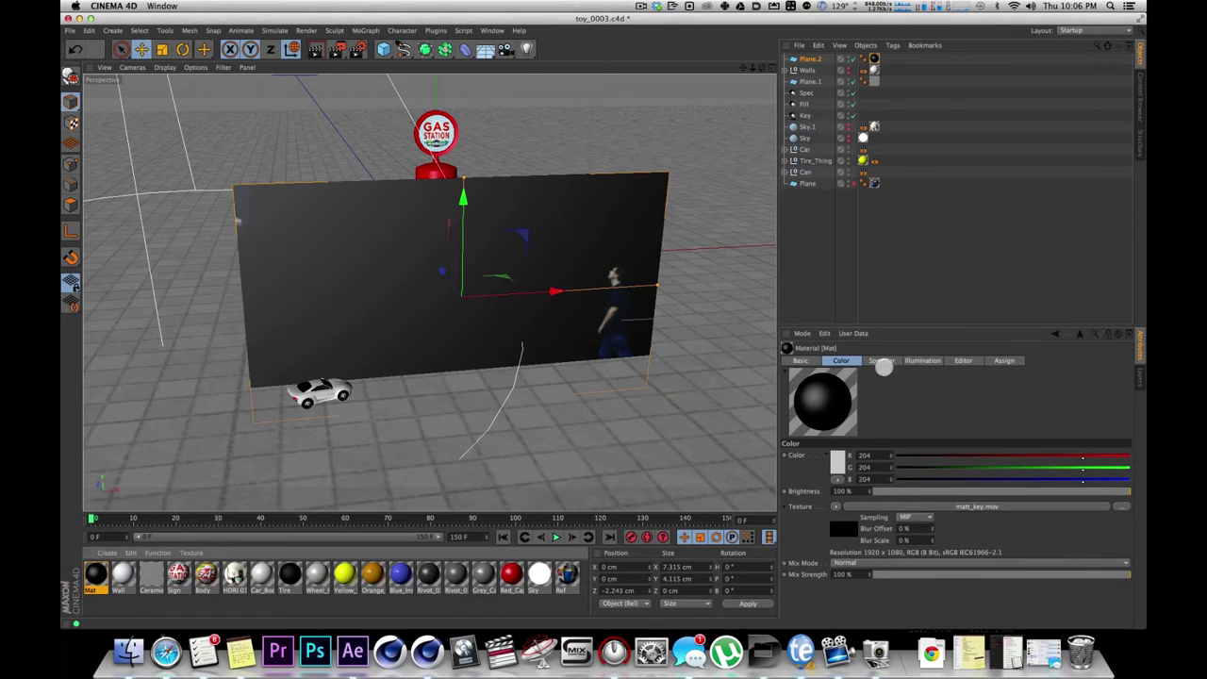
click(882, 360)
click(800, 360)
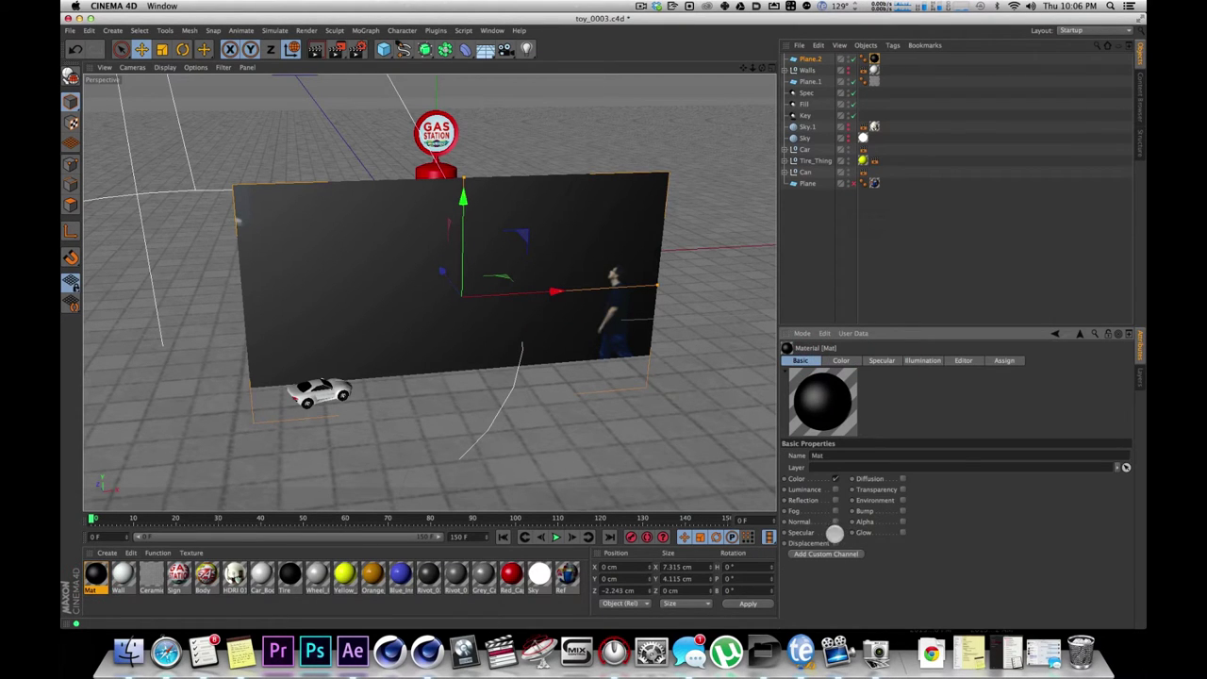
click(835, 531)
alt+drag(505, 207, 473, 224)
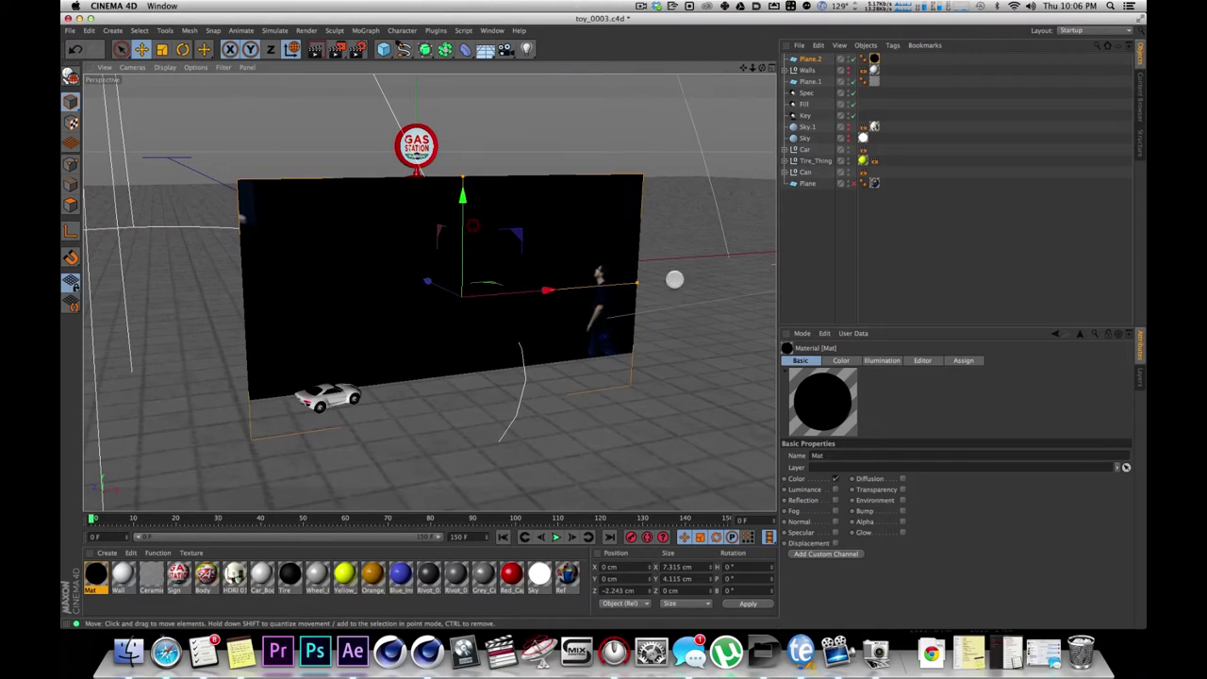
Enable the plane material's Alpha channel and load matt_key.mov as its alpha texture.
click(129, 600)
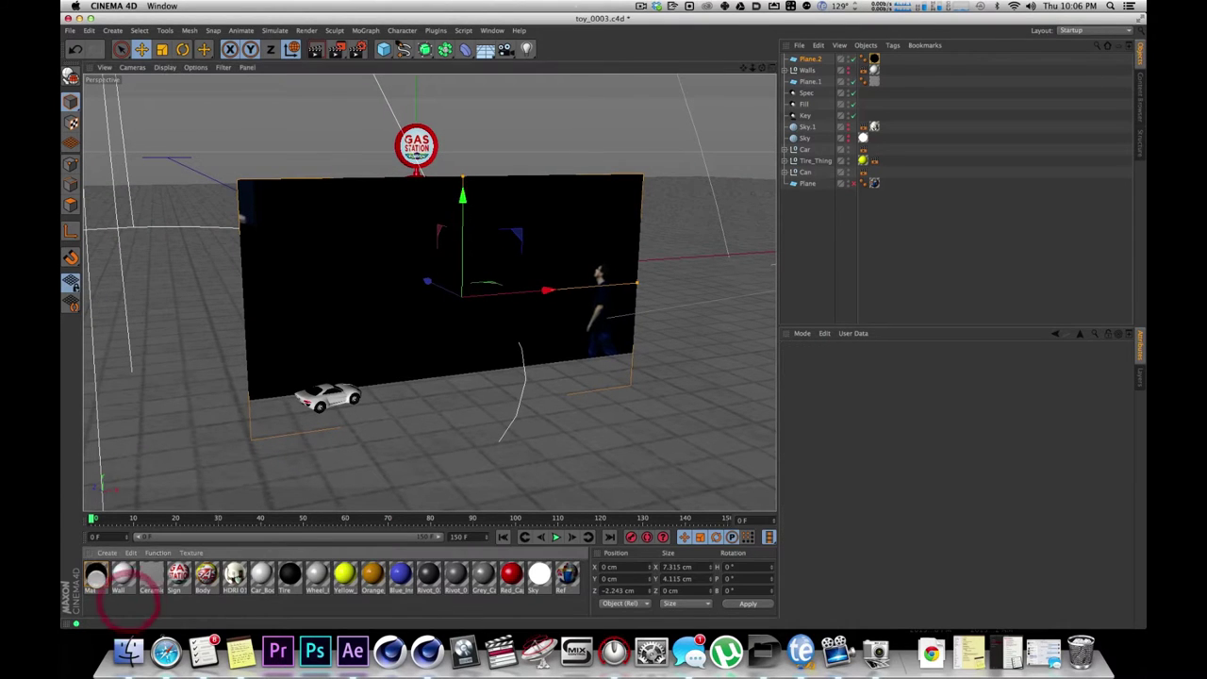
click(97, 578)
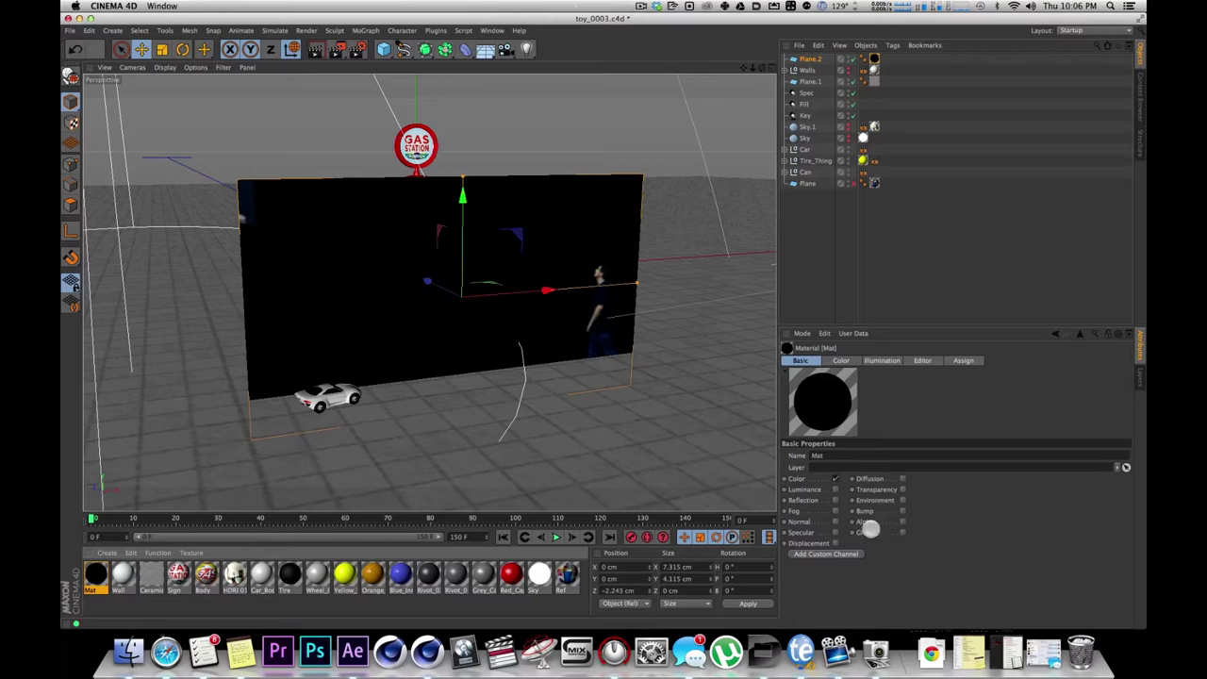
click(901, 521)
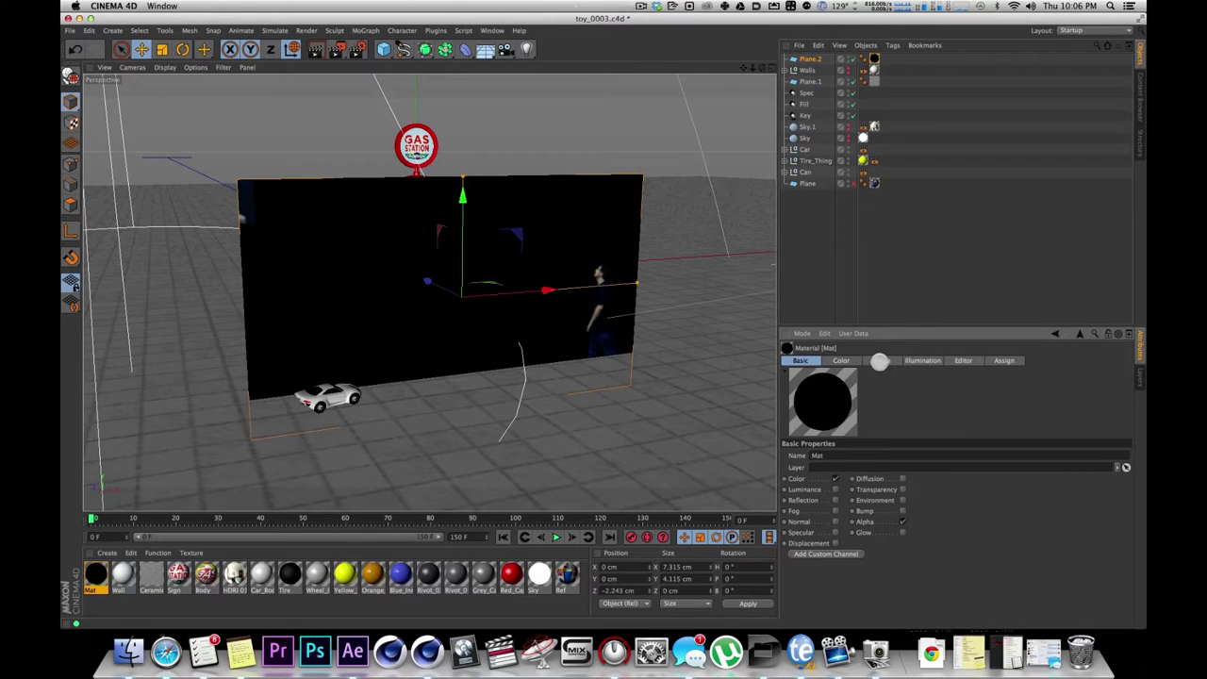
click(879, 361)
click(1121, 522)
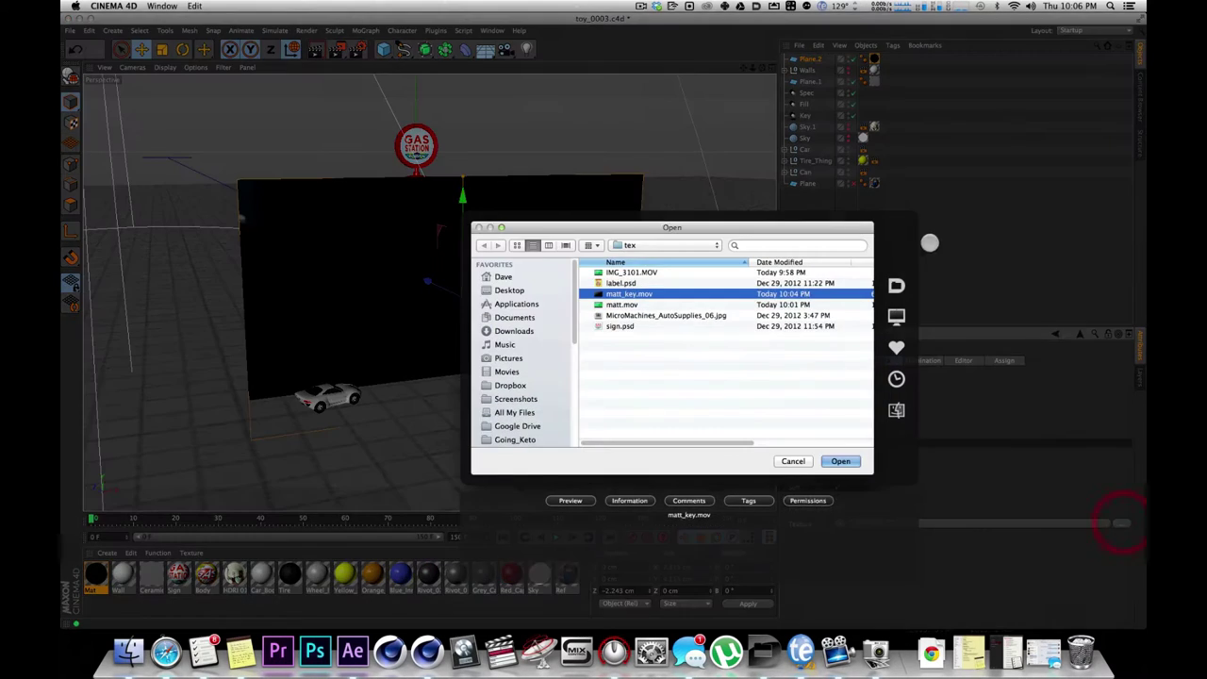
click(838, 461)
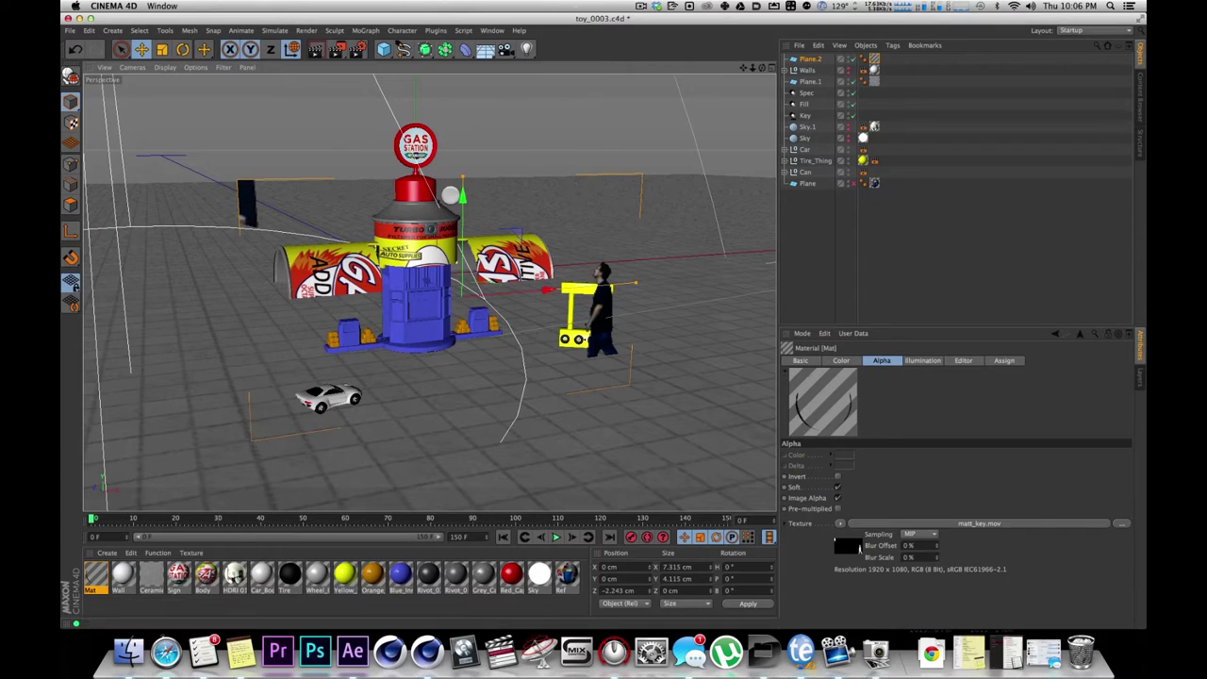
Raise the walking man's plane to a Y position of about 0.6 cm and check it up close.
drag(464, 197, 477, 162)
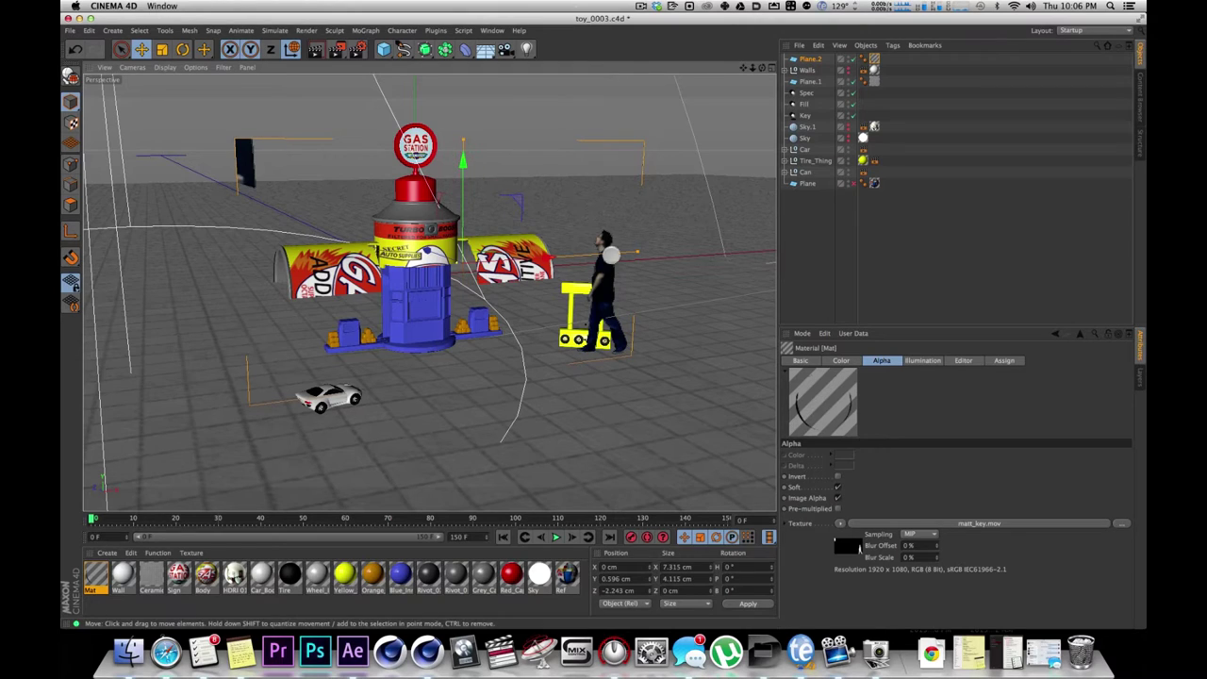
alt+drag(591, 287, 595, 284)
key(1)
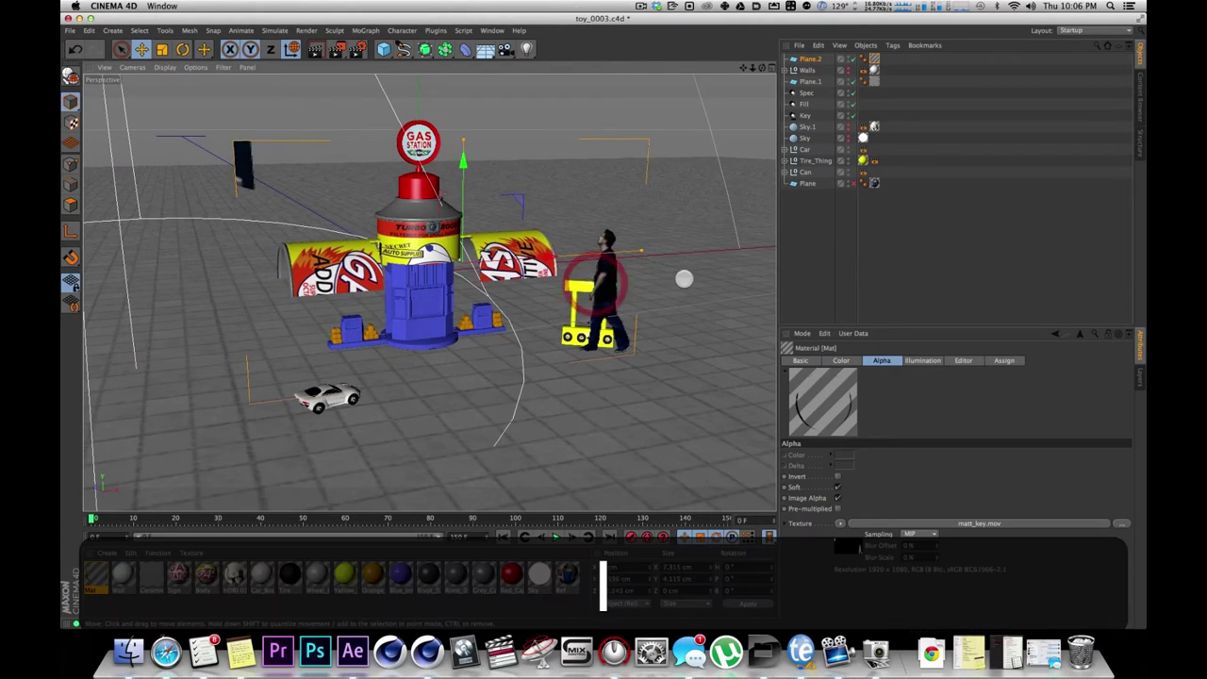
drag(685, 280, 515, 296)
key(2)
drag(429, 292, 570, 203)
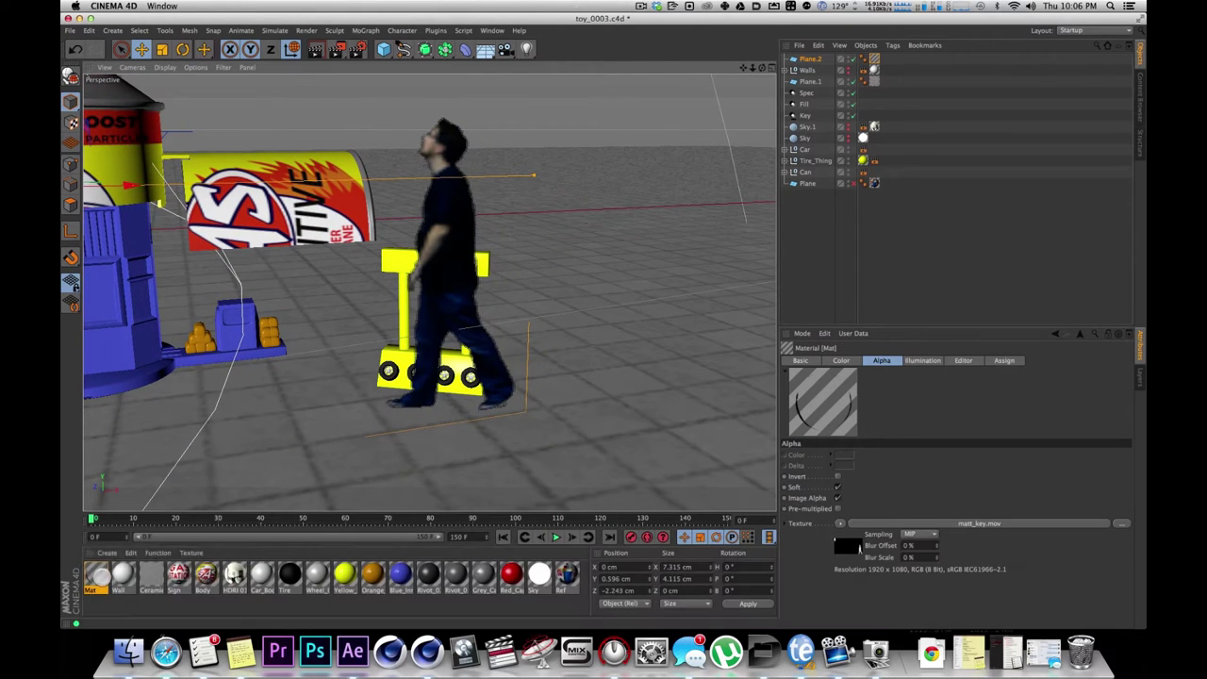
Set the man's material texture preview size to 1024x1024 (4 MB).
click(98, 574)
click(980, 361)
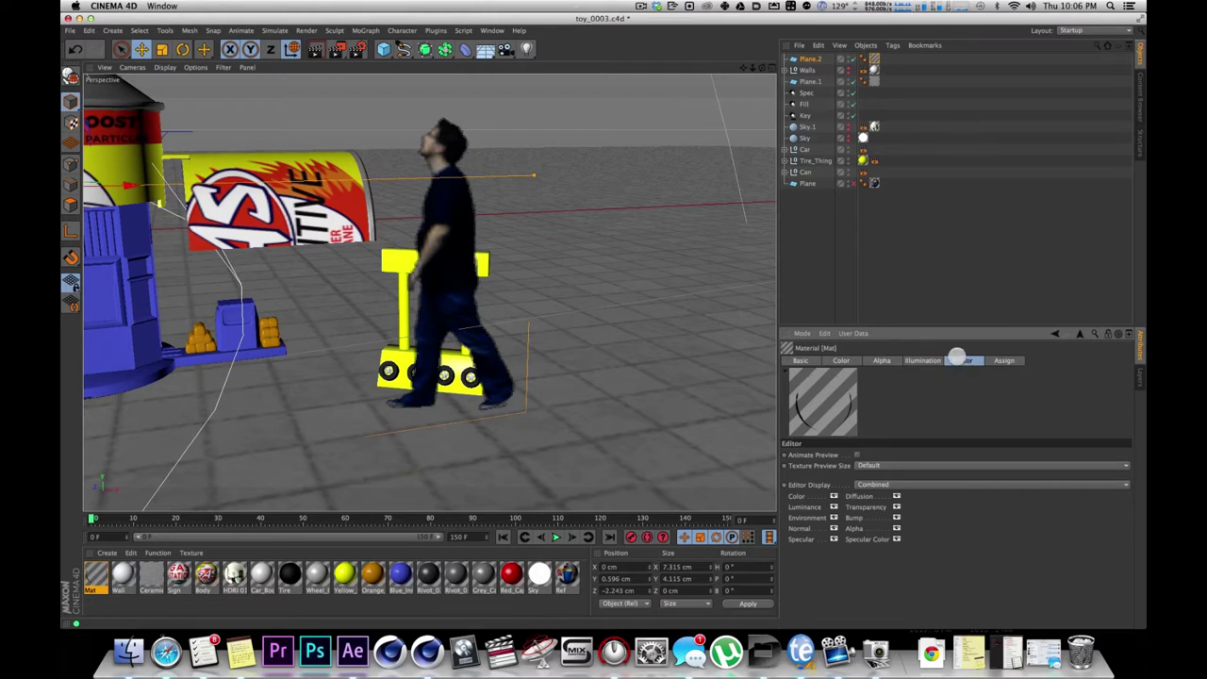
click(874, 460)
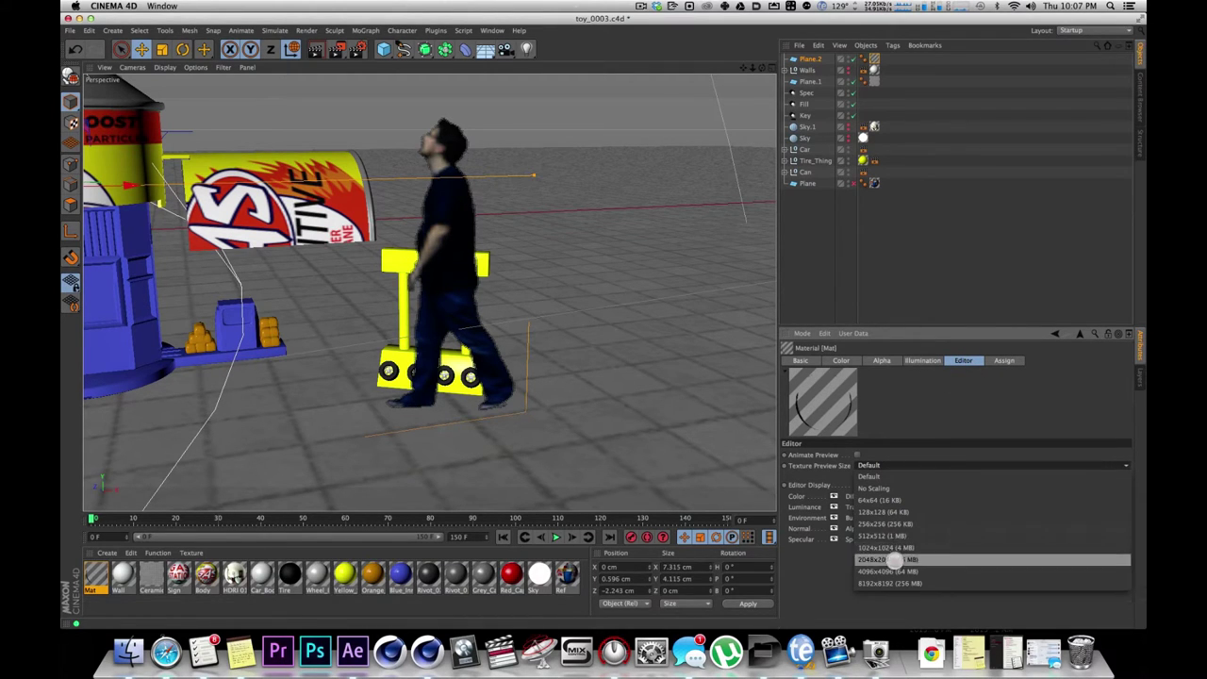
click(902, 547)
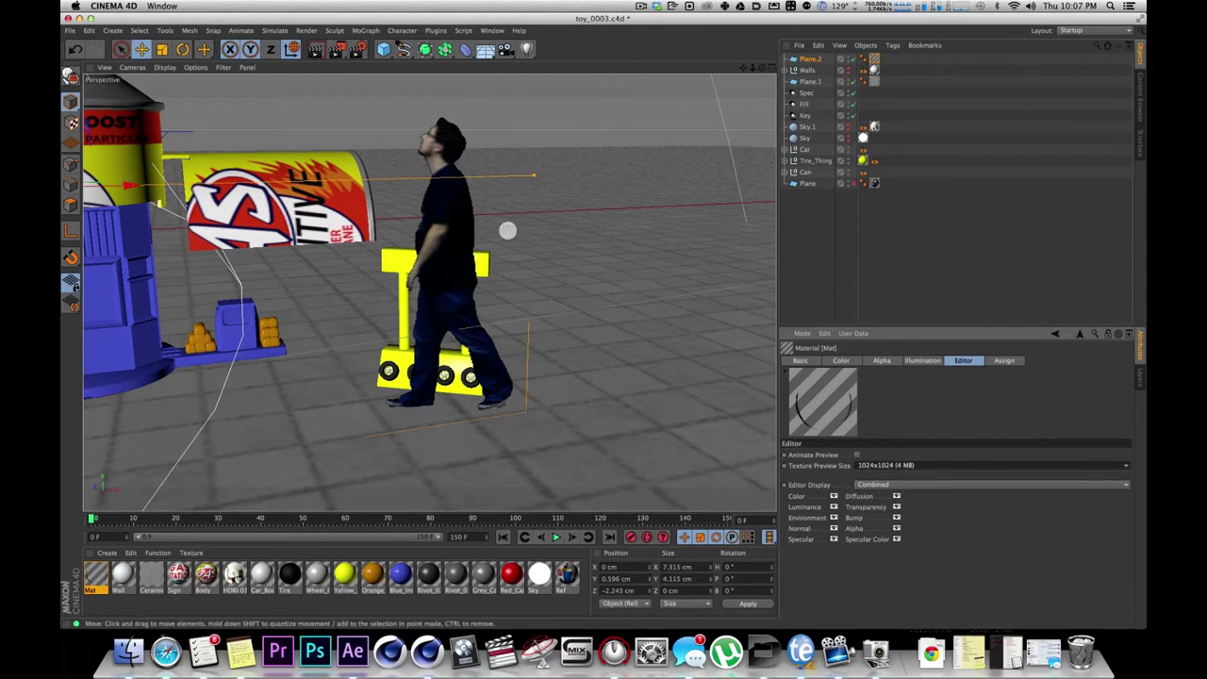
Raise the man's plane slightly to a Y position of about 0.66 cm.
key(1)
drag(305, 275, 436, 278)
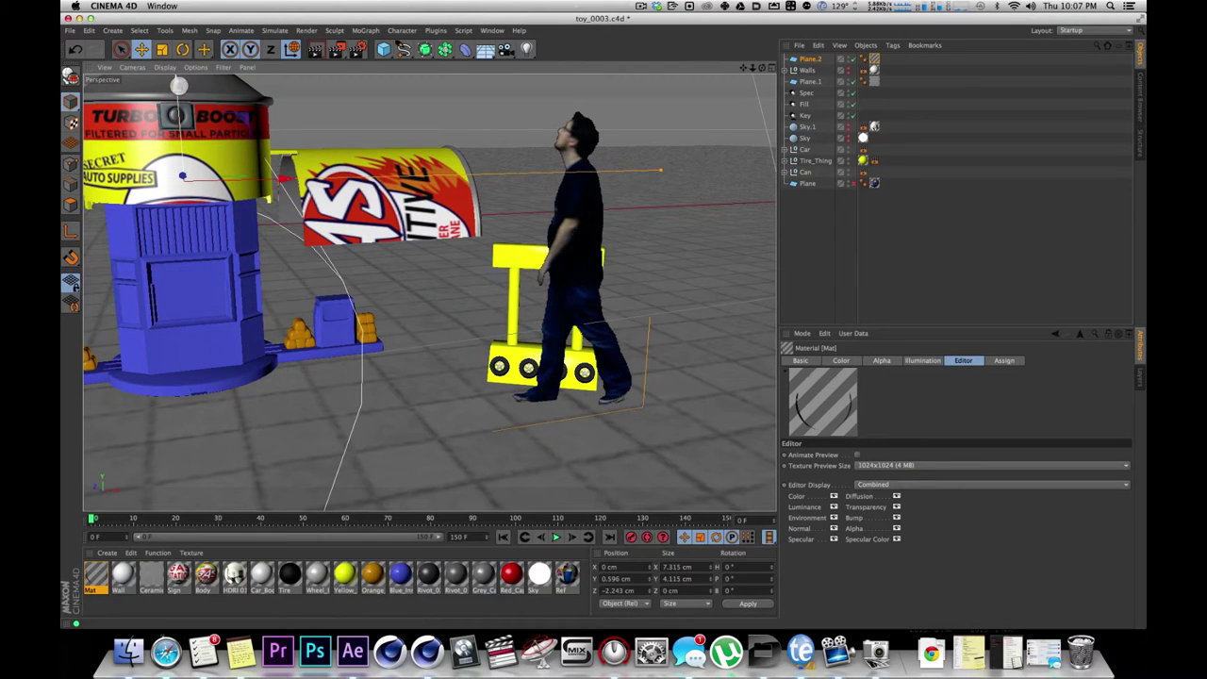
drag(179, 85, 180, 76)
Scrub the first frames of the timeline and enable Animate Preview for the man's material.
drag(93, 518, 96, 518)
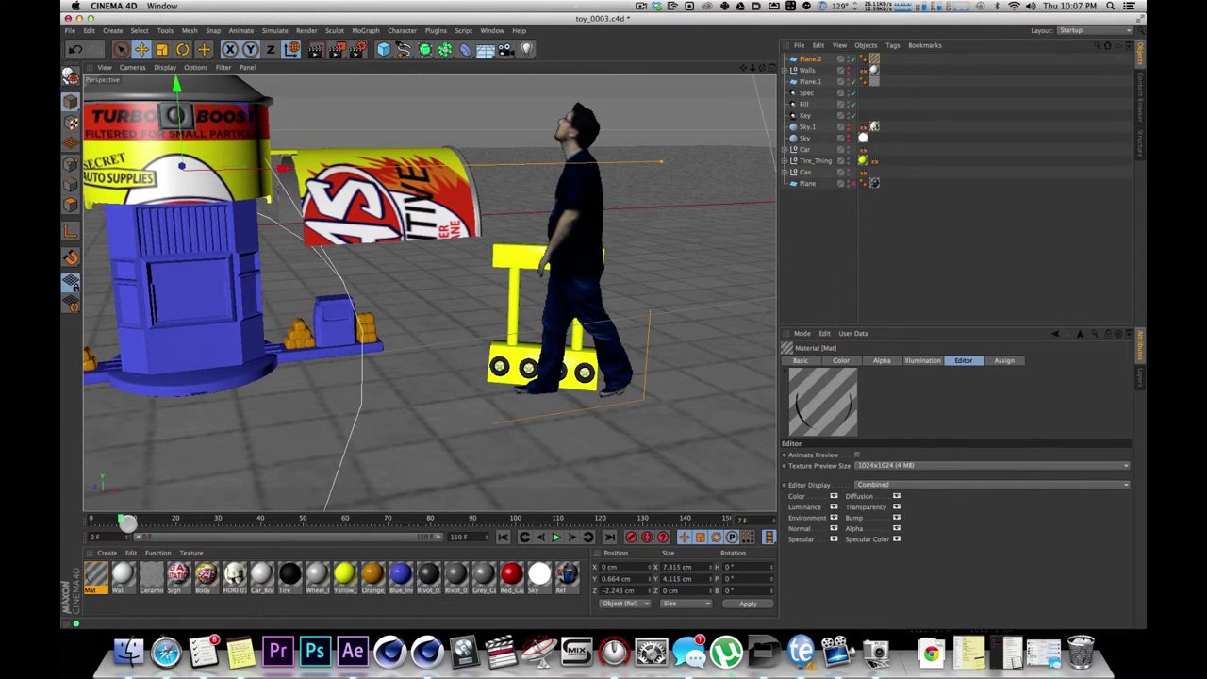
drag(121, 518, 83, 501)
click(960, 360)
click(856, 454)
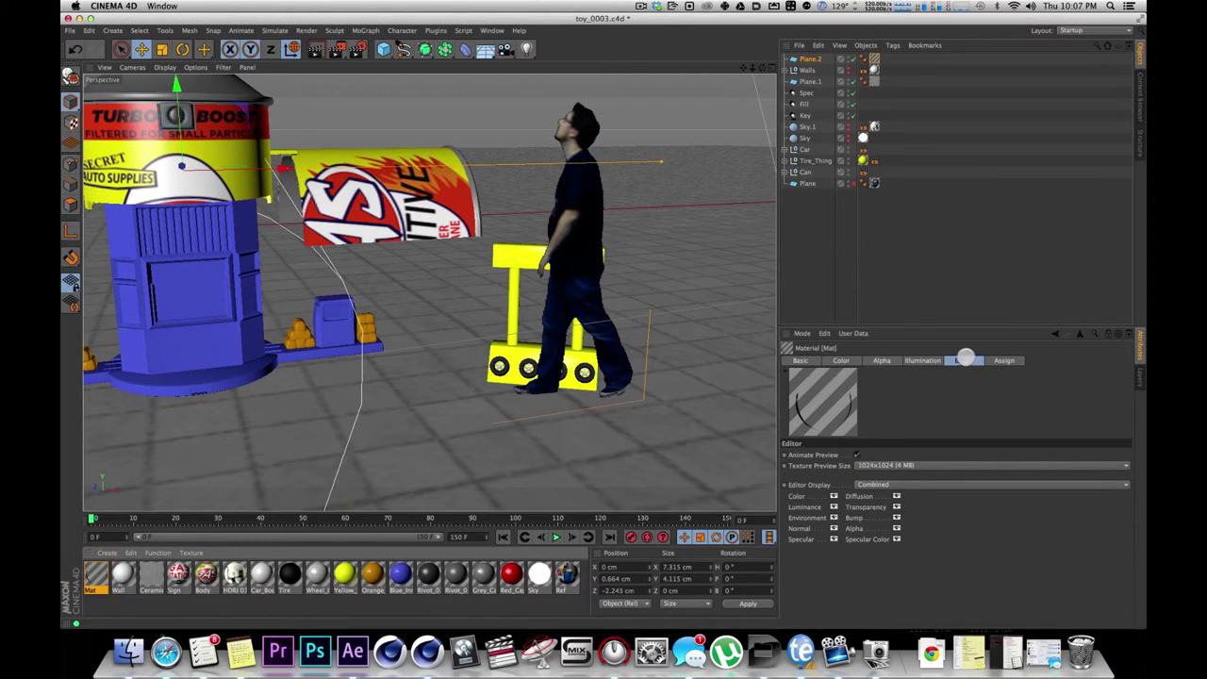
Set the animation timing of the matt_key.mov color texture to Exact Frame.
click(844, 360)
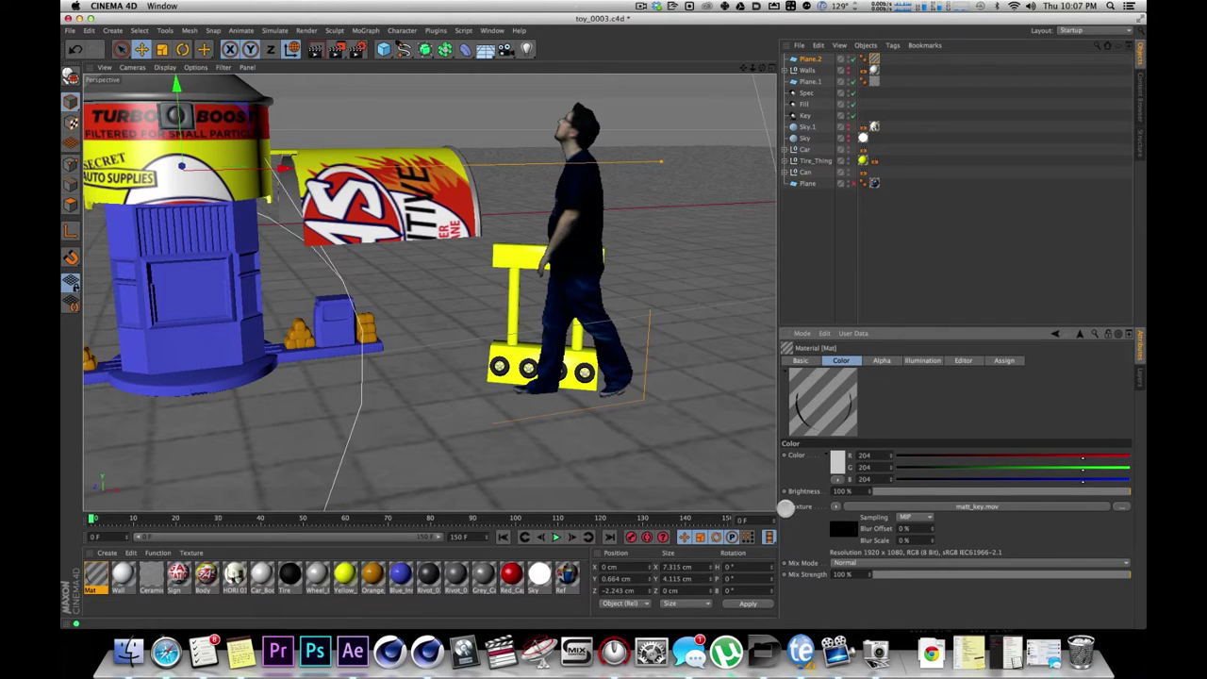
click(784, 507)
scroll(796, 528, down, 3)
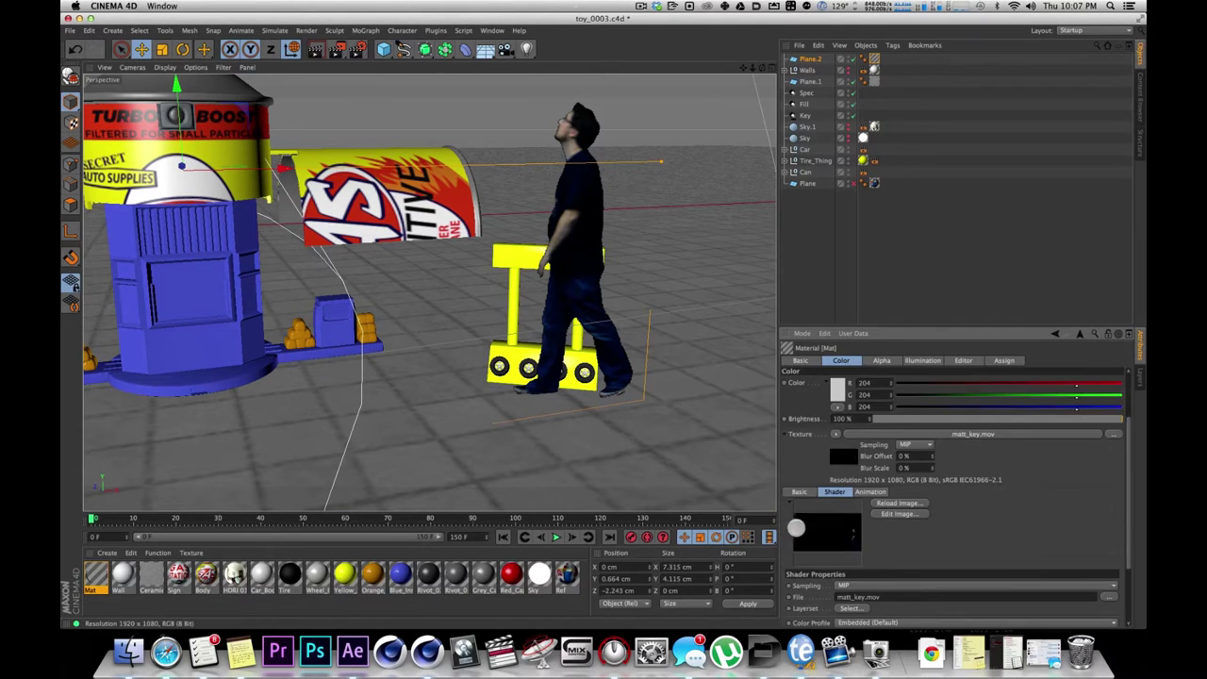
click(869, 491)
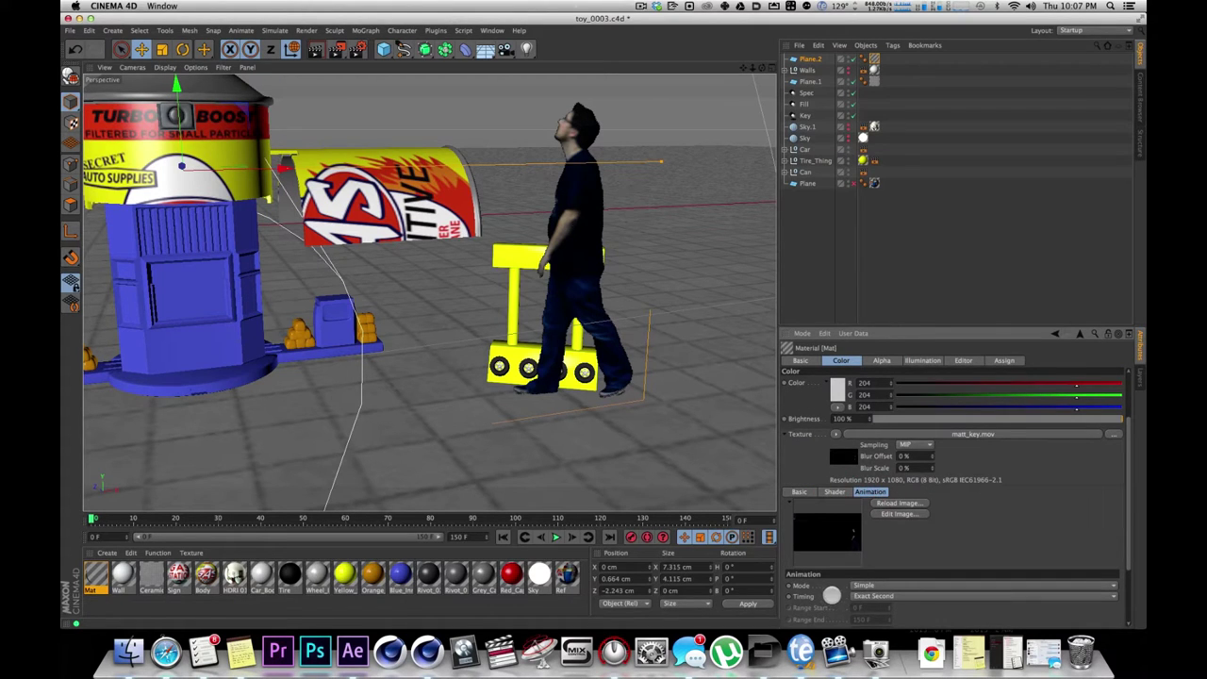
click(869, 596)
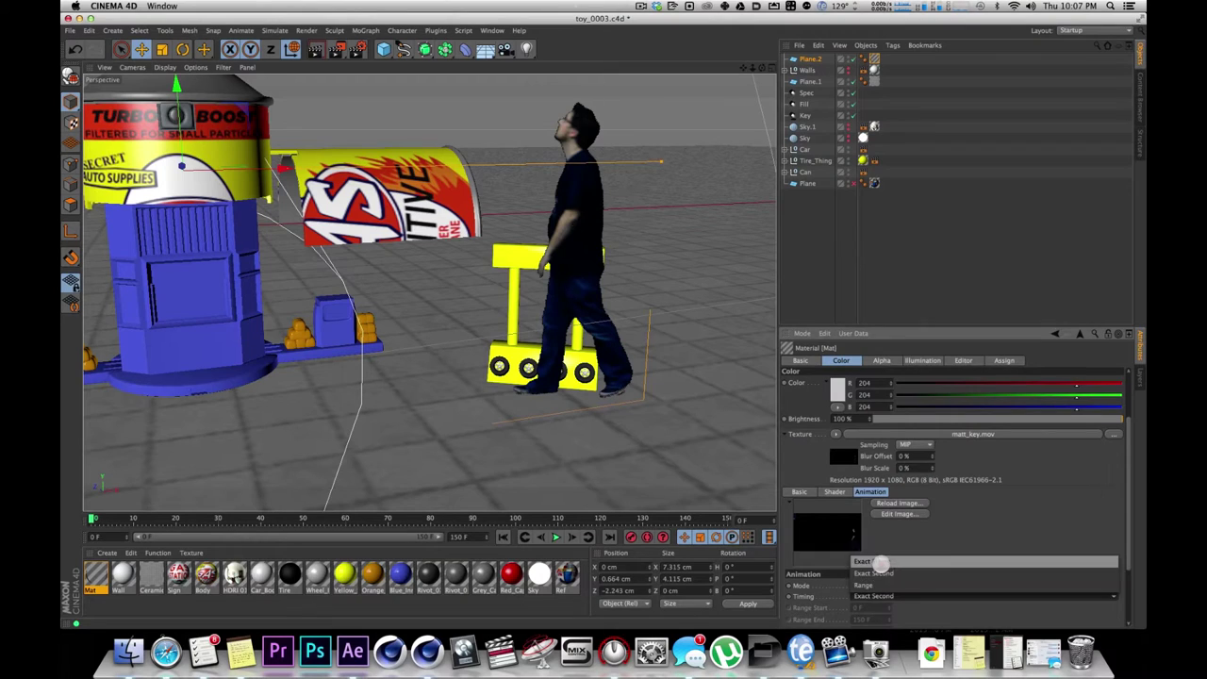
click(873, 562)
Set the animation timing of the matt_key.mov alpha texture to Exact Frame.
click(881, 360)
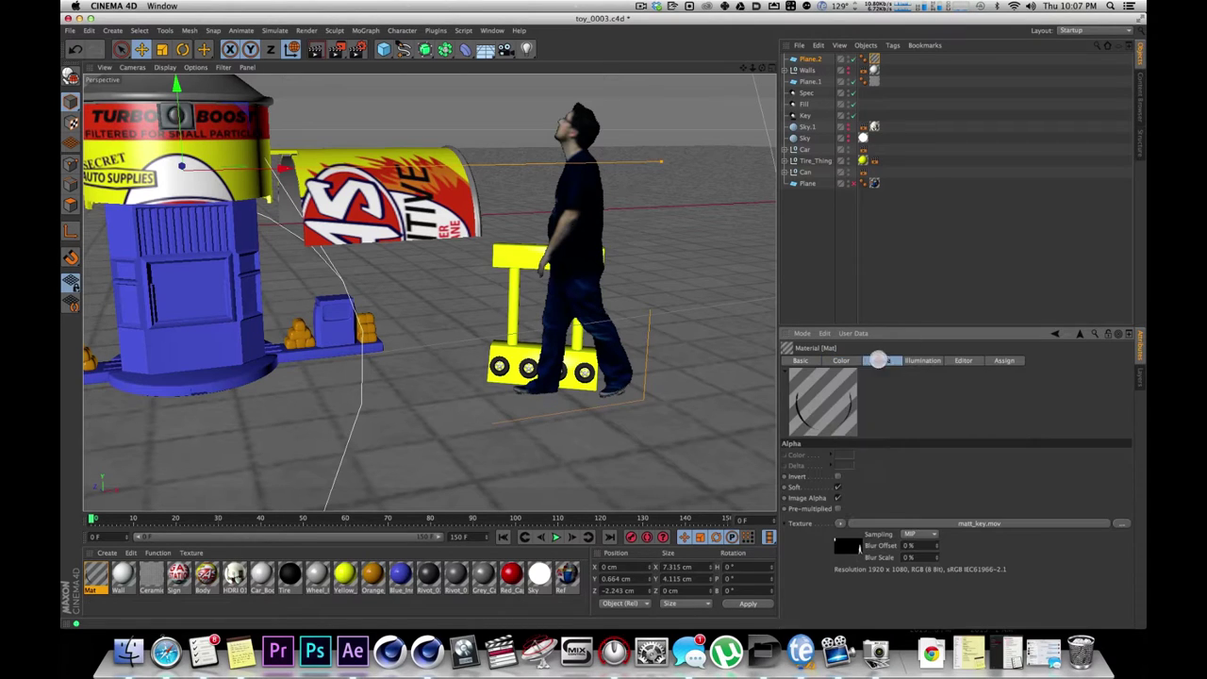
click(785, 523)
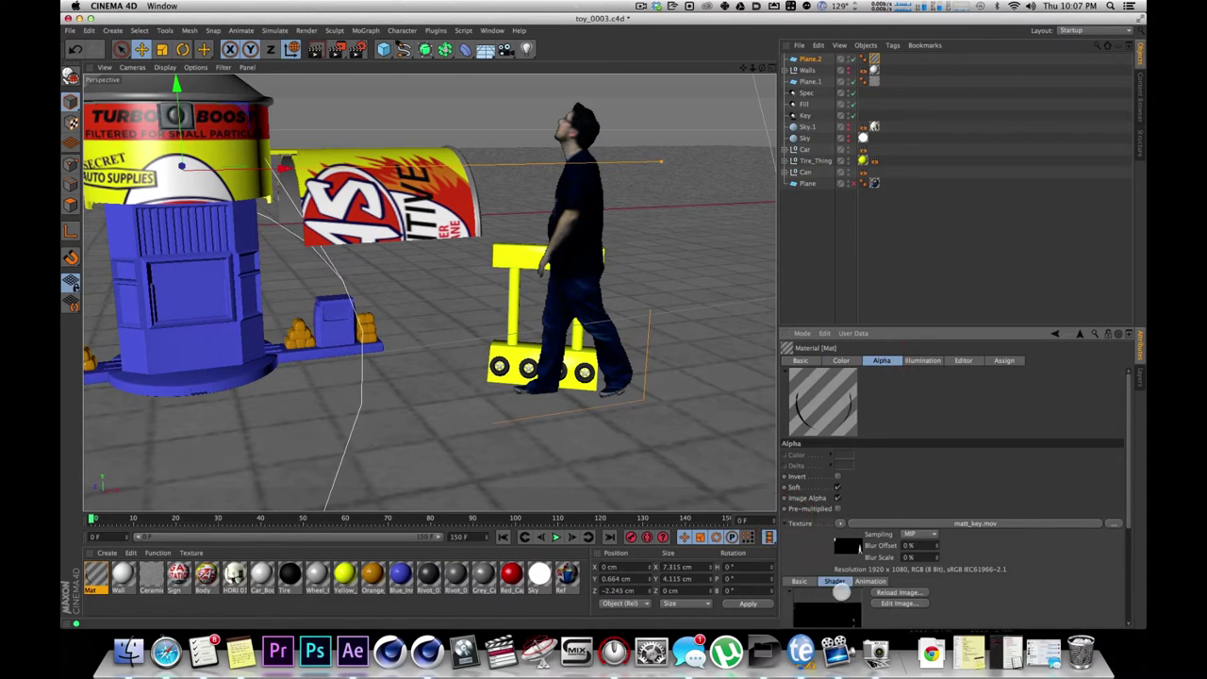
click(862, 580)
scroll(845, 485, down, 3)
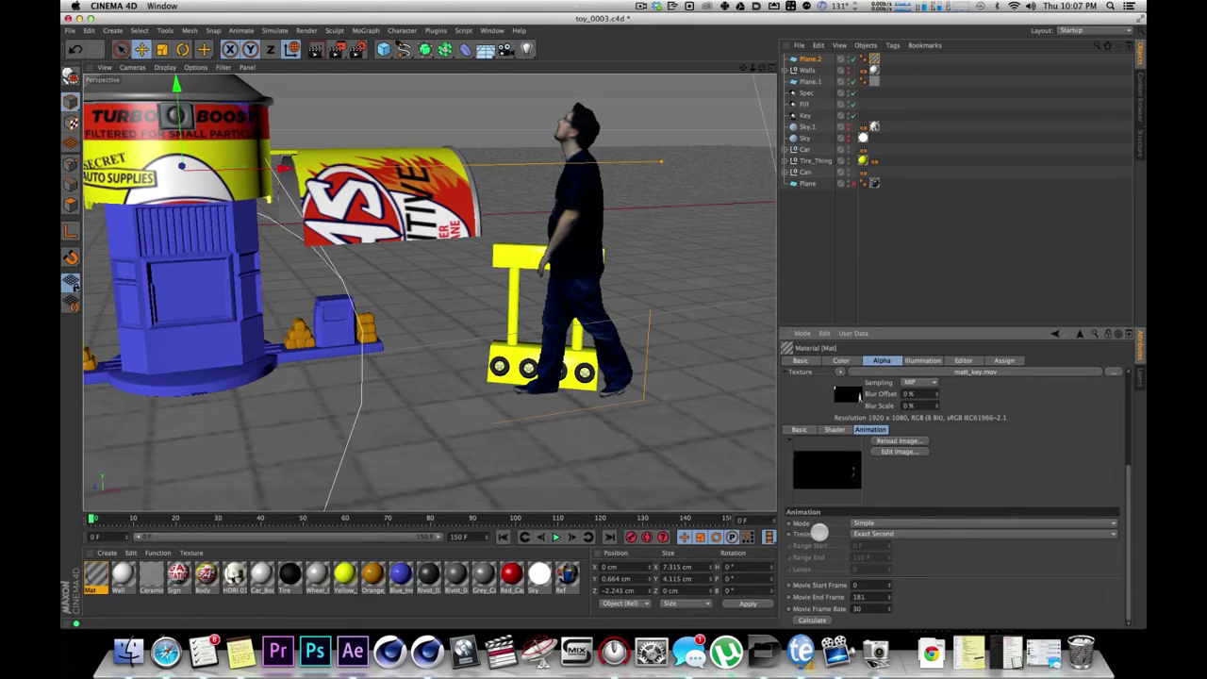
click(875, 534)
click(886, 538)
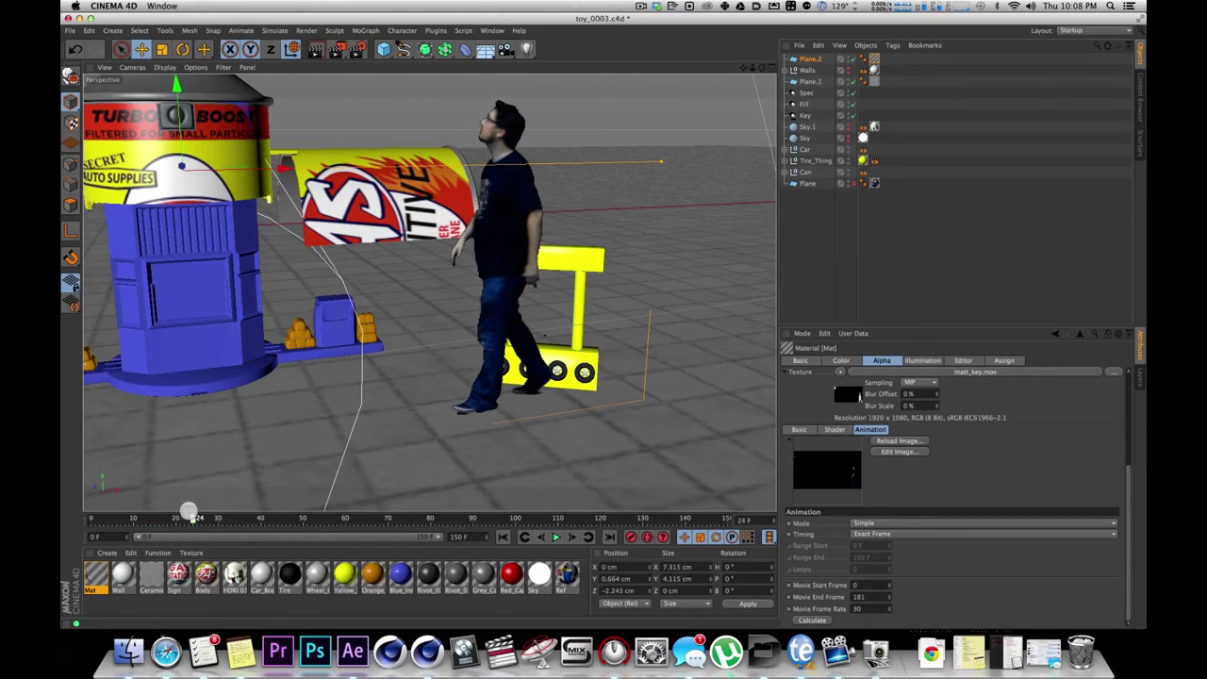
Scrub to frame 23 and examine the man's feet against the gas station base in the Front view.
drag(189, 511, 188, 511)
alt+drag(509, 334, 625, 293)
key(1)
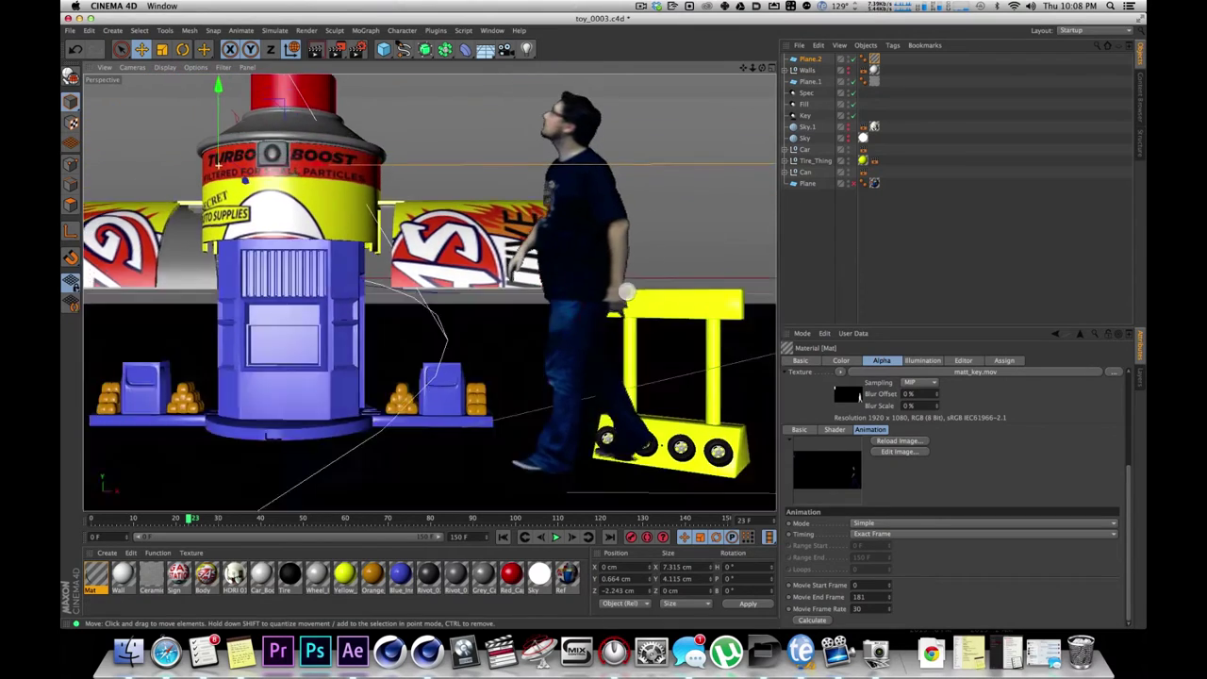
alt+drag(563, 239, 755, 62)
click(765, 68)
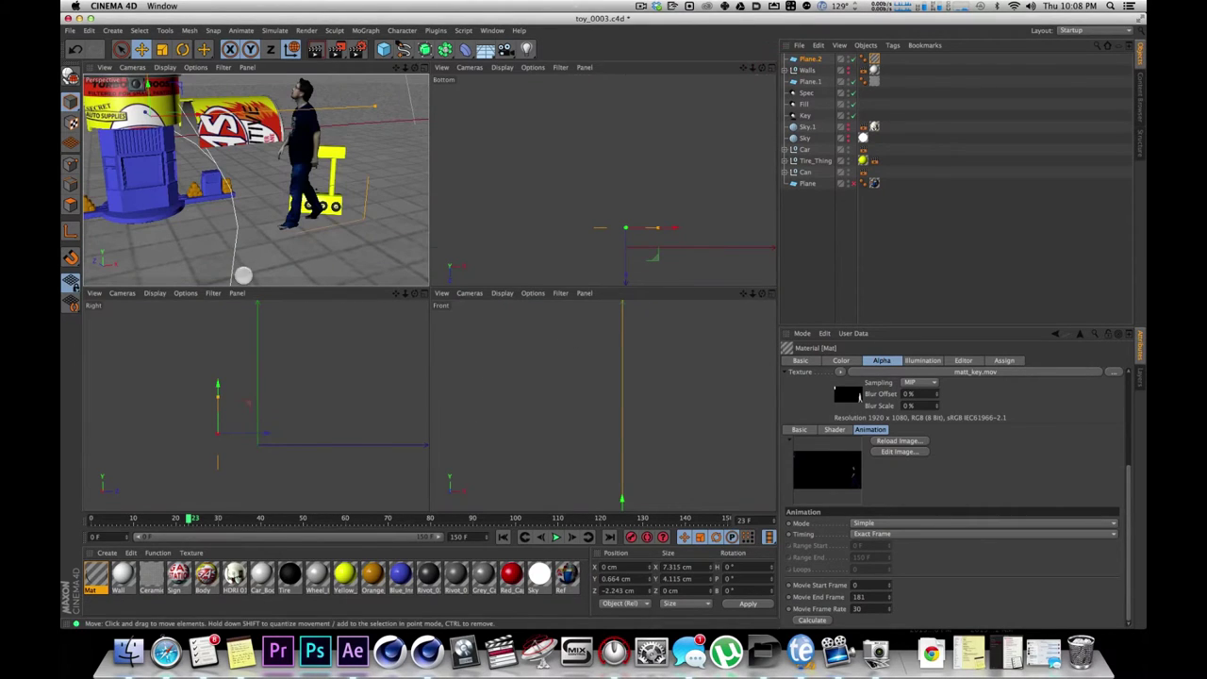
click(765, 293)
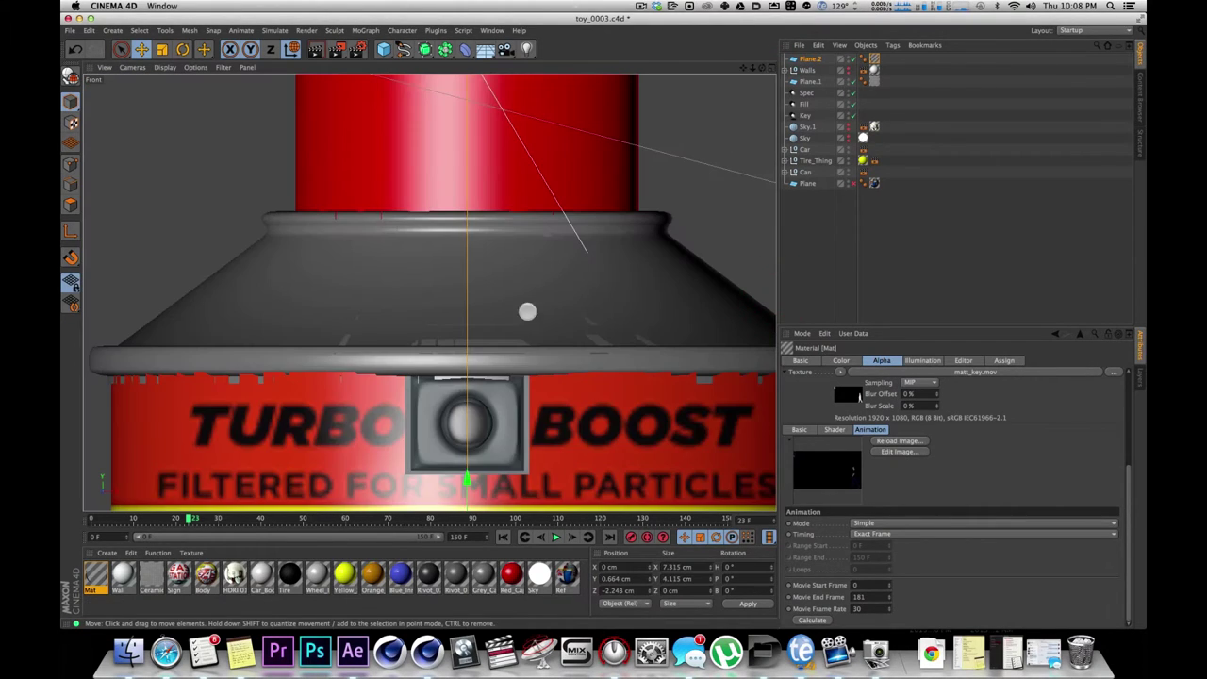
key(2)
drag(527, 311, 452, 264)
key(1)
drag(574, 388, 496, 269)
key(2)
drag(424, 245, 525, 199)
key(1)
drag(657, 309, 449, 252)
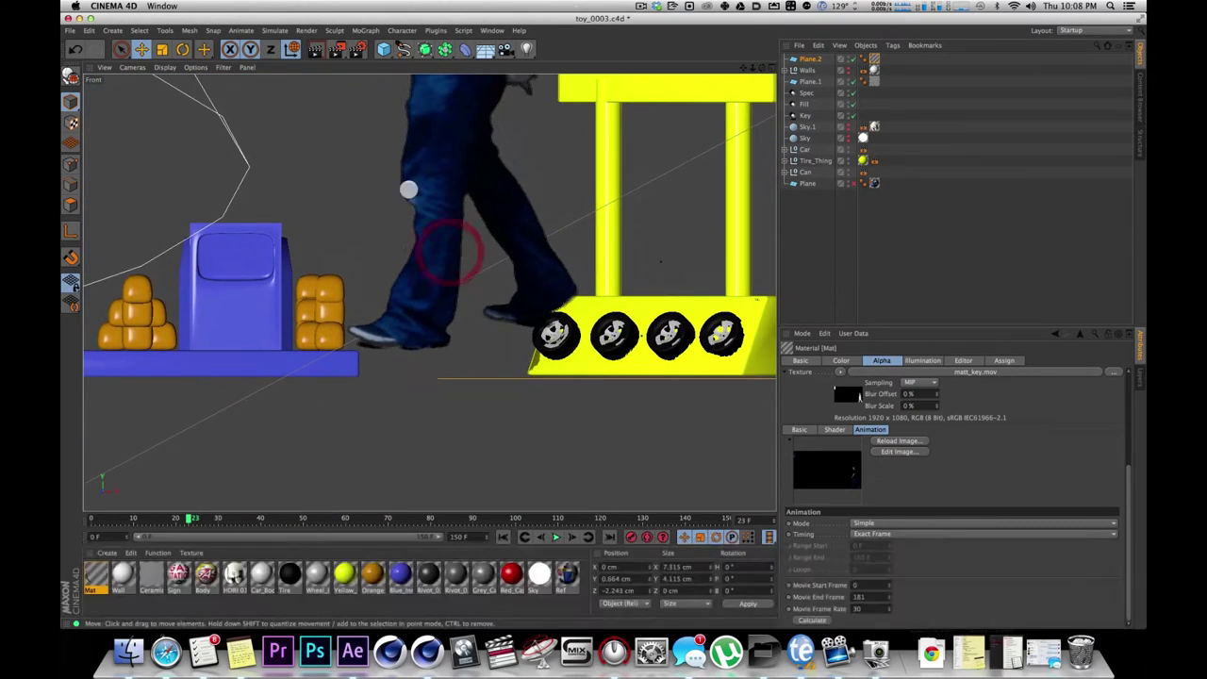
key(2)
drag(408, 188, 522, 298)
key(1)
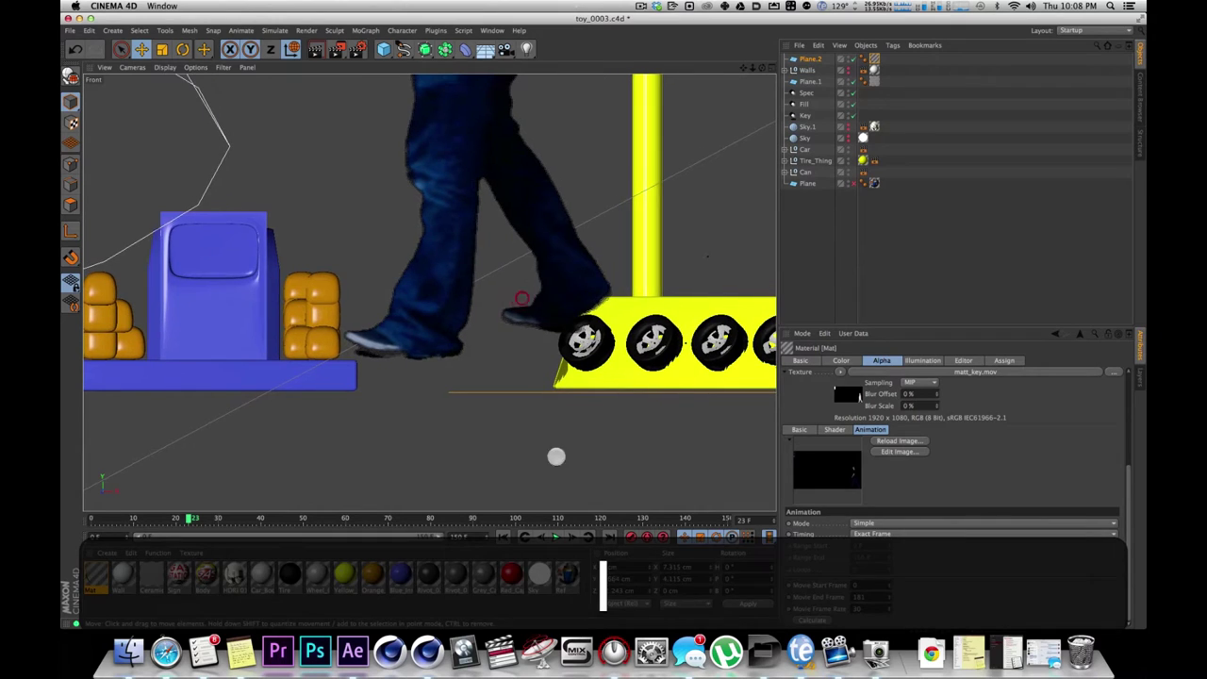
Select the man's plane and lower it to a Y position of about 0.545 cm using the Right view.
click(142, 49)
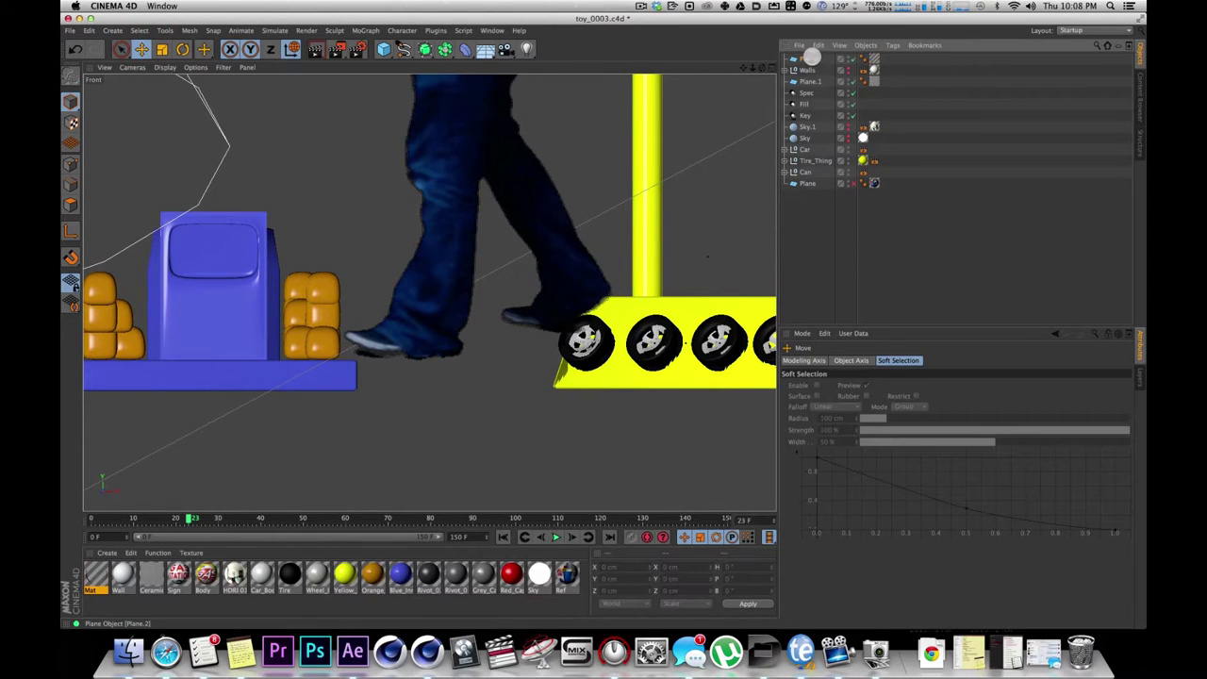
click(811, 58)
click(763, 65)
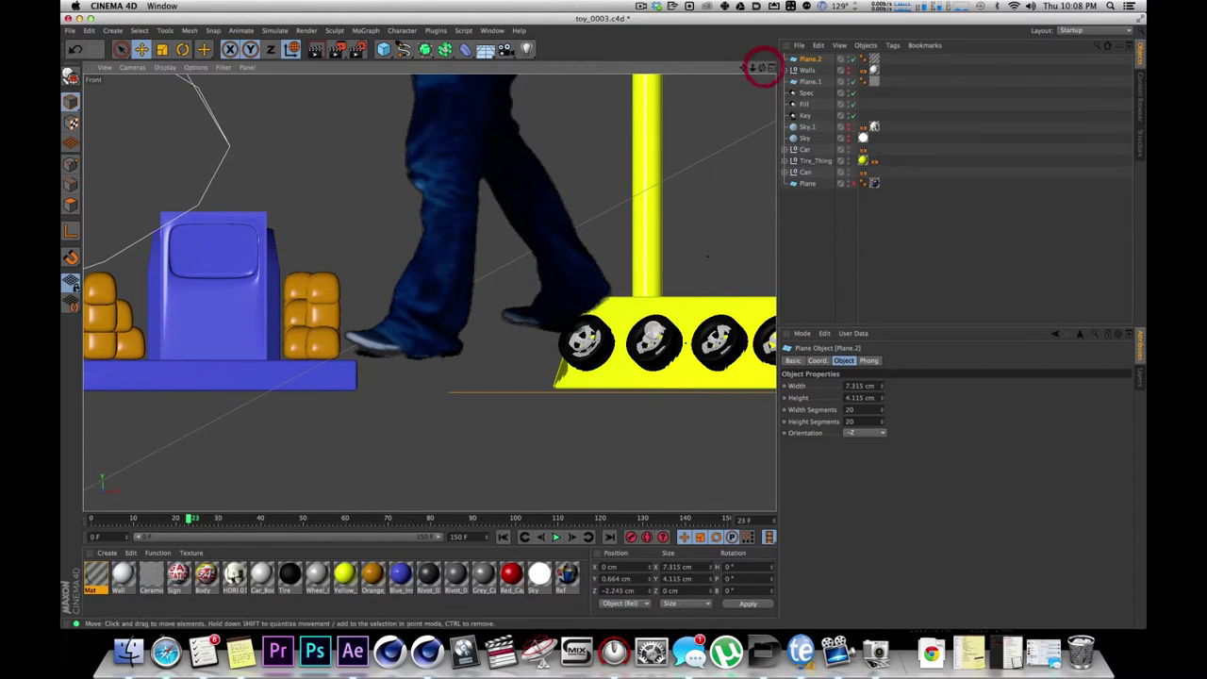
click(770, 67)
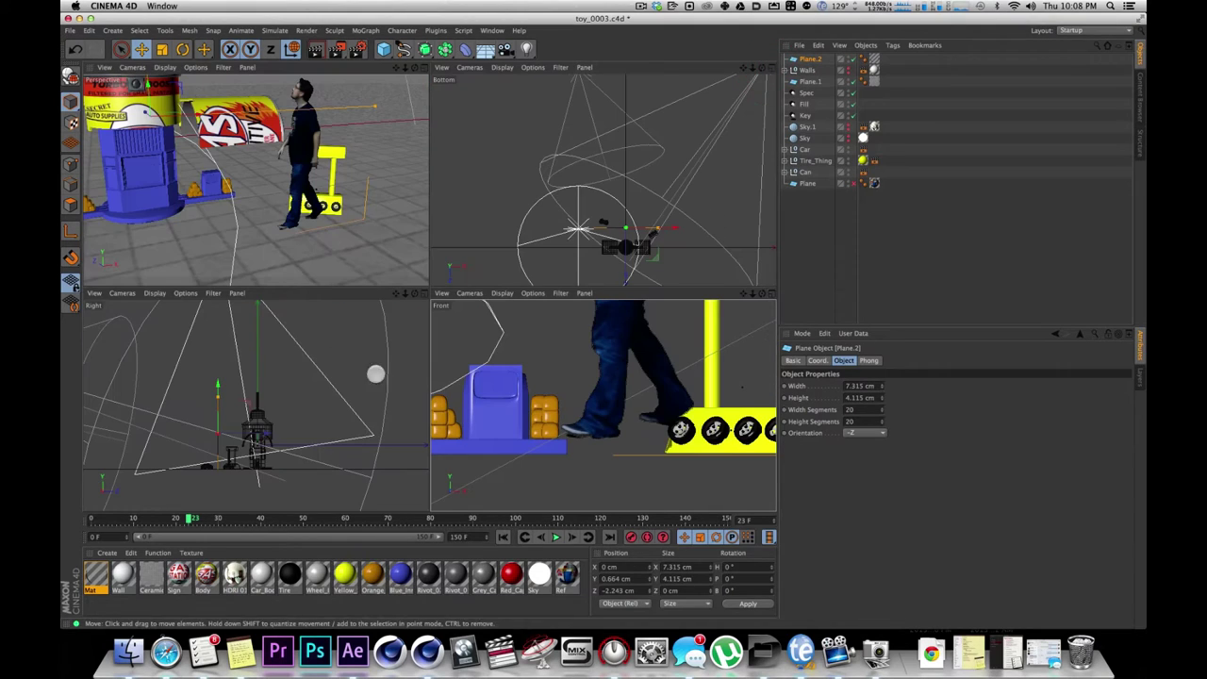
key(1)
drag(183, 438, 273, 385)
key(2)
key(1)
key(2)
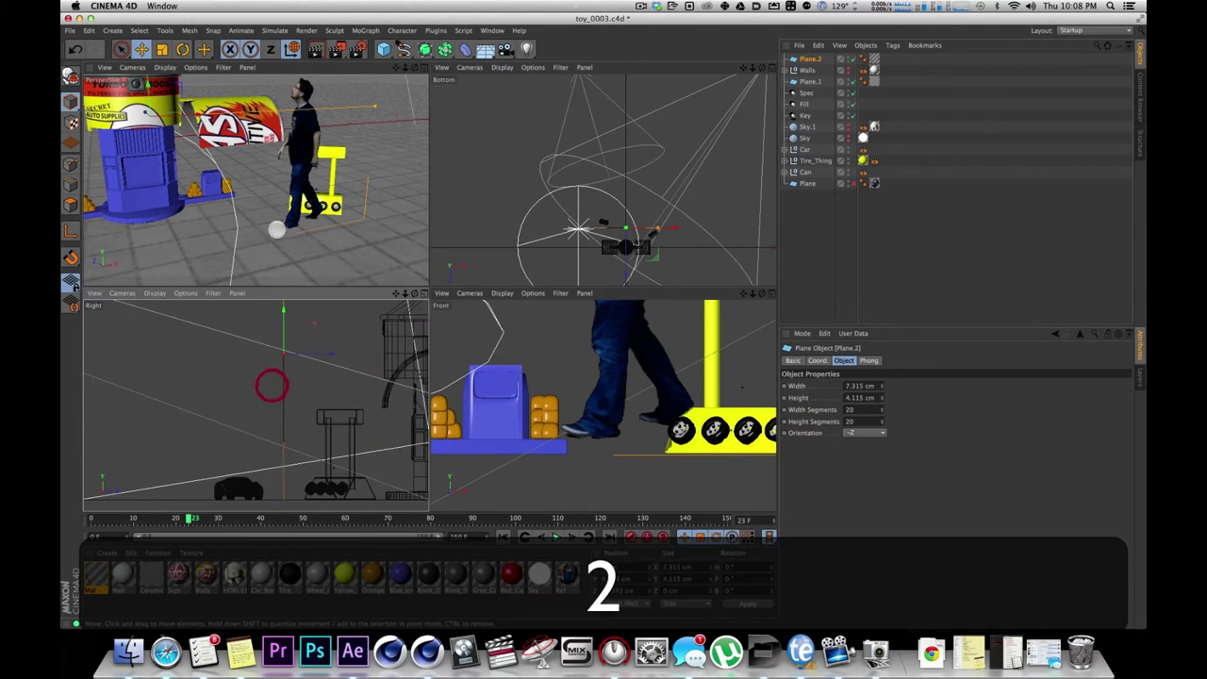
key(1)
drag(334, 430, 309, 414)
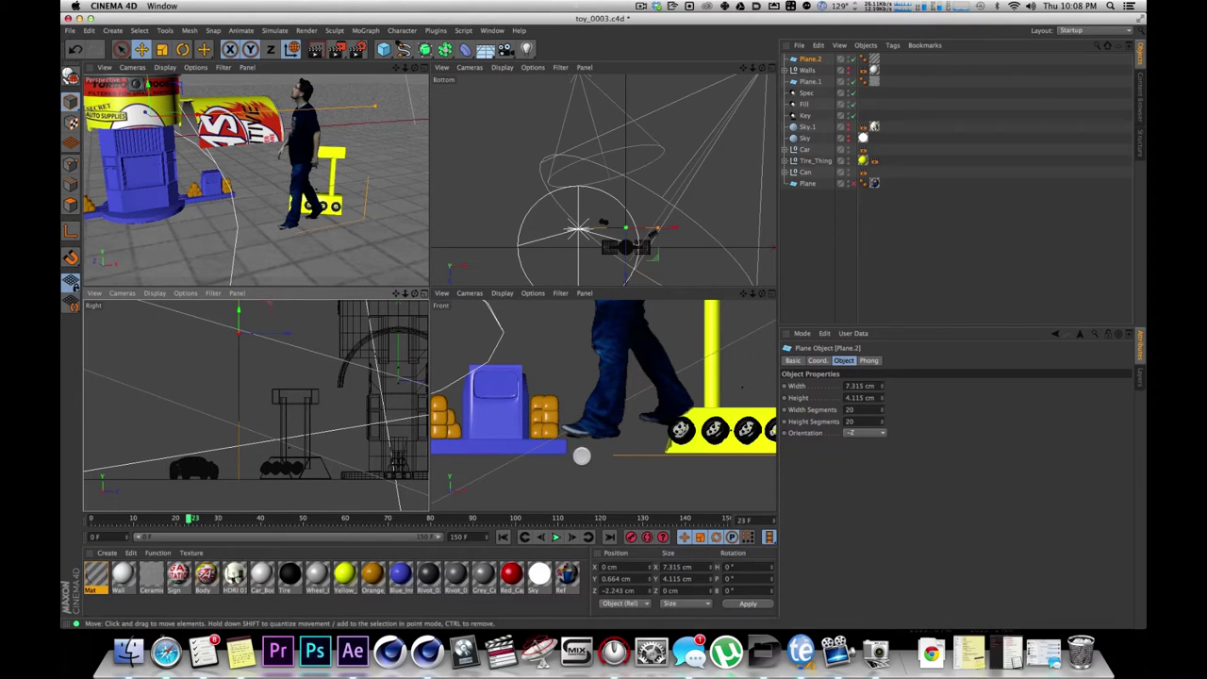
drag(235, 311, 236, 320)
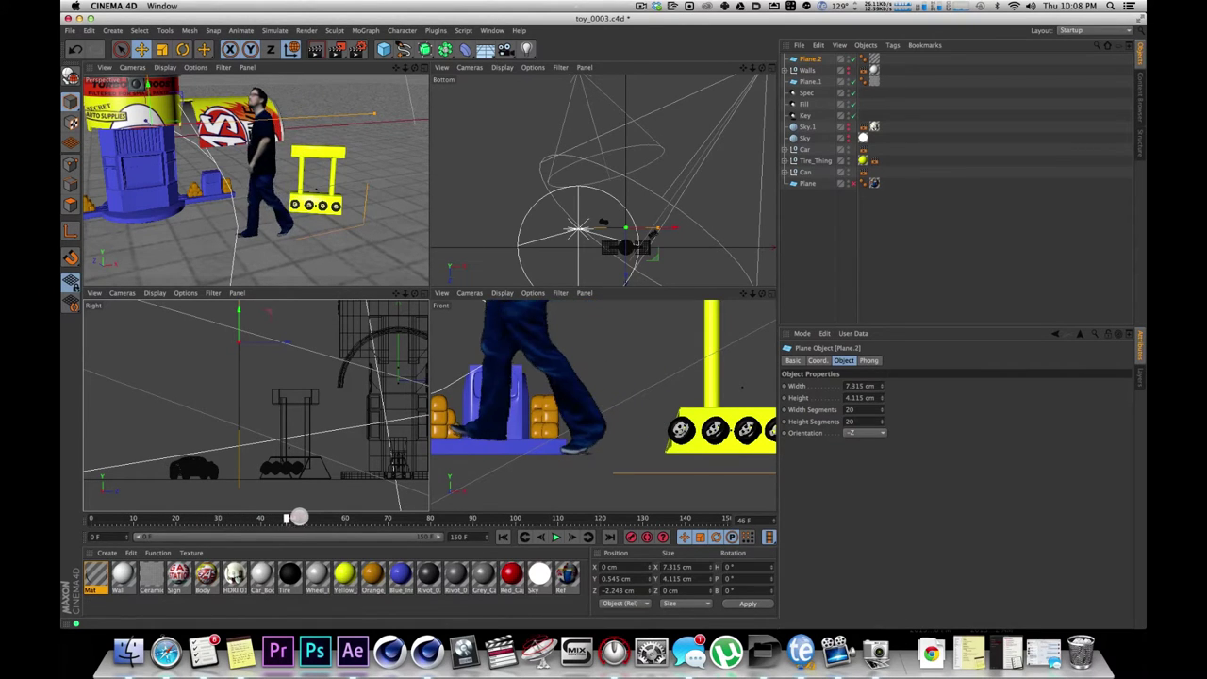
Scrub through the walk to around frame 110 and check the man's foot placement in the Front view.
drag(298, 517, 371, 494)
key(2)
drag(551, 369, 685, 364)
key(1)
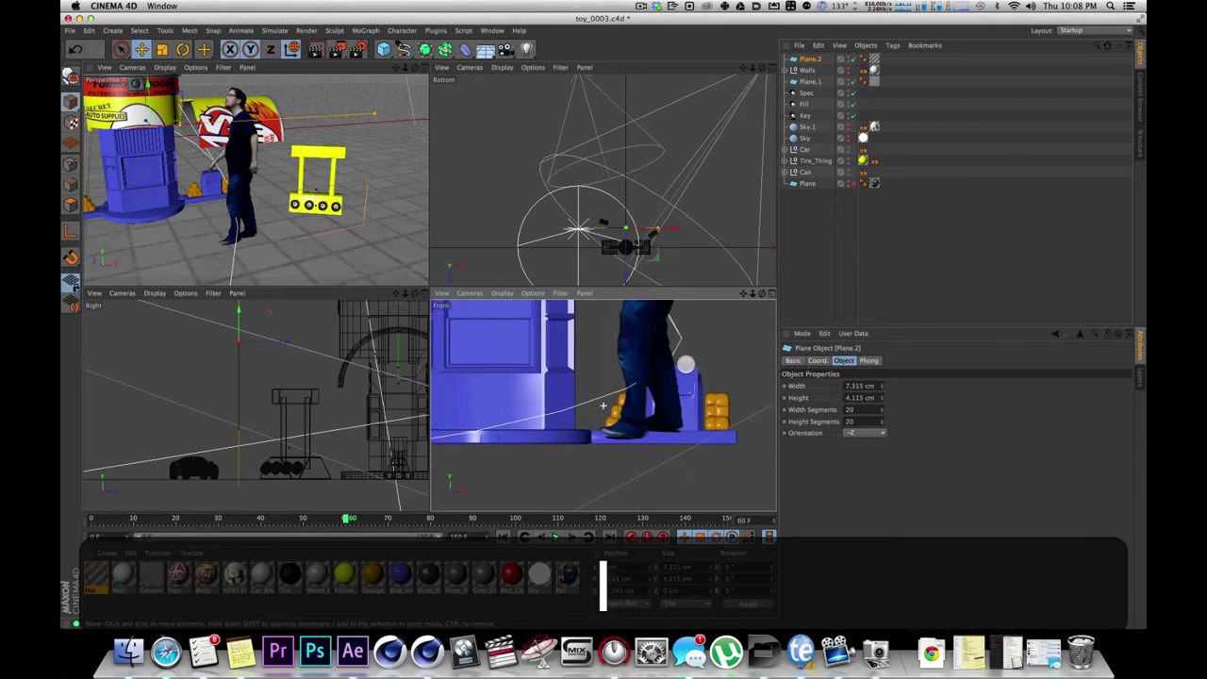
drag(345, 516, 565, 509)
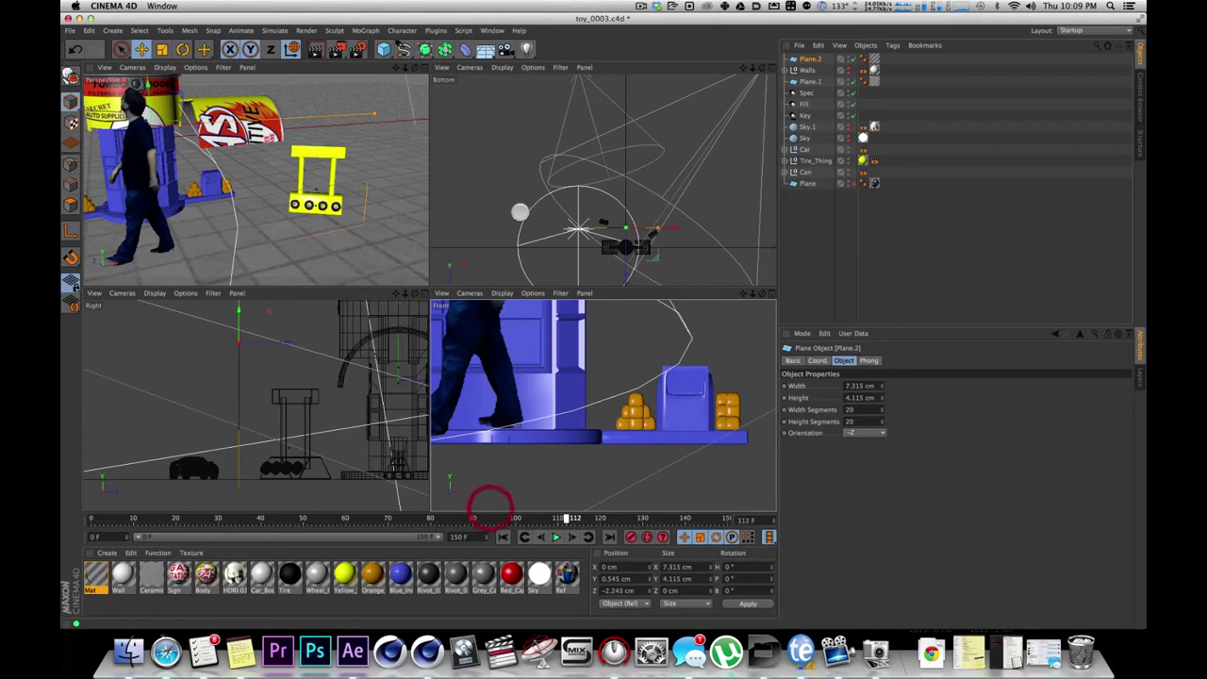
key(2)
mouse_move(642, 382)
mouse_down()
mouse_move(563, 385)
mouse_move(648, 375)
mouse_up()
key(1)
key(2)
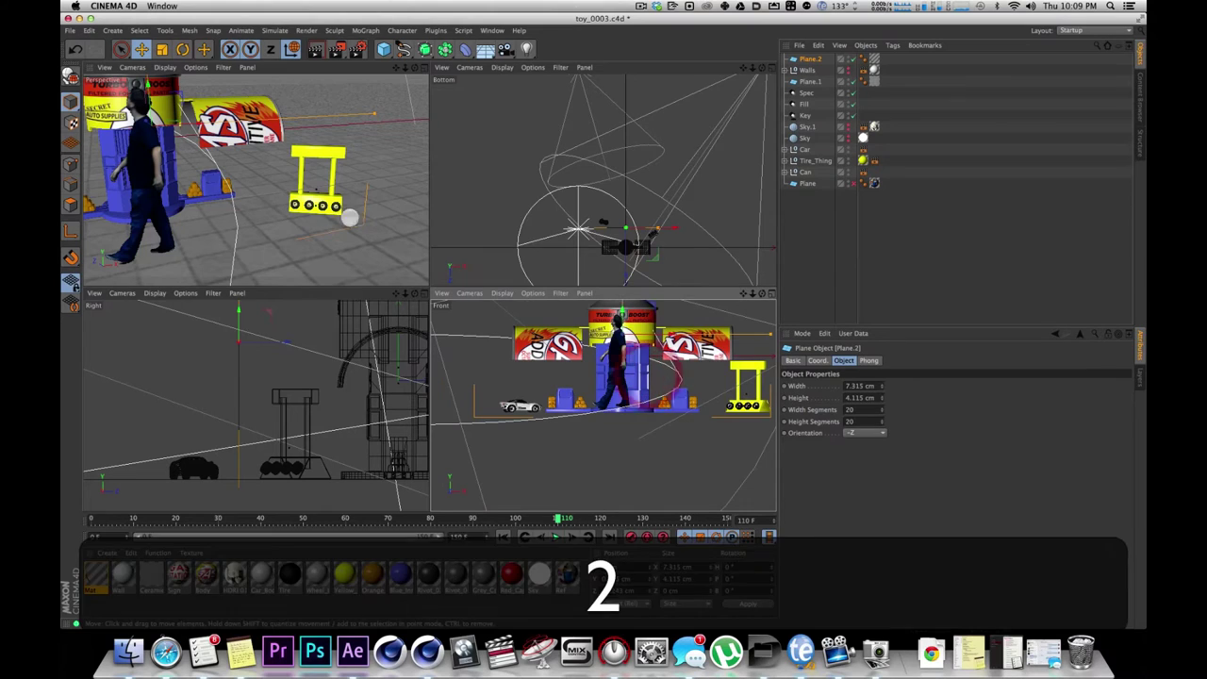
Scale the man's plane down to about 4.7 by 2.7 cm in the Perspective view.
click(421, 67)
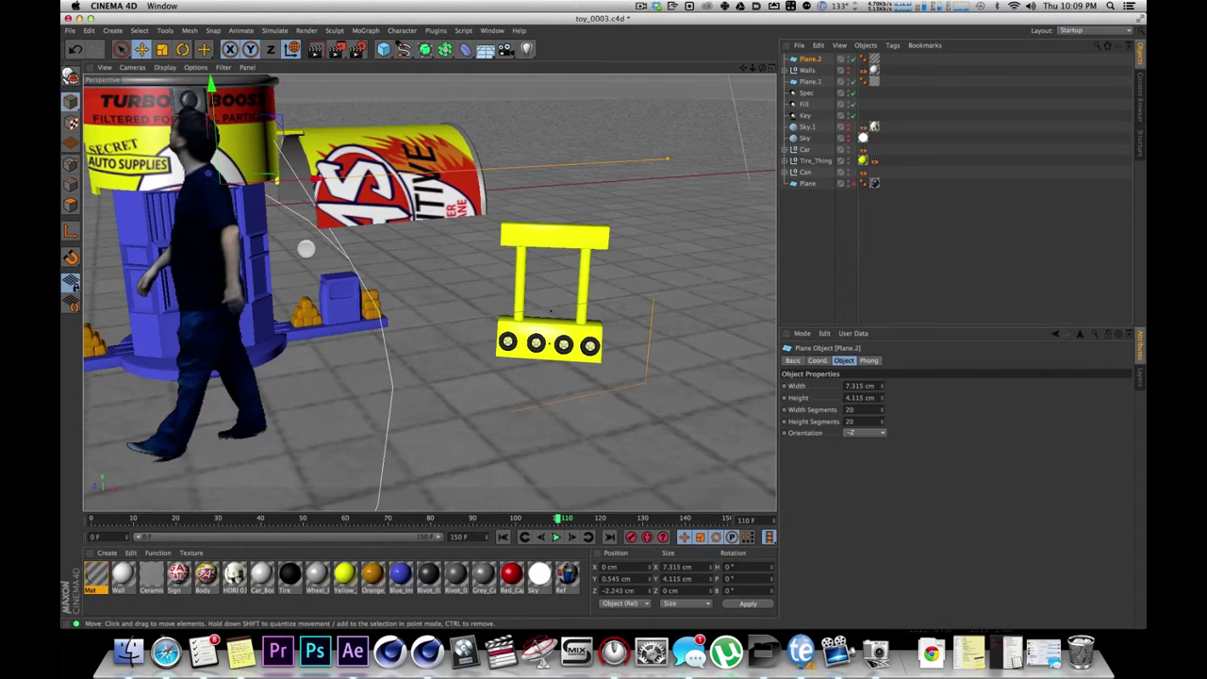
alt+drag(403, 248, 449, 401)
key(2)
drag(459, 307, 539, 270)
key(1)
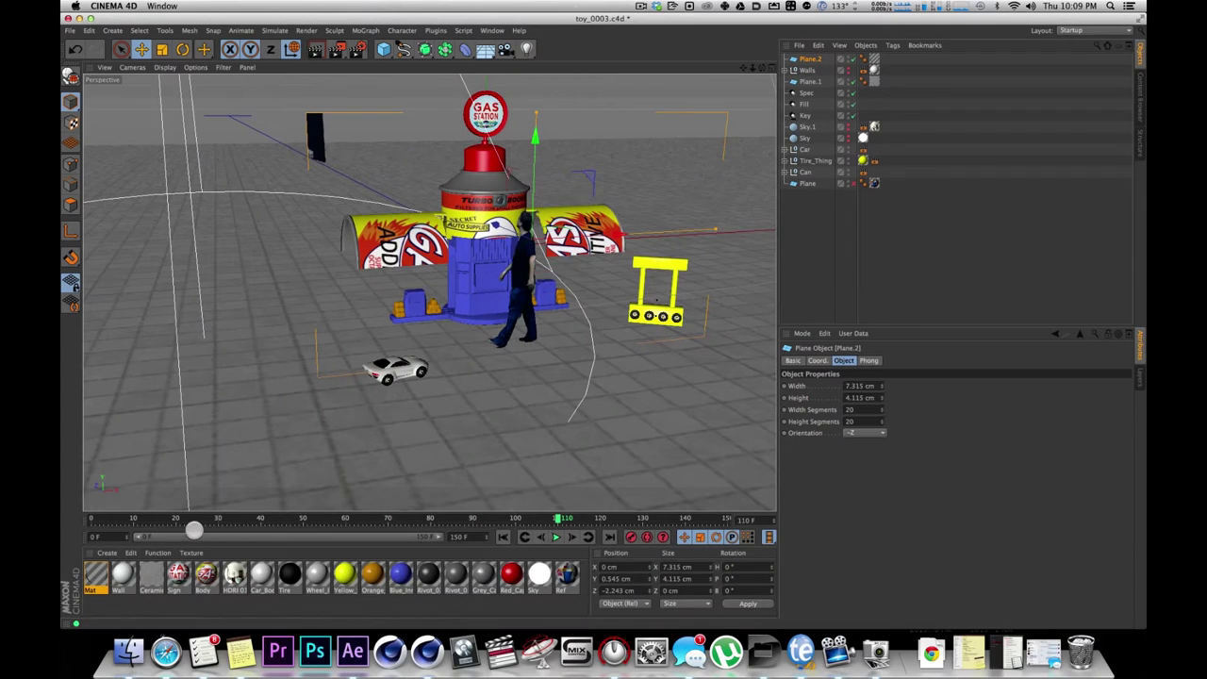
key(t)
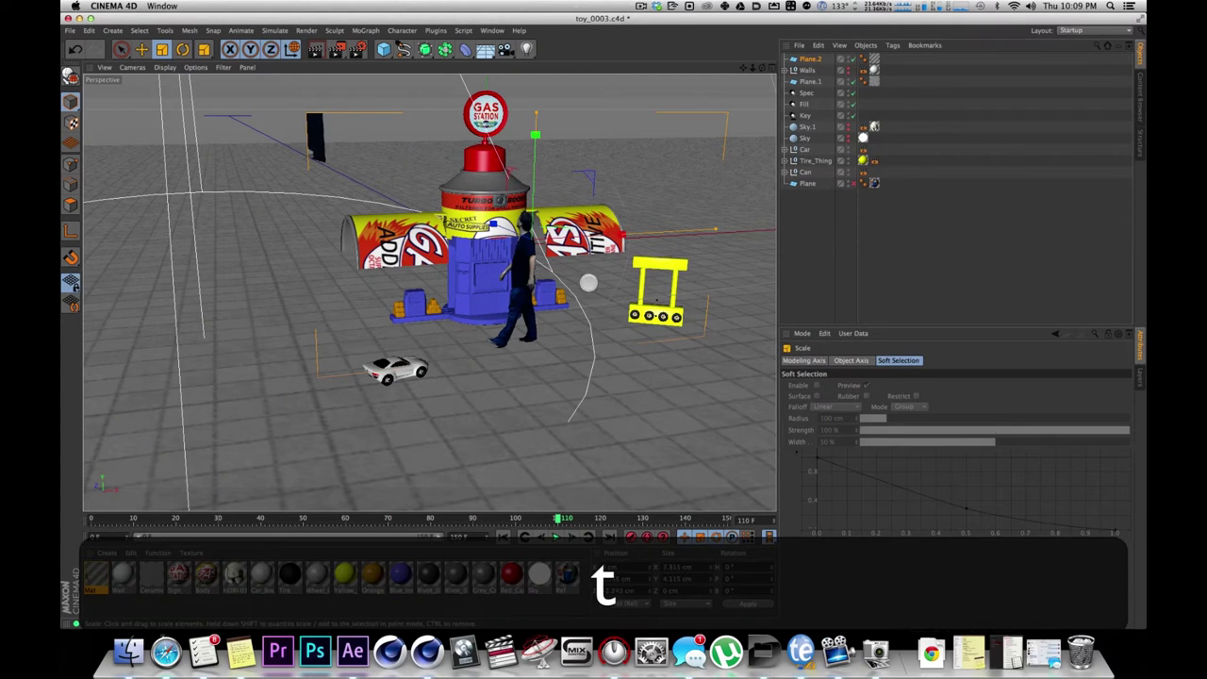
drag(618, 284, 445, 317)
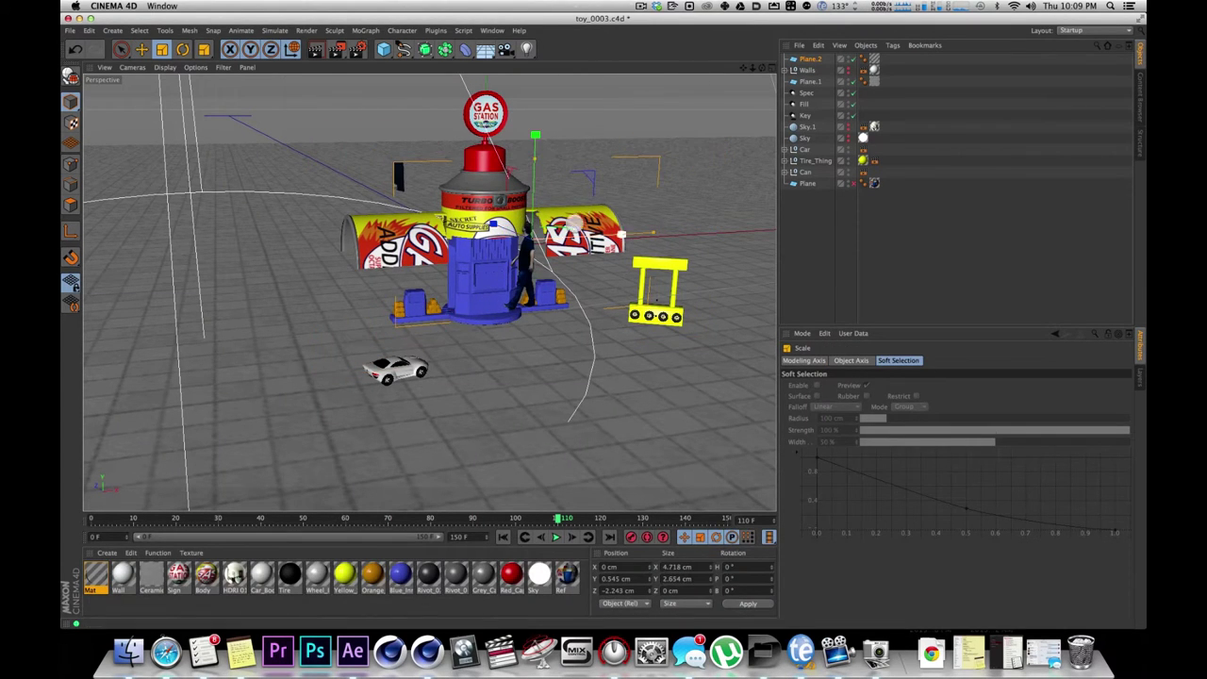
Lower the man's plane to a Y position of about -0.23 cm, checking his feet against the gas station base in the Front view.
key(e)
drag(533, 134, 529, 184)
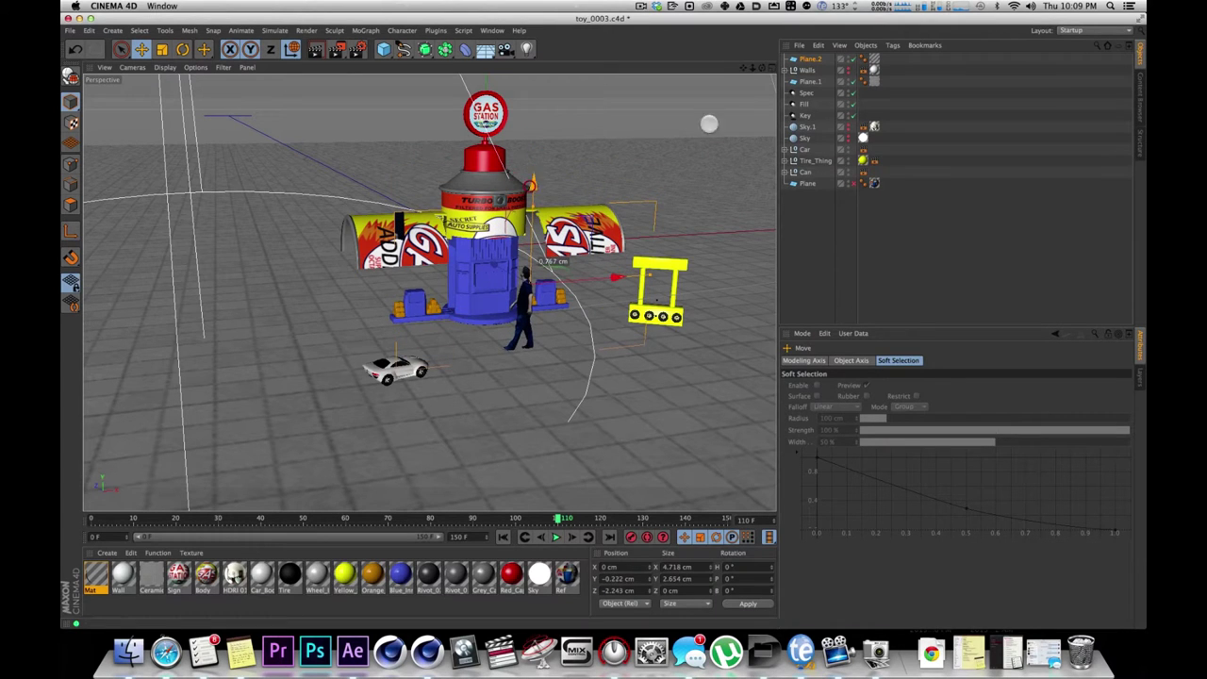
click(769, 66)
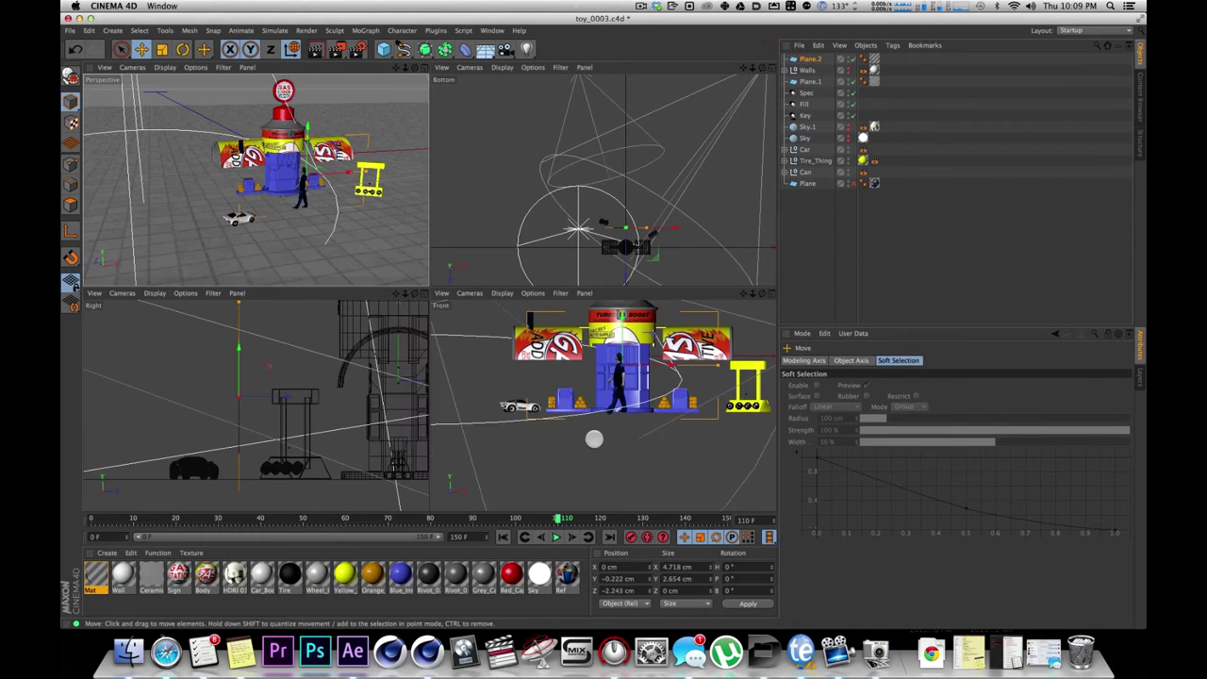
key(2)
drag(603, 419, 679, 407)
key(1)
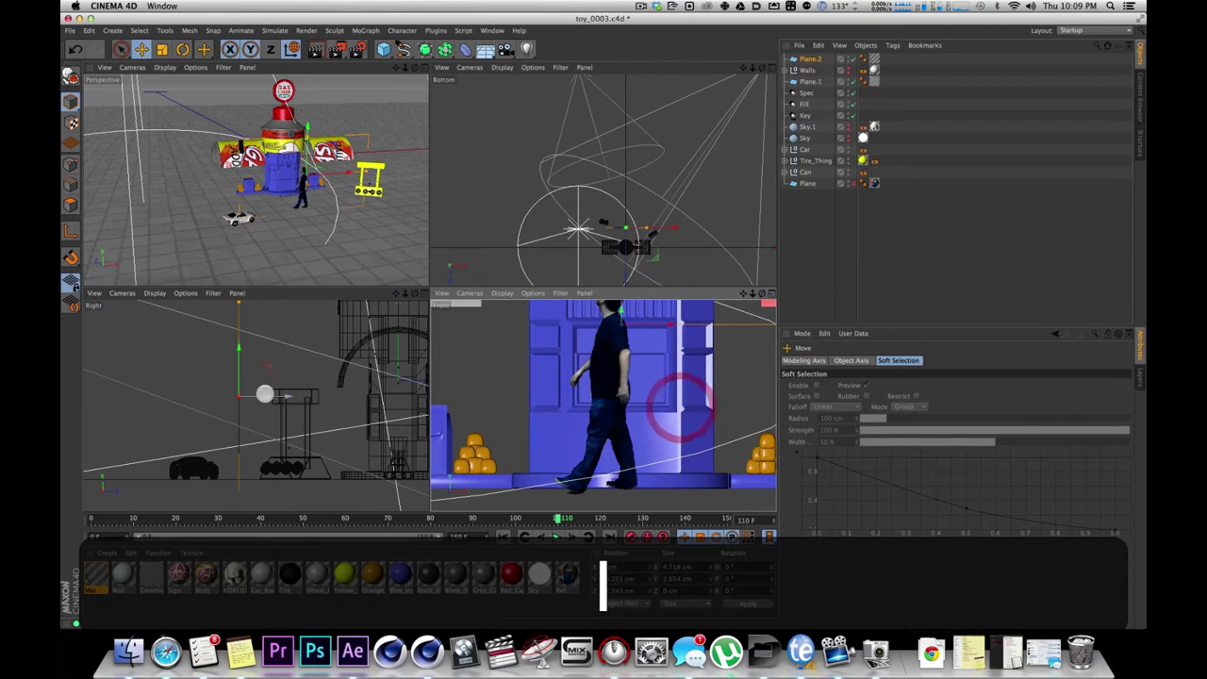
drag(238, 360, 237, 349)
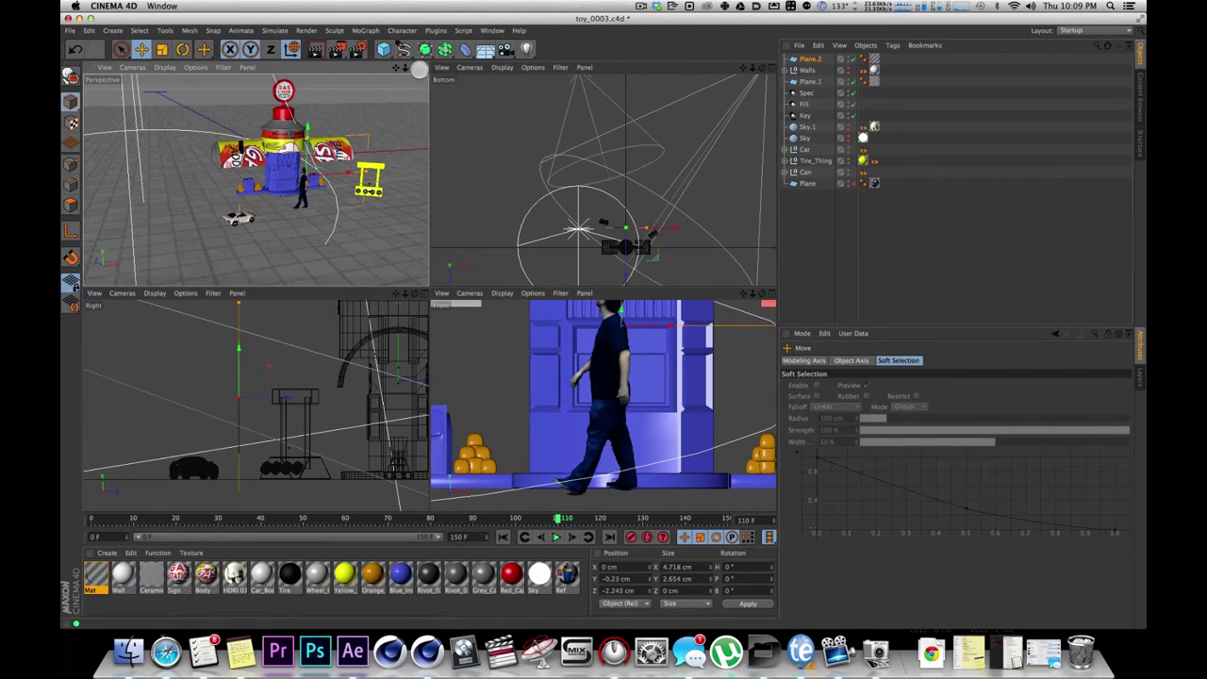
click(418, 74)
click(423, 68)
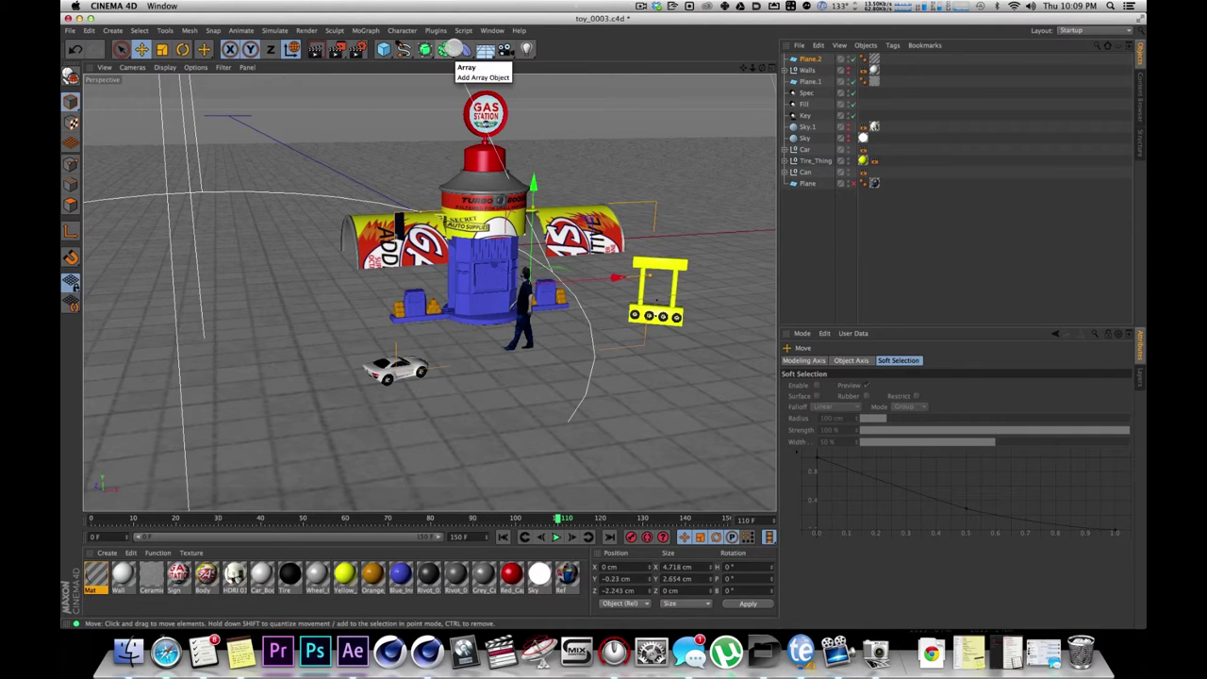
Scrub to frame 143 and raise the man's plane slightly to a Y position of about -0.218 cm.
key(2)
drag(535, 212, 566, 291)
key(1)
key(2)
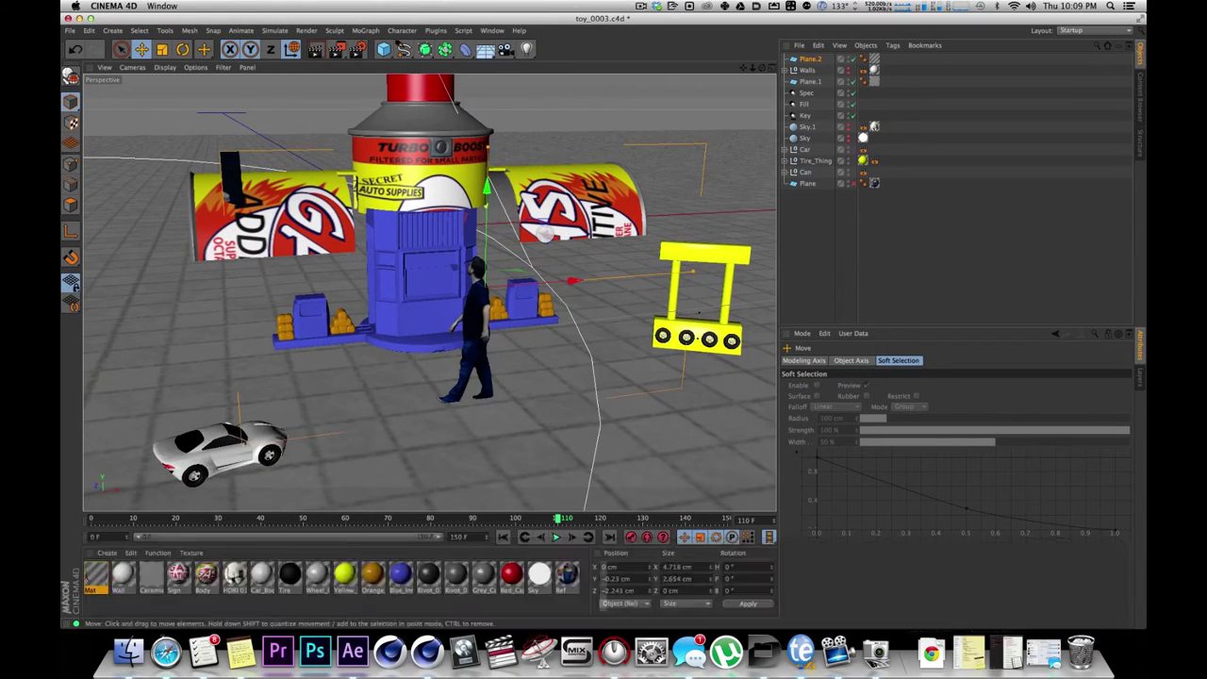
key(1)
drag(556, 241, 401, 294)
key(2)
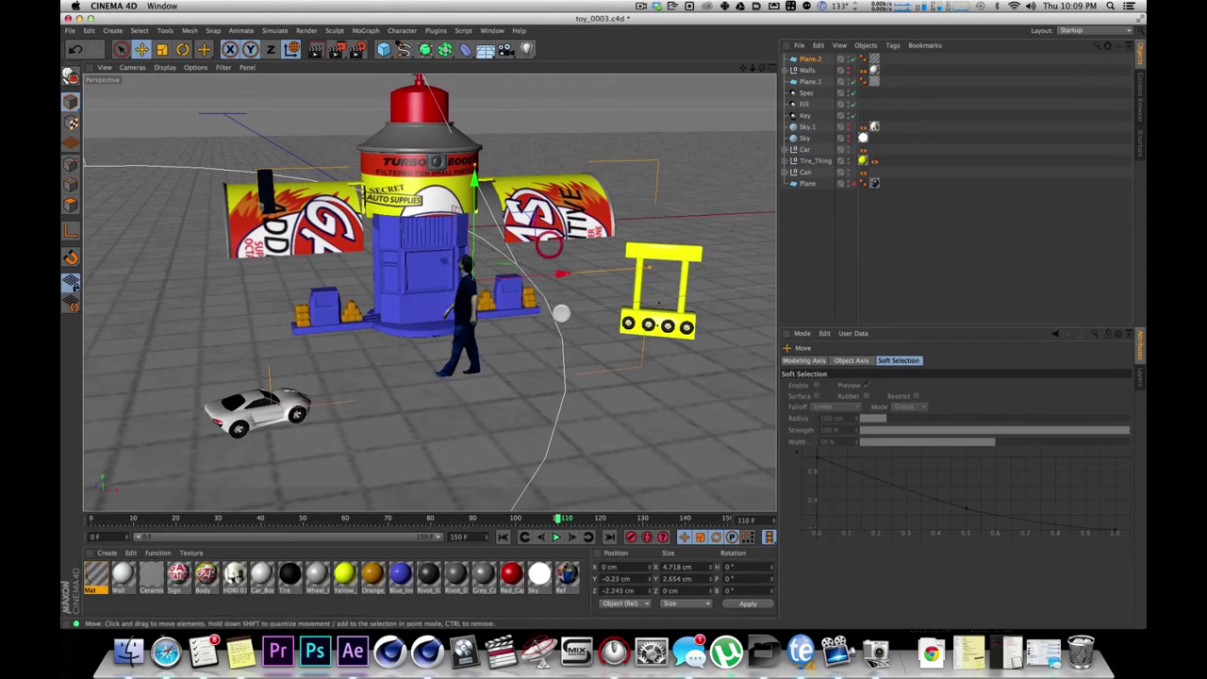
alt+drag(561, 312, 495, 233)
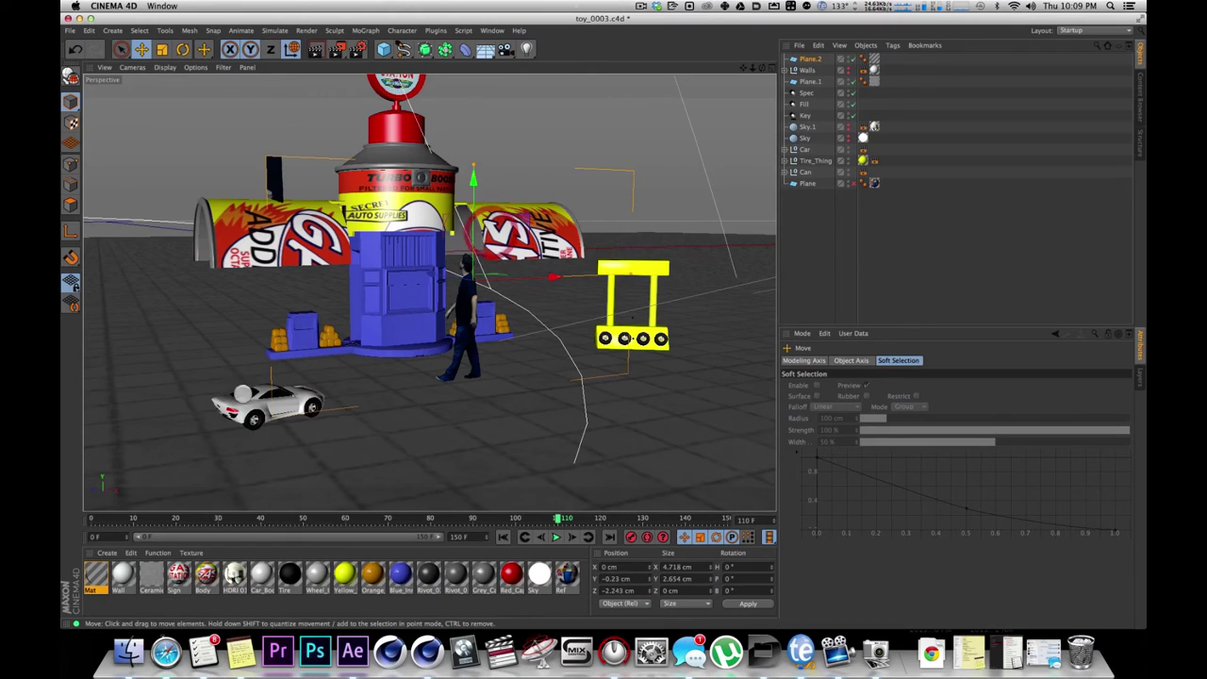
drag(615, 518, 699, 517)
drag(472, 183, 473, 175)
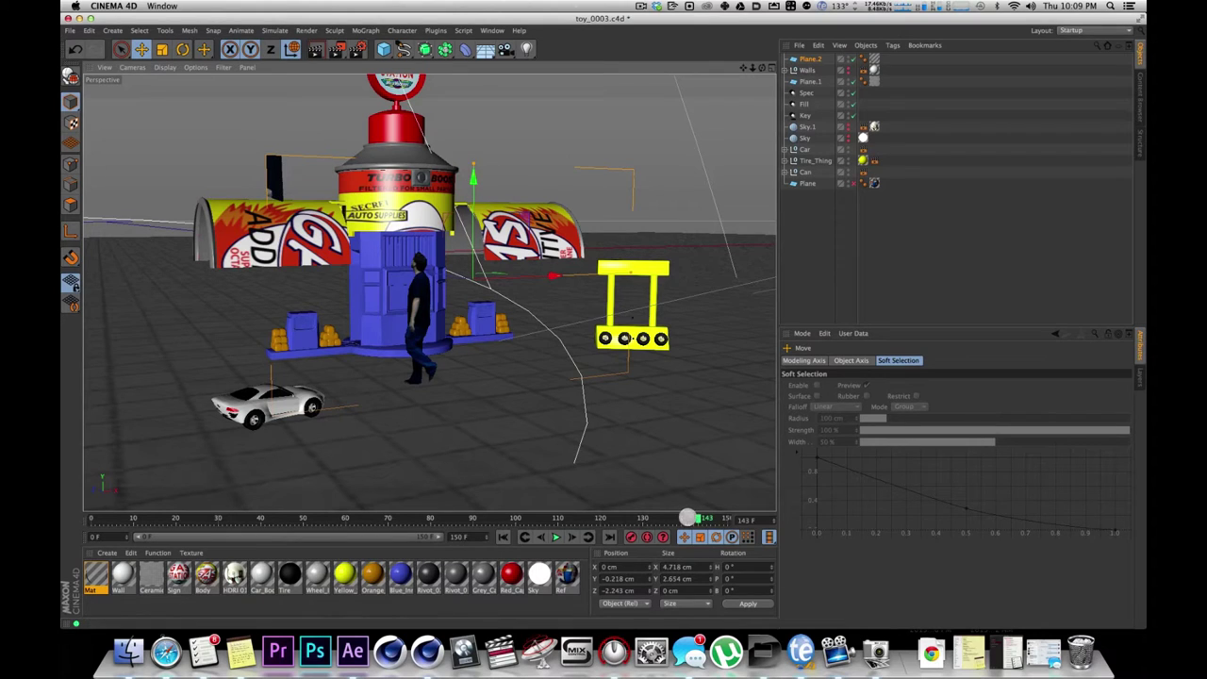
Scrub back to frame 78 and render the Perspective view to check the man in the scene.
drag(688, 518, 424, 460)
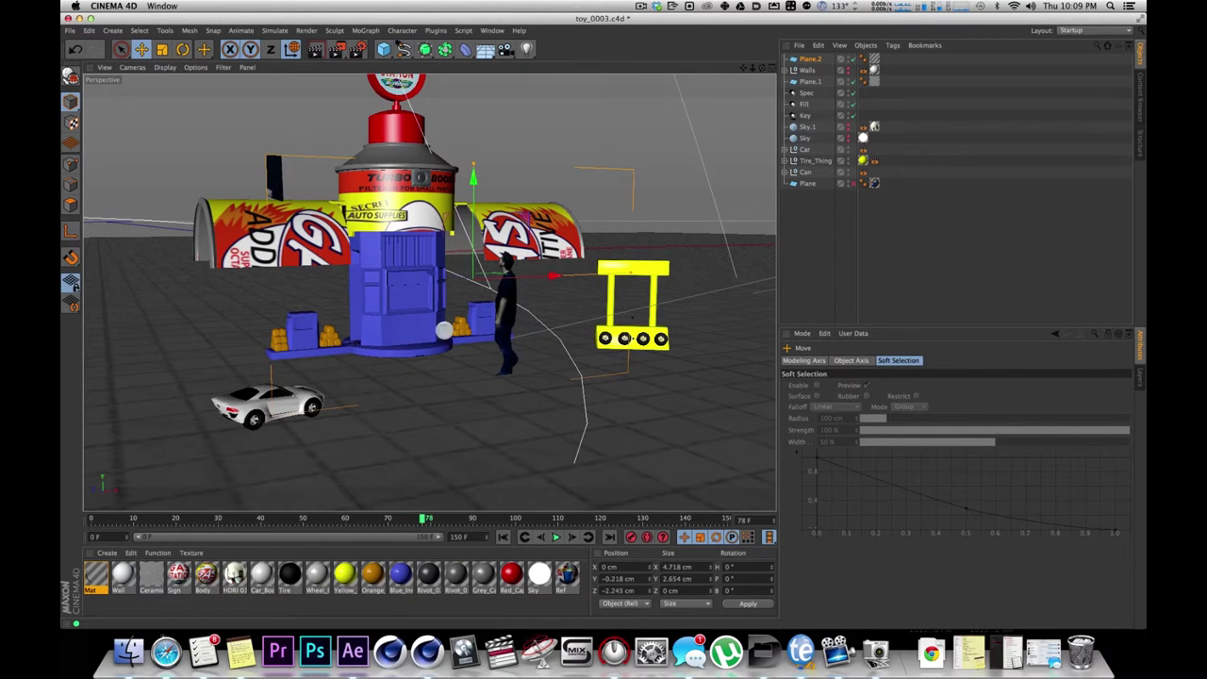
key(super+r)
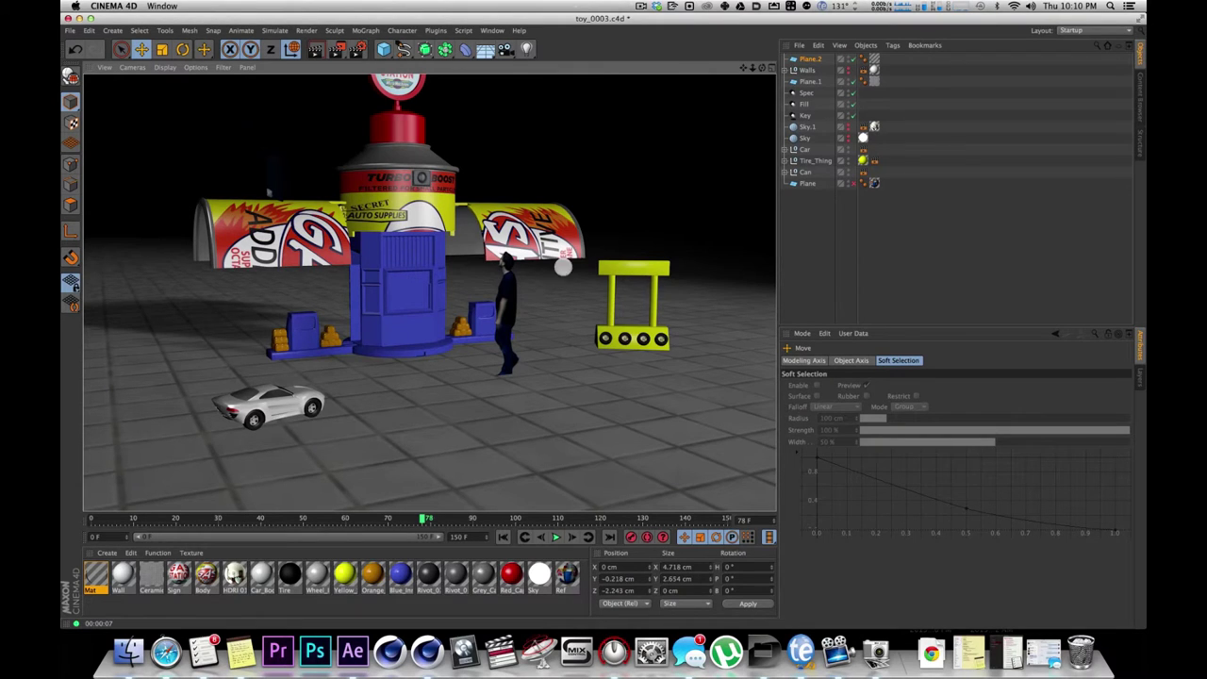
Select the gas station's base and centre the Perspective view on it to orbit around the scene.
key(2)
drag(627, 217, 568, 248)
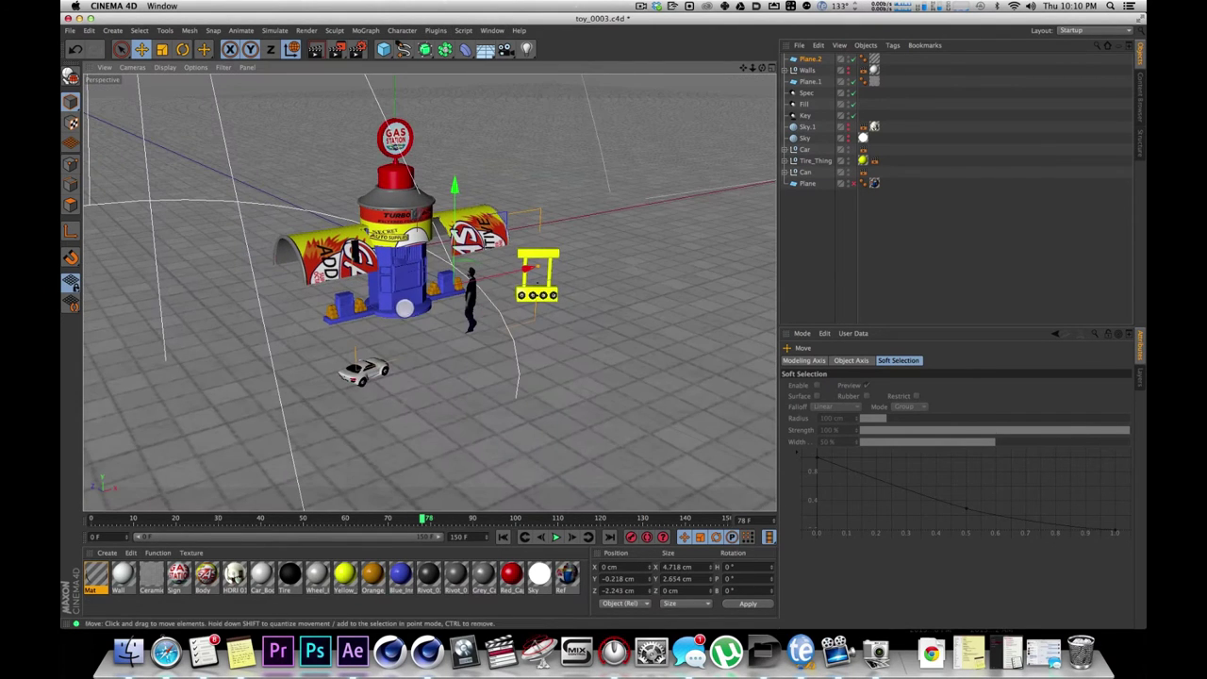
click(404, 303)
key(s)
mouse_move(518, 219)
alt+mouse_down()
mouse_move(503, 253)
mouse_move(515, 221)
alt+mouse_up()
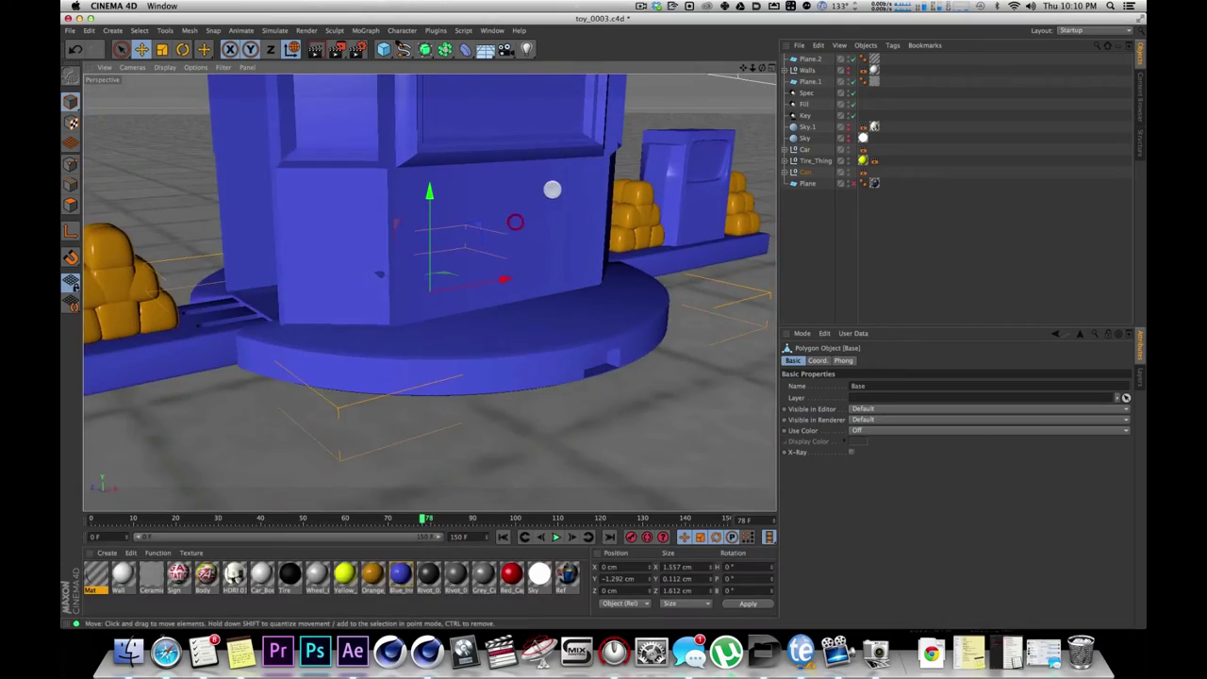
key(2)
drag(569, 171, 415, 213)
key(1)
drag(270, 213, 202, 262)
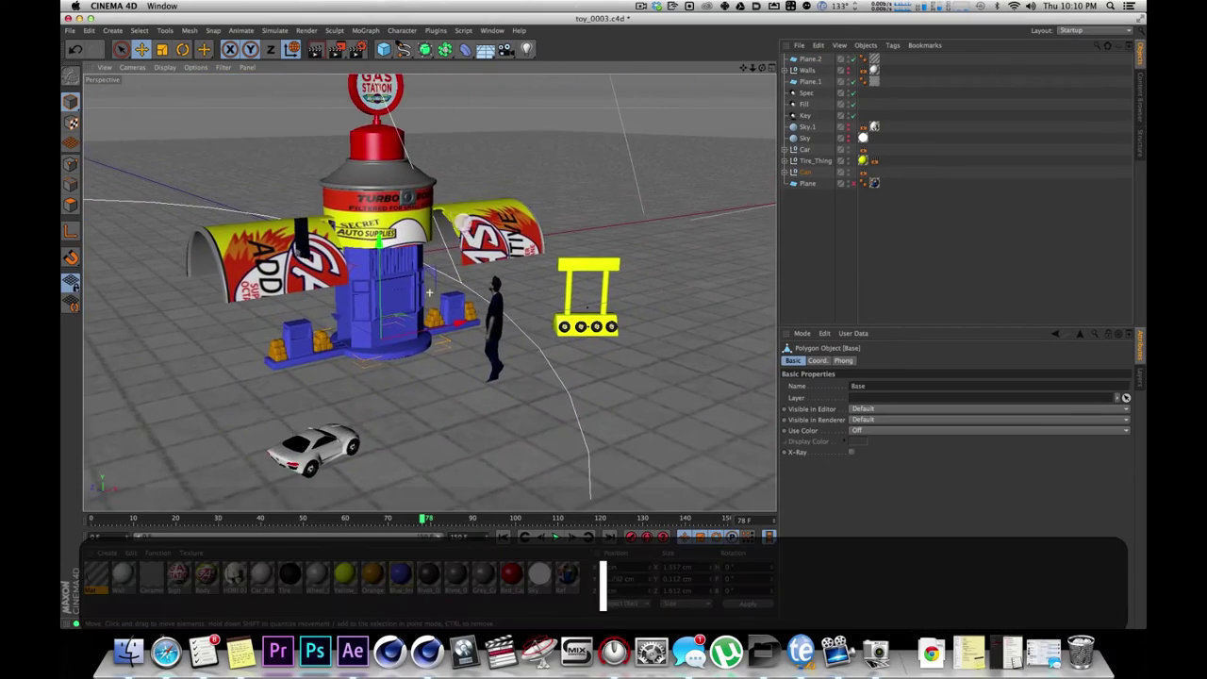
key(2)
alt+drag(399, 189, 447, 208)
alt+drag(617, 326, 618, 328)
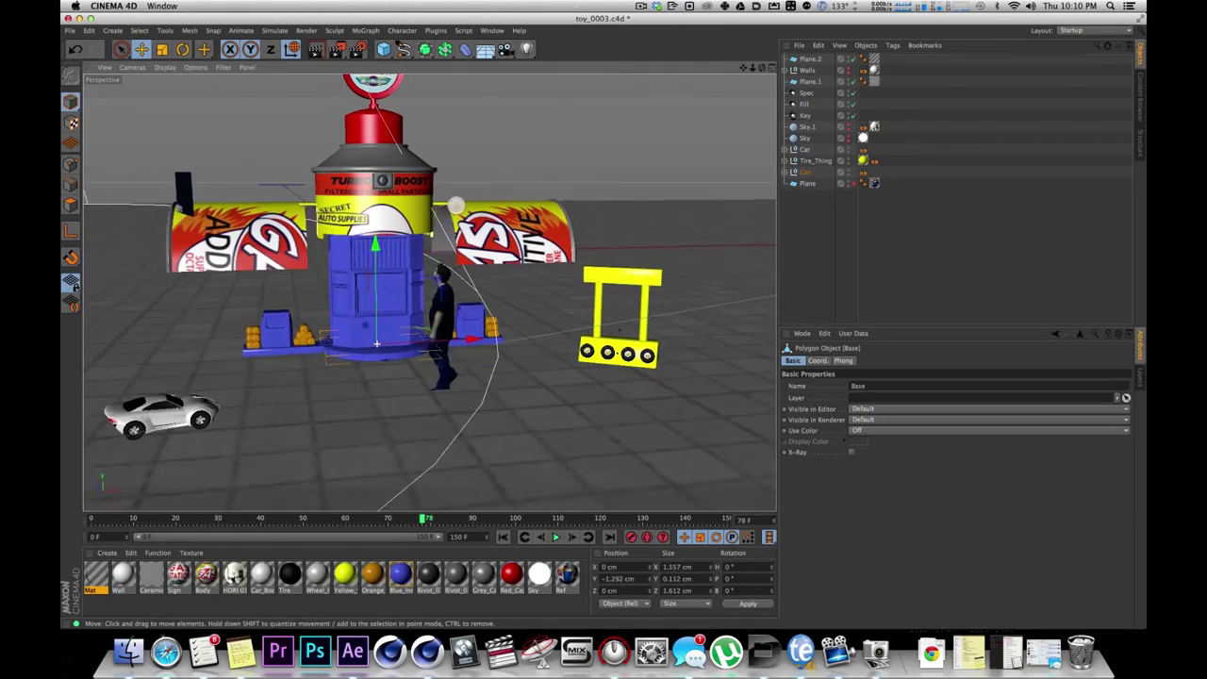
Compose a low-angle view showing the whole gas station, the car and the man, and add a camera from that view.
key(1)
key(2)
drag(537, 204, 514, 242)
key(1)
key(2)
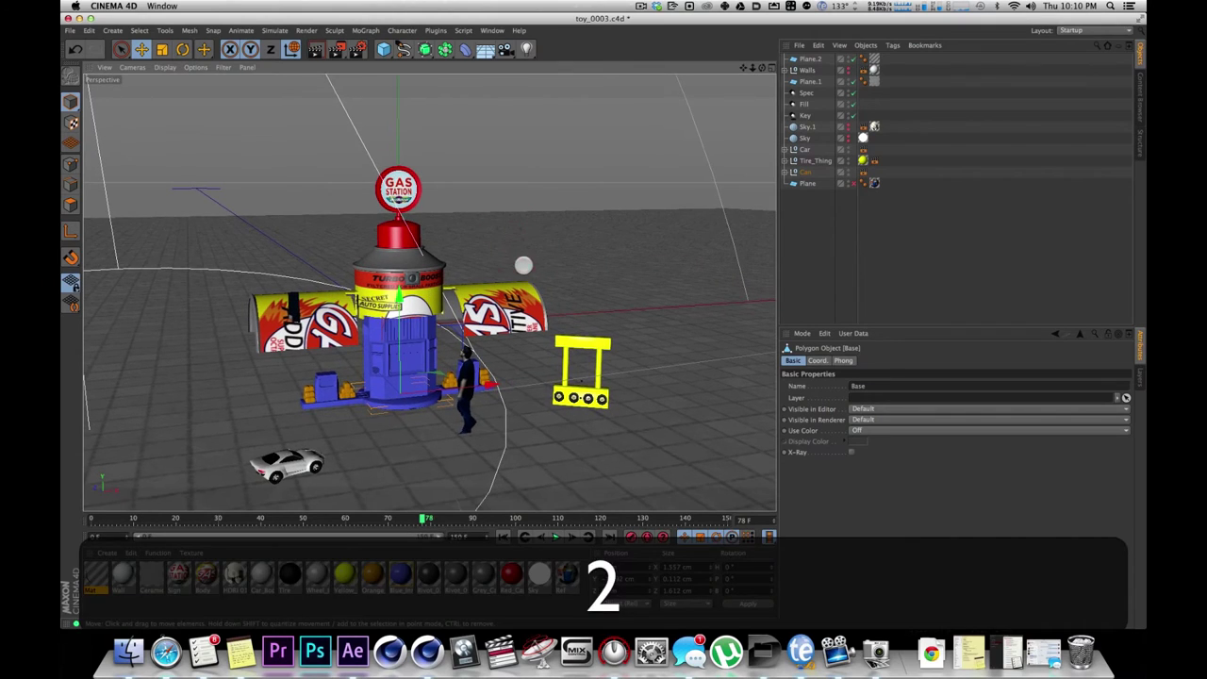
key(1)
drag(524, 332, 429, 293)
key(2)
key(2)
mouse_move(524, 247)
mouse_down()
mouse_move(491, 257)
mouse_move(515, 255)
mouse_up()
key(2)
key(super+z)
key(super+z)
key(super+z)
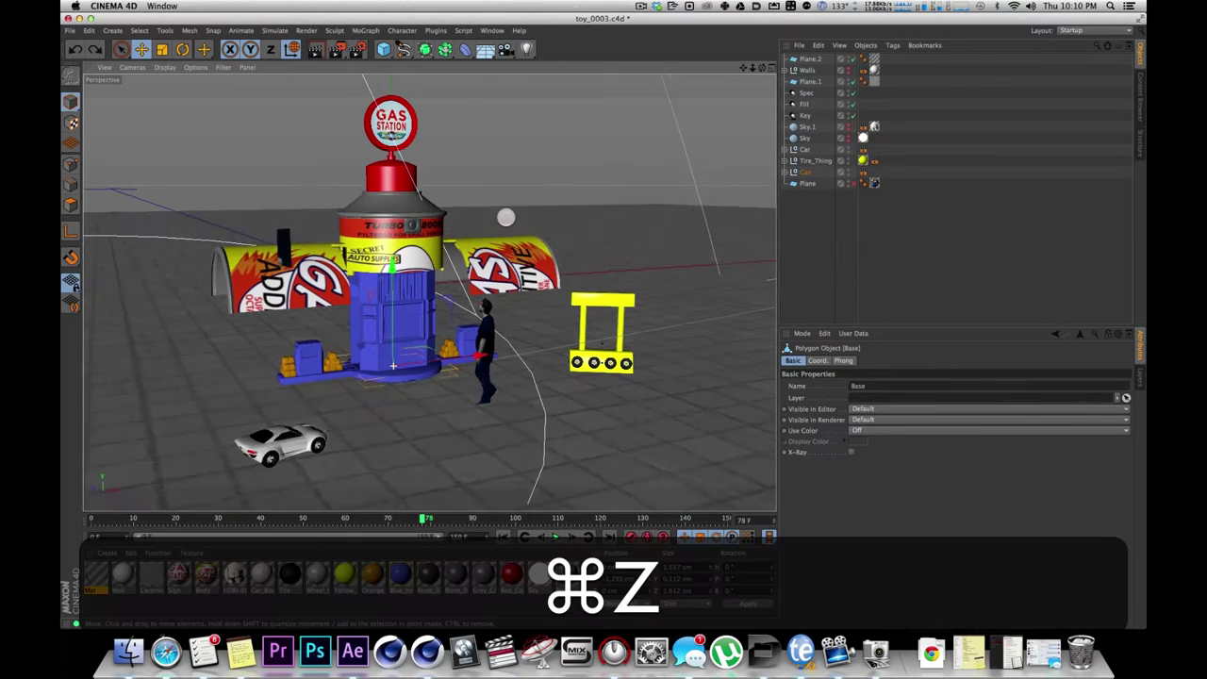
drag(513, 229, 561, 264)
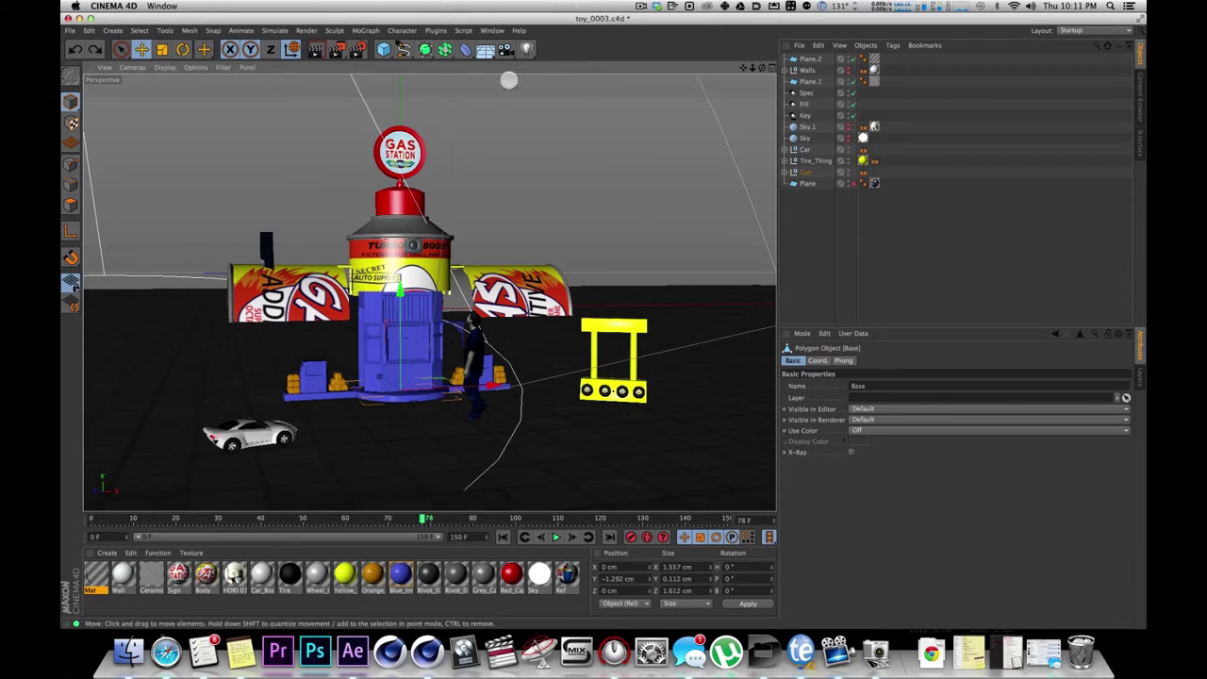
click(512, 49)
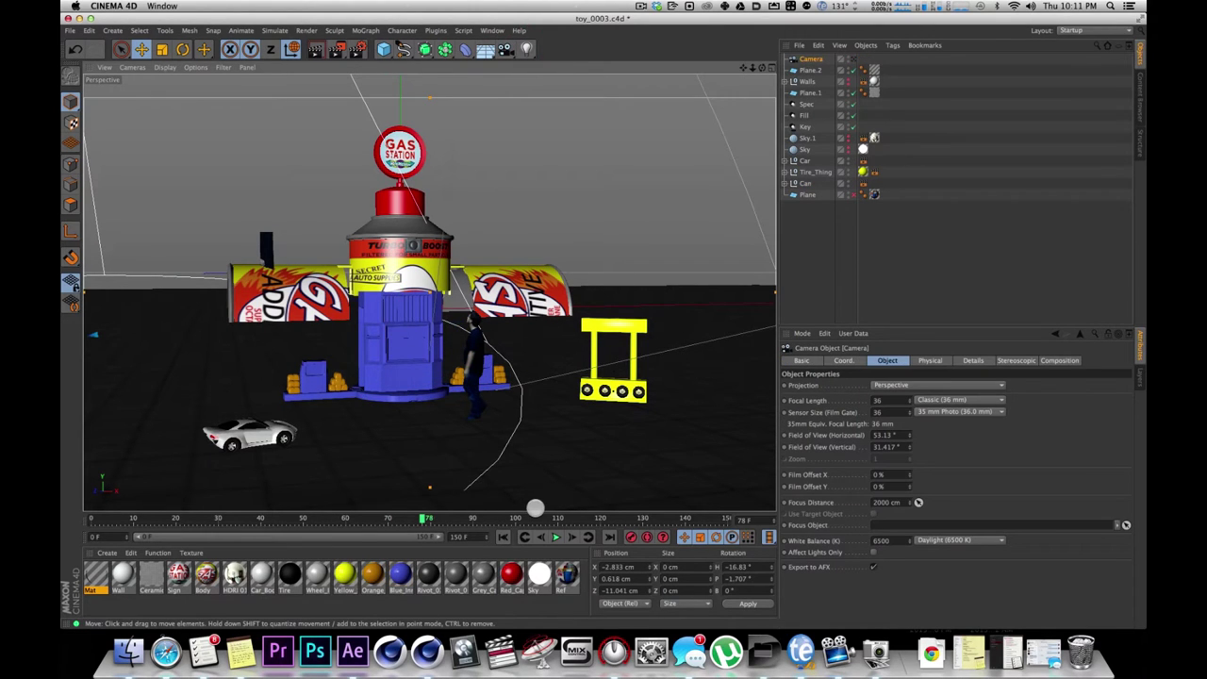
Orbit the camera around the gas station at frame 150 and record a camera keyframe there.
drag(424, 514, 92, 517)
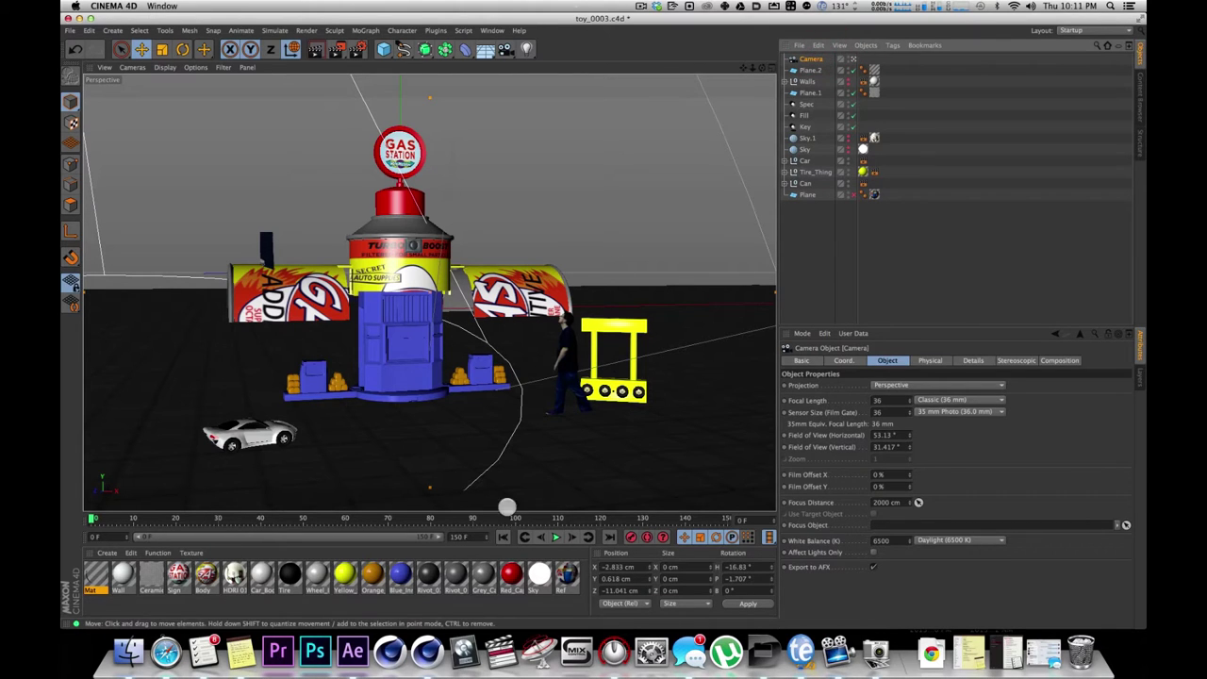
drag(99, 520, 918, 501)
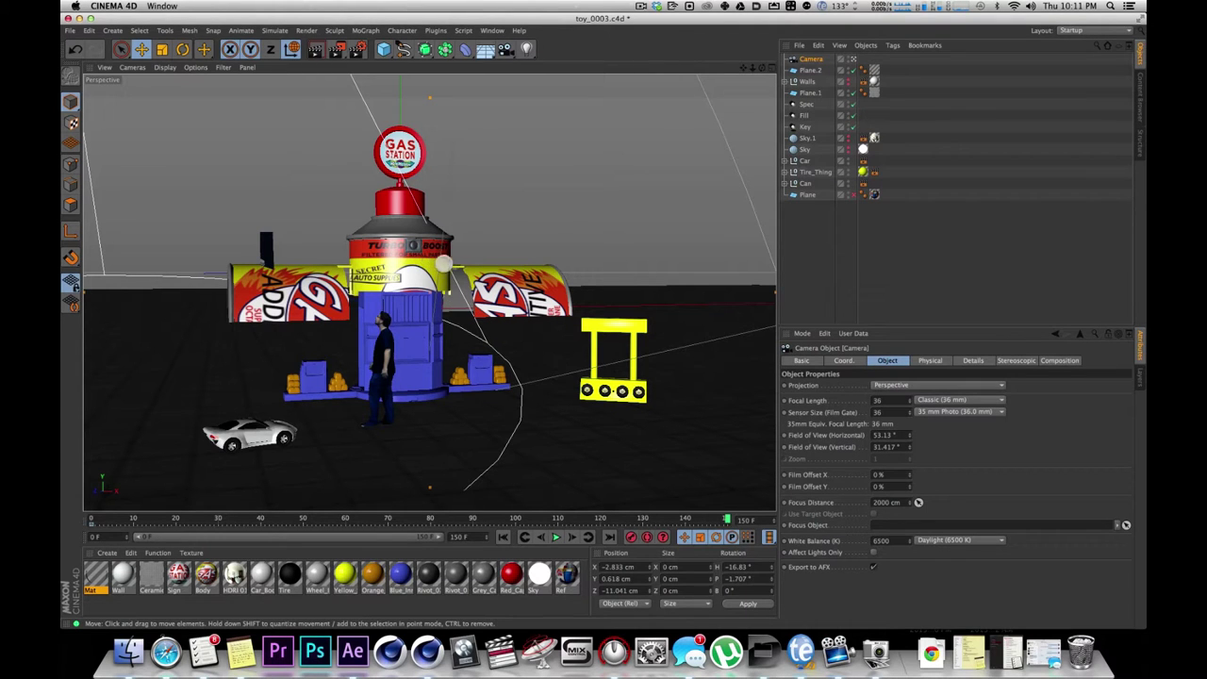
click(422, 284)
alt+drag(419, 275, 488, 281)
key(1)
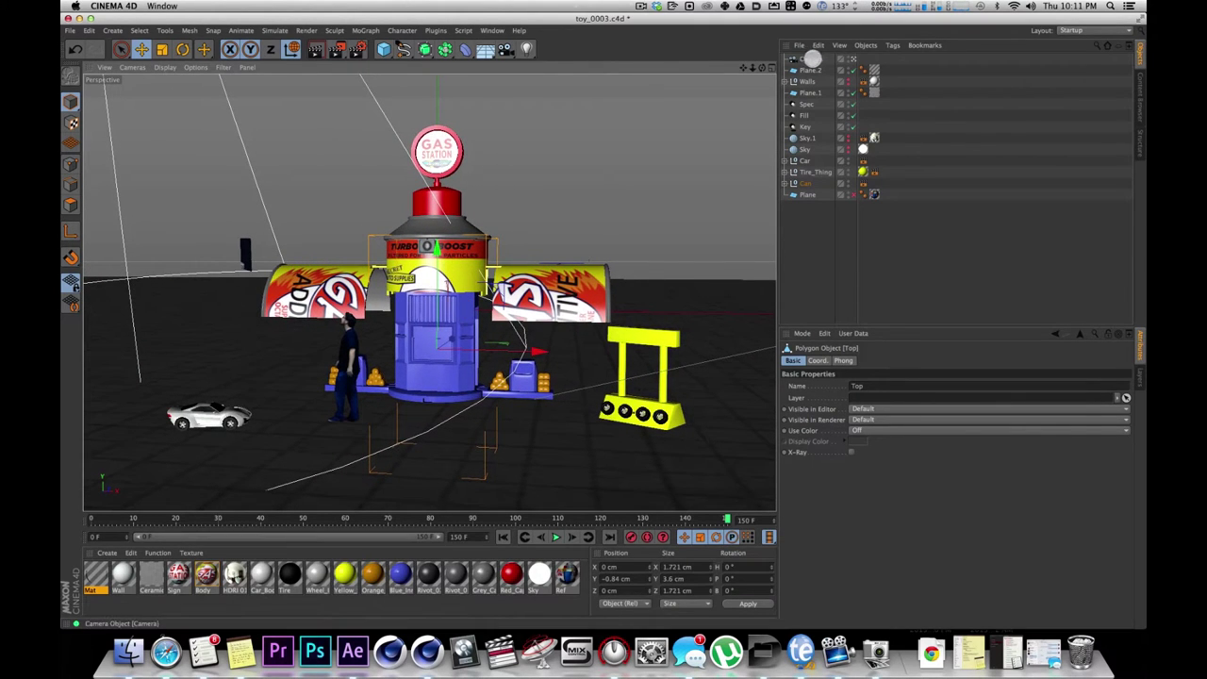
click(809, 58)
click(631, 537)
Scrub from frame 150 back to frame 0 to review the camera move, and clear the object selection.
drag(718, 520, 95, 481)
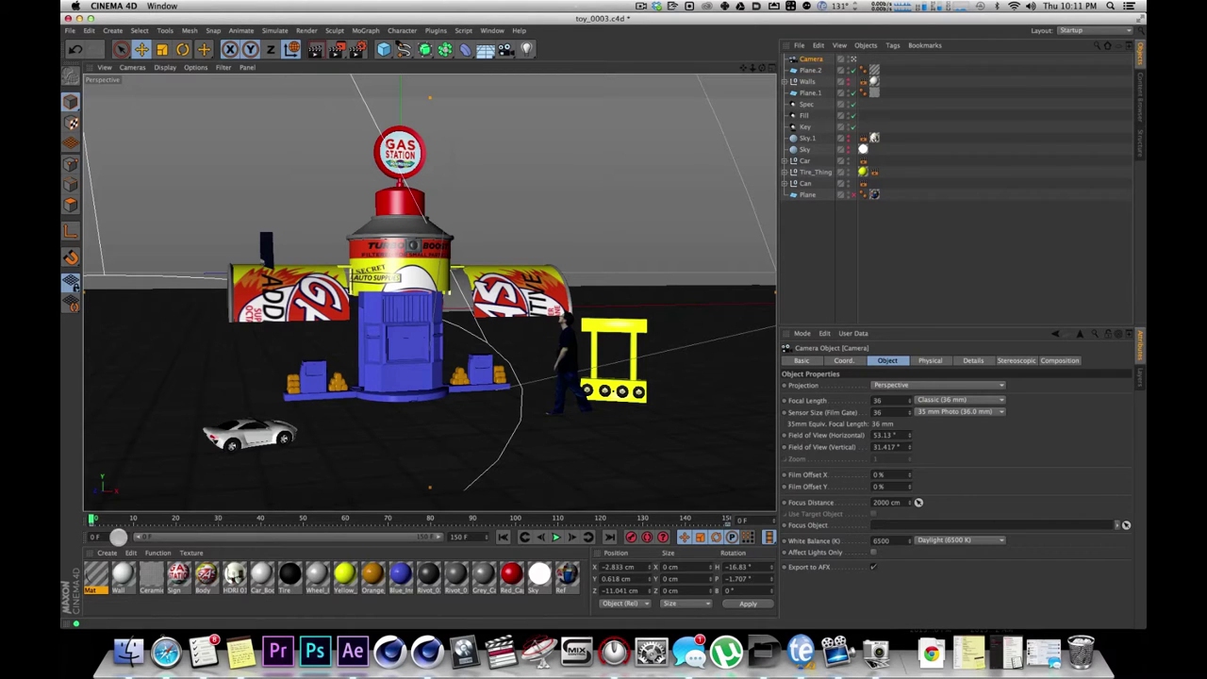
mouse_move(99, 518)
mouse_down()
mouse_move(642, 501)
mouse_move(90, 518)
mouse_up()
click(837, 243)
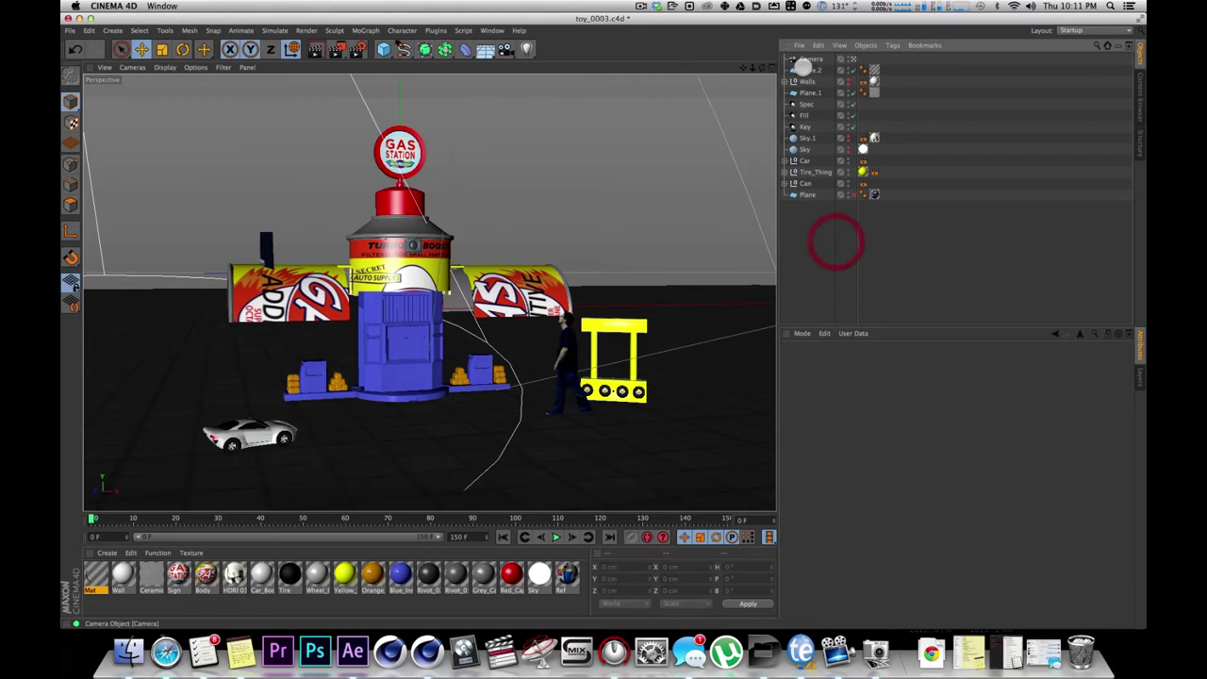
Rename the man's plane, Plane.2, with the man's first name.
click(812, 70)
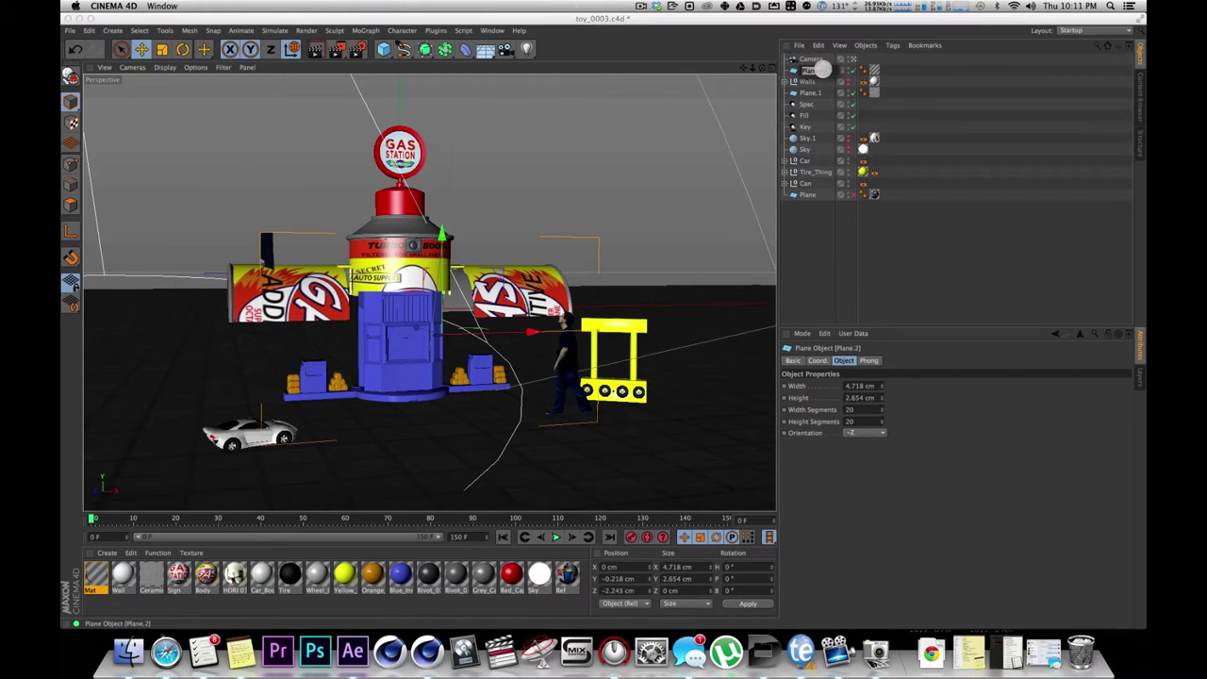
double_click(811, 69)
text(ma)
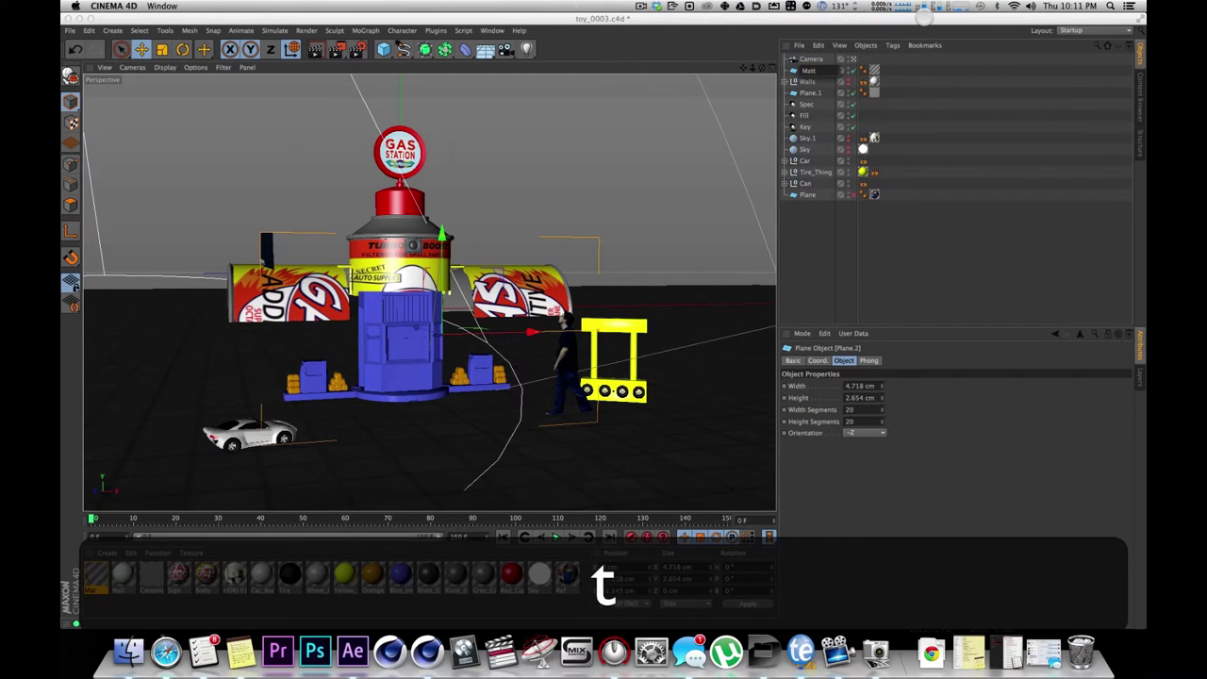
key(Return)
Add an External Compositing tag to the man's plane and give the tag the same name as the plane.
click(892, 45)
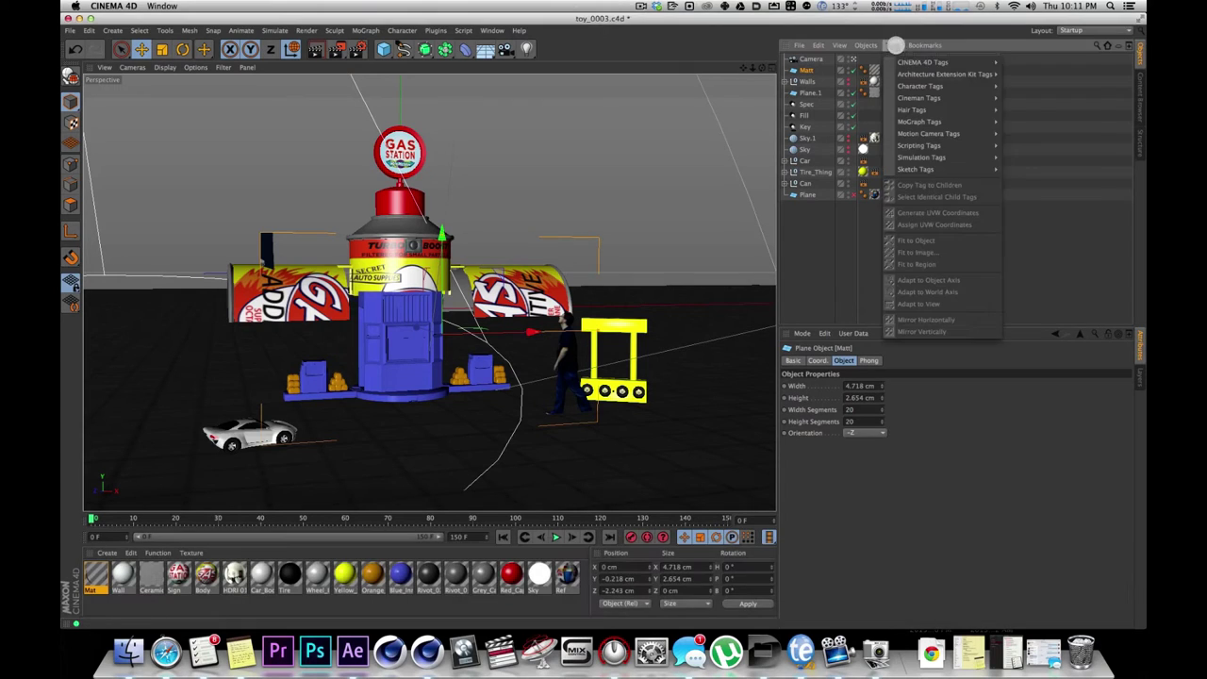
mouse_move(905, 62)
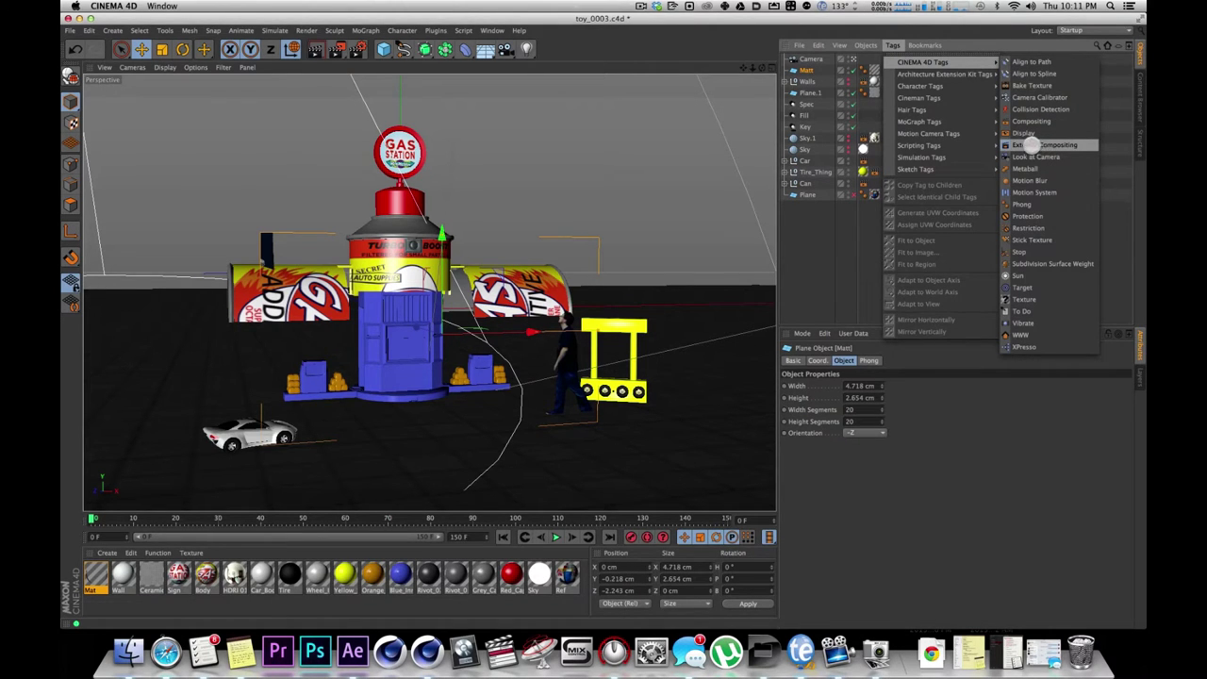
click(1027, 144)
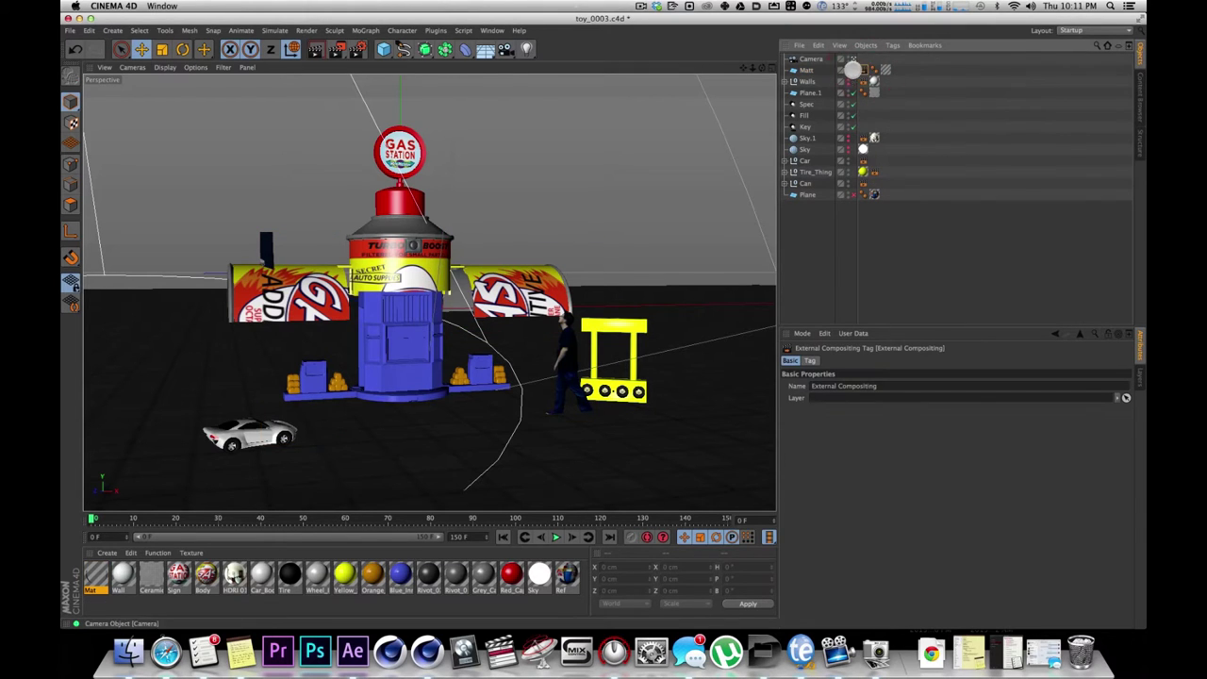
double_click(886, 385)
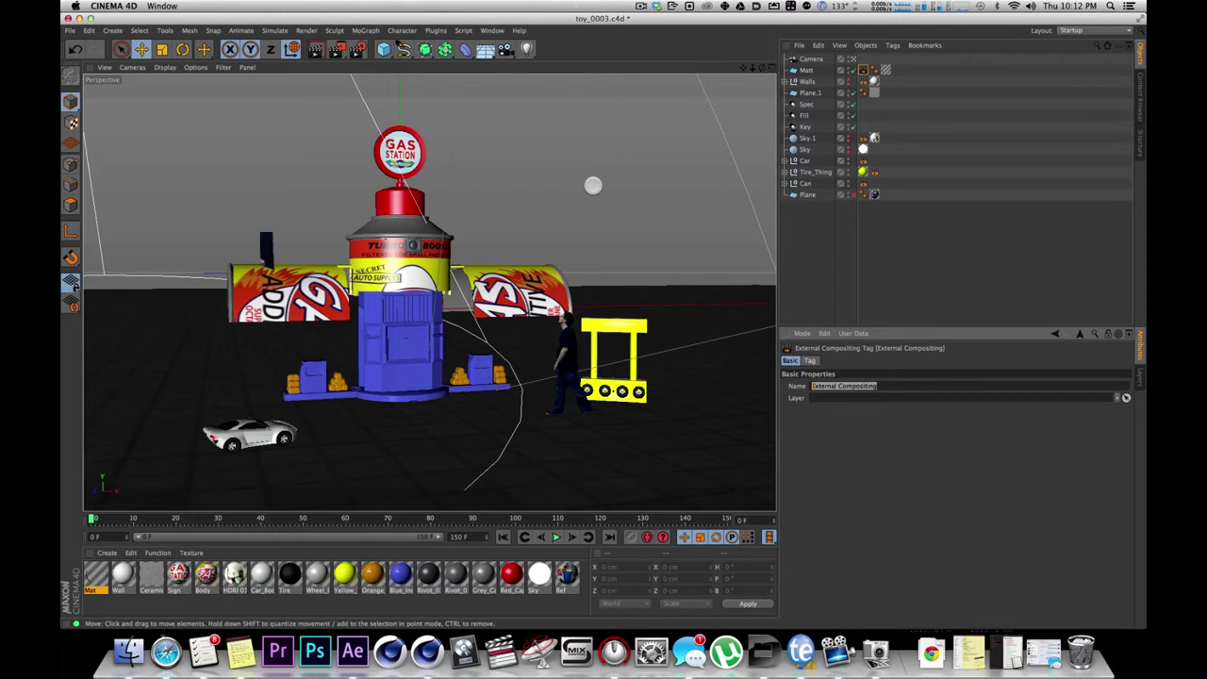
text(Matt)
key(Return)
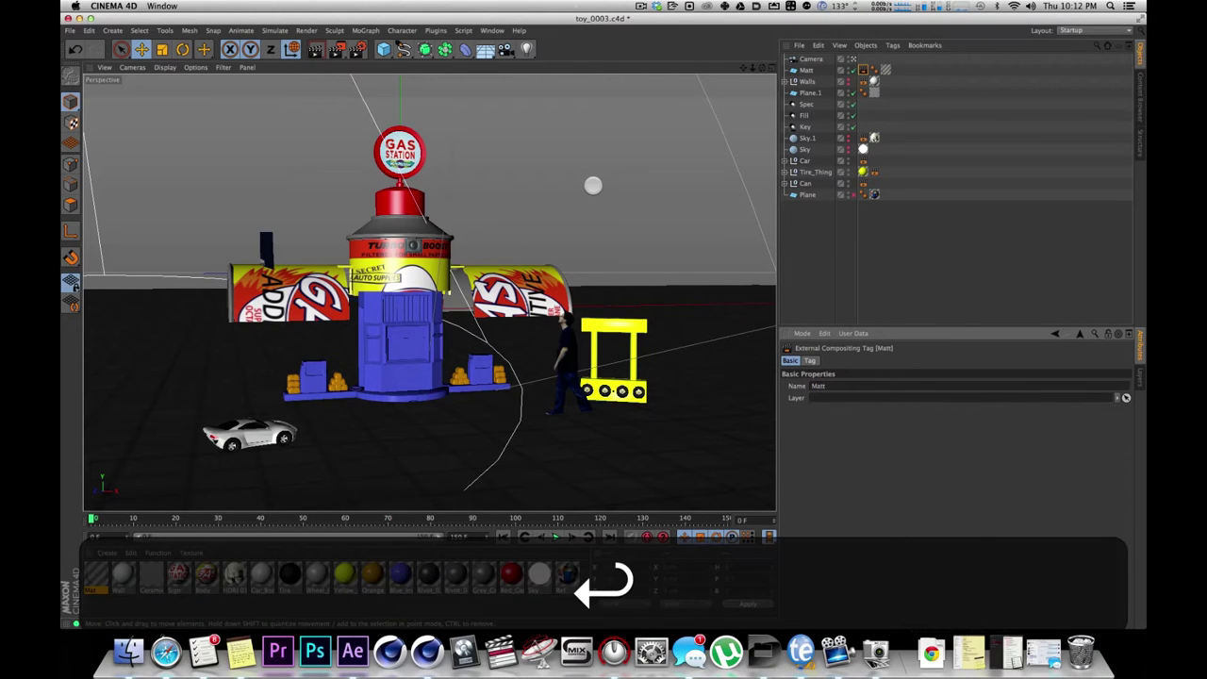
Examine the External Compositing tag's properties, including its anchor point options and color.
click(809, 361)
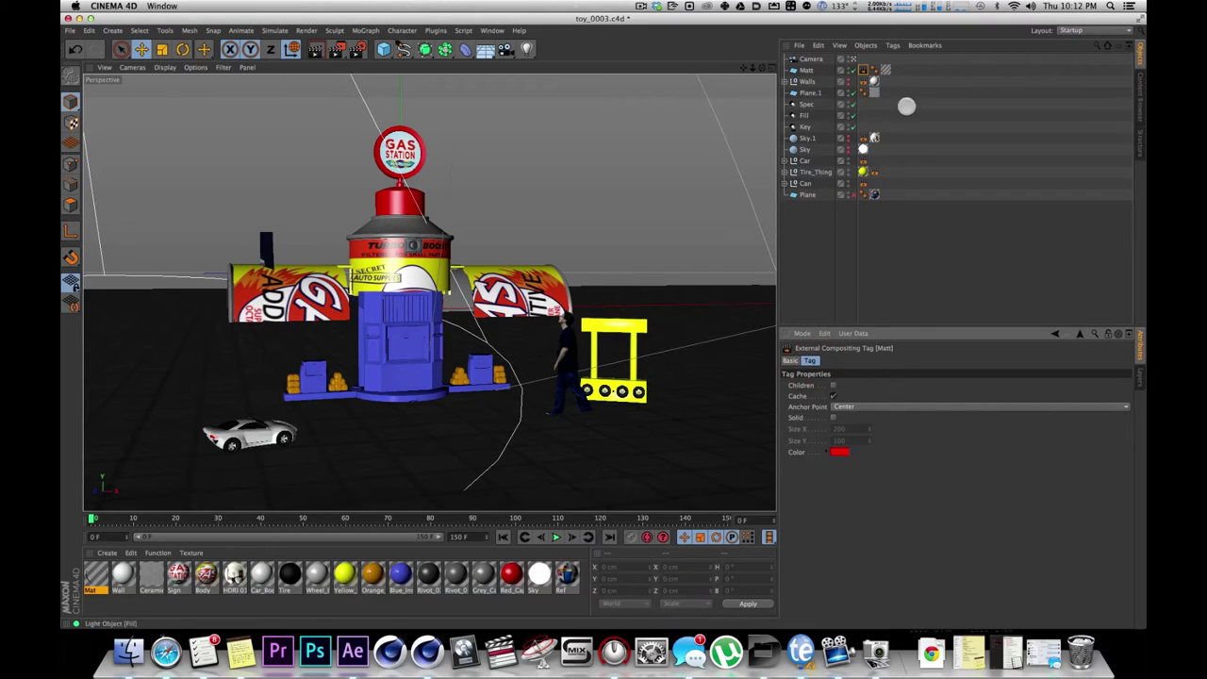
click(850, 404)
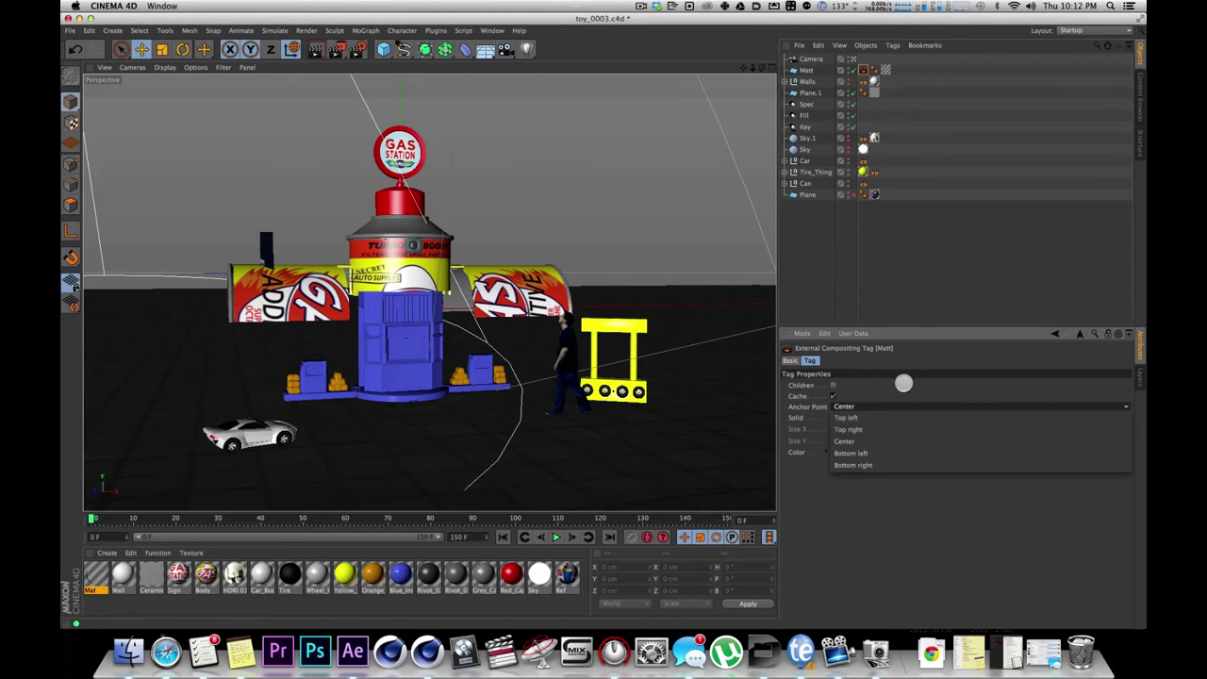
click(923, 157)
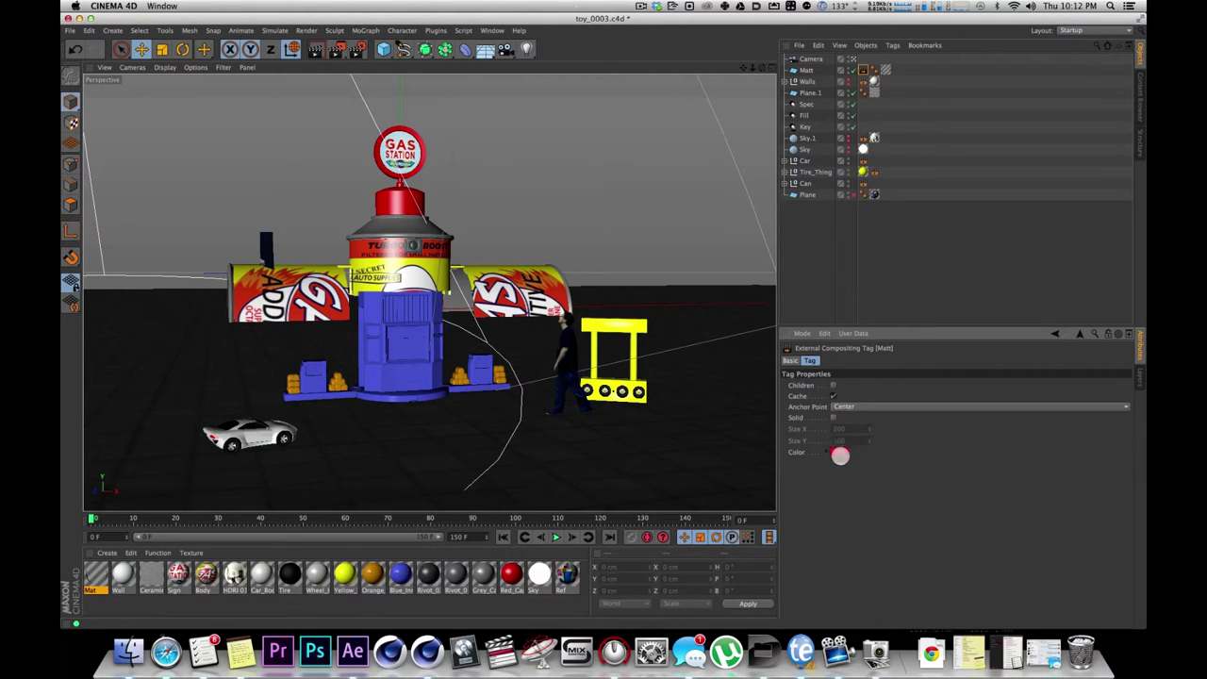
click(839, 452)
mouse_move(88, 518)
mouse_down()
mouse_move(684, 504)
mouse_move(402, 488)
mouse_move(91, 500)
mouse_up()
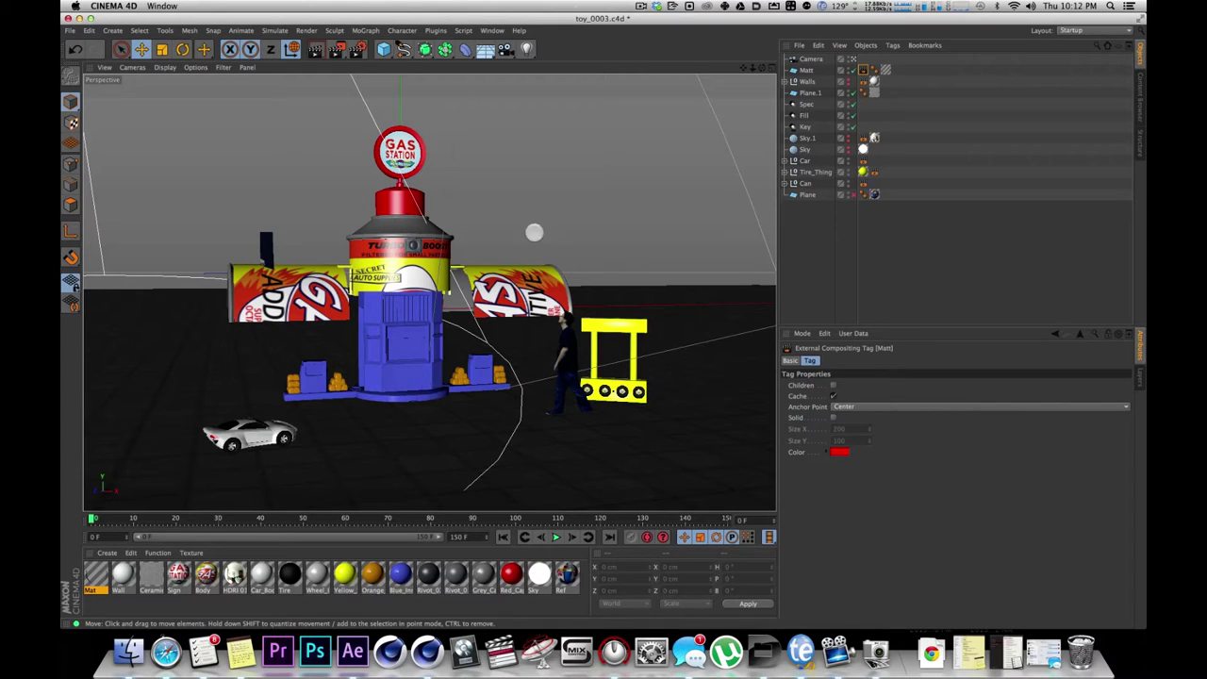
Save the scene and disable the man's plane so it is left out of the render.
key(super+s)
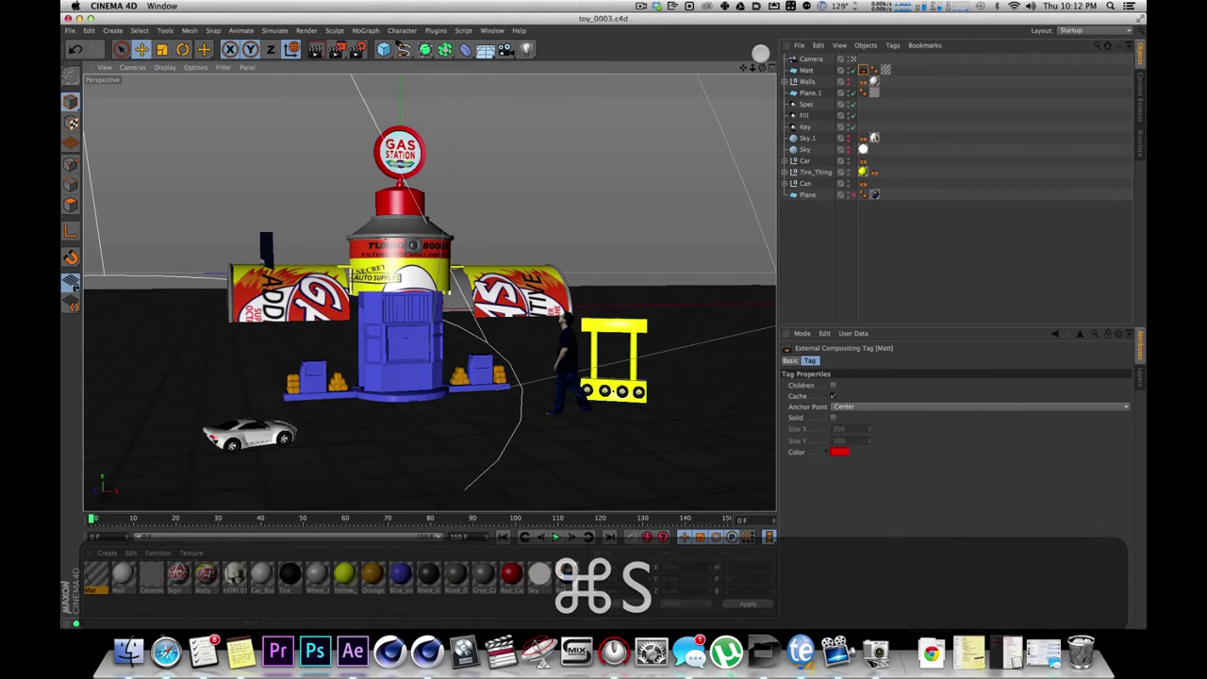
click(799, 72)
click(852, 70)
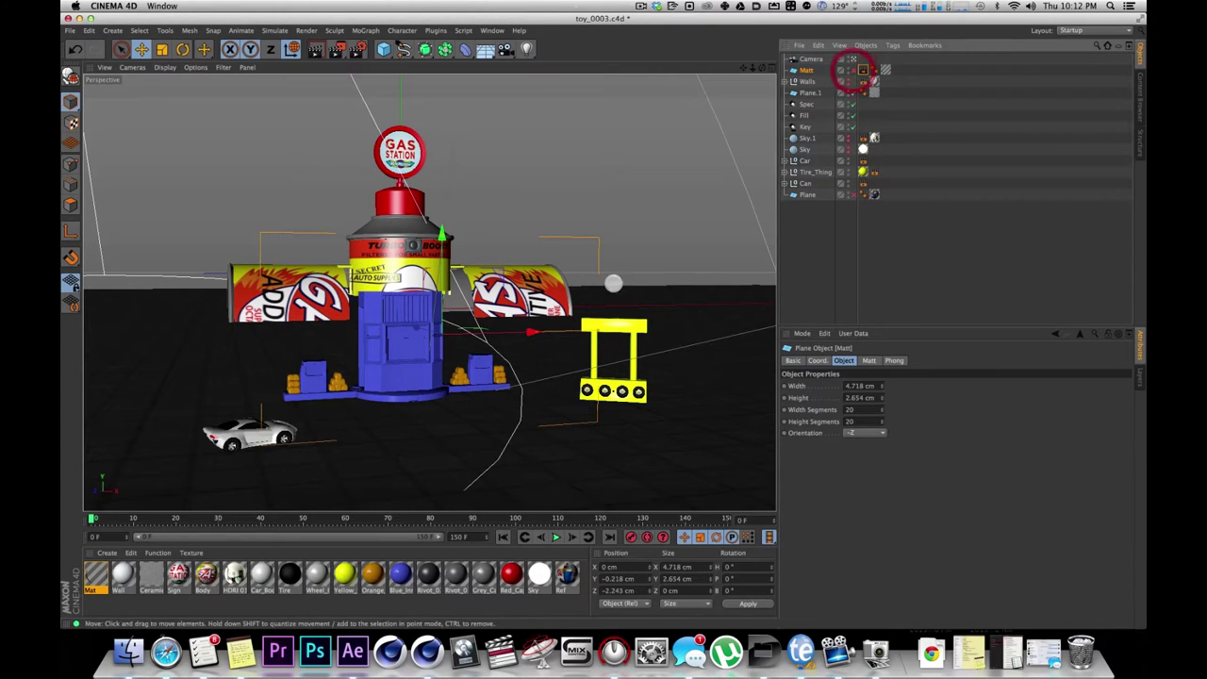
Open the Save options in the render settings.
key(super+b)
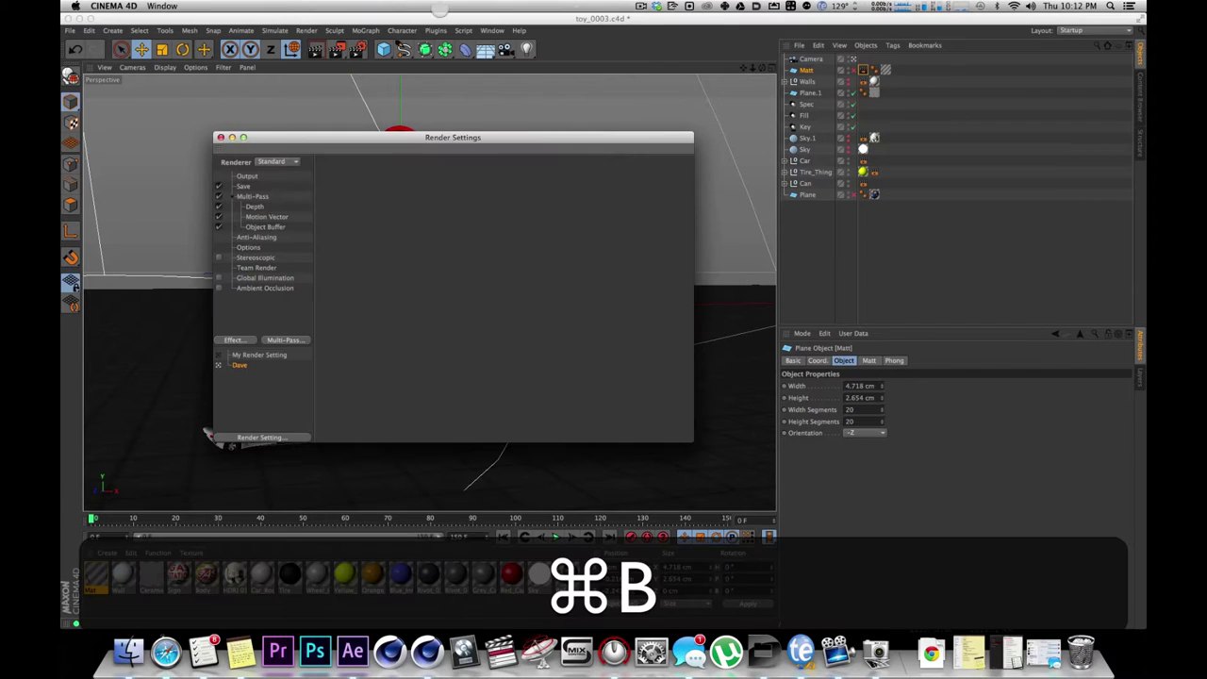
click(243, 186)
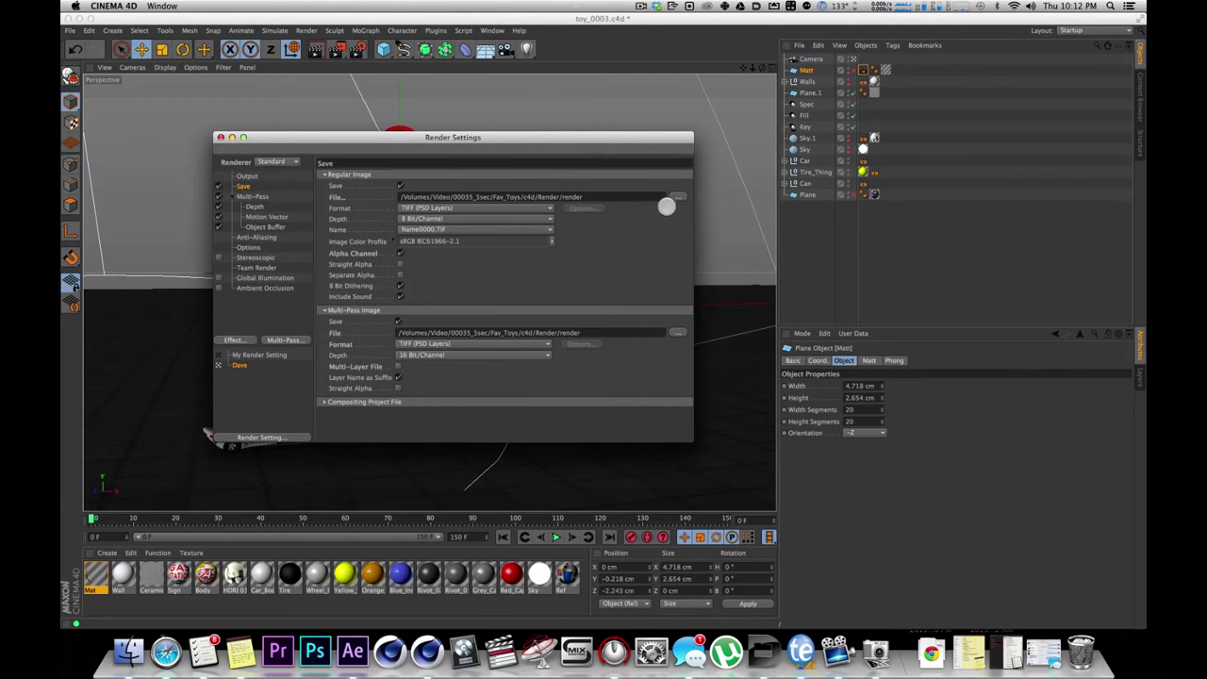
click(674, 197)
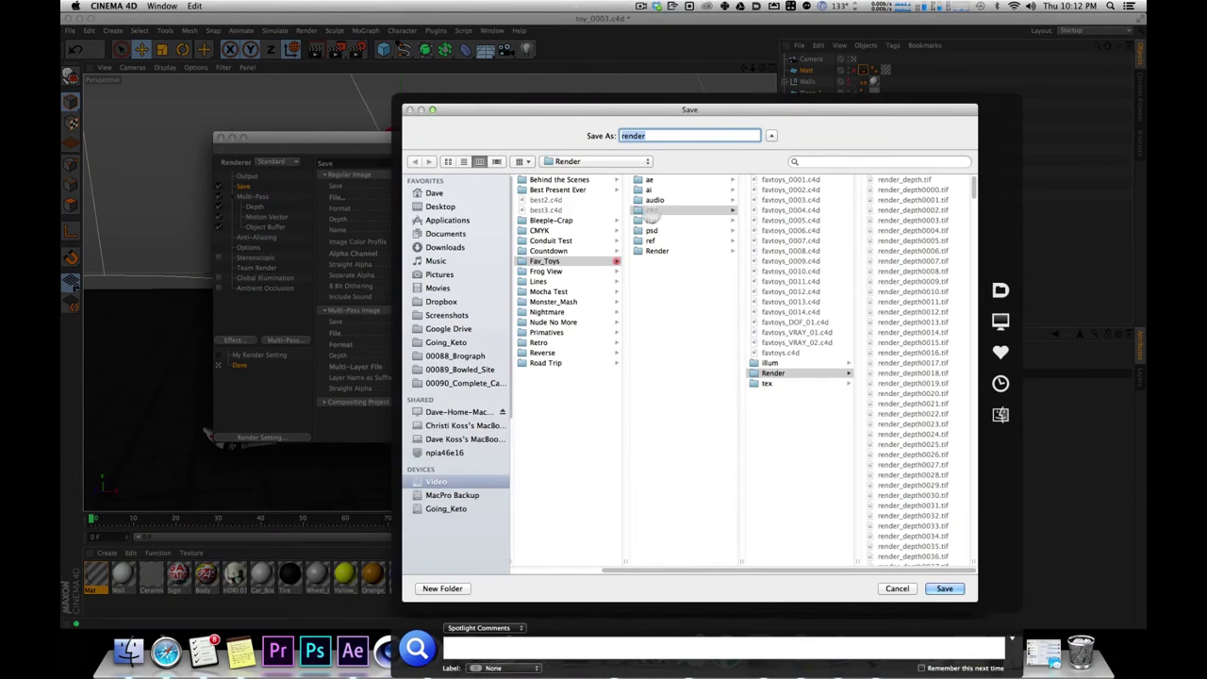
click(650, 210)
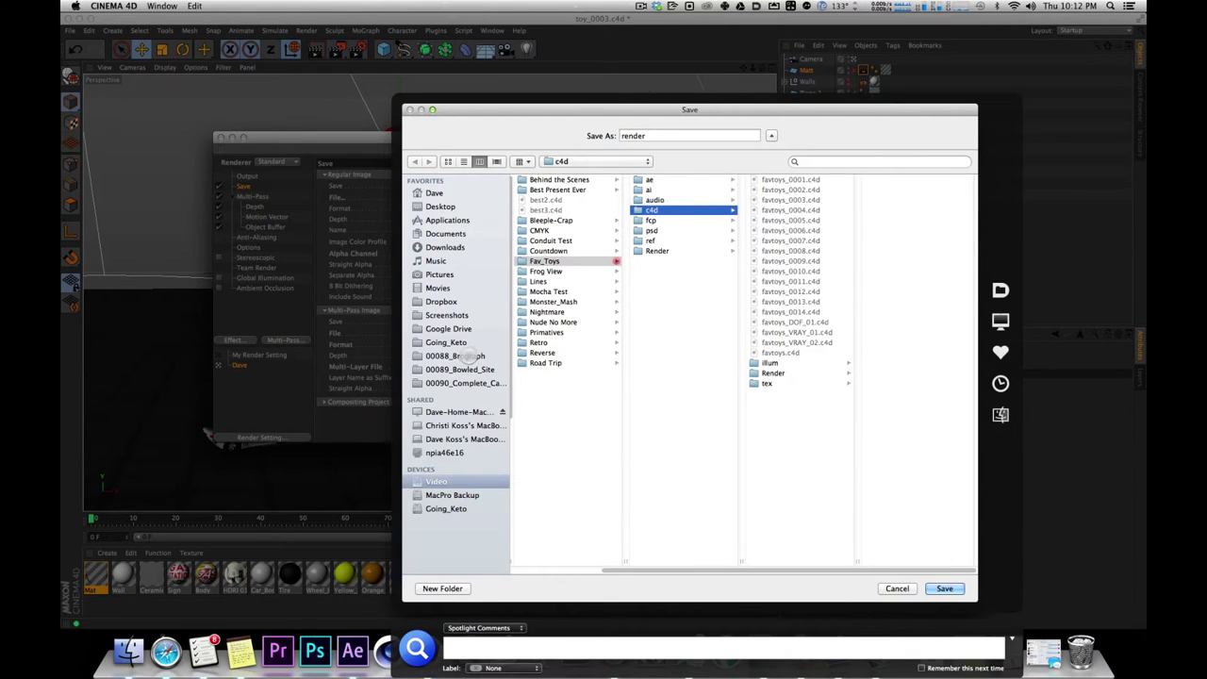
click(468, 355)
click(563, 251)
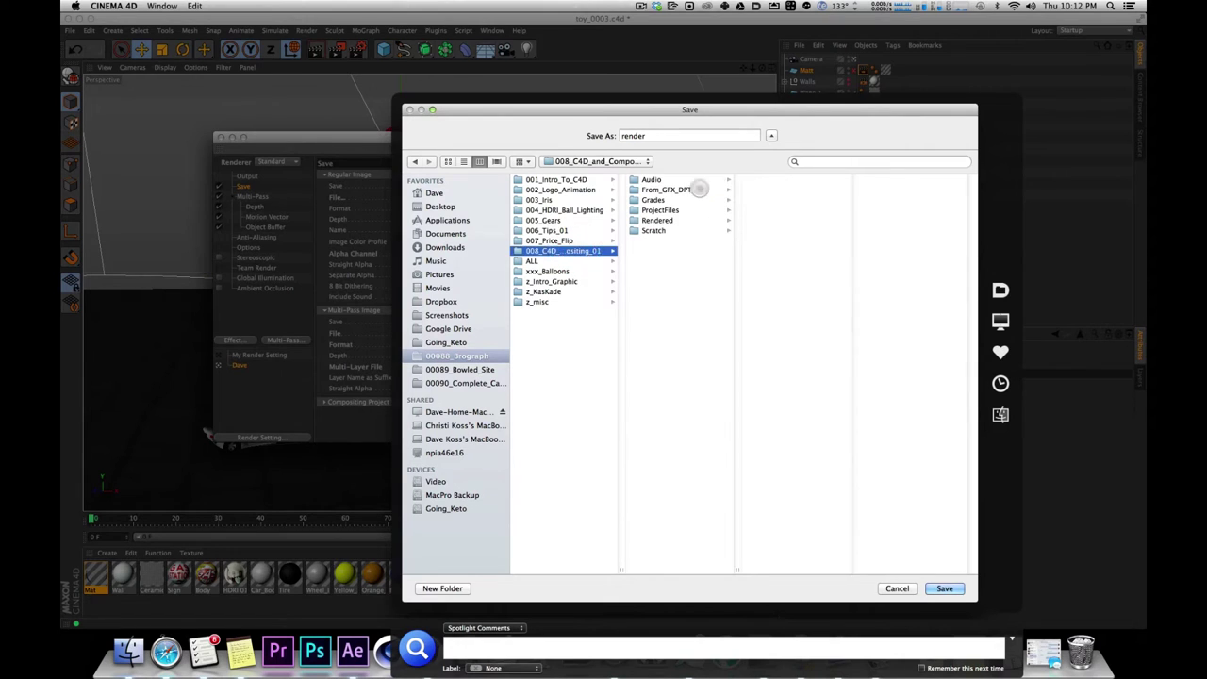
click(699, 189)
click(768, 209)
click(898, 185)
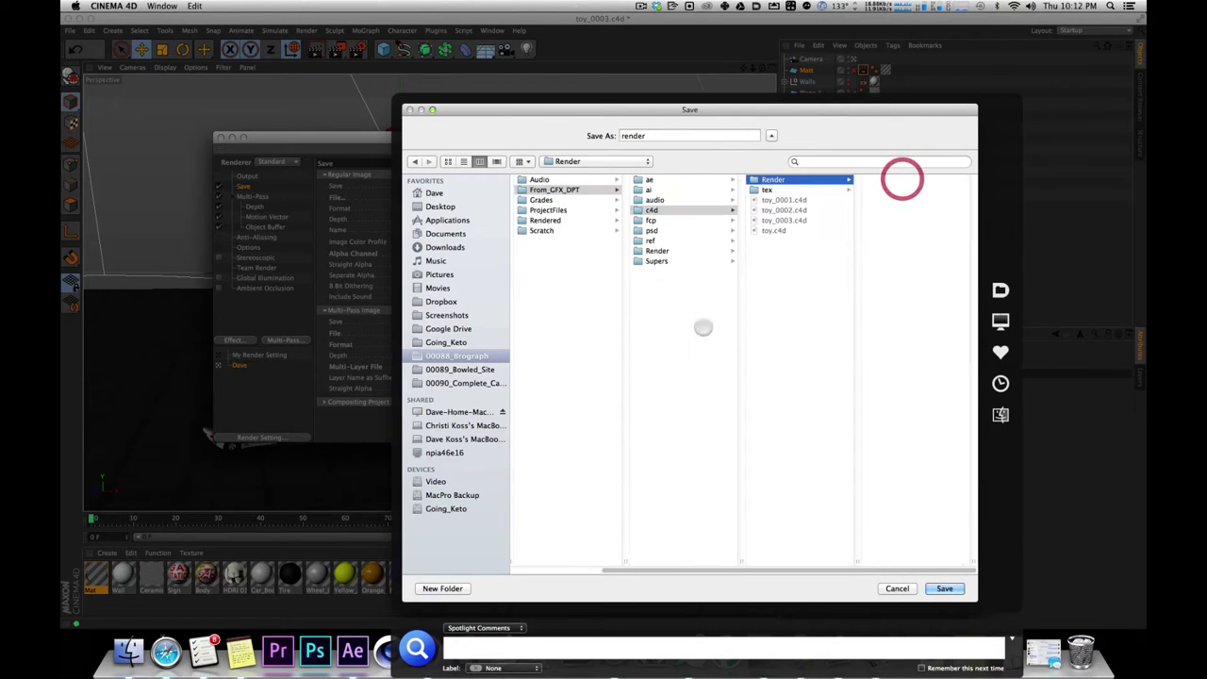
click(943, 588)
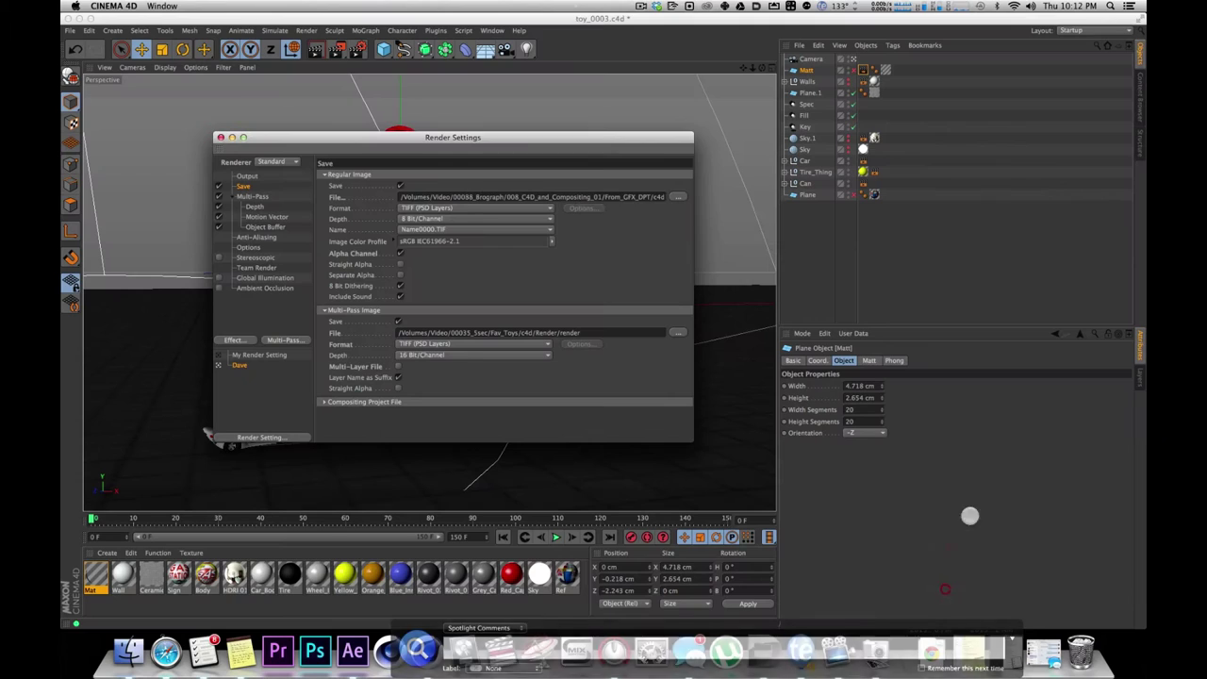
key(super+a)
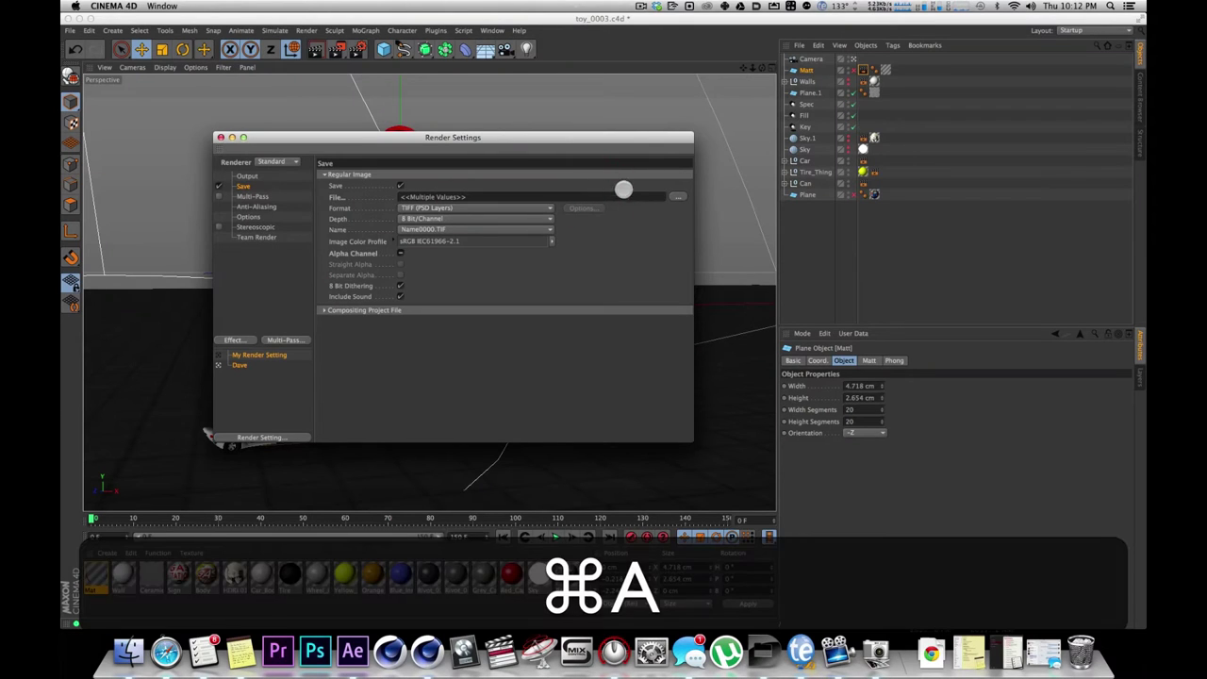
key(super+z)
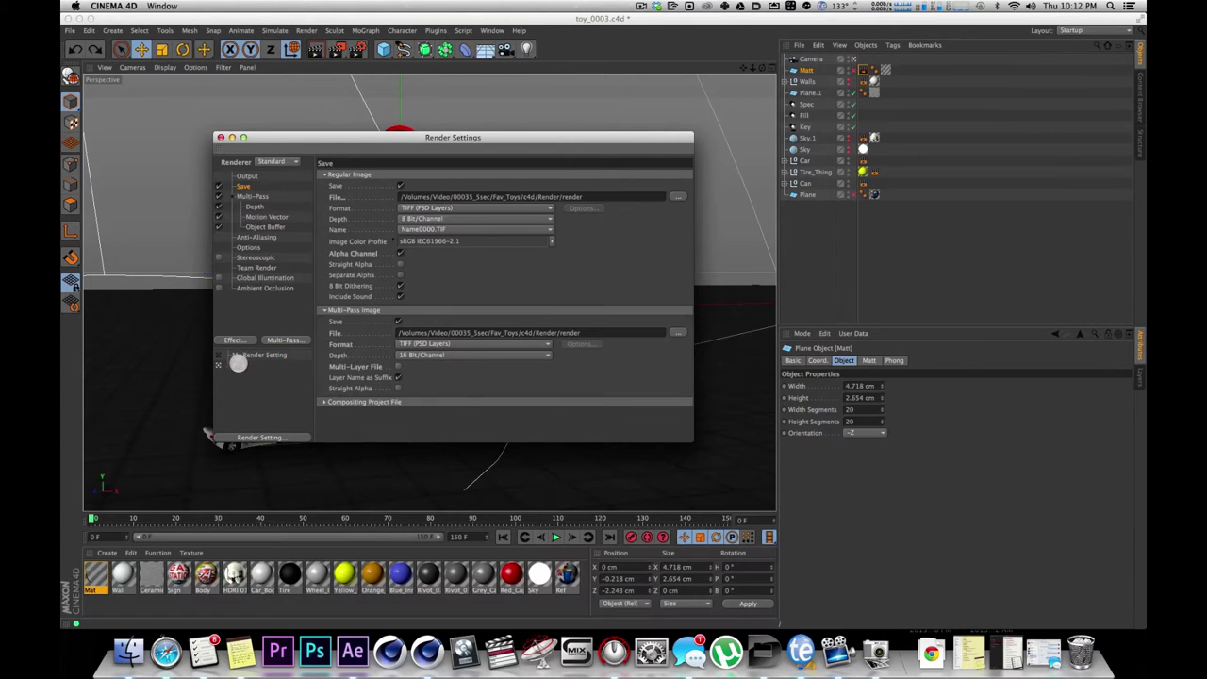
Set the regular image's save path to 008_C4D_and_Compositing_01/From_GFX_DPT/c4d/Render inside 00088_Brograph, with the file name render.
click(603, 294)
click(678, 196)
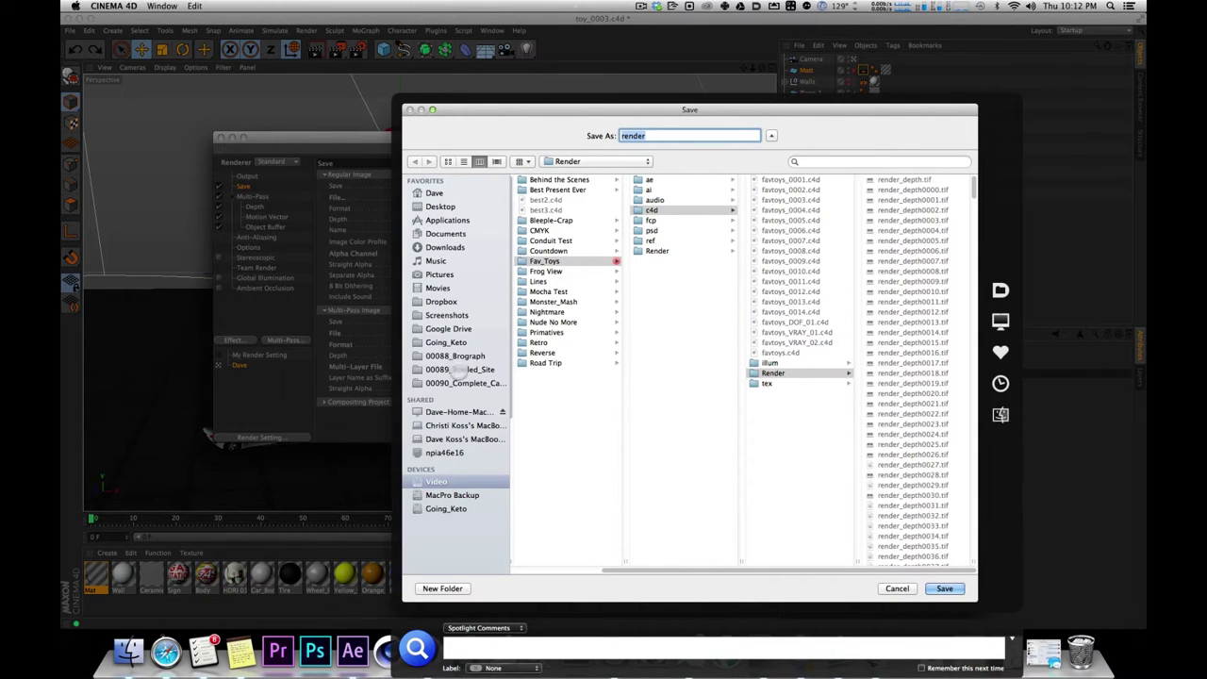
click(482, 355)
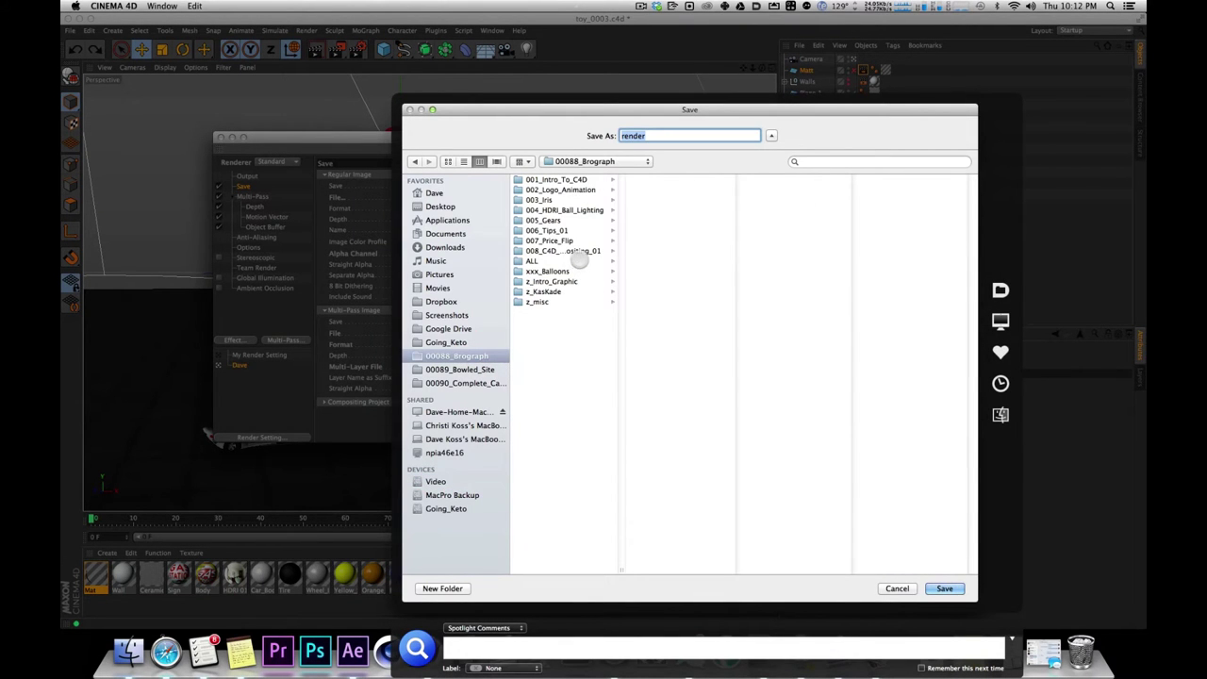
click(577, 252)
click(676, 190)
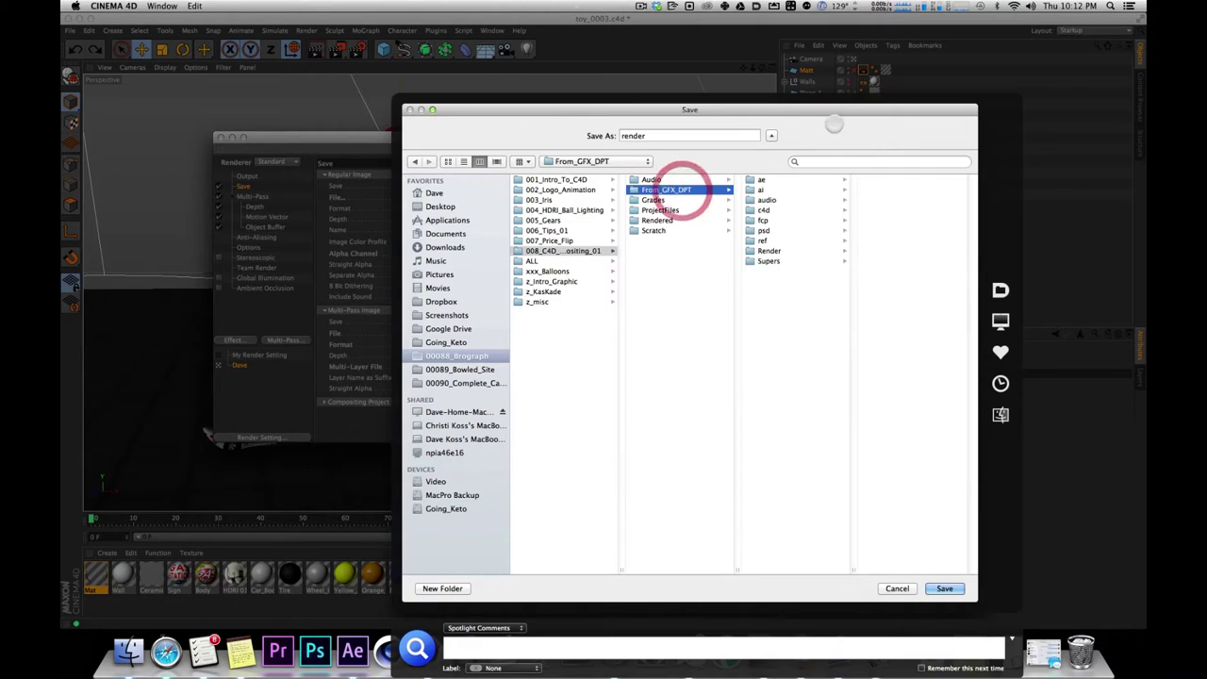
click(785, 209)
click(898, 180)
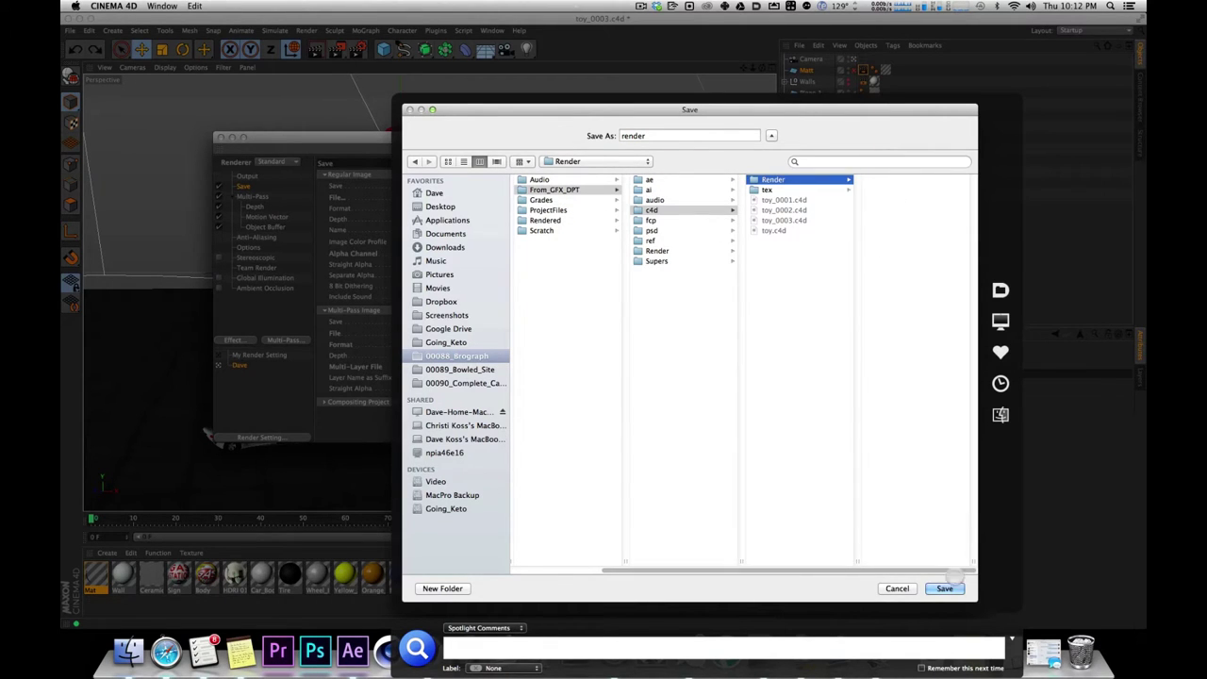
click(943, 588)
Copy the regular image's file path into the Multi-Pass Image file path.
click(512, 193)
key(super+c)
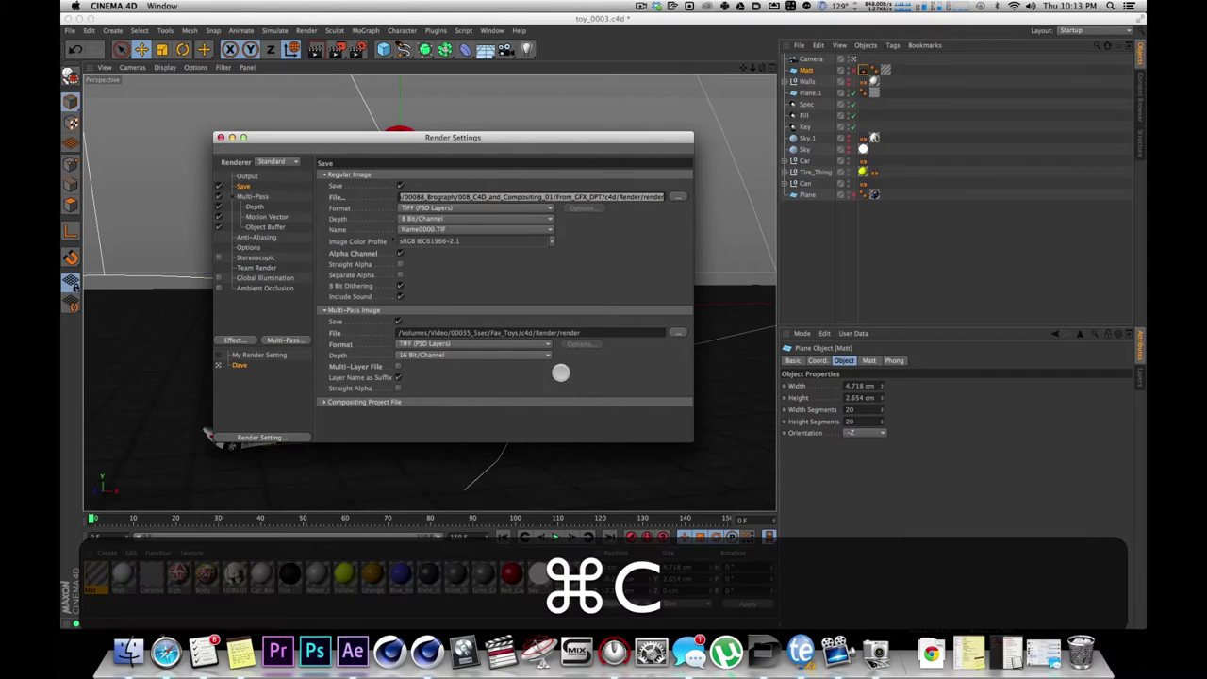
click(587, 332)
key(super+v)
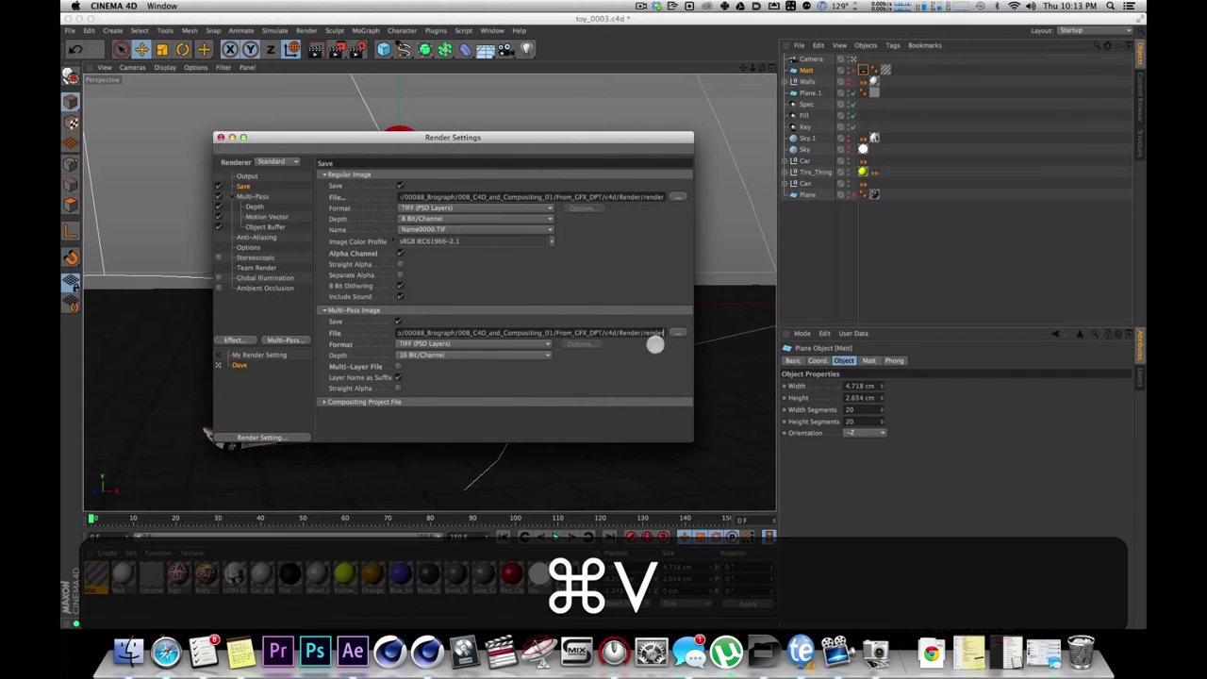
key(Tab)
click(587, 302)
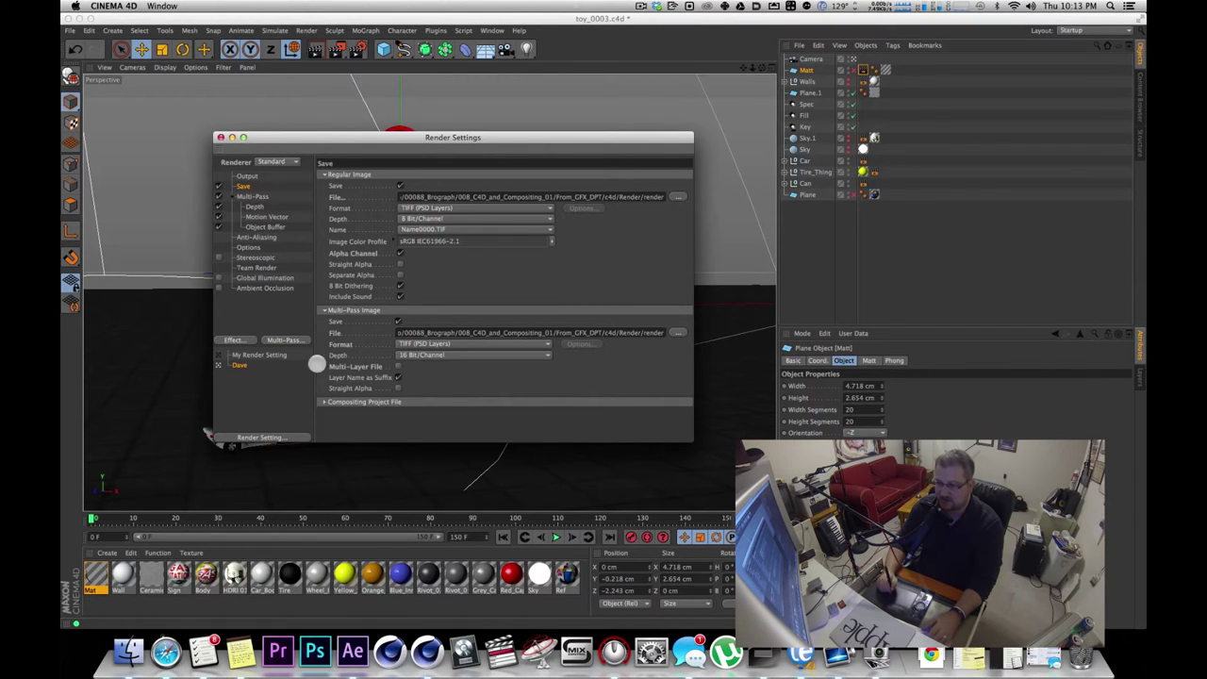
Check the Anti-Aliasing and Output render settings, and save the scene before closing the settings.
click(275, 316)
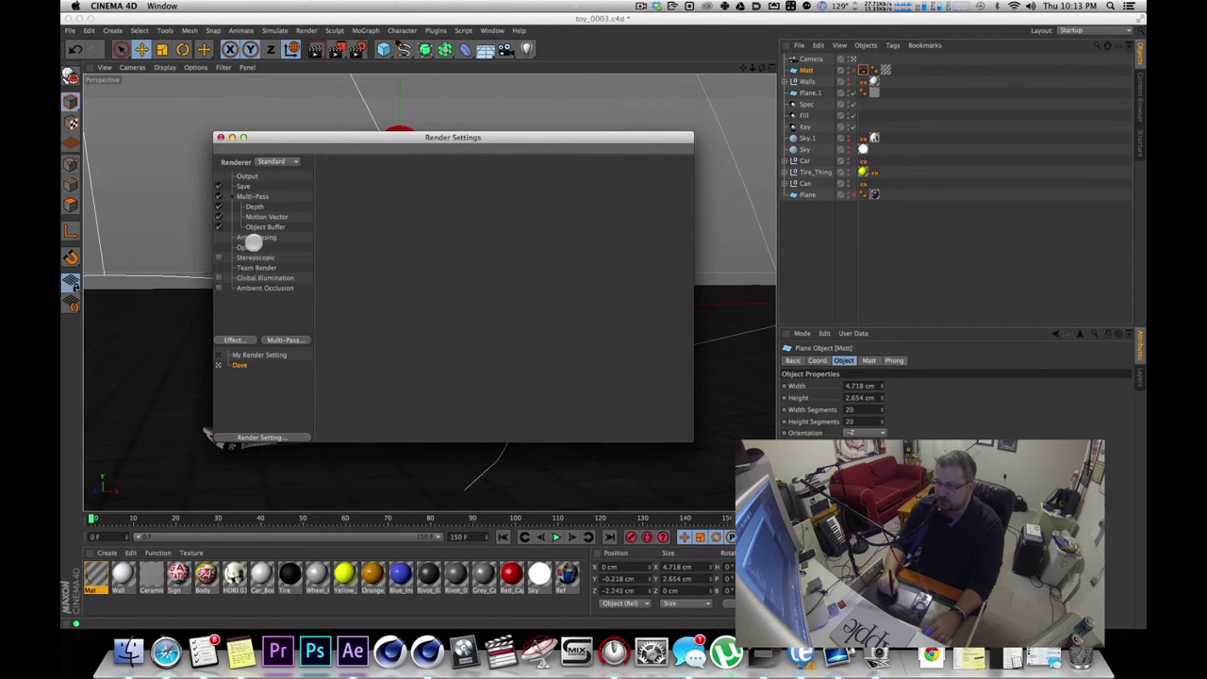
click(250, 247)
click(268, 237)
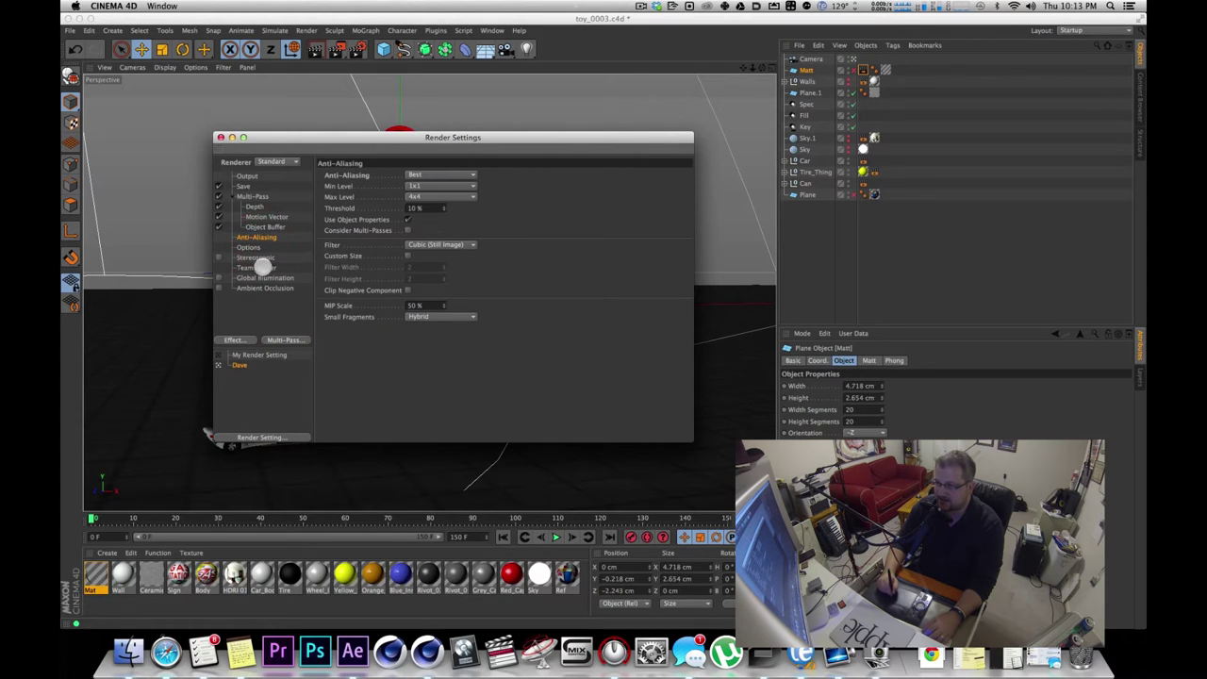
click(246, 176)
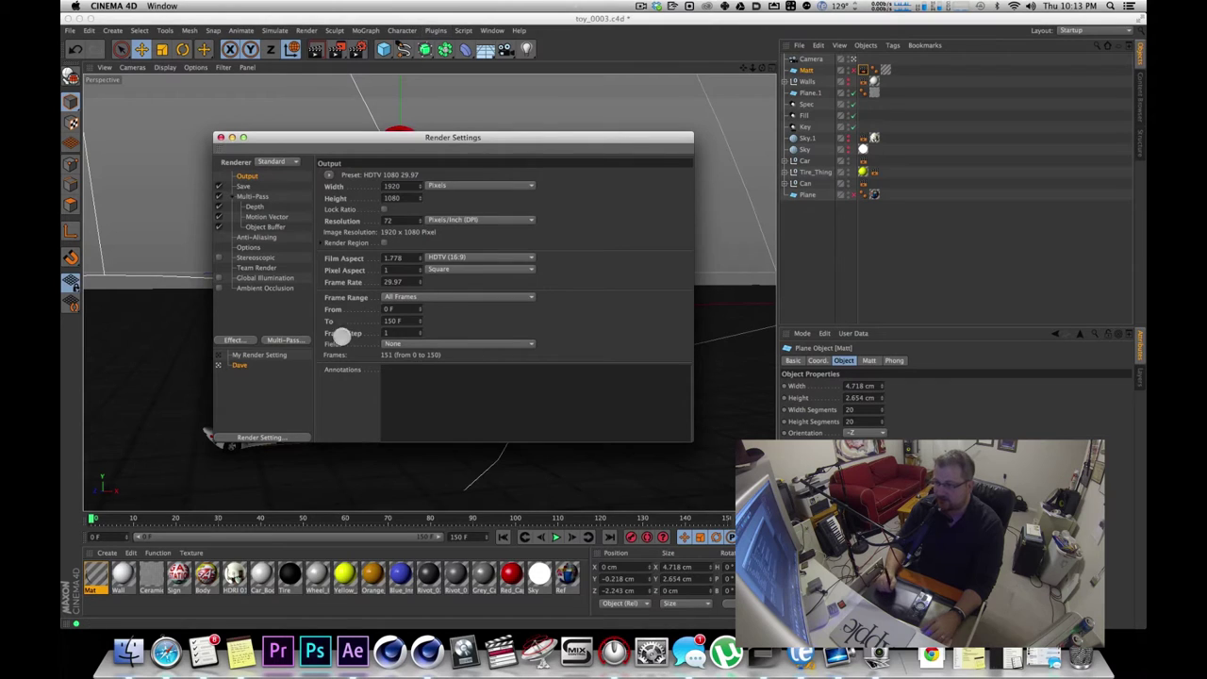
click(242, 294)
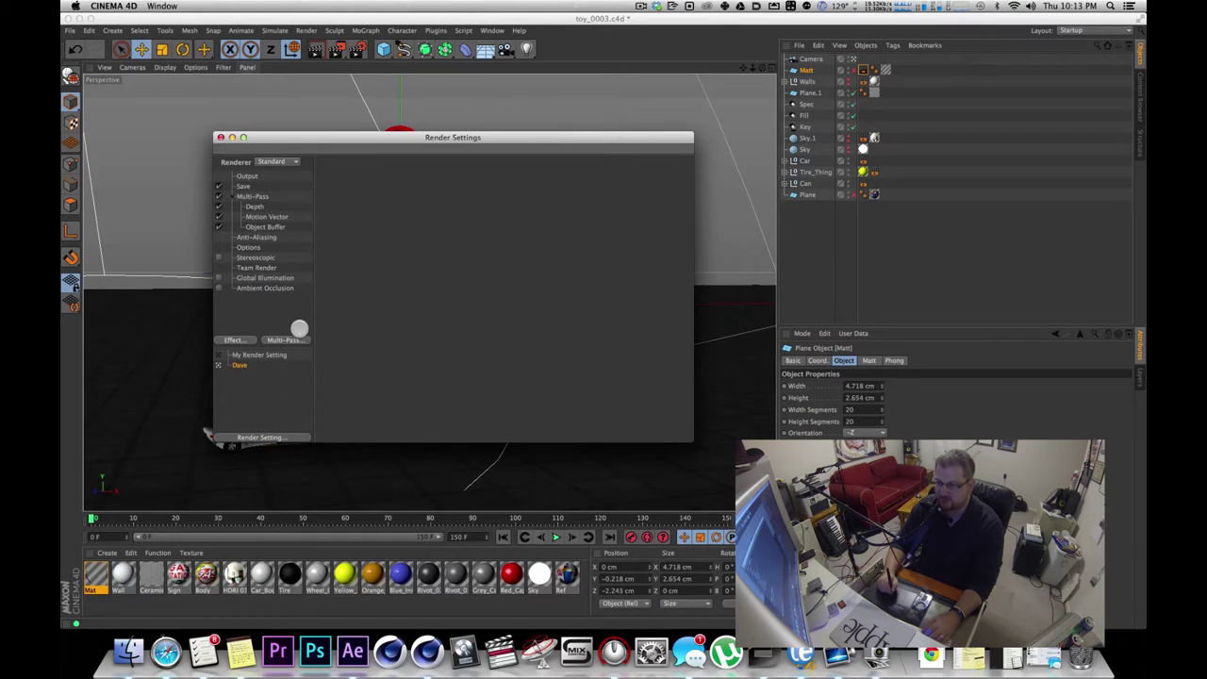
key(super+s)
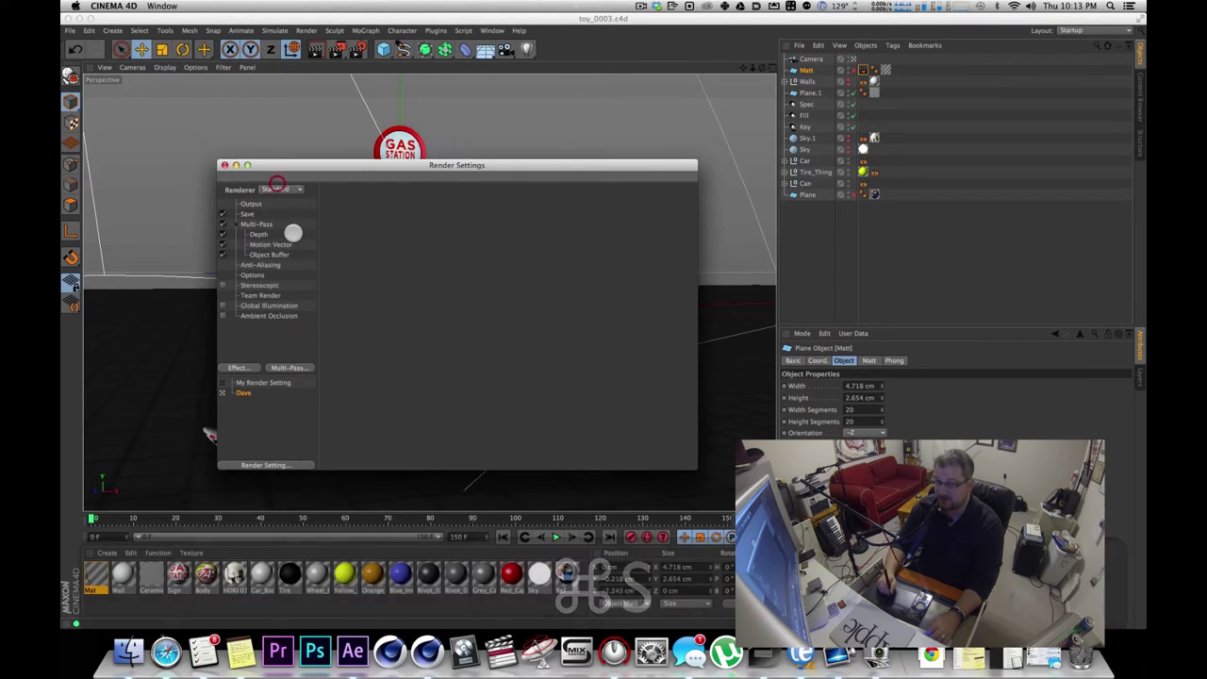
key(super+w)
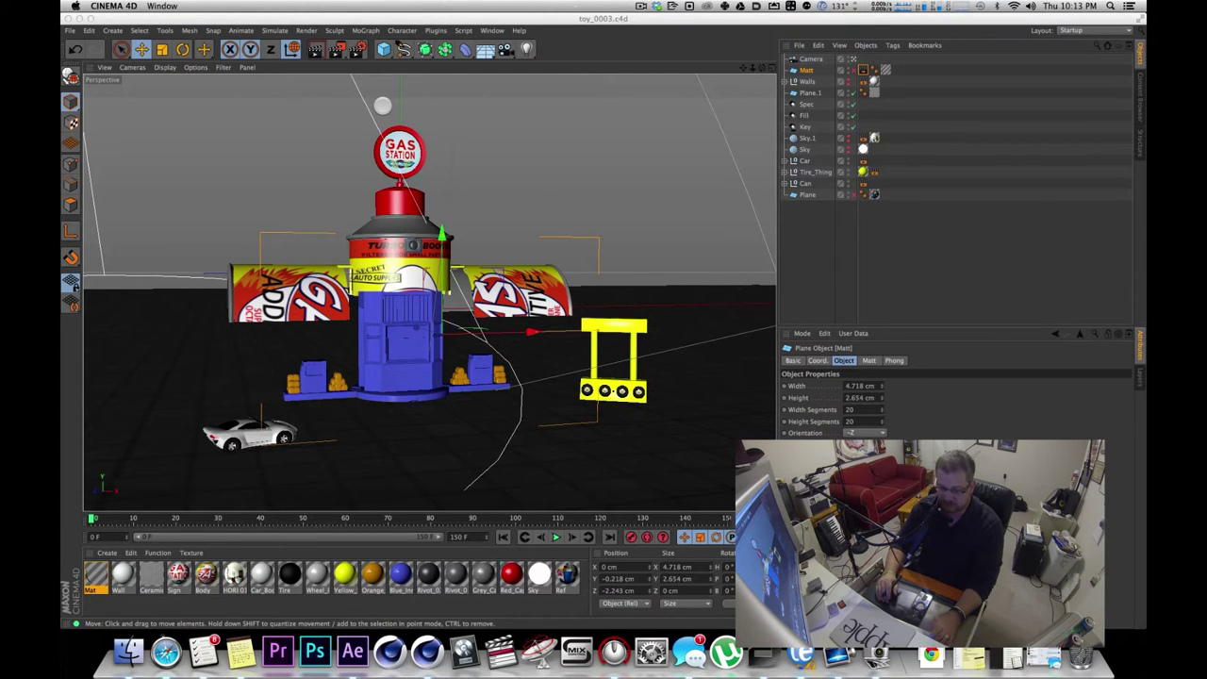
Render the animation to the Picture Viewer, and enlarge the viewer with the image fitted to it.
key(shift+r)
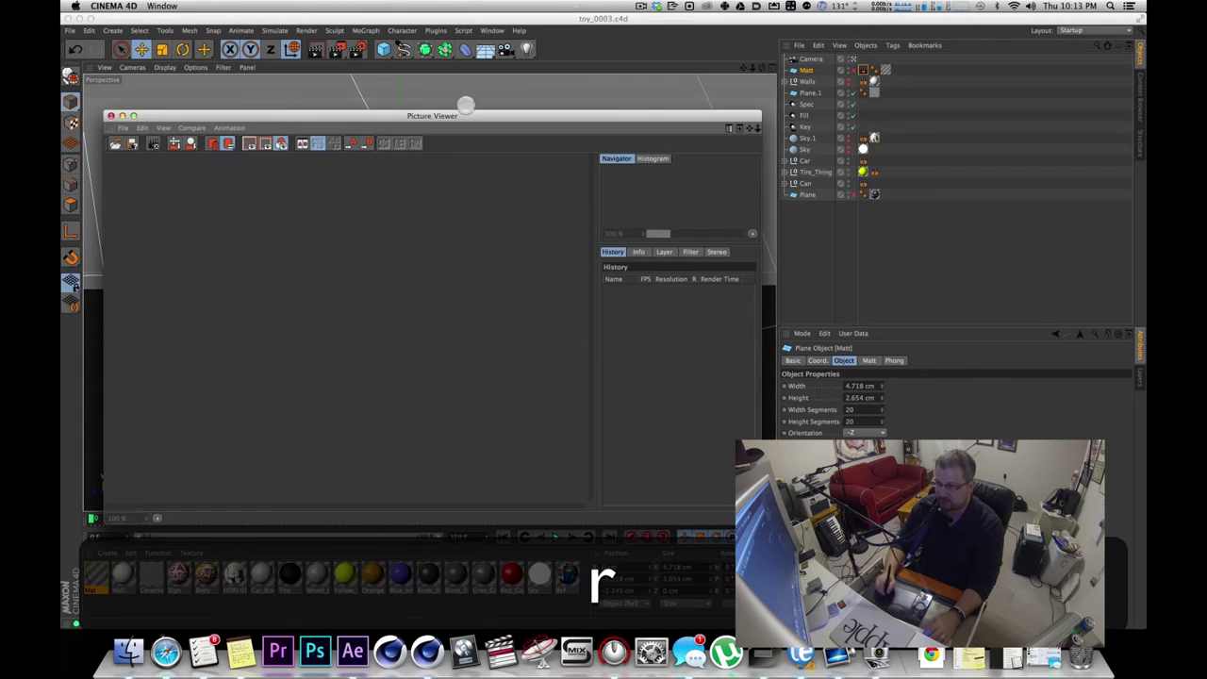
drag(542, 102, 503, 71)
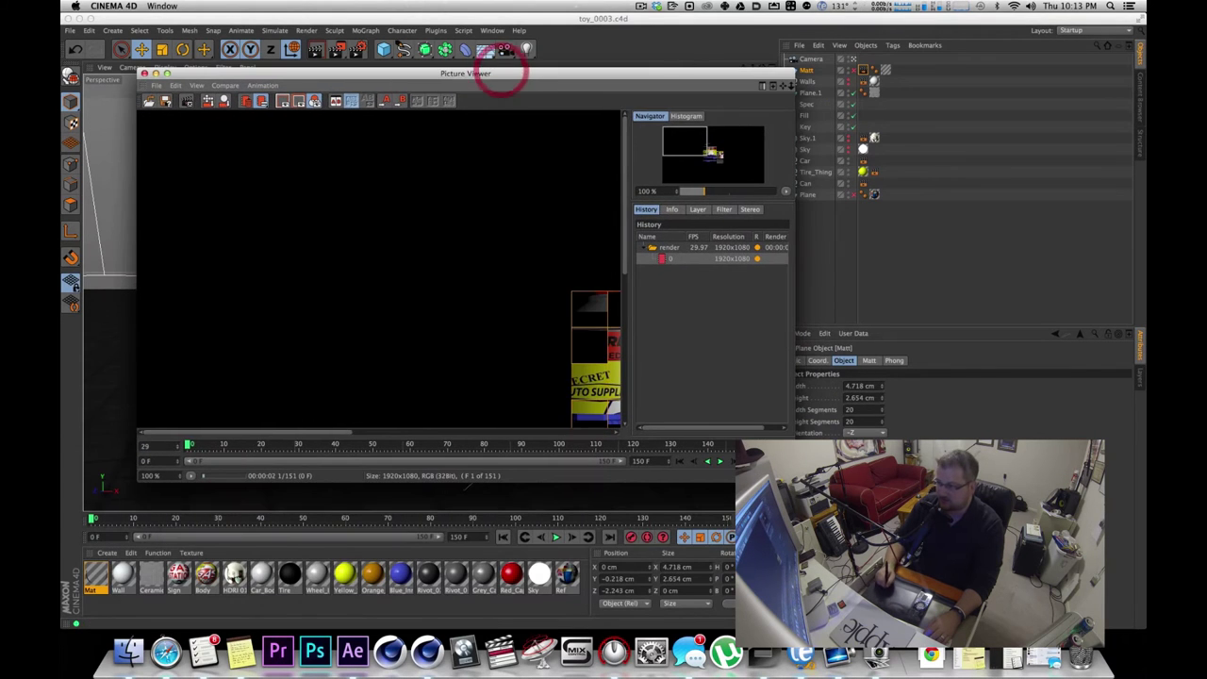
drag(792, 480, 1075, 574)
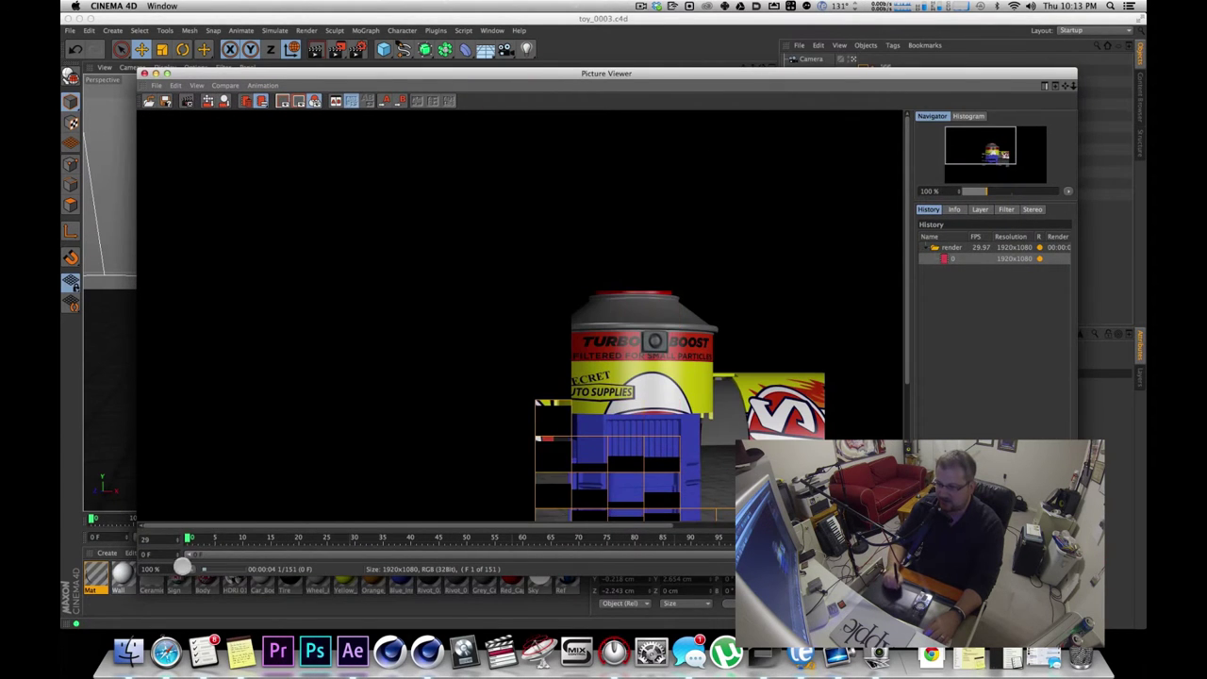
click(191, 568)
click(231, 442)
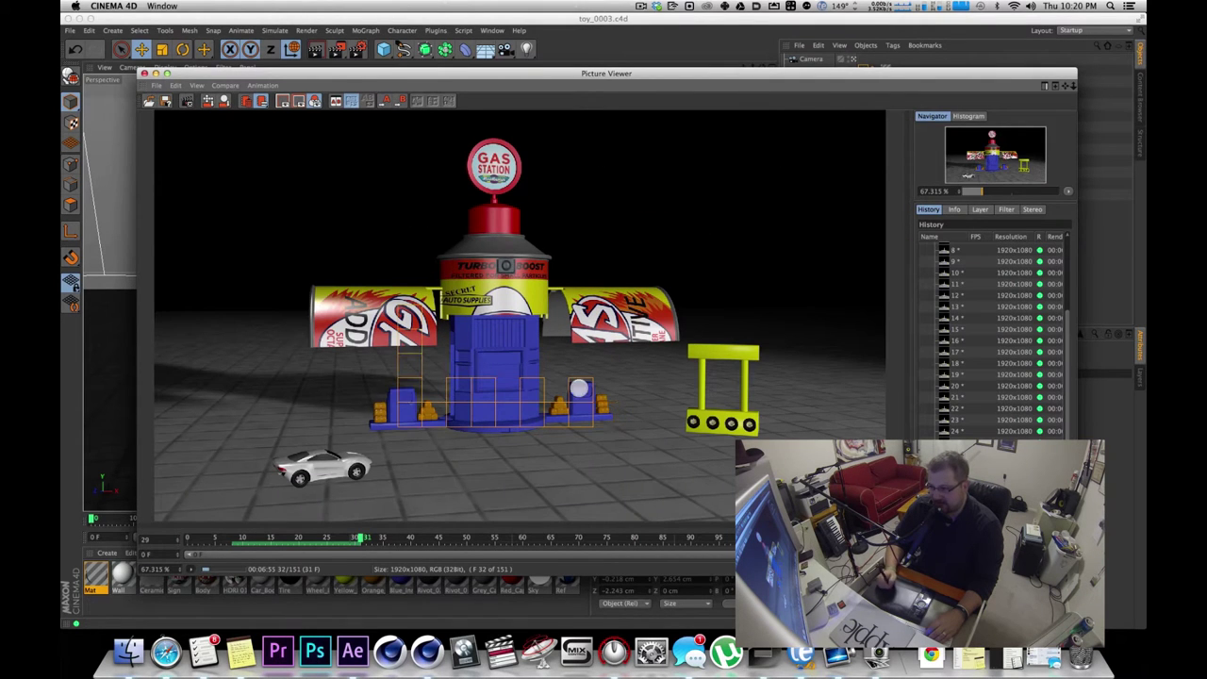
Switch to Finder and open a second, smaller window beside the tex folder window.
key(super+Tab)
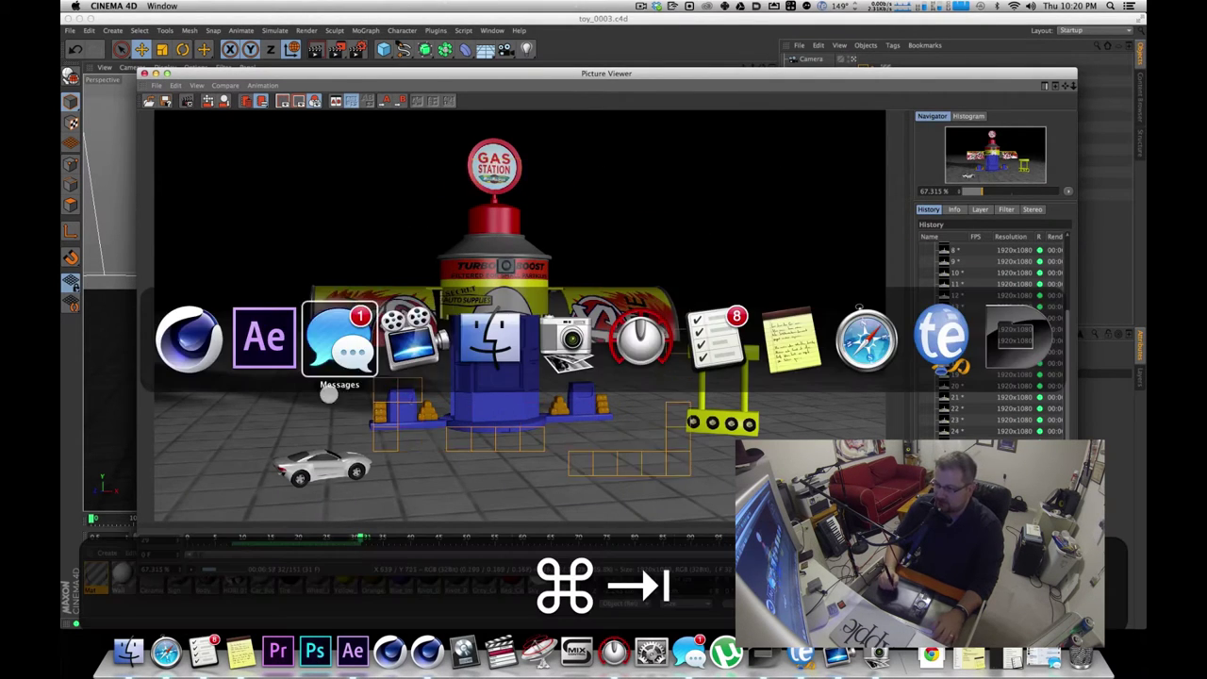
key(super+Tab)
key(super+Tab)
key(super+Tab)
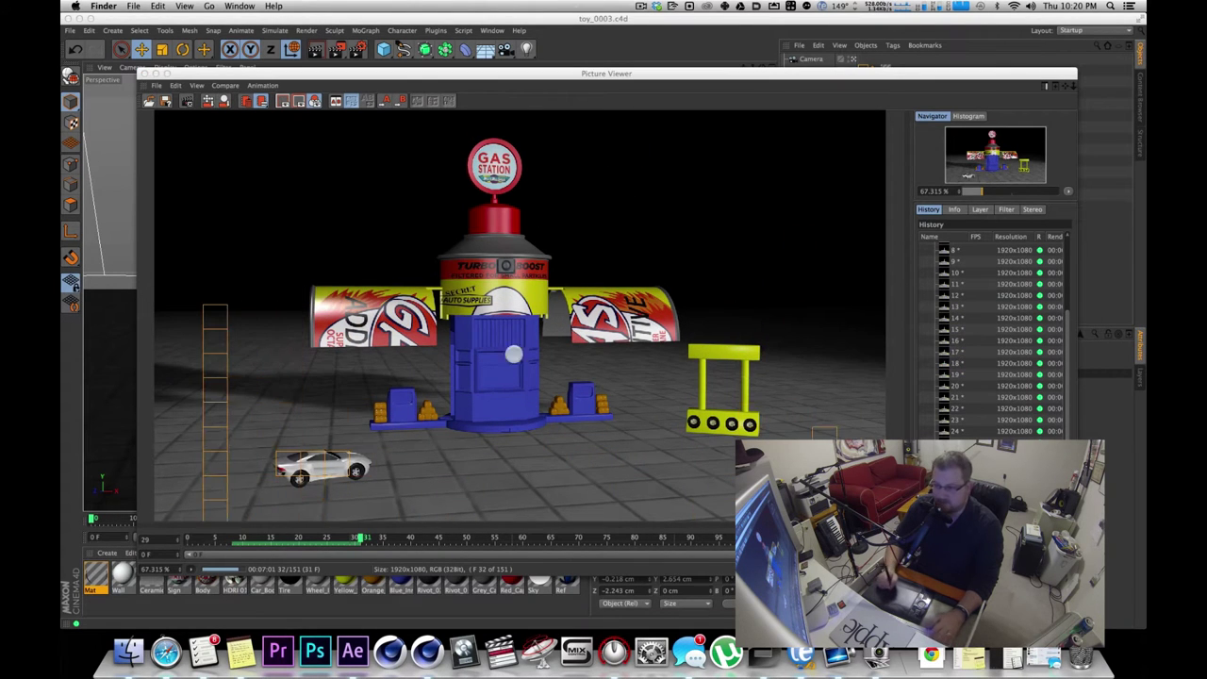
key(super+Tab)
key(super+Tab)
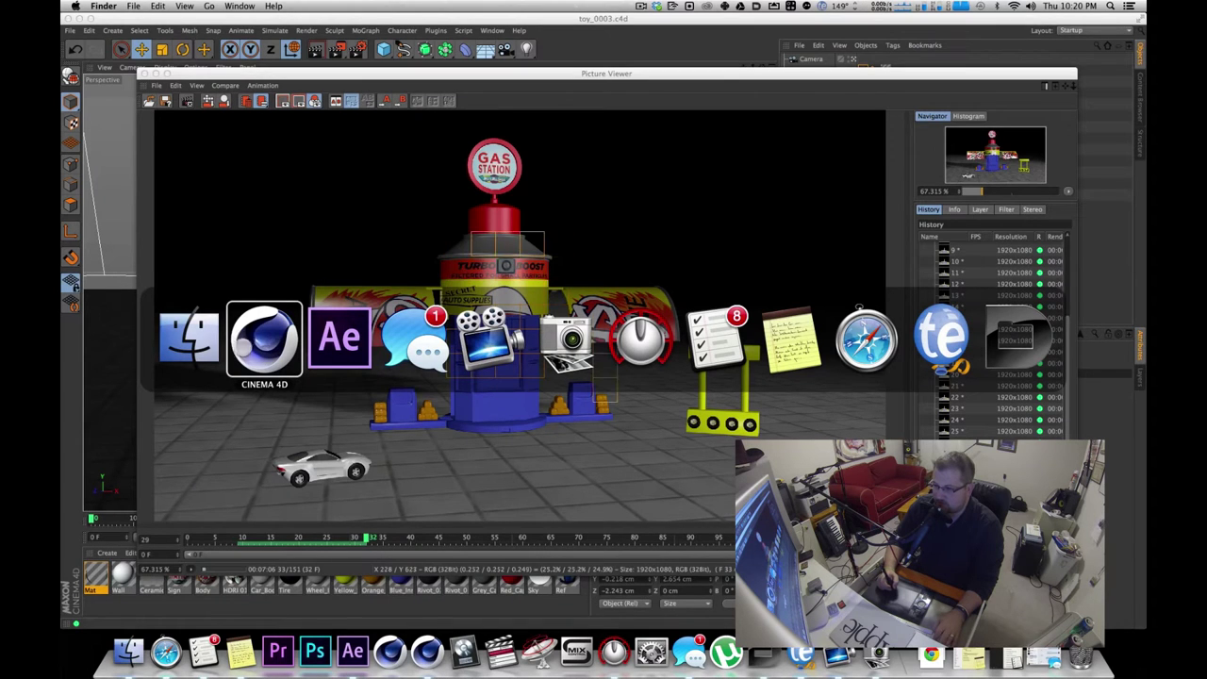
click(236, 349)
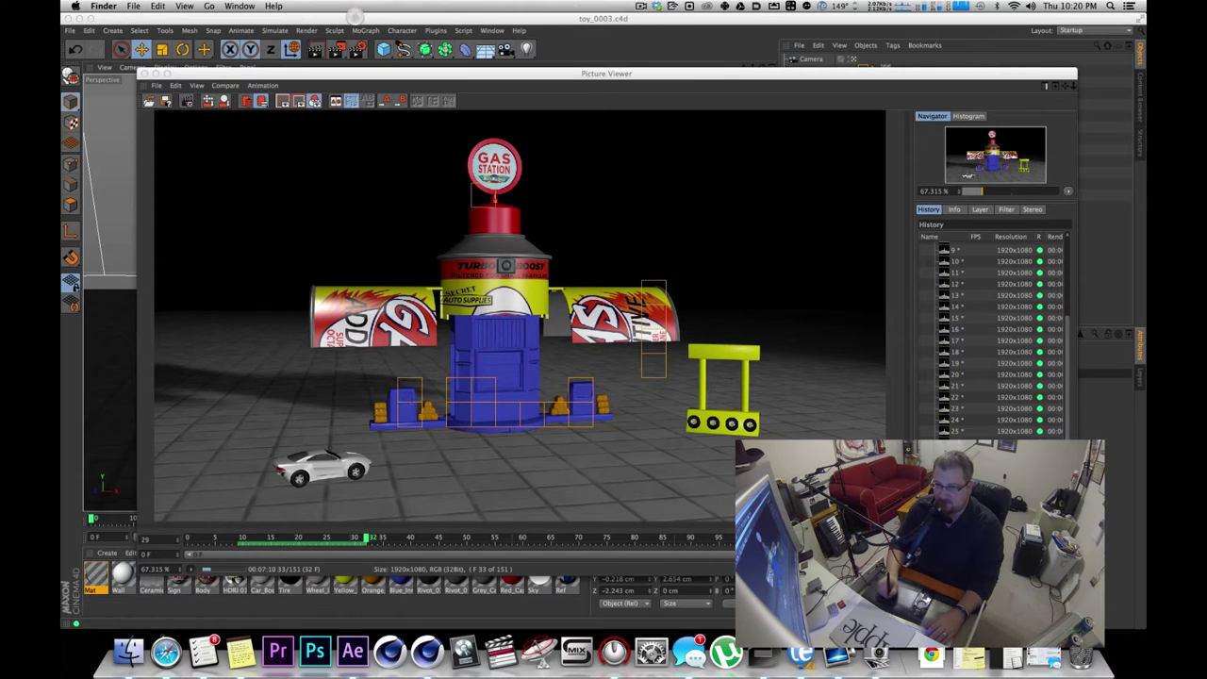
drag(62, 19, 363, 19)
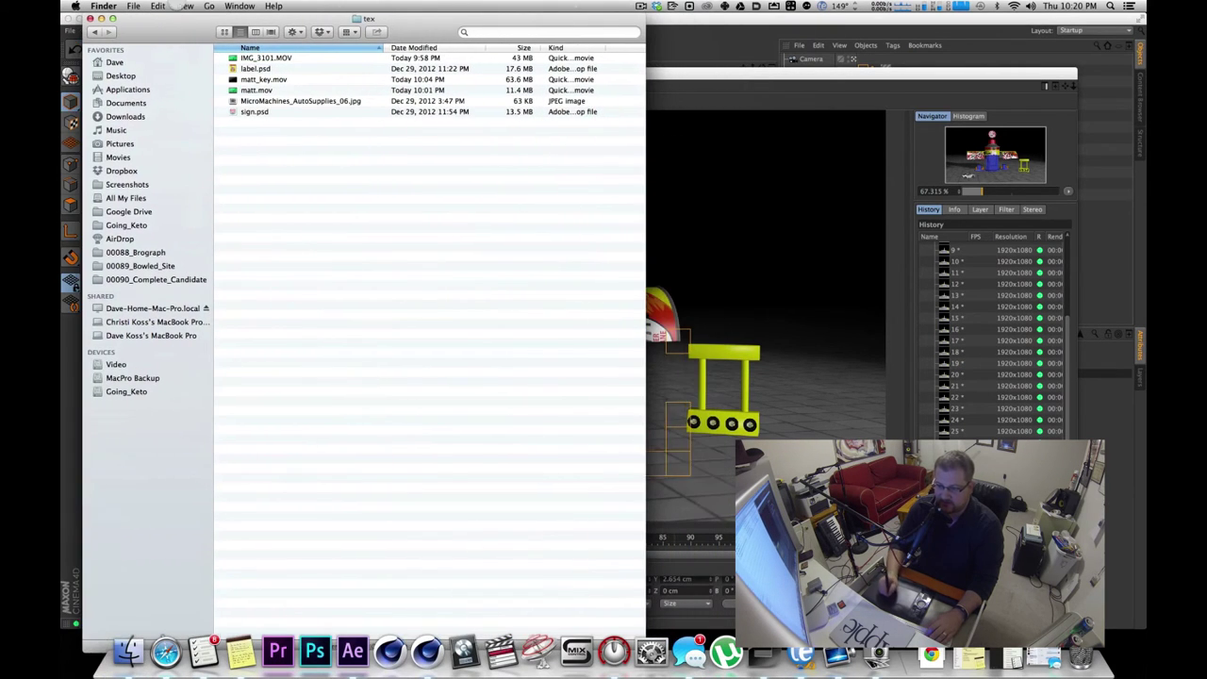
key(super+n)
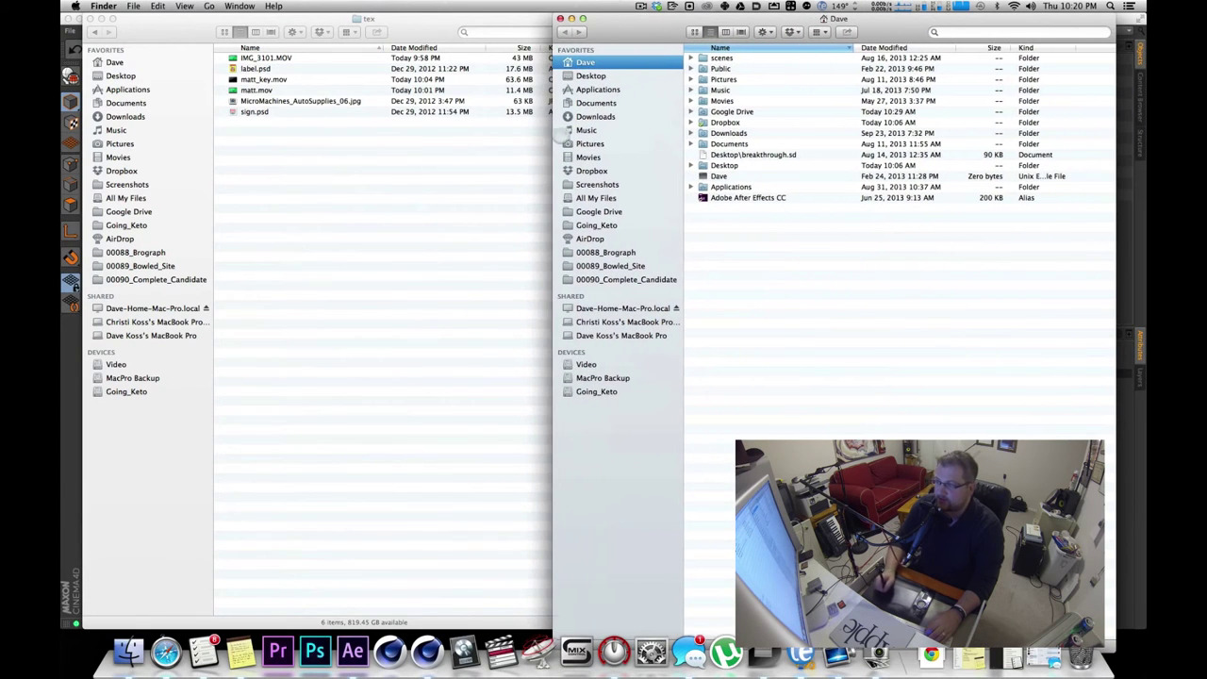
drag(1111, 622, 943, 563)
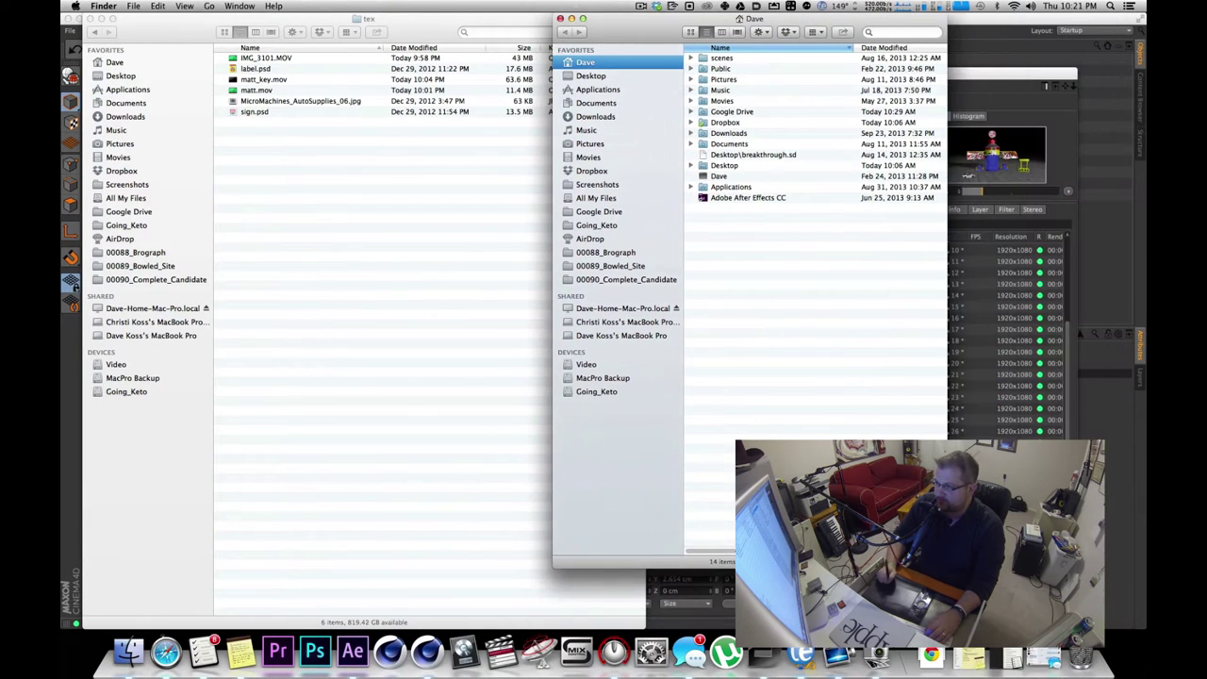
Browse the smaller Finder window to the CINEMA 4D R15 folder inside Applications > MAXON.
drag(610, 19, 709, 39)
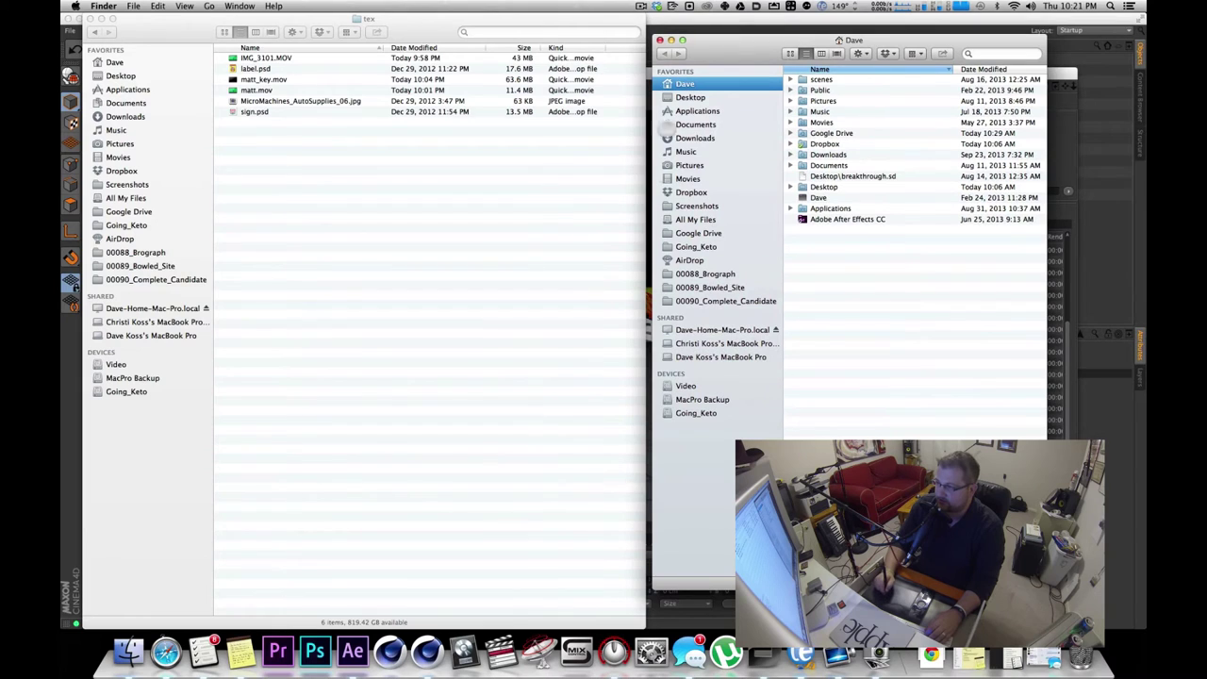
click(698, 110)
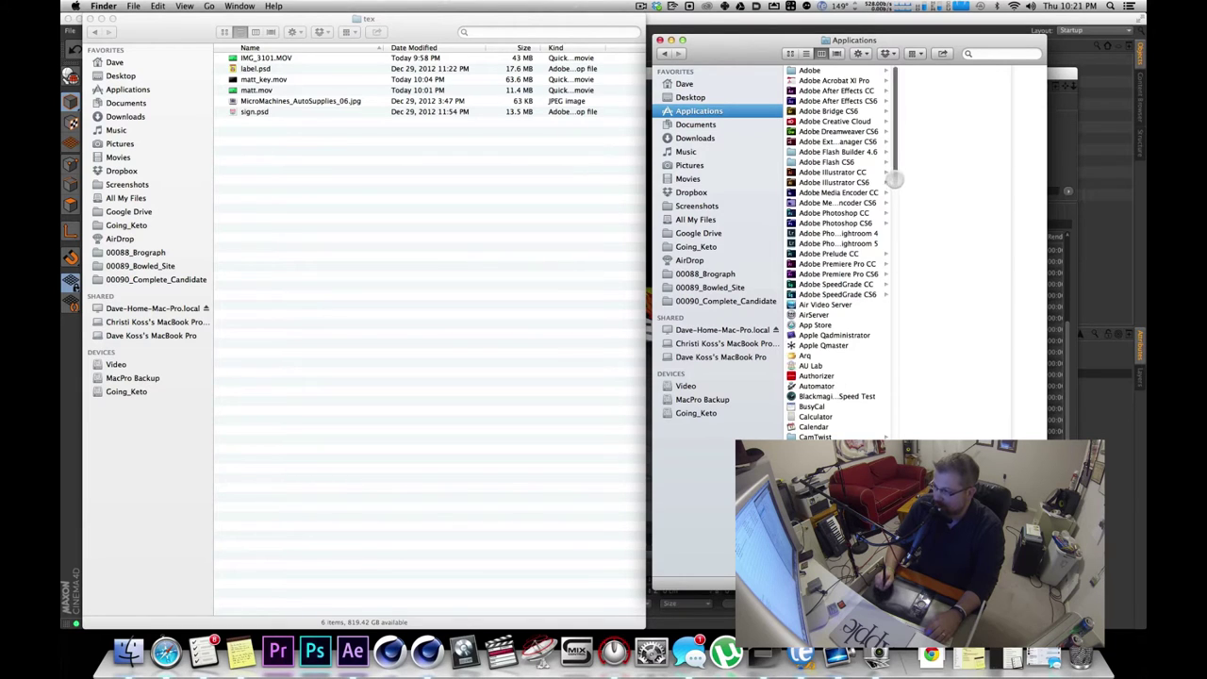
drag(894, 174, 885, 272)
scroll(884, 272, down, 15)
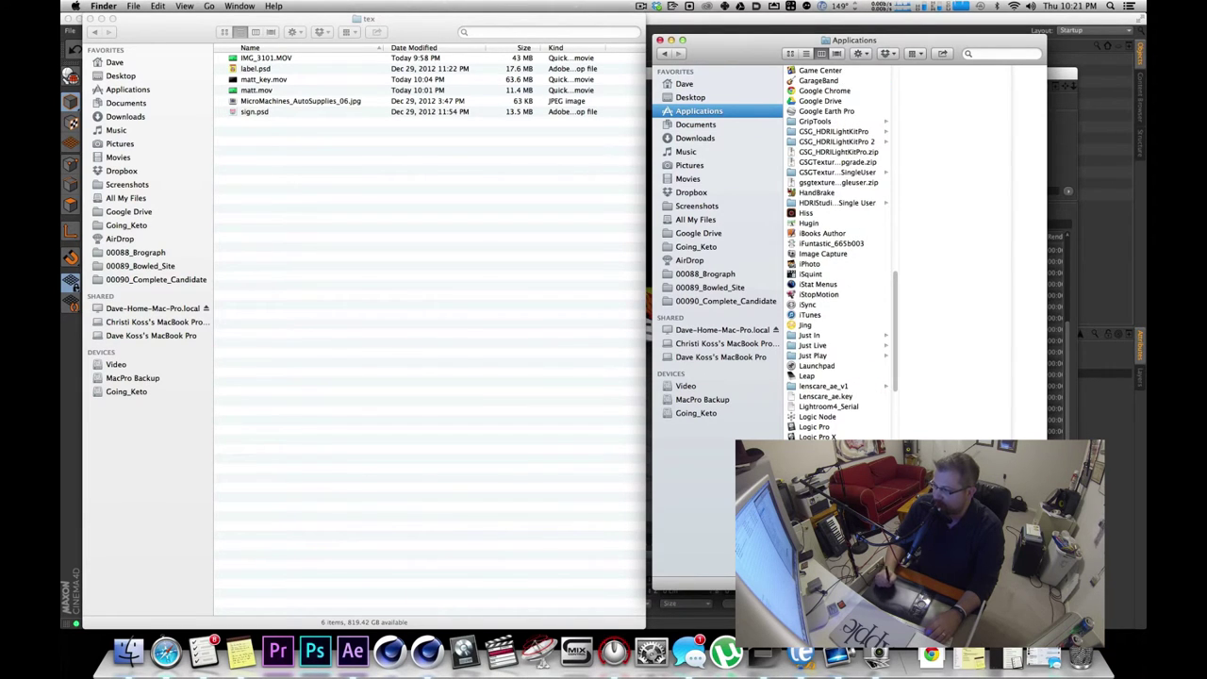
click(830, 498)
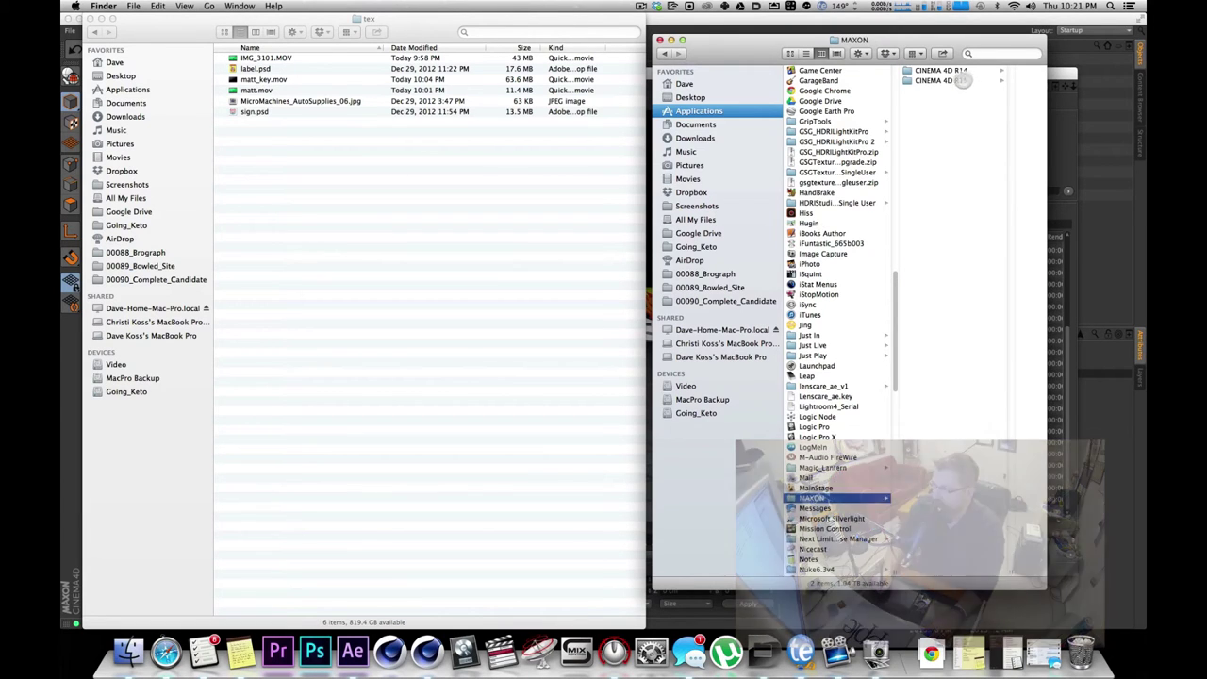
click(941, 82)
drag(954, 42, 712, 34)
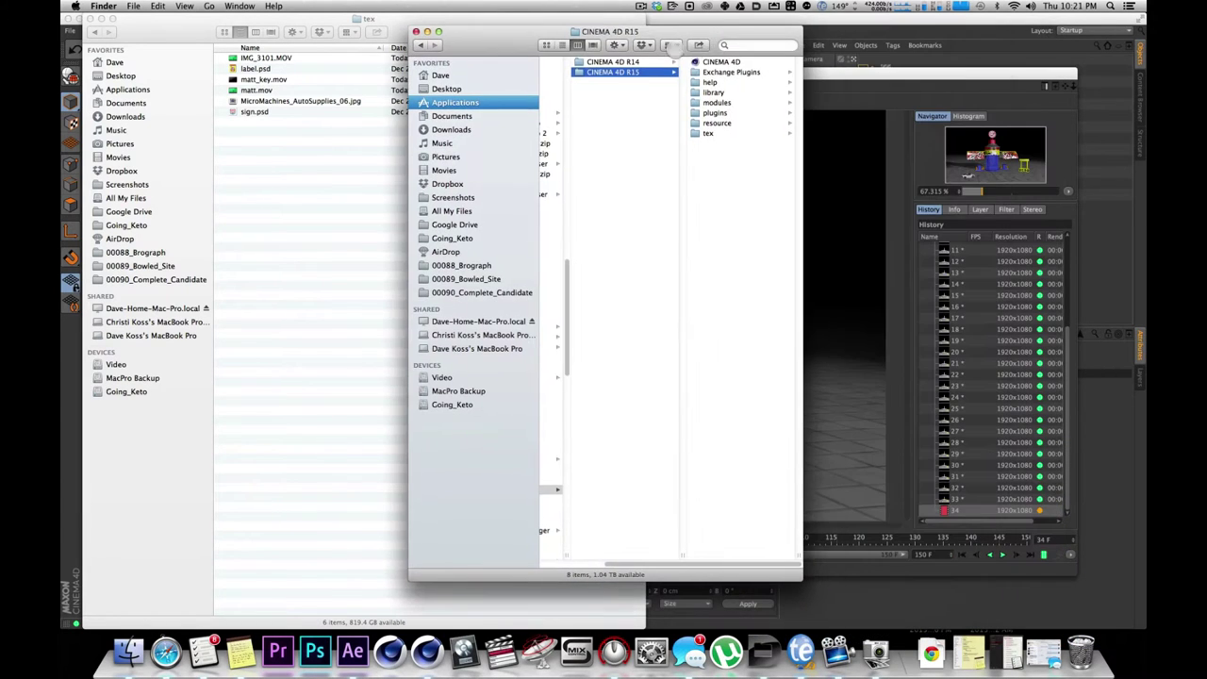
Open the aftereffects folder inside Exchange Plugins and widen the Finder window to show more folder levels.
click(717, 73)
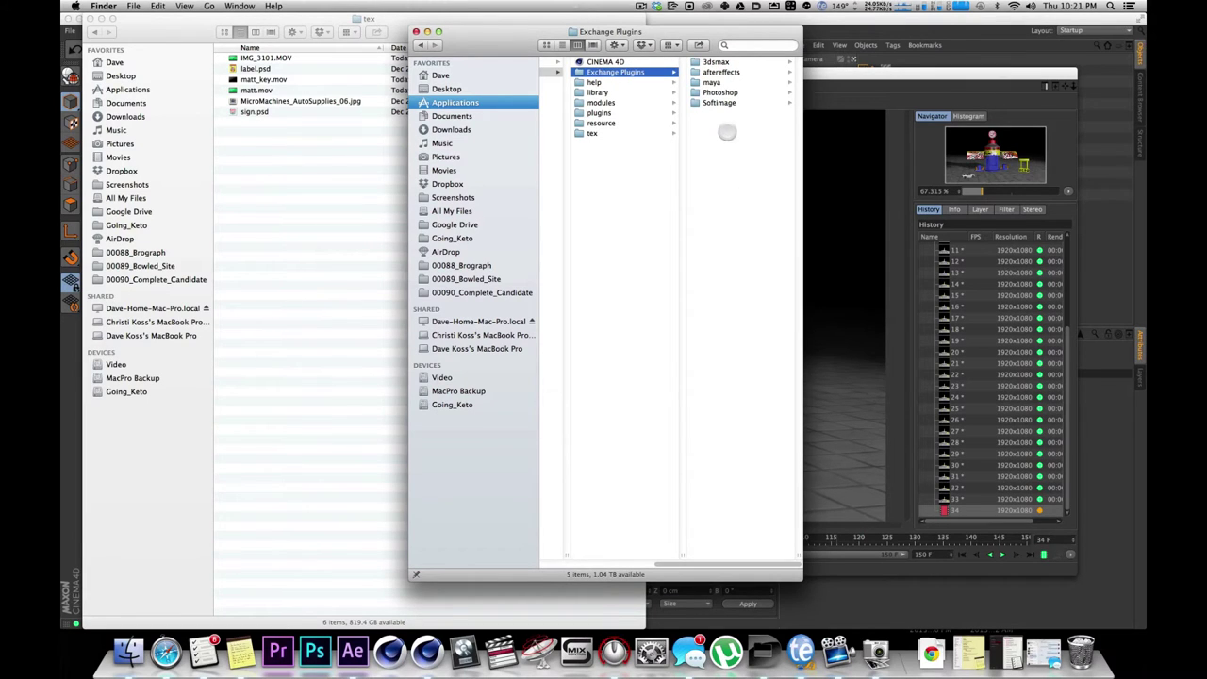
click(716, 72)
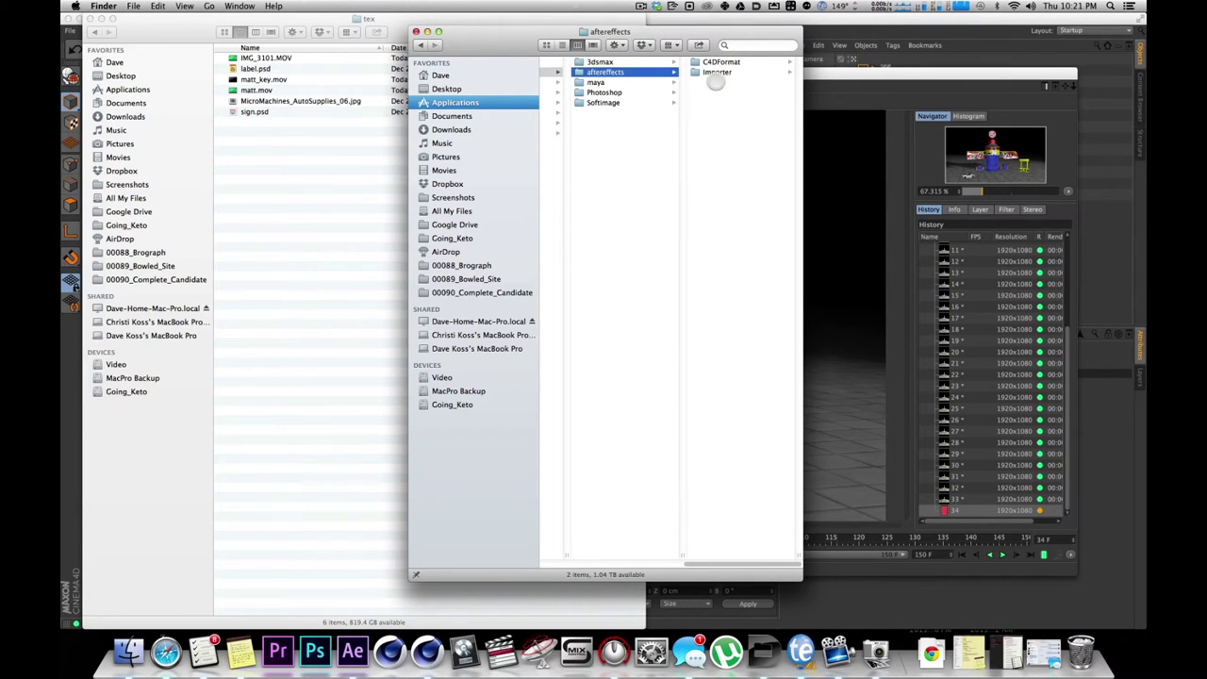
drag(719, 31, 696, 29)
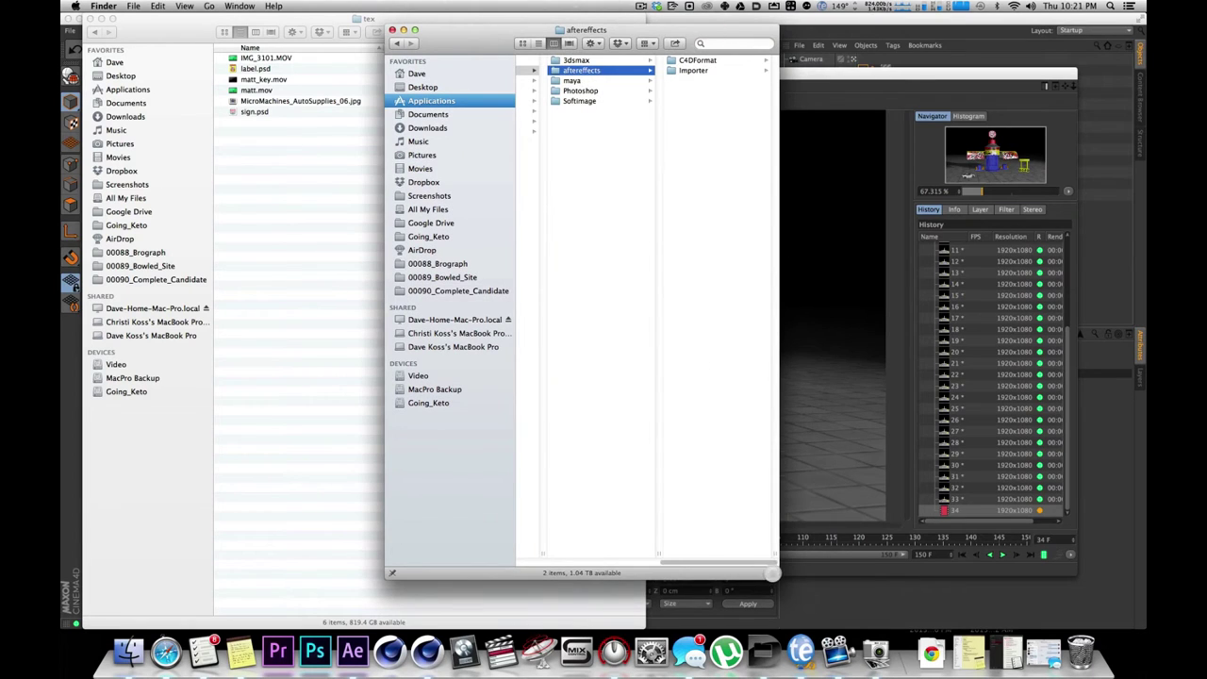
drag(771, 572, 1074, 577)
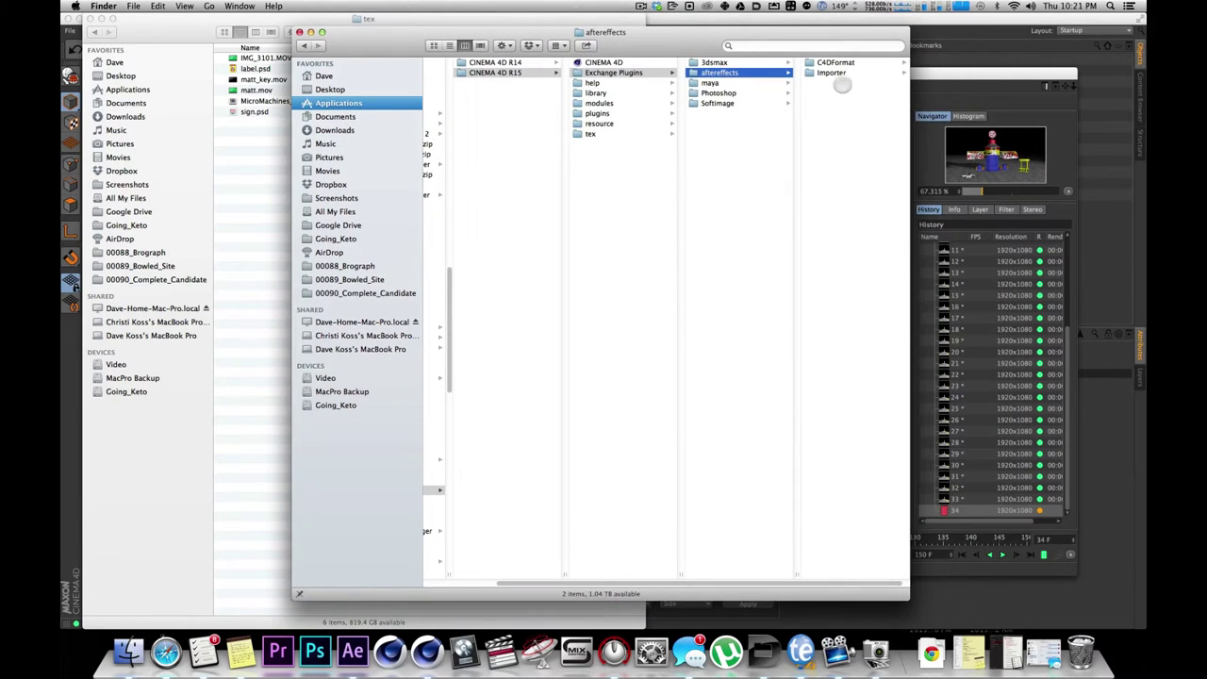
Examine the C4DFormat and Importer plugin folders, opening Importer's OSX > CS5-CS6 folder.
click(835, 73)
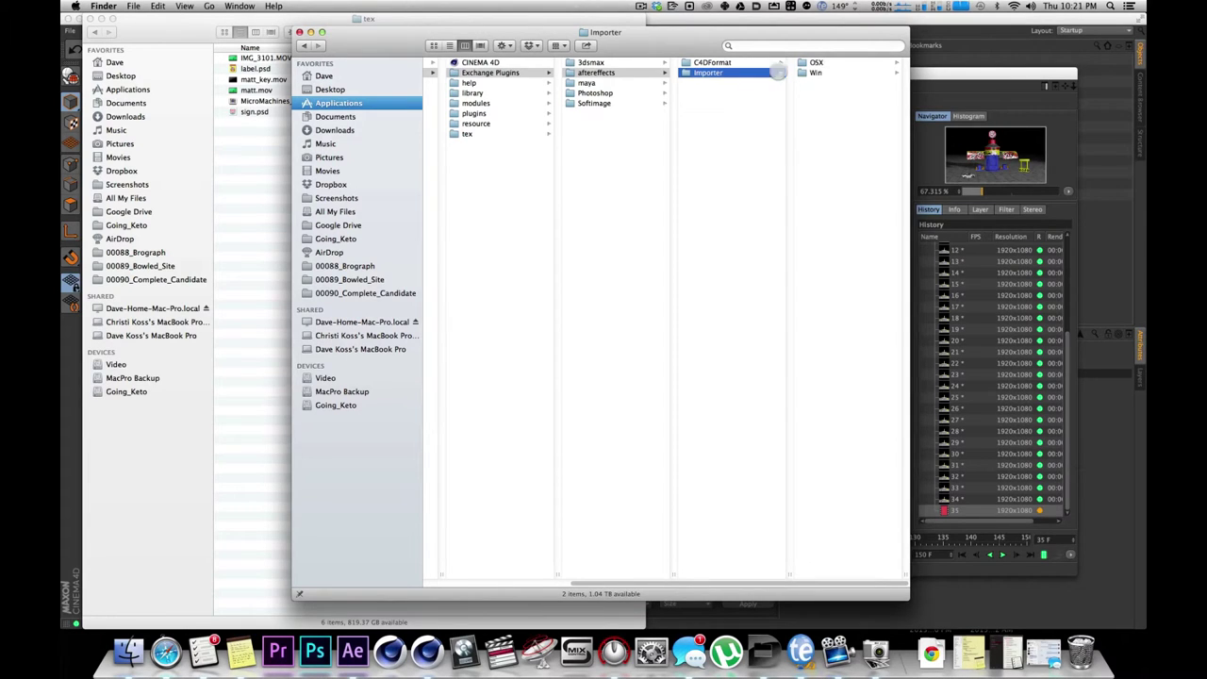
click(769, 63)
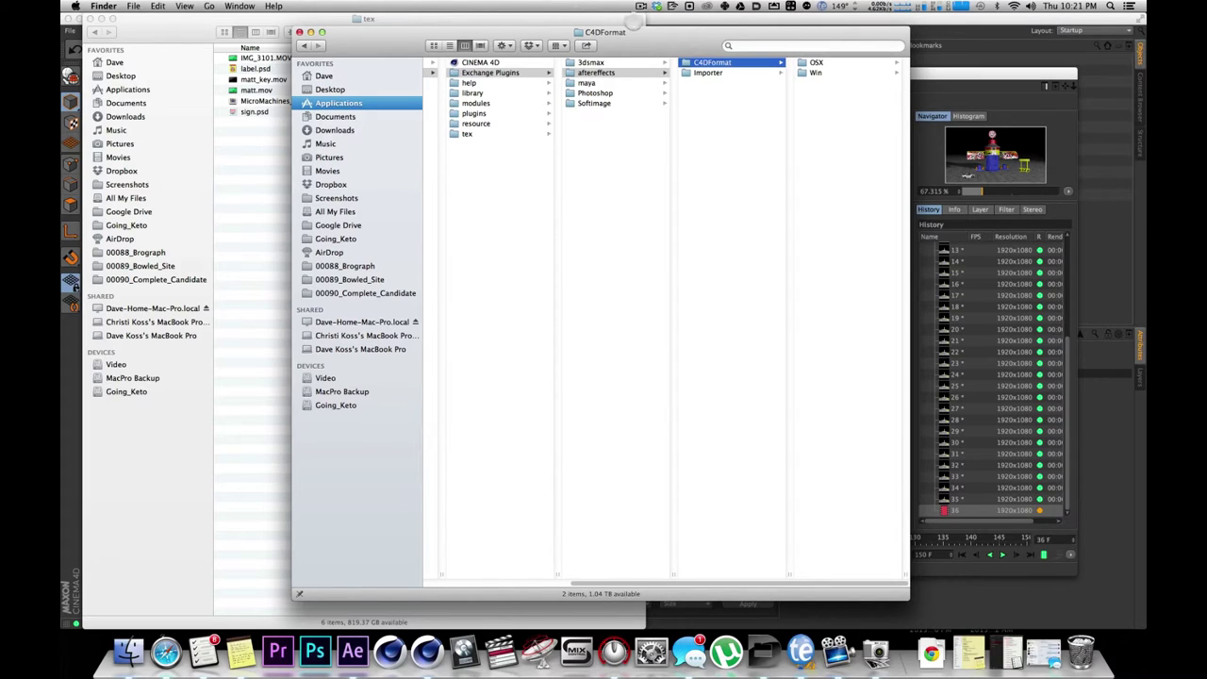
click(698, 106)
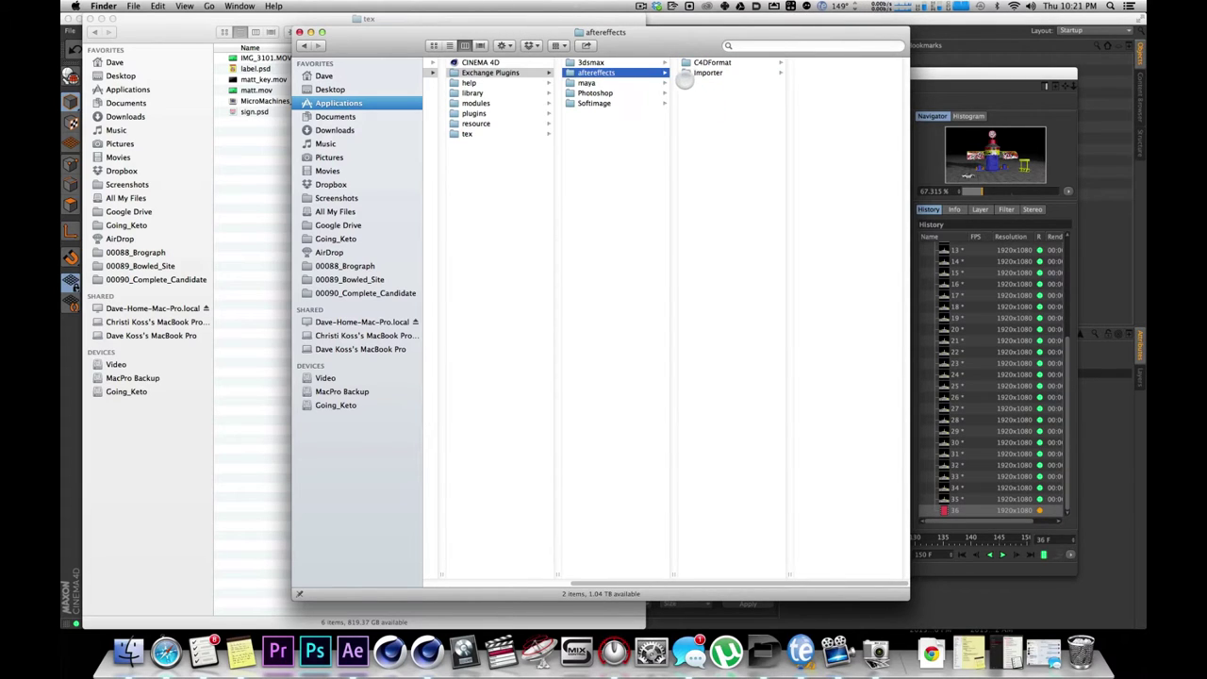
click(709, 72)
click(814, 63)
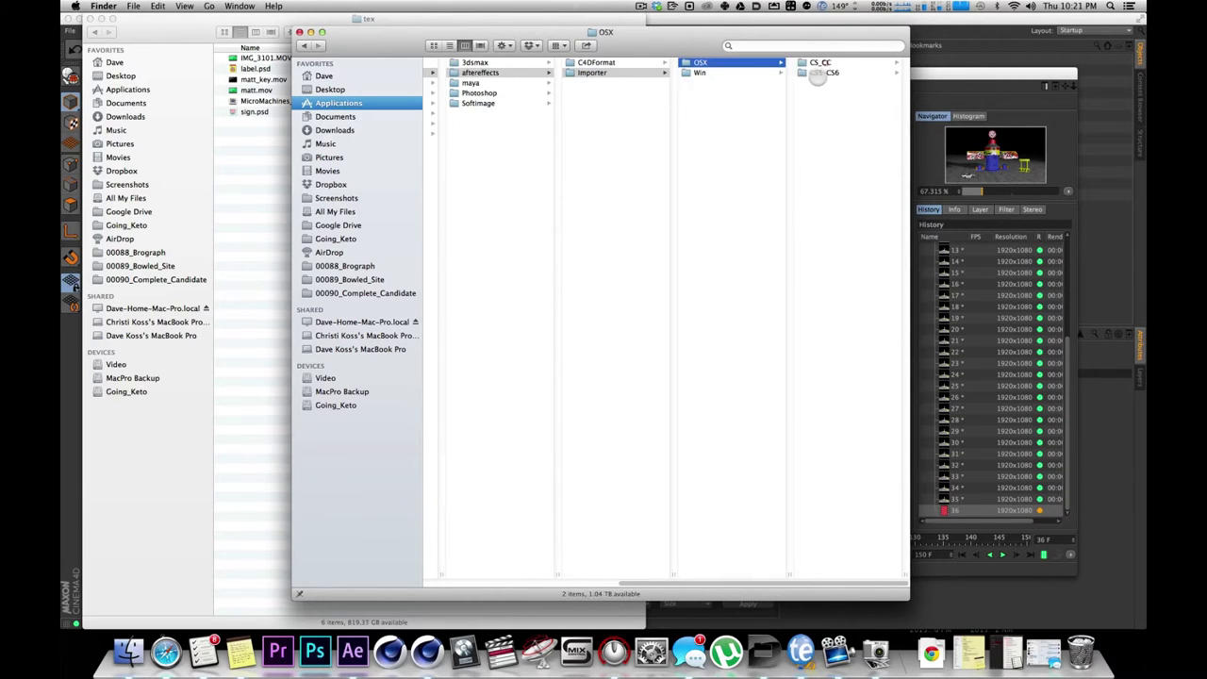
click(816, 74)
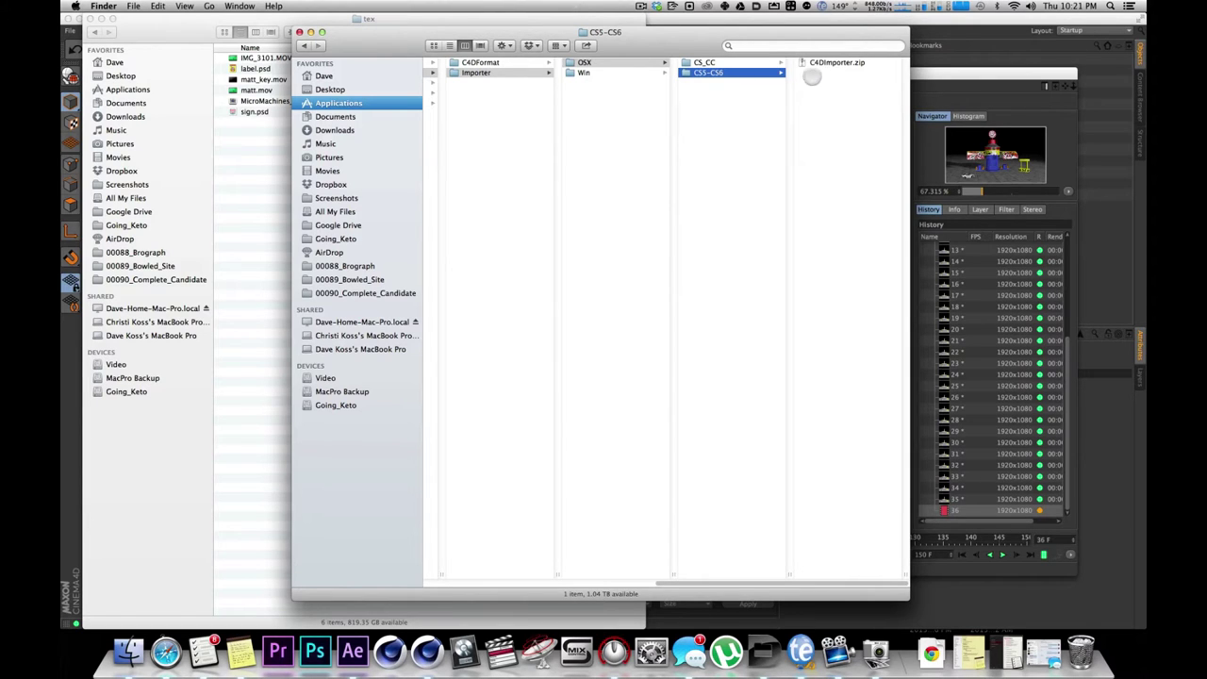
Close both Finder windows and return to CINEMA 4D, moving the Picture Viewer away from the scene.
key(super+w)
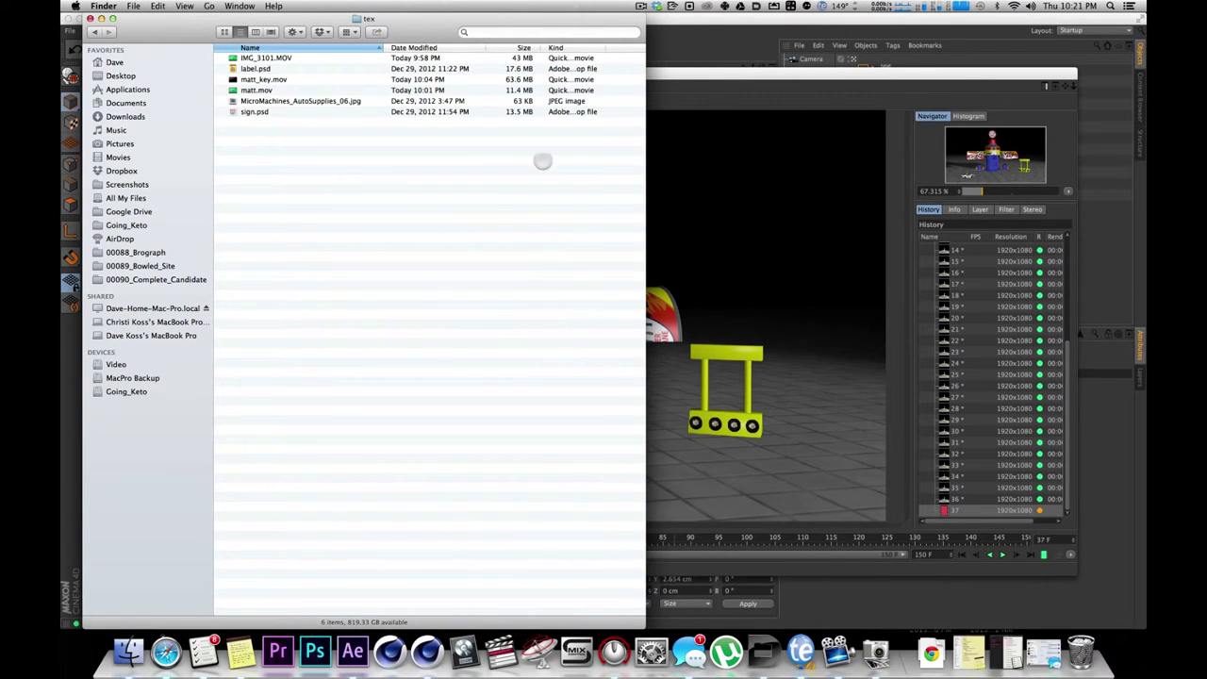
key(super+w)
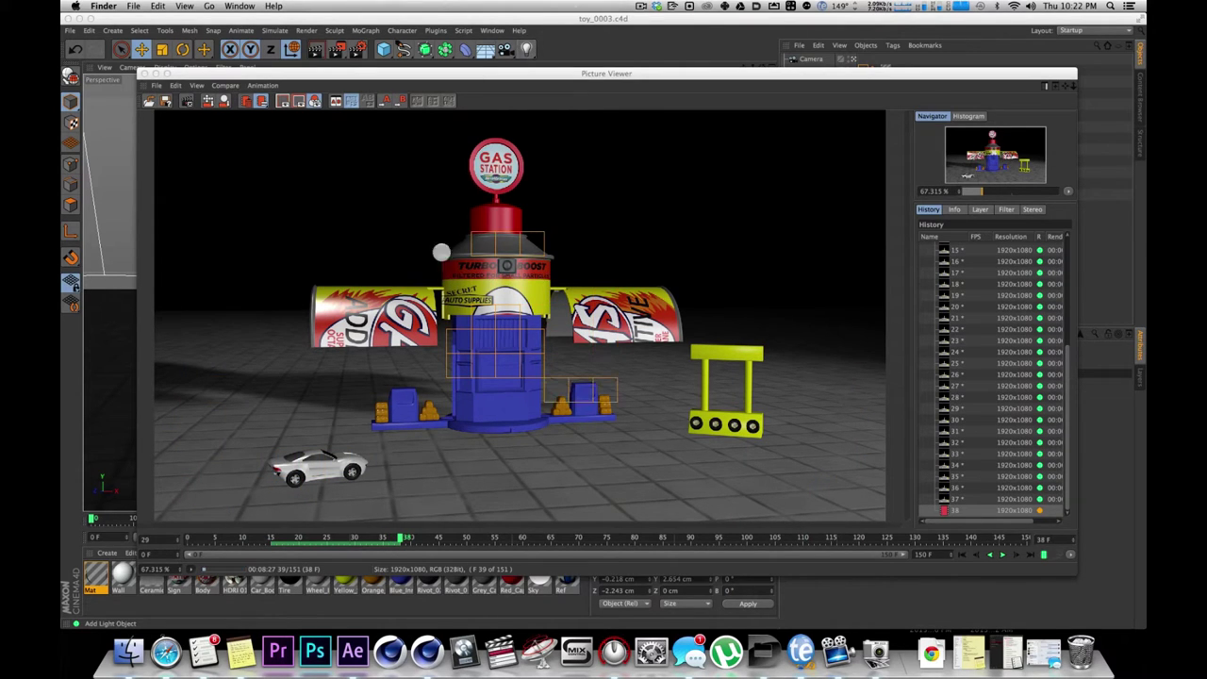
click(427, 650)
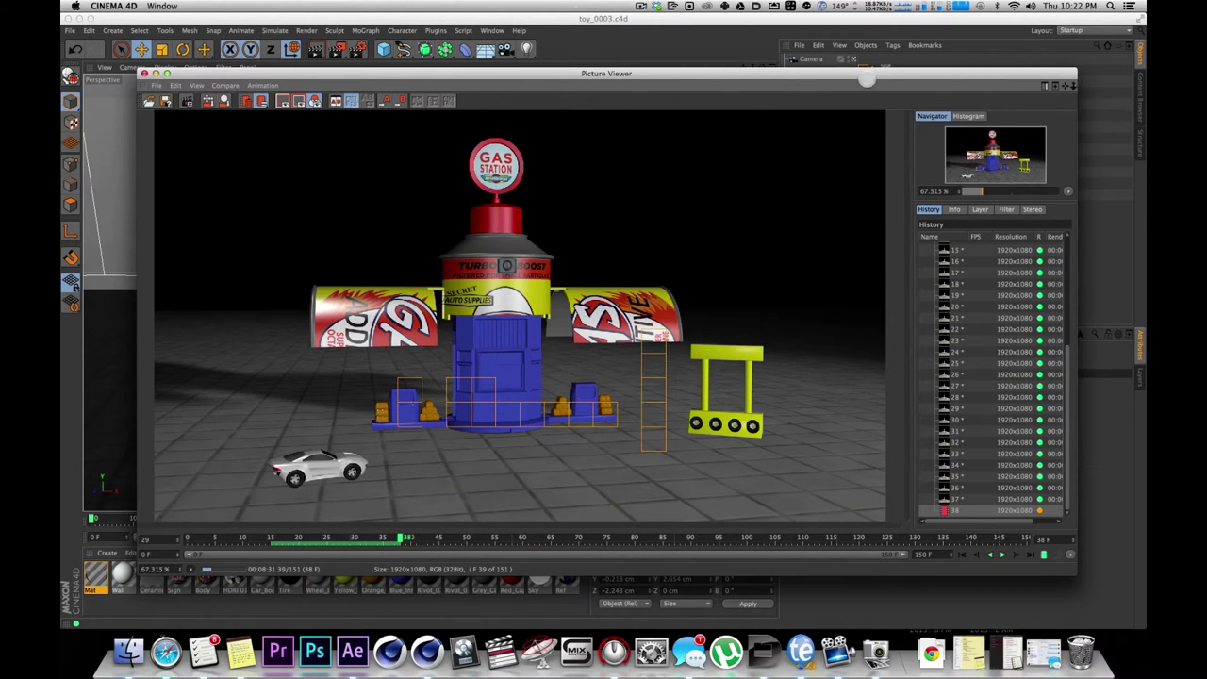
drag(927, 76, 60, 75)
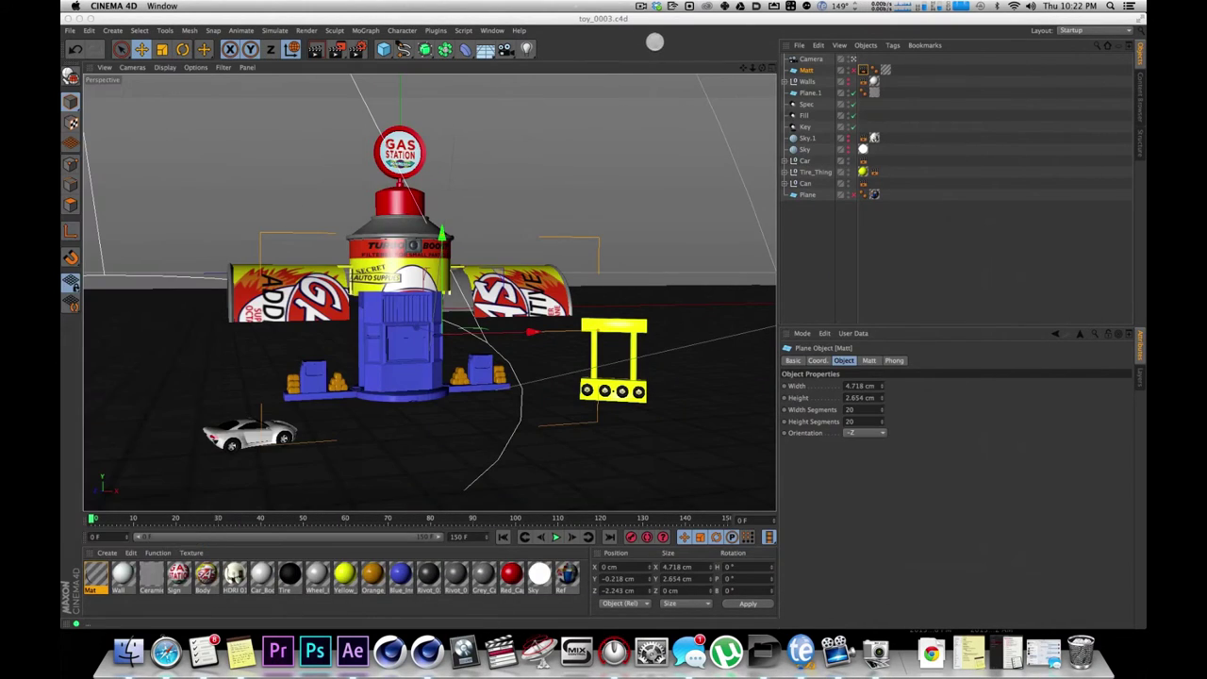
Open the Save render settings and expand the Compositing Project File section, enlarging the window to show all its options.
key(super+b)
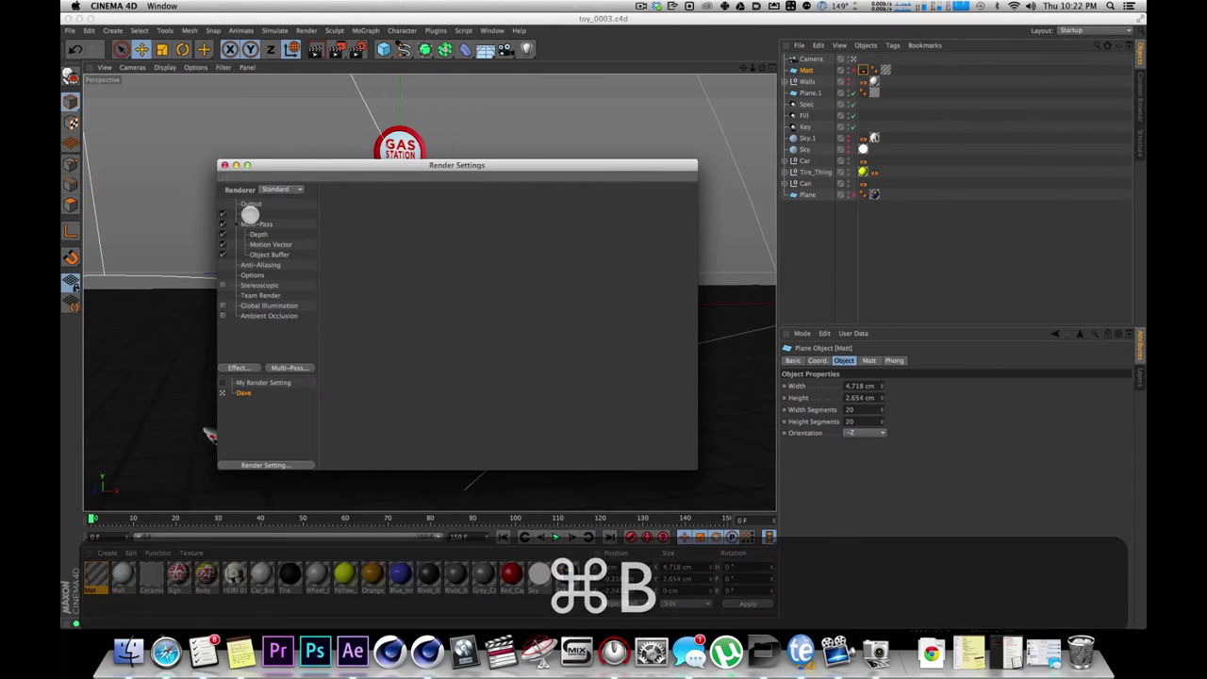
click(245, 214)
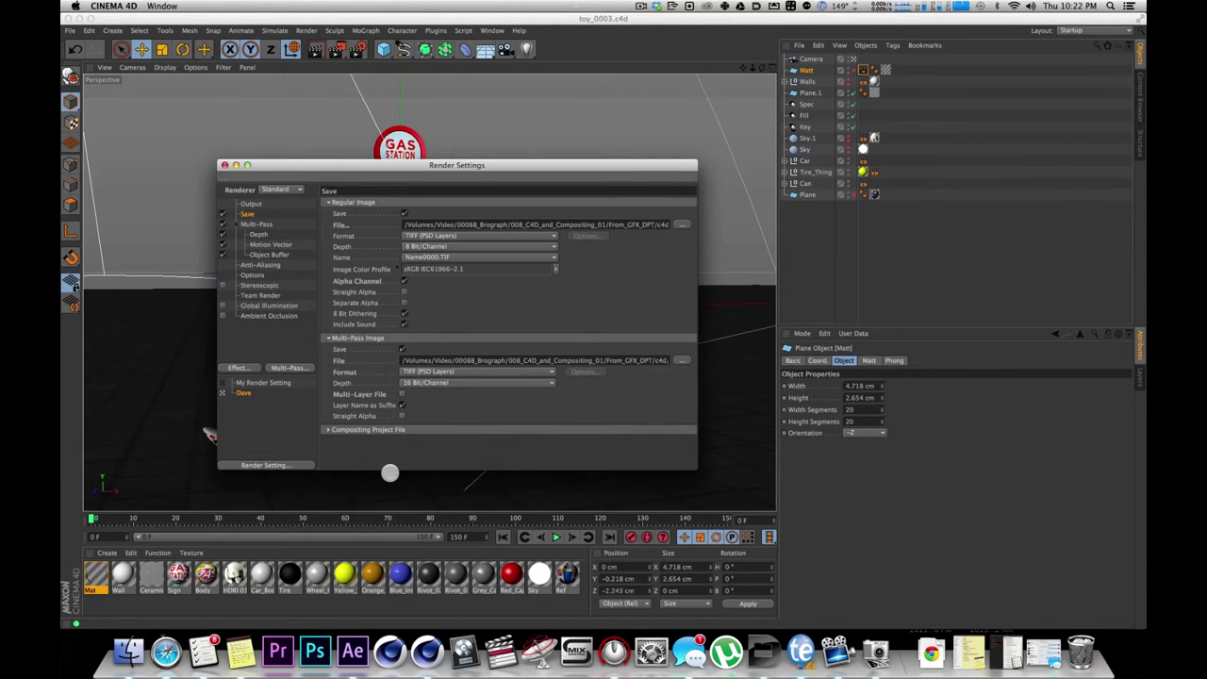
click(327, 430)
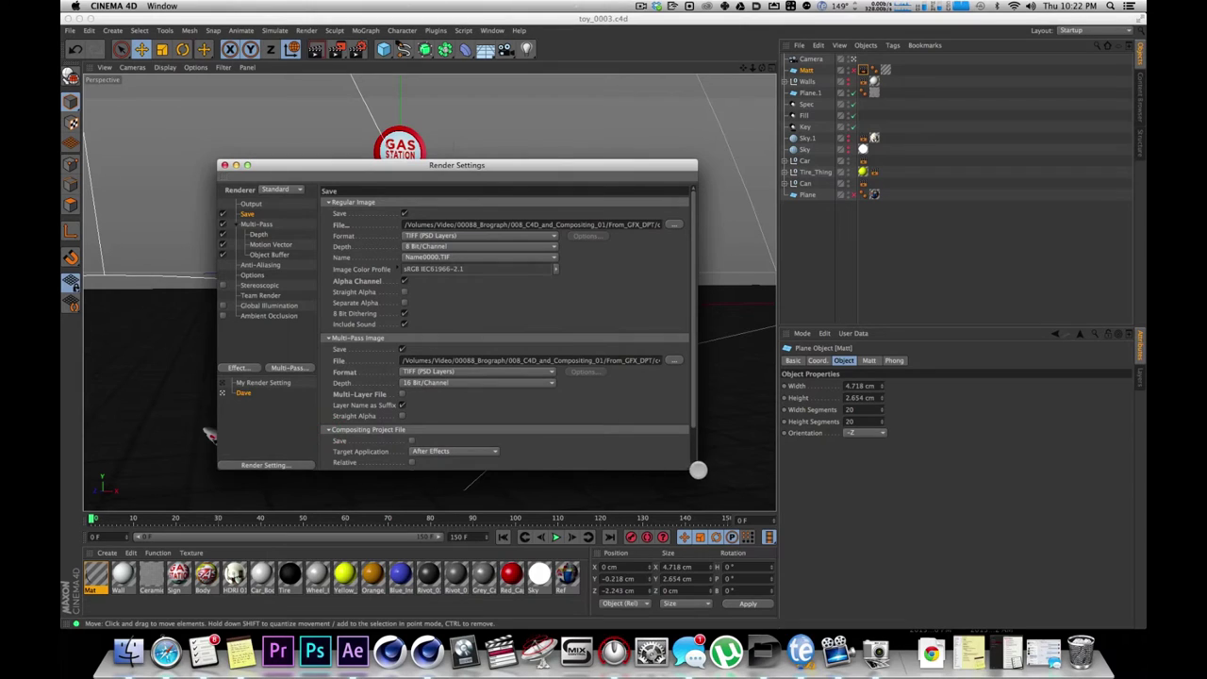
drag(694, 473, 714, 571)
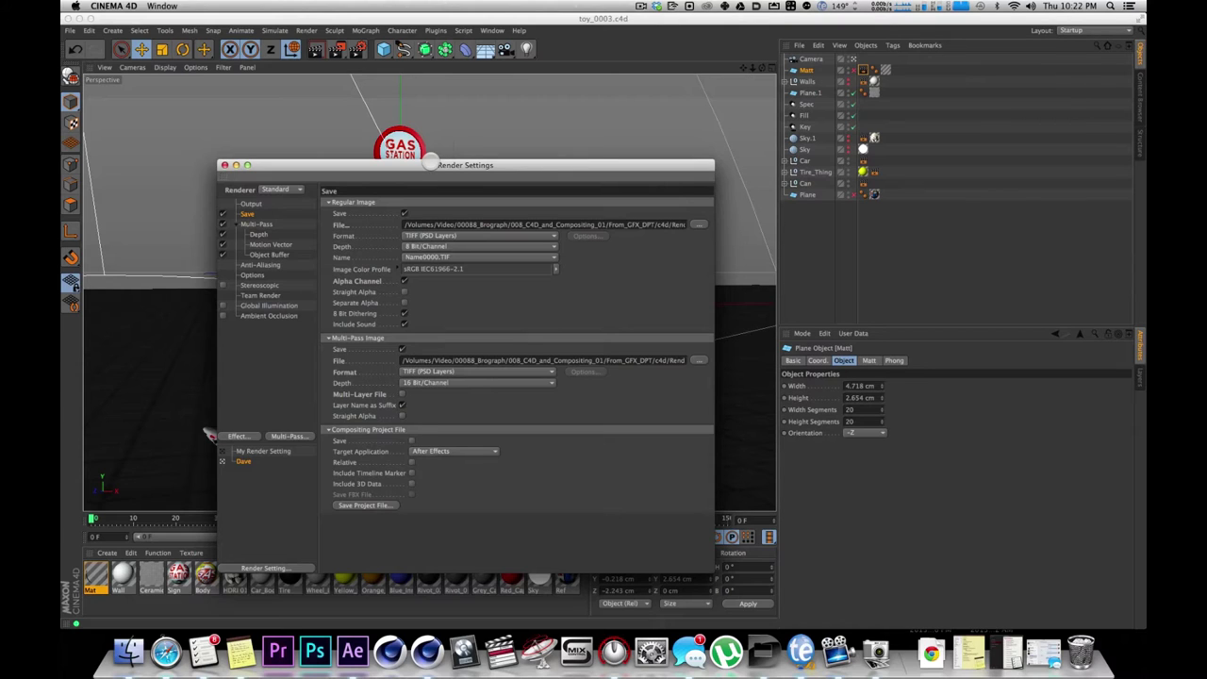
Check the Matt plane's External Compositing tag and enable Include 3D Data for the After Effects compositing project file.
click(865, 71)
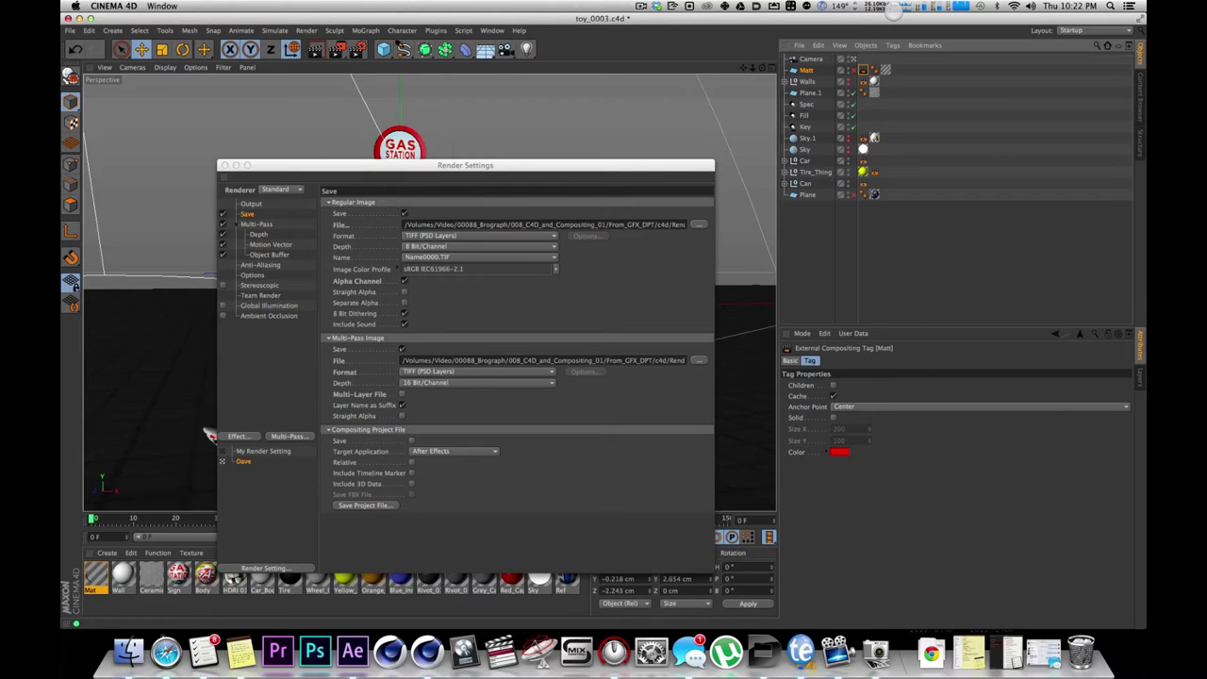
click(525, 441)
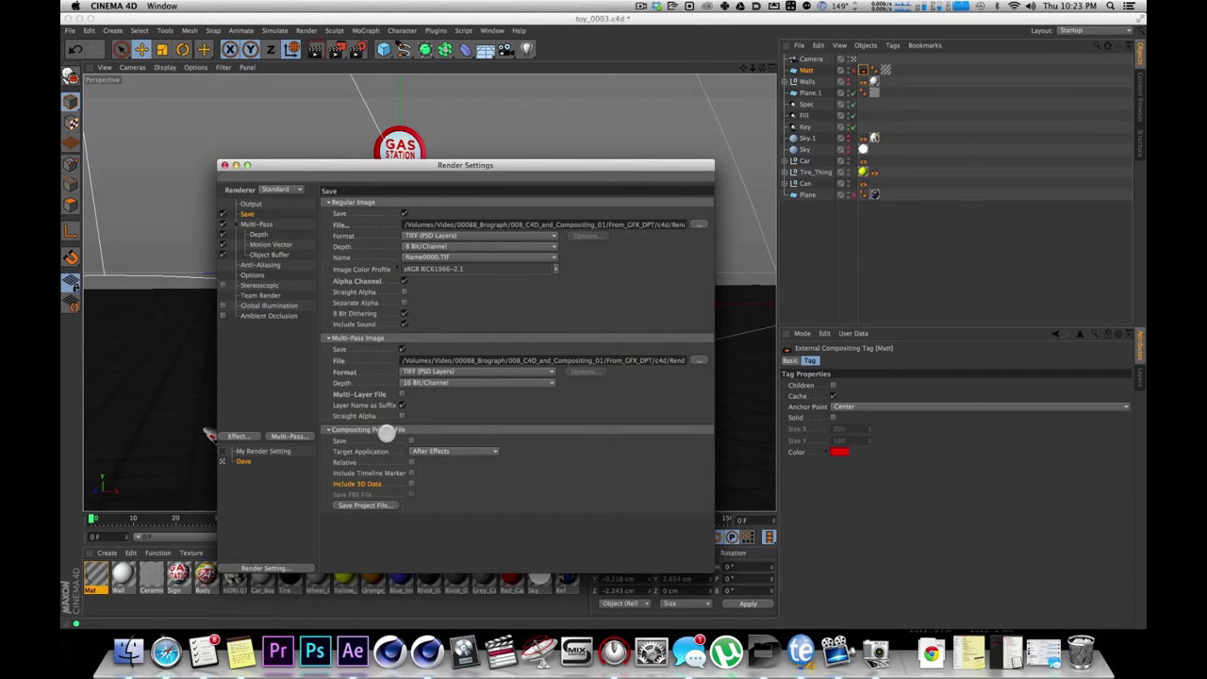
click(412, 484)
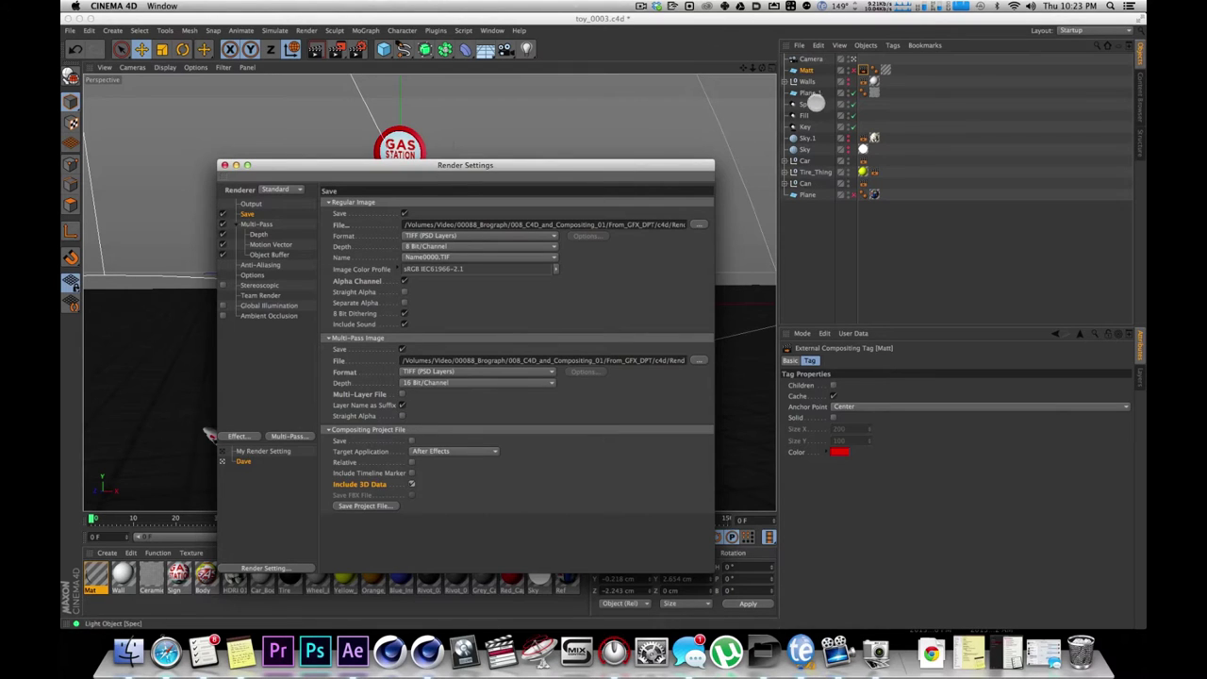
click(857, 74)
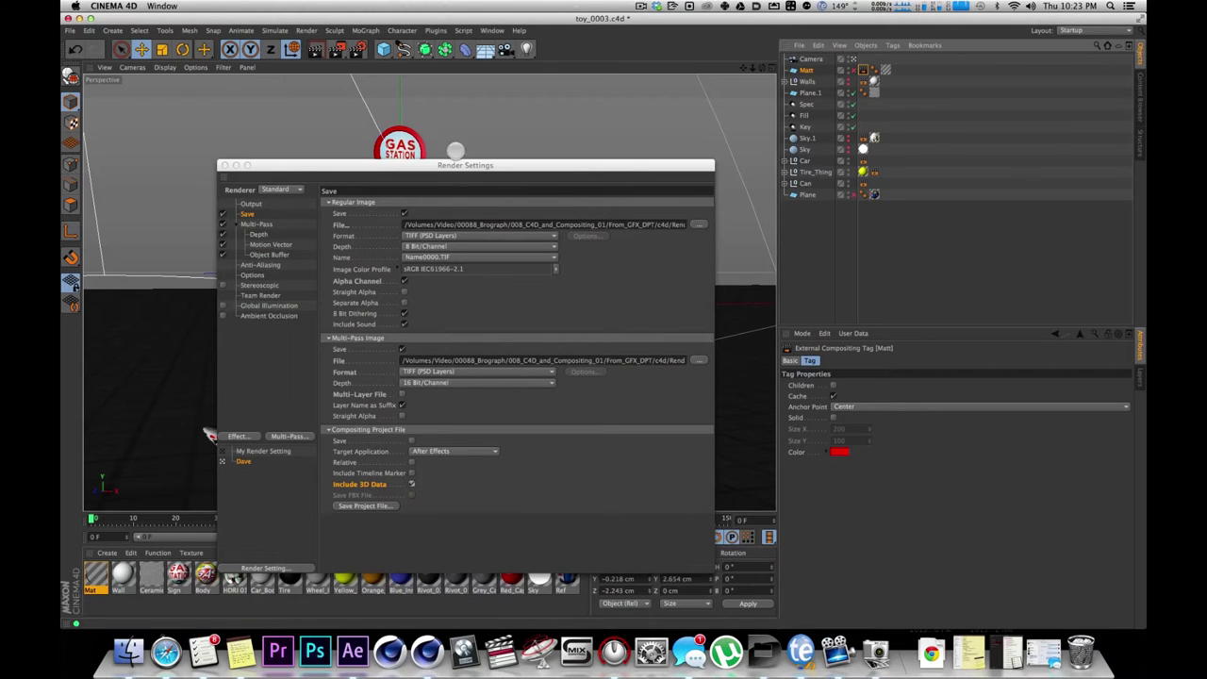
Save the compositing project file as toy_0003.aec in the c4d folder, and reposition the Render Settings window.
click(382, 505)
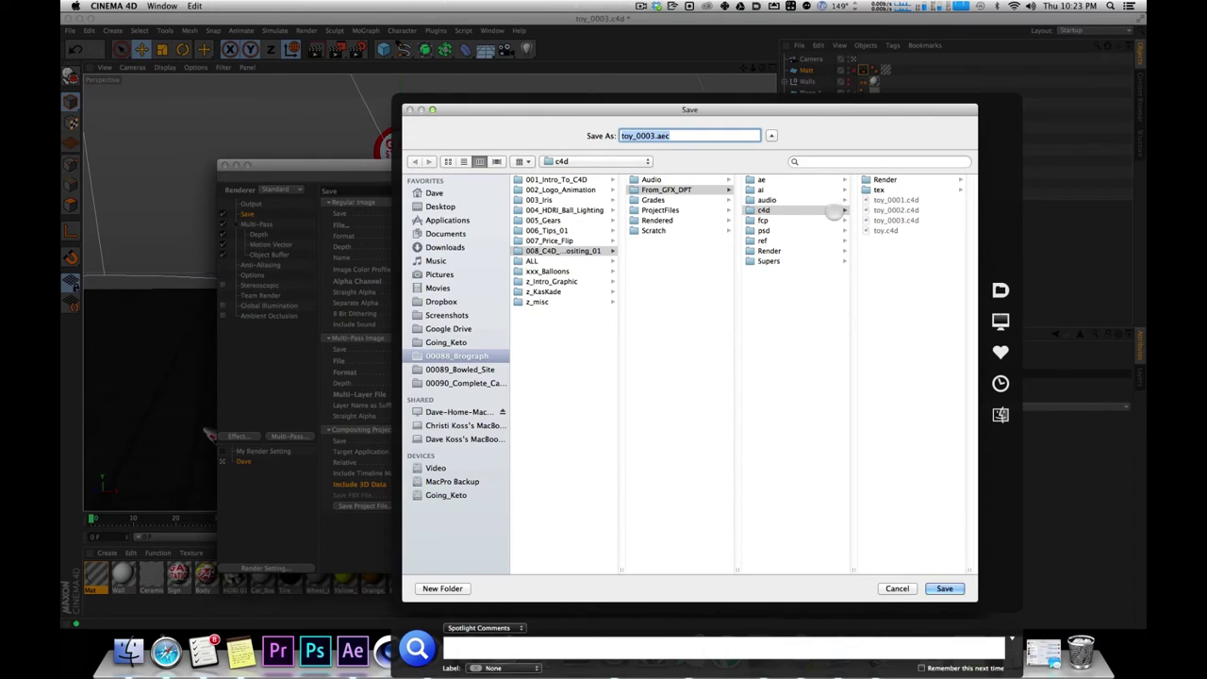
click(792, 210)
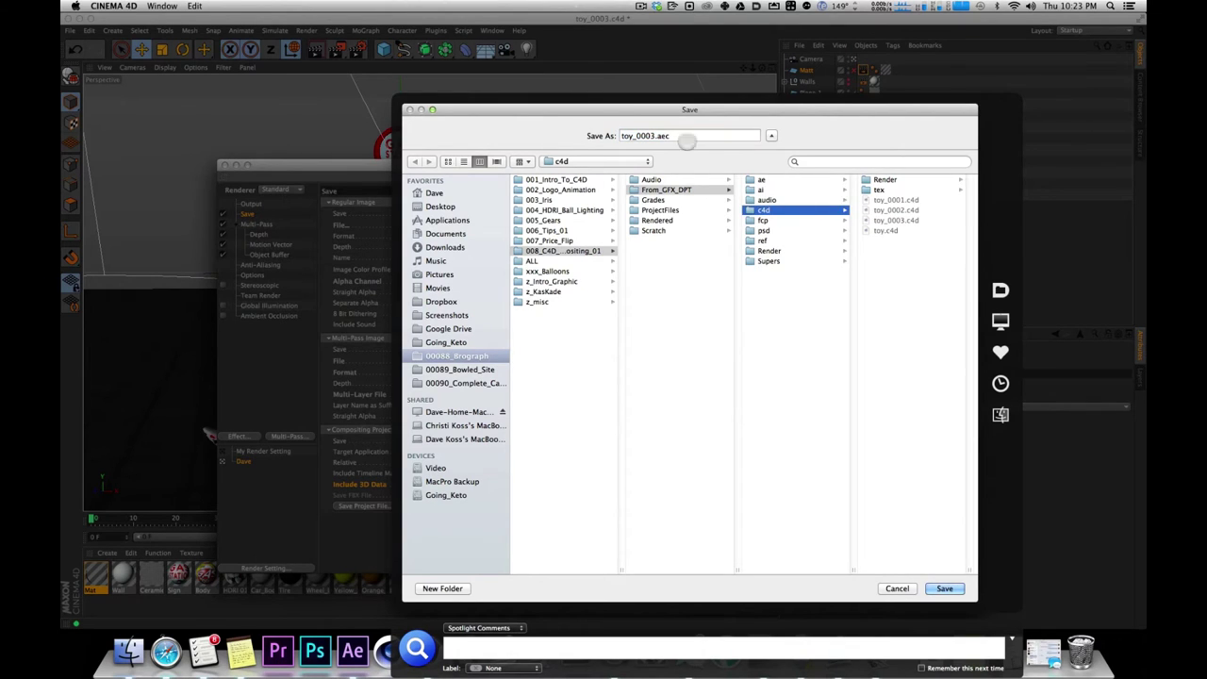
click(686, 137)
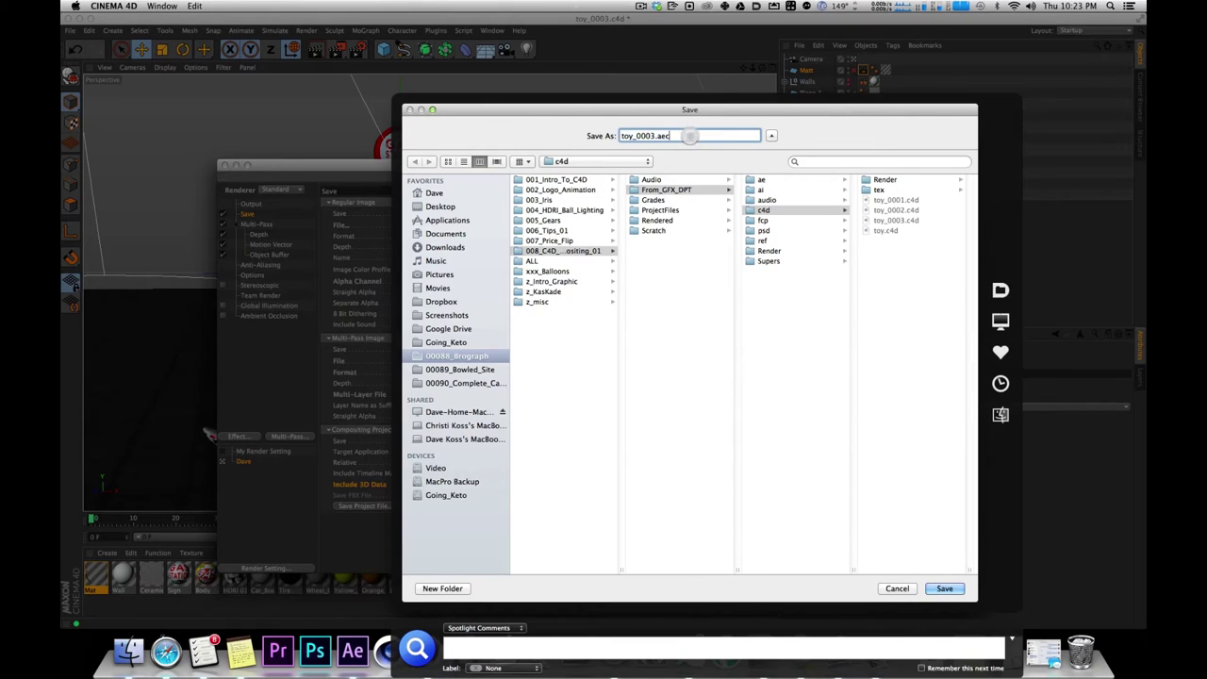
click(695, 136)
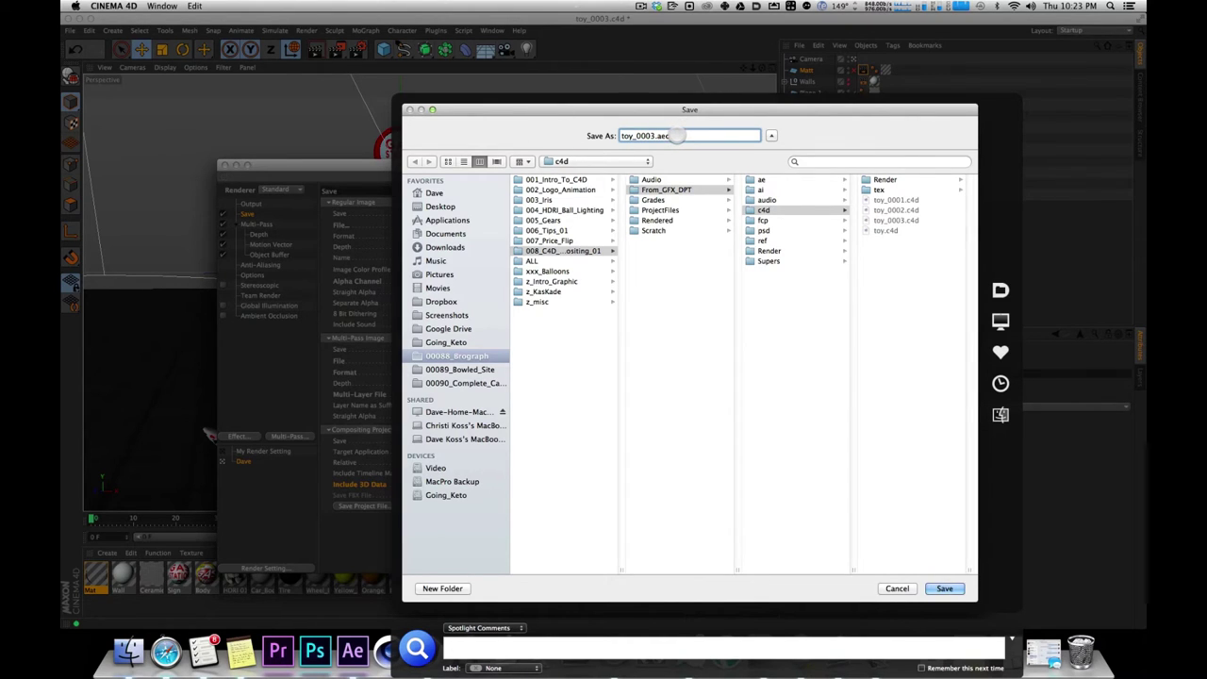
drag(678, 136, 550, 127)
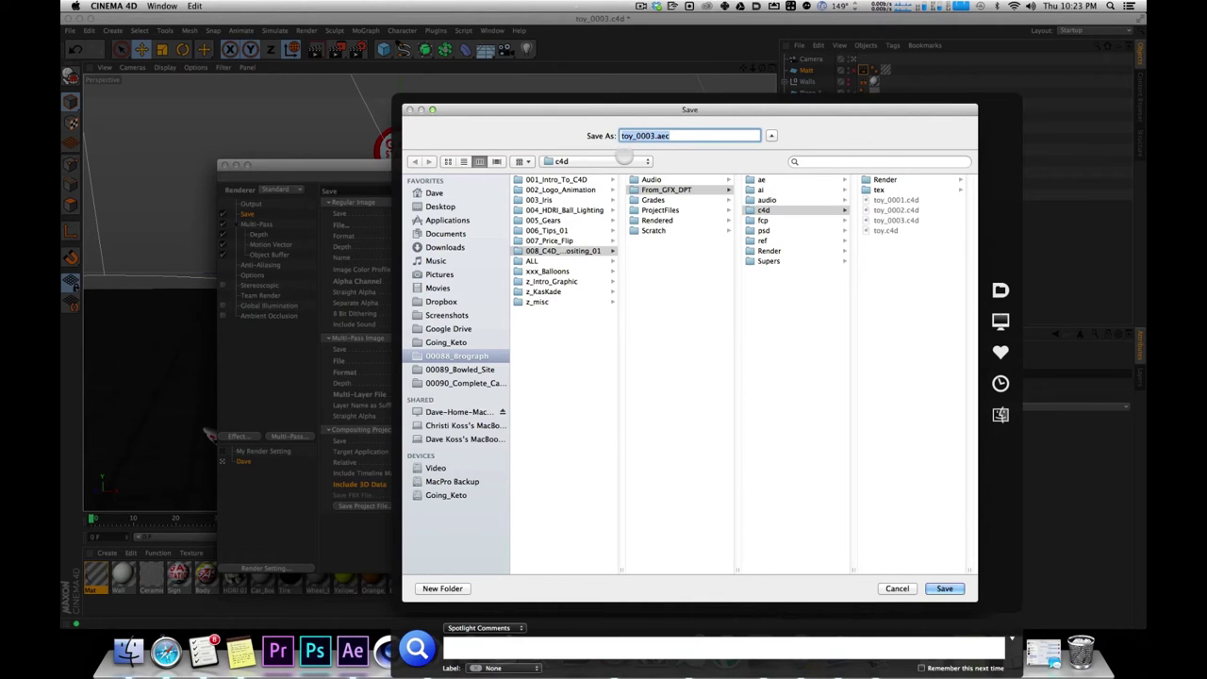
click(678, 136)
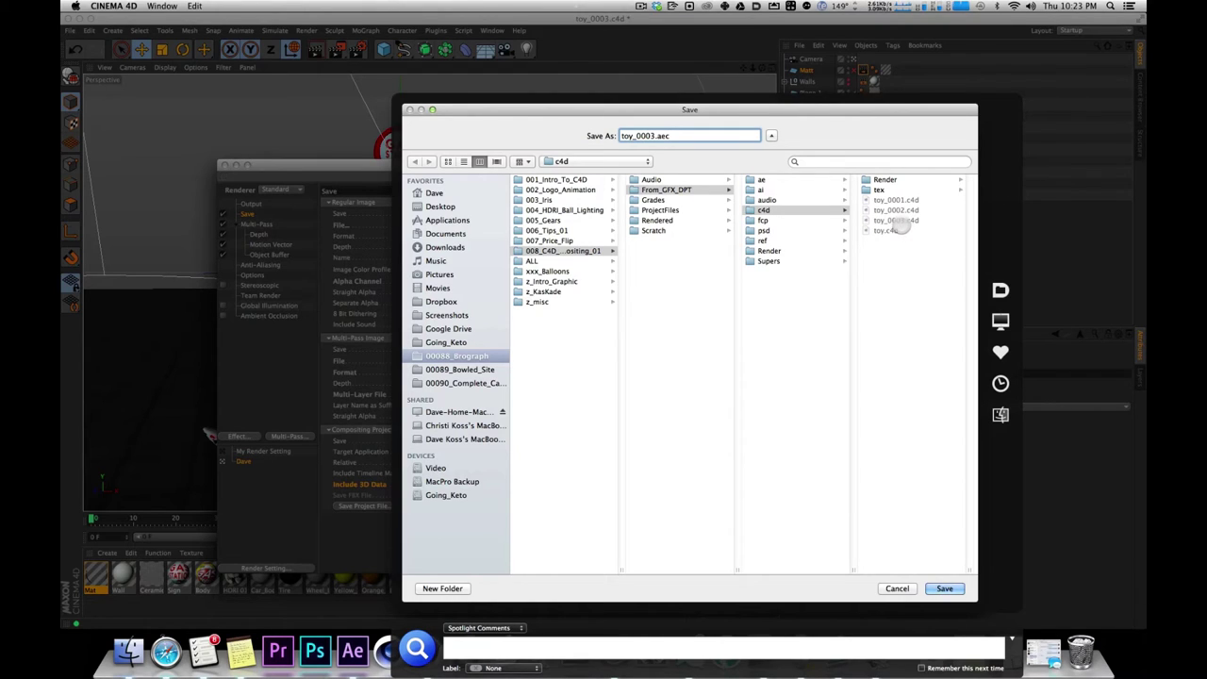
click(689, 135)
click(957, 584)
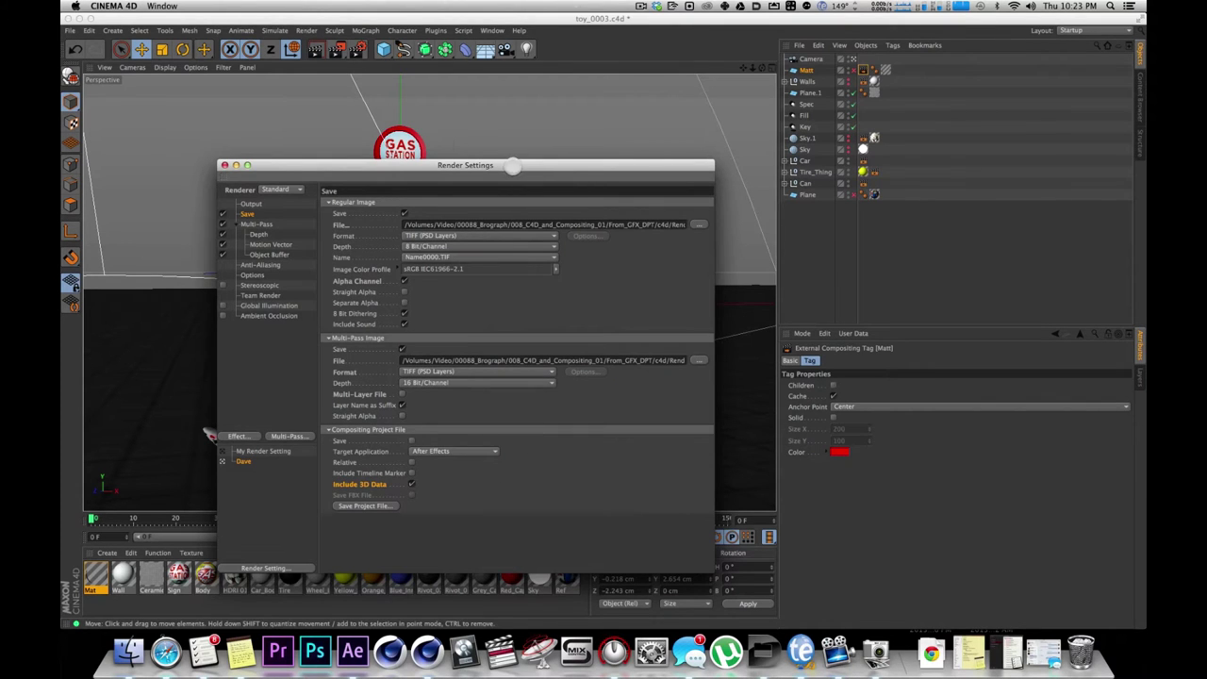
drag(513, 168, 560, 149)
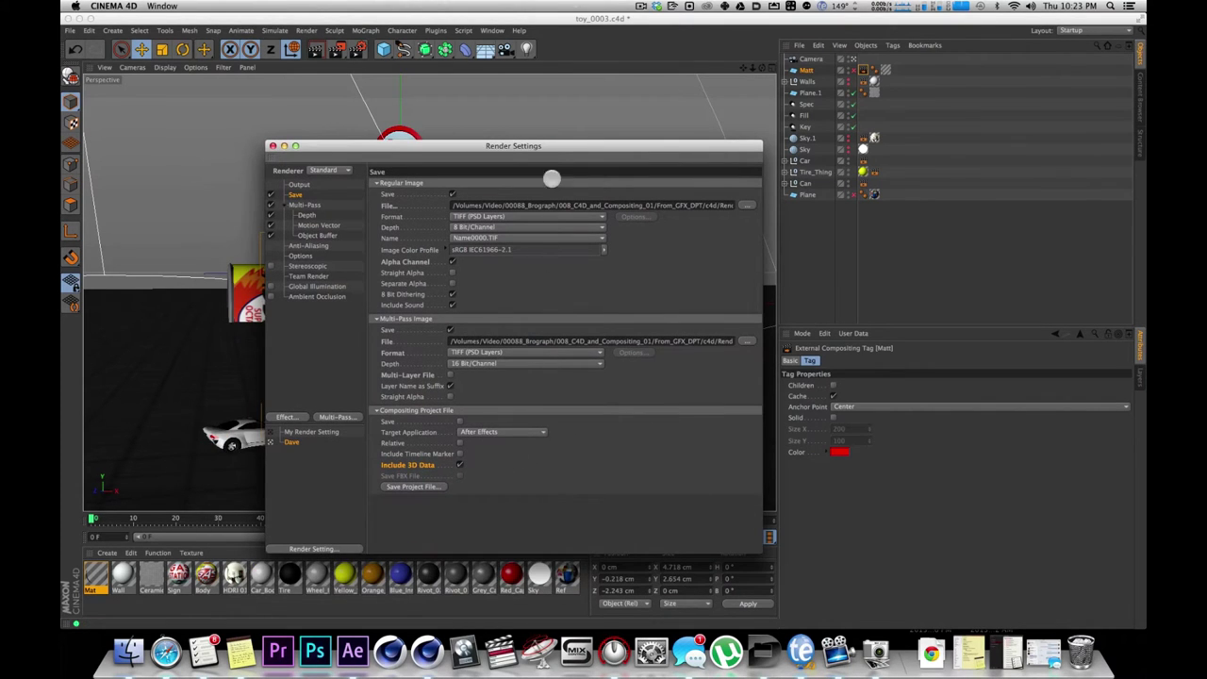
drag(555, 146, 536, 153)
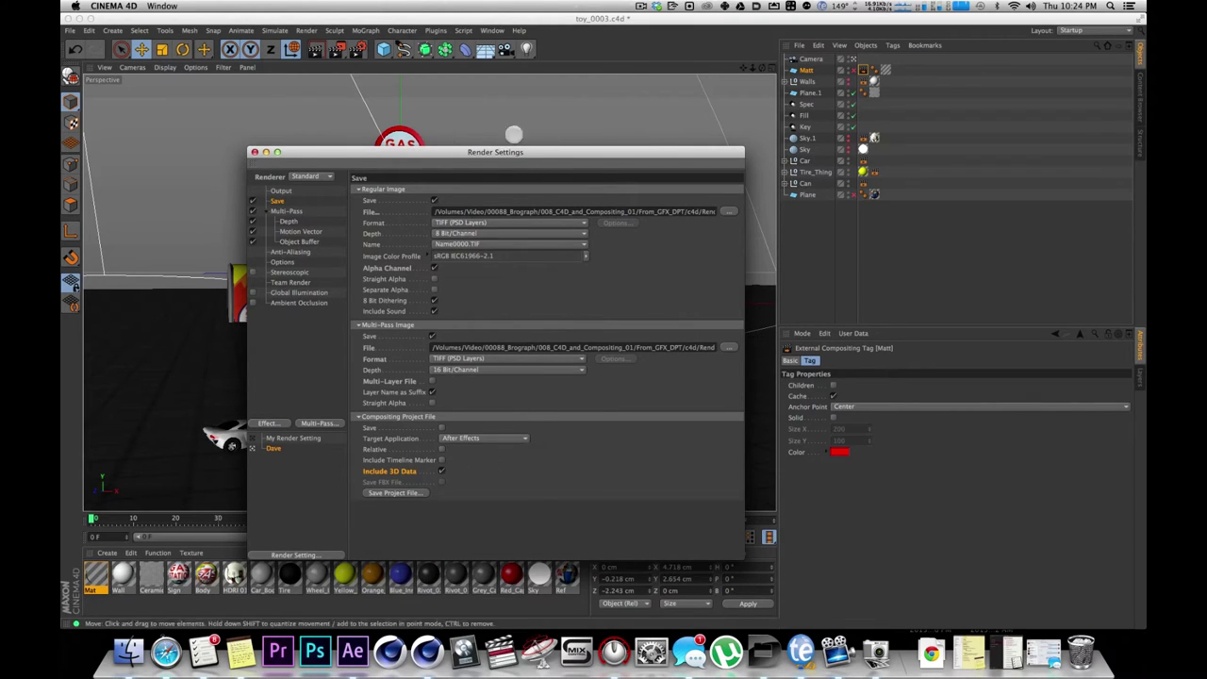
Switch to After Effects and show the project's items instead of the Keylight effect settings.
key(super+Tab)
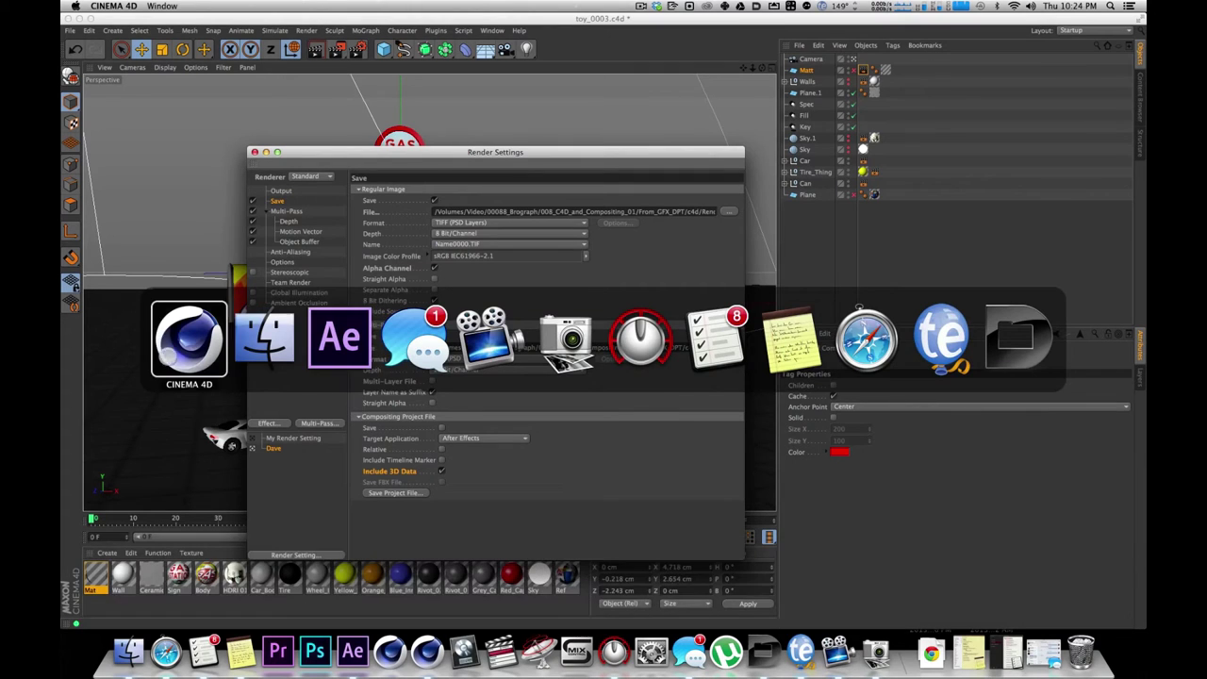
drag(60, 76, 951, 72)
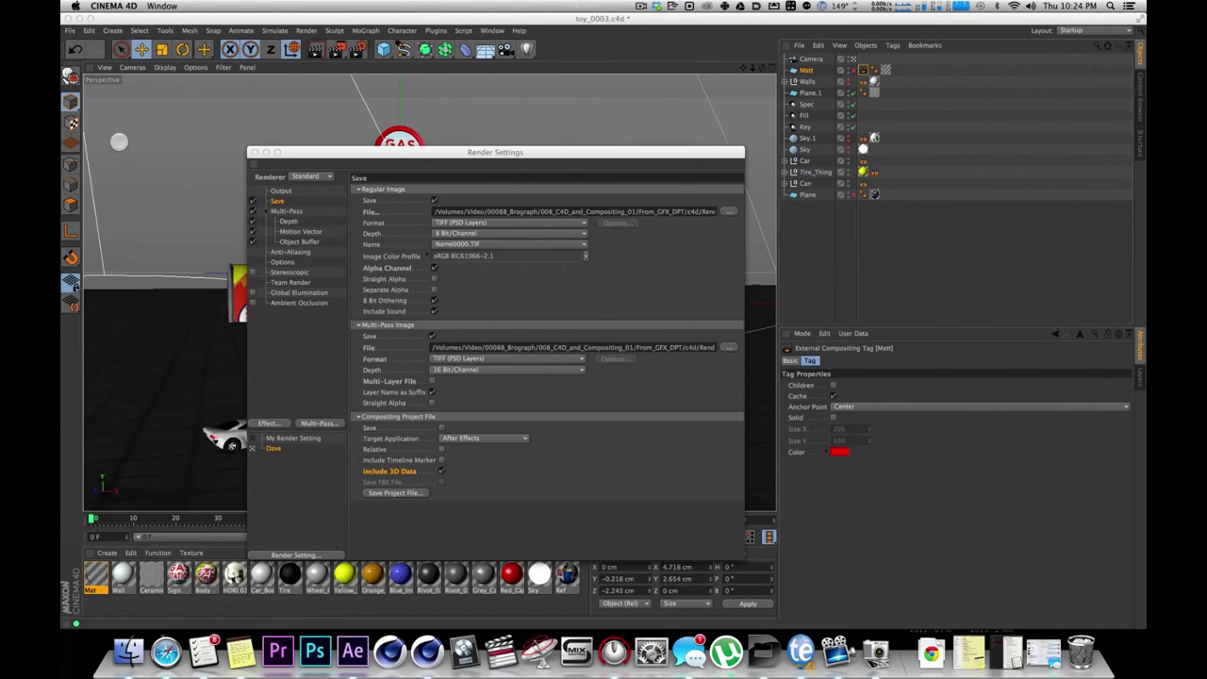
click(345, 647)
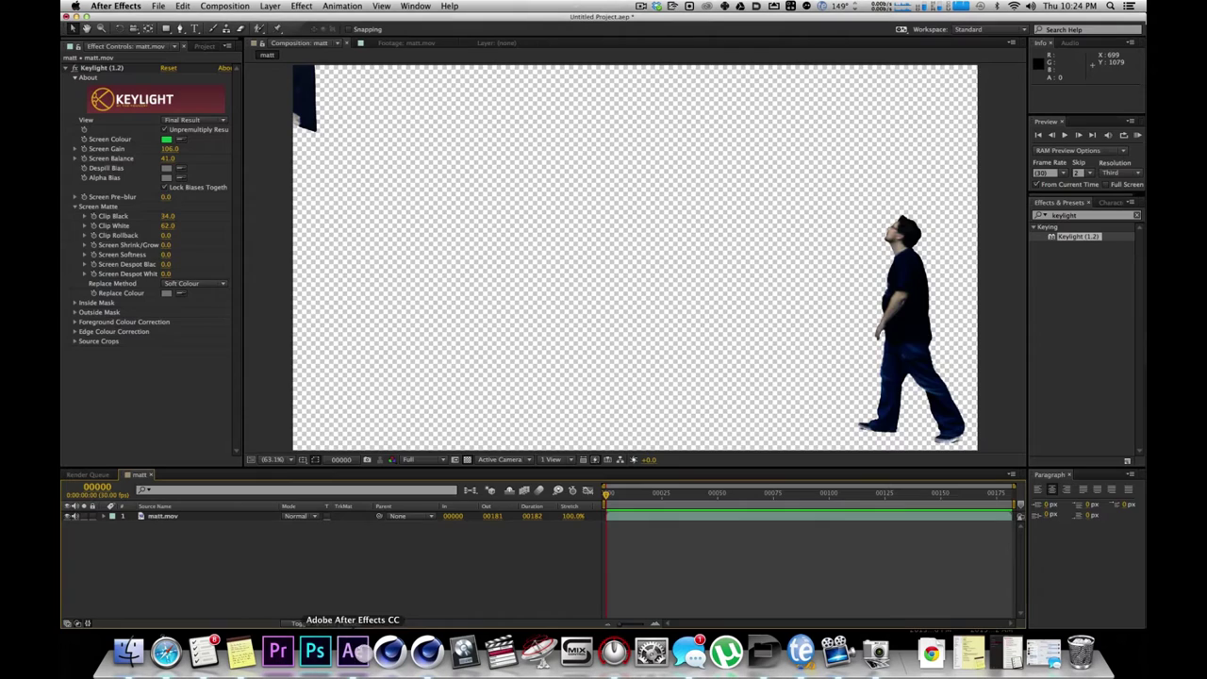
click(201, 44)
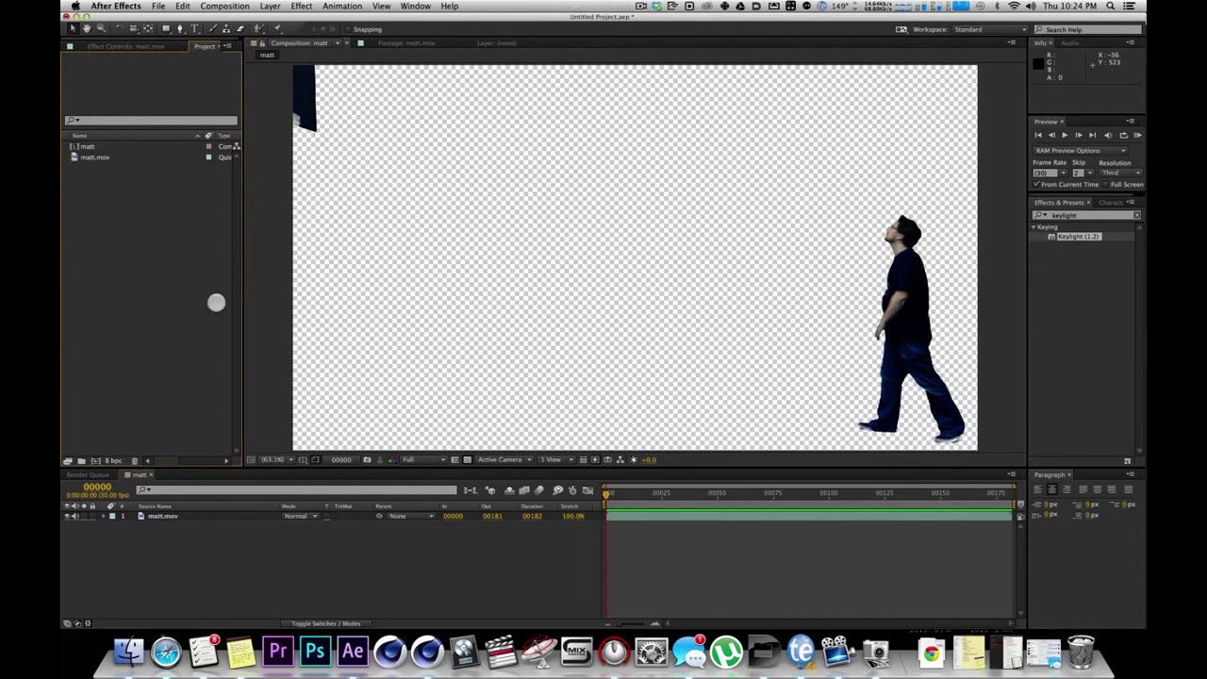
Browse in Finder to the c4d folder of 008_C4D_and_Compositing_01 and import toy_0003.aec into the After Effects project.
click(129, 650)
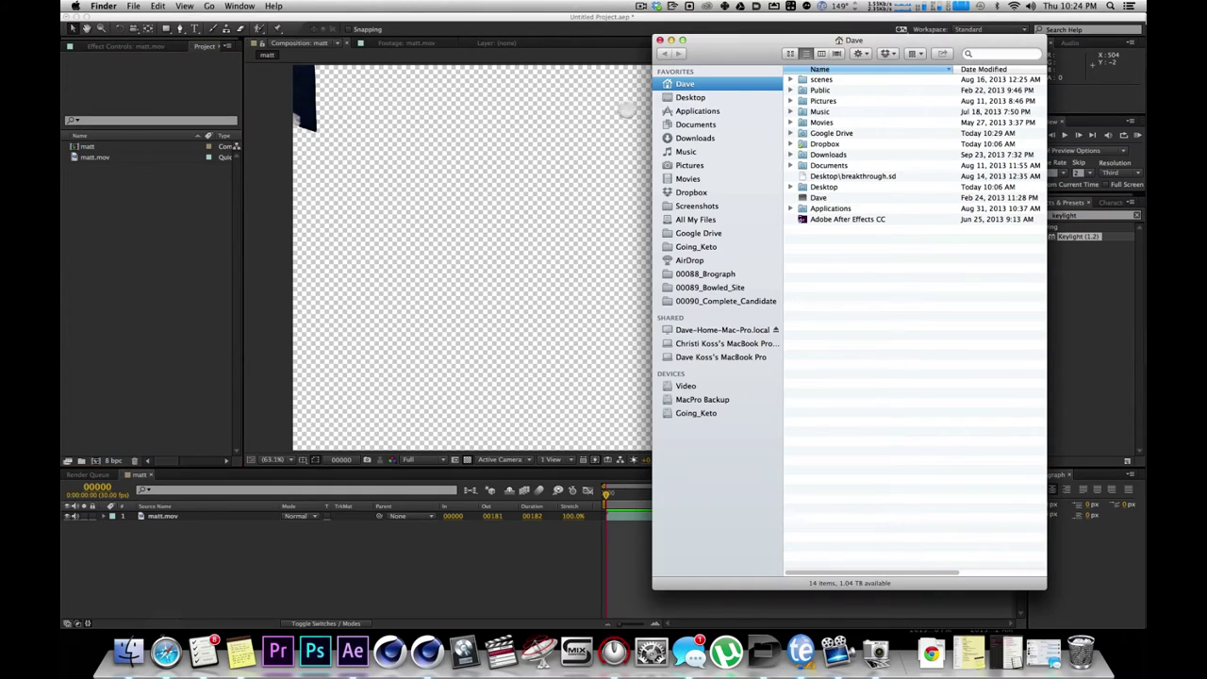
click(713, 275)
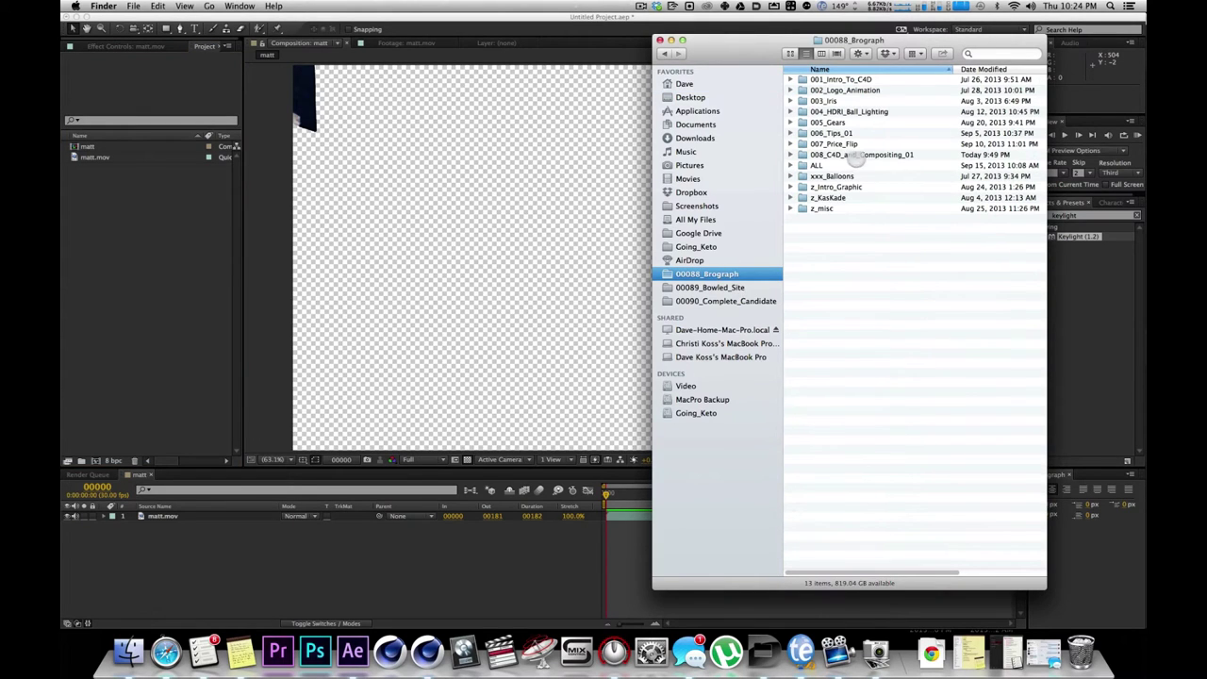
double_click(858, 155)
double_click(837, 90)
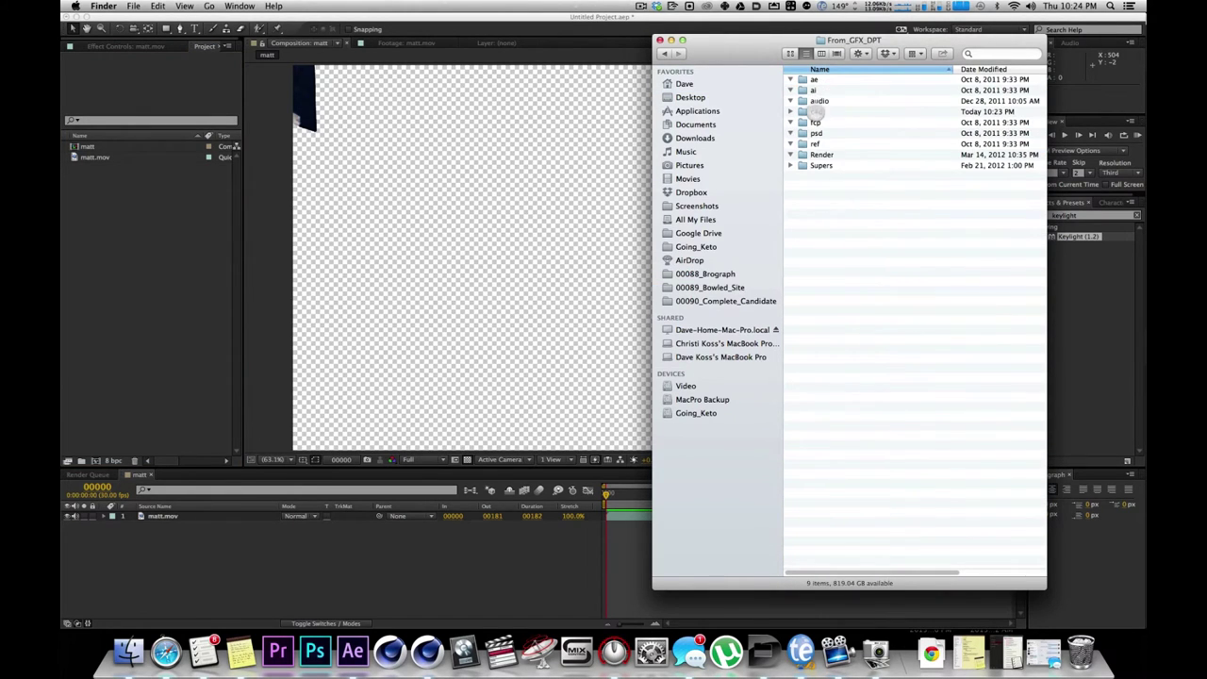
double_click(812, 111)
drag(805, 39, 764, 44)
click(792, 126)
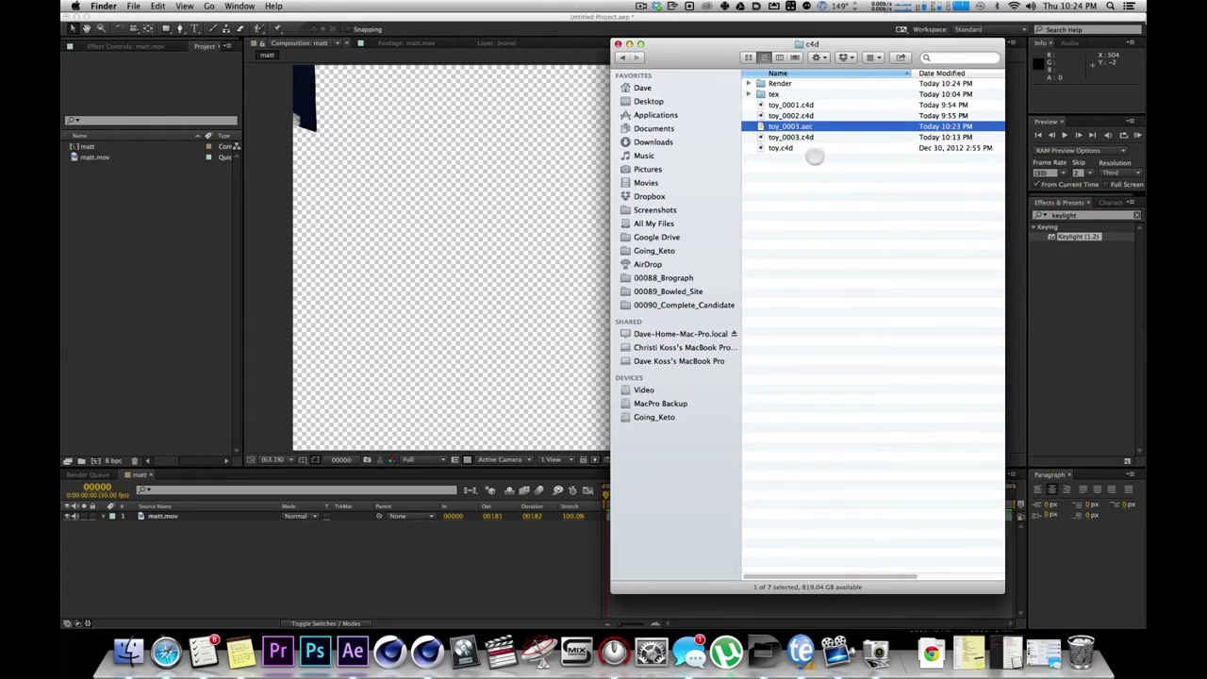
drag(825, 124, 127, 259)
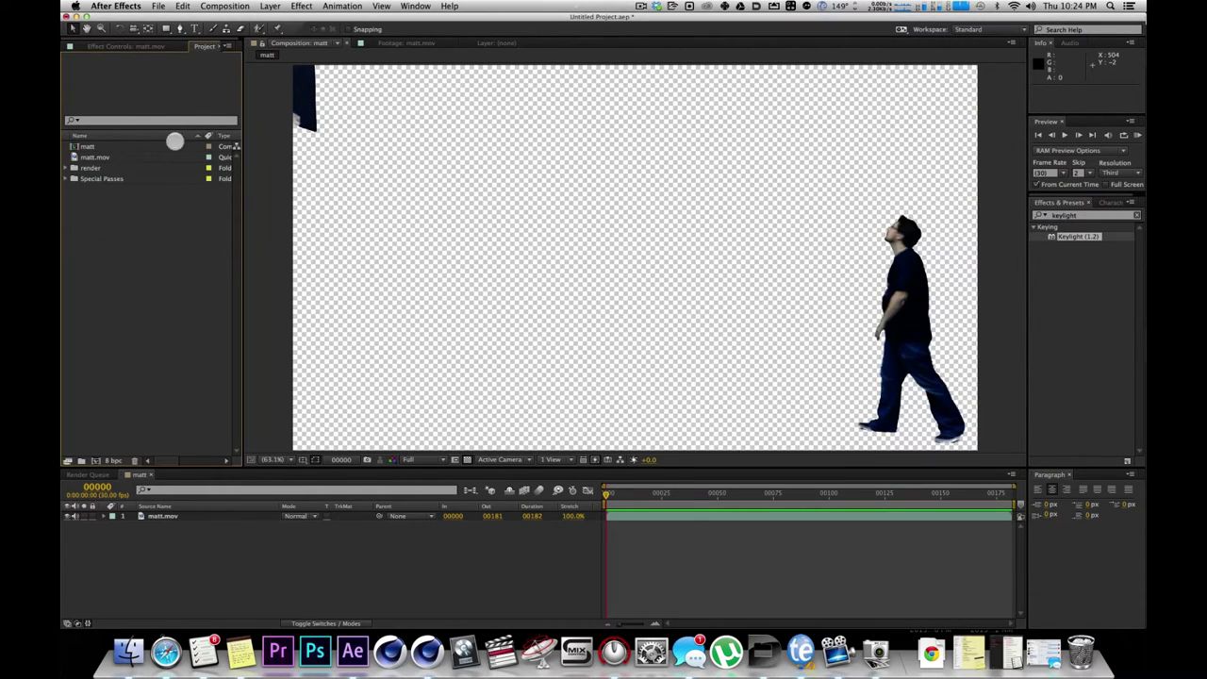
Expand the imported render folder in the project to check what it contains.
click(68, 168)
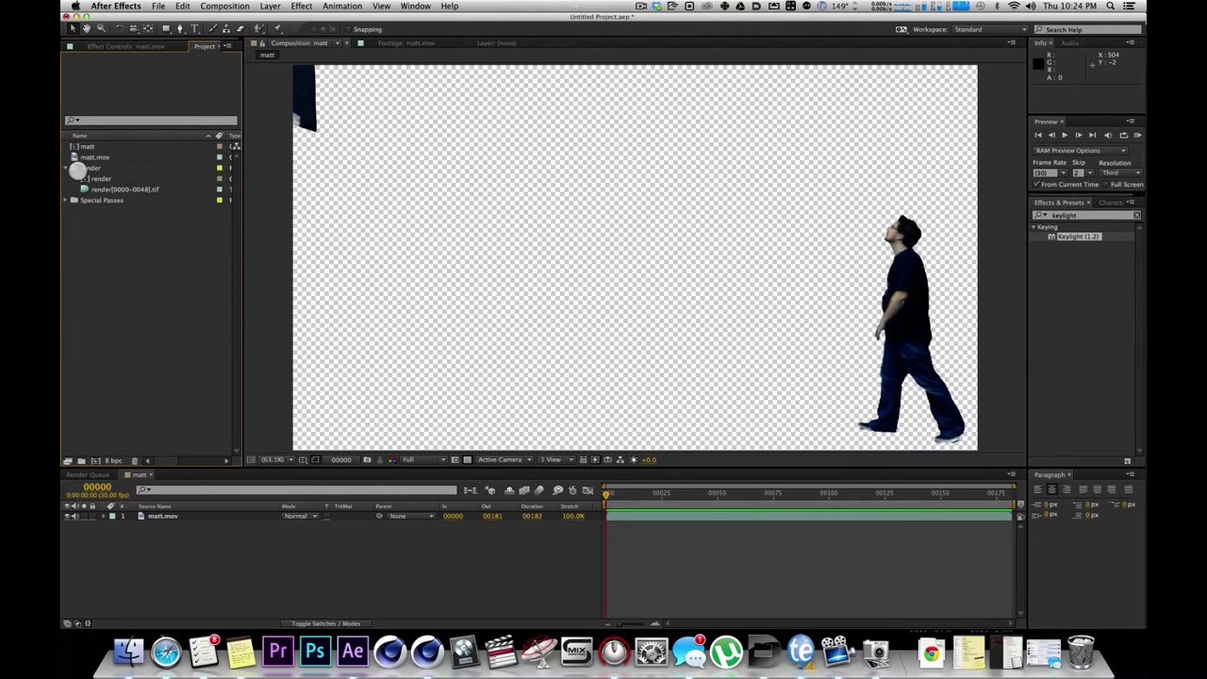
click(84, 168)
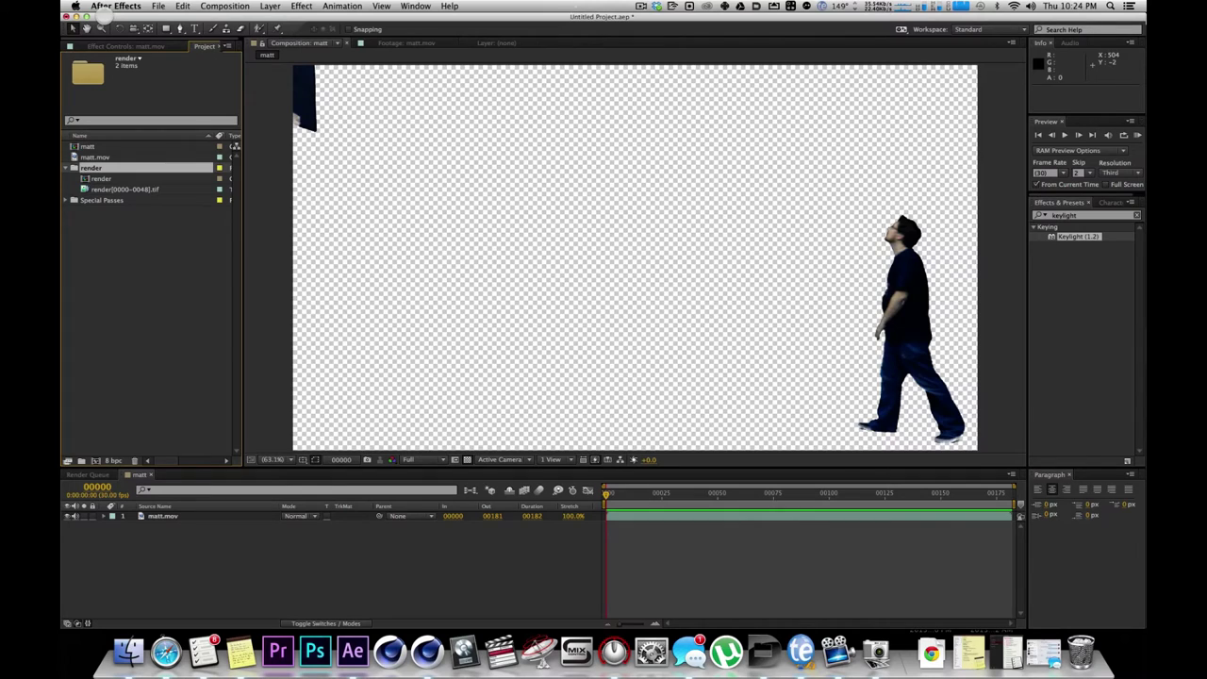
click(126, 256)
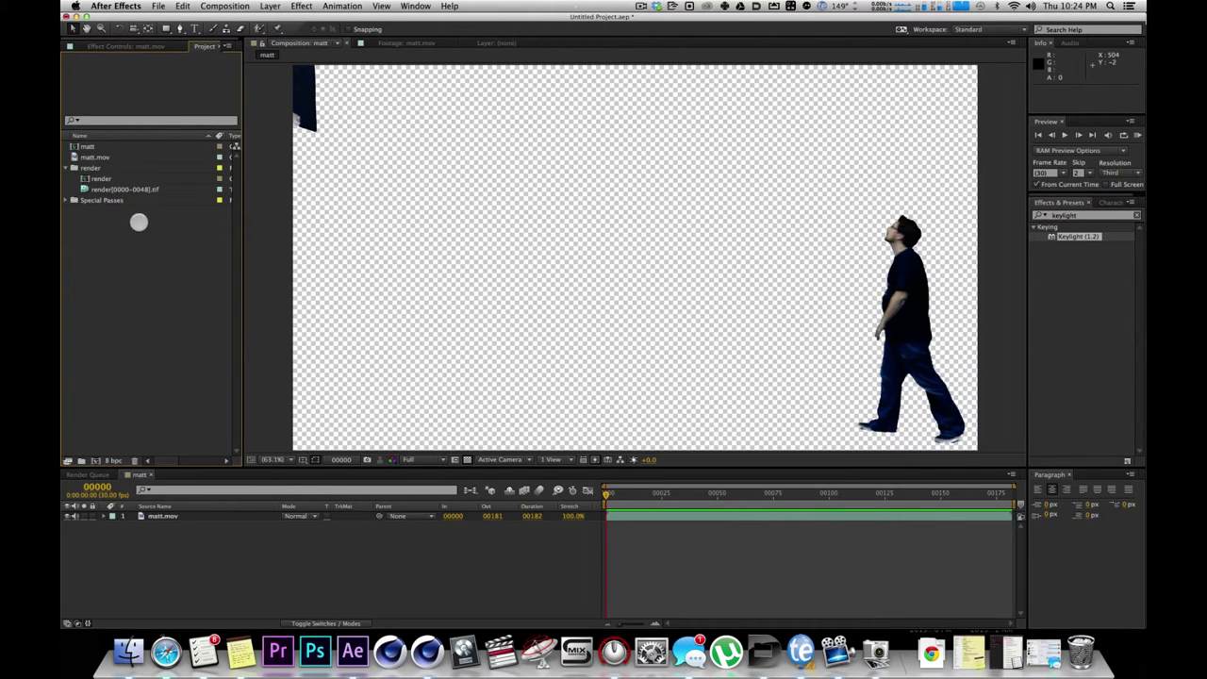
Try a new composition made from the render image sequence and preview its playback.
click(134, 191)
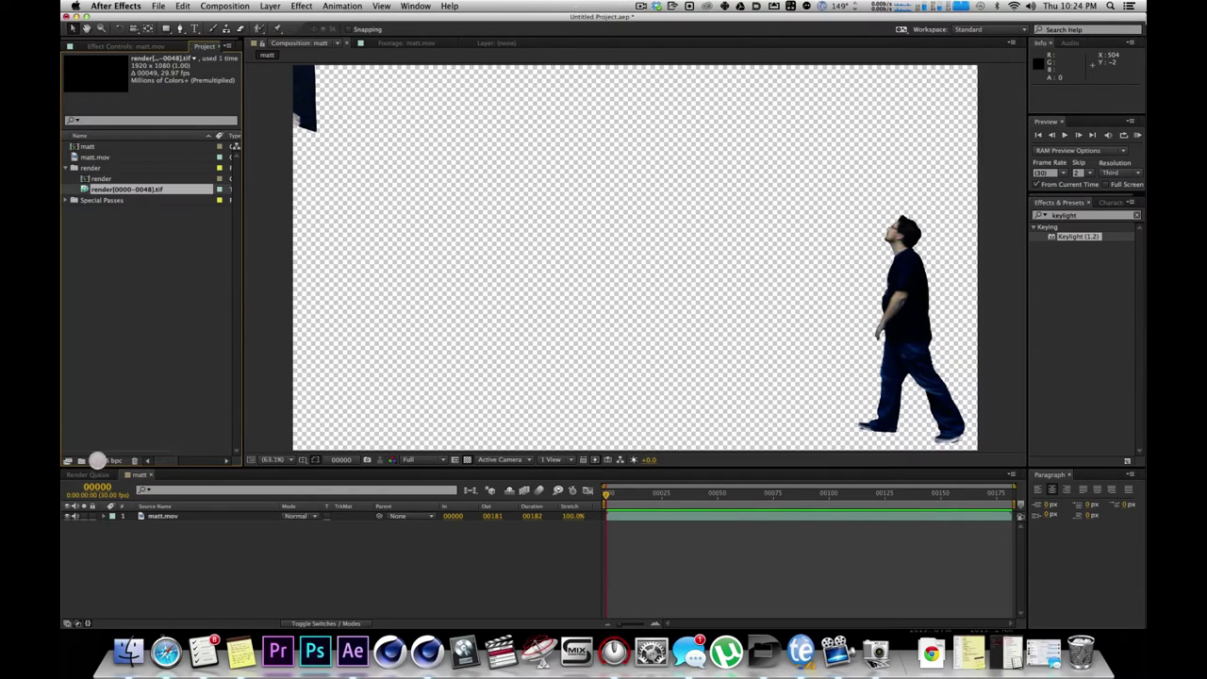
click(96, 460)
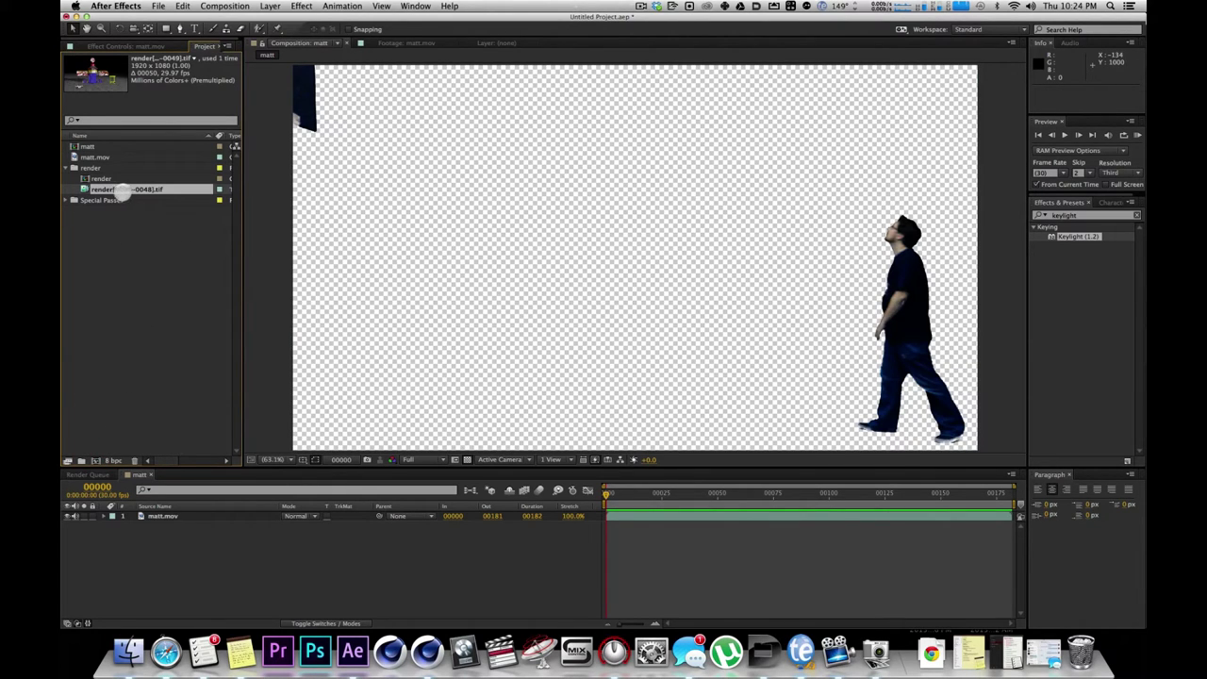
drag(122, 190, 95, 460)
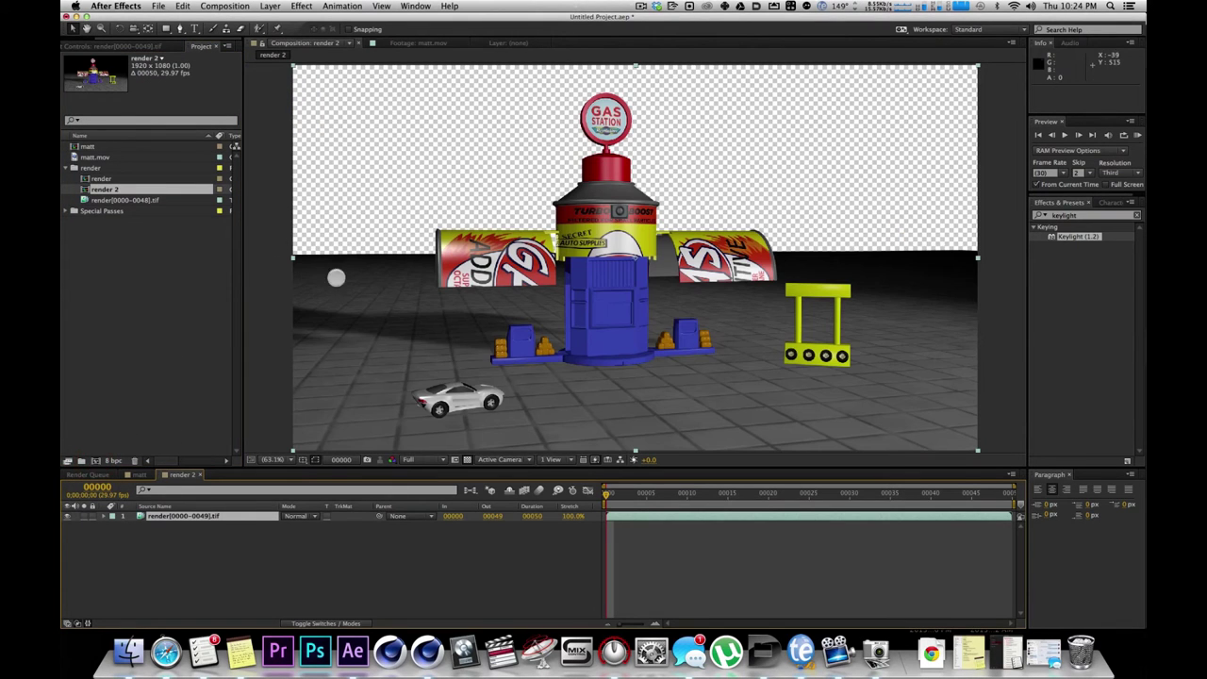
key(space)
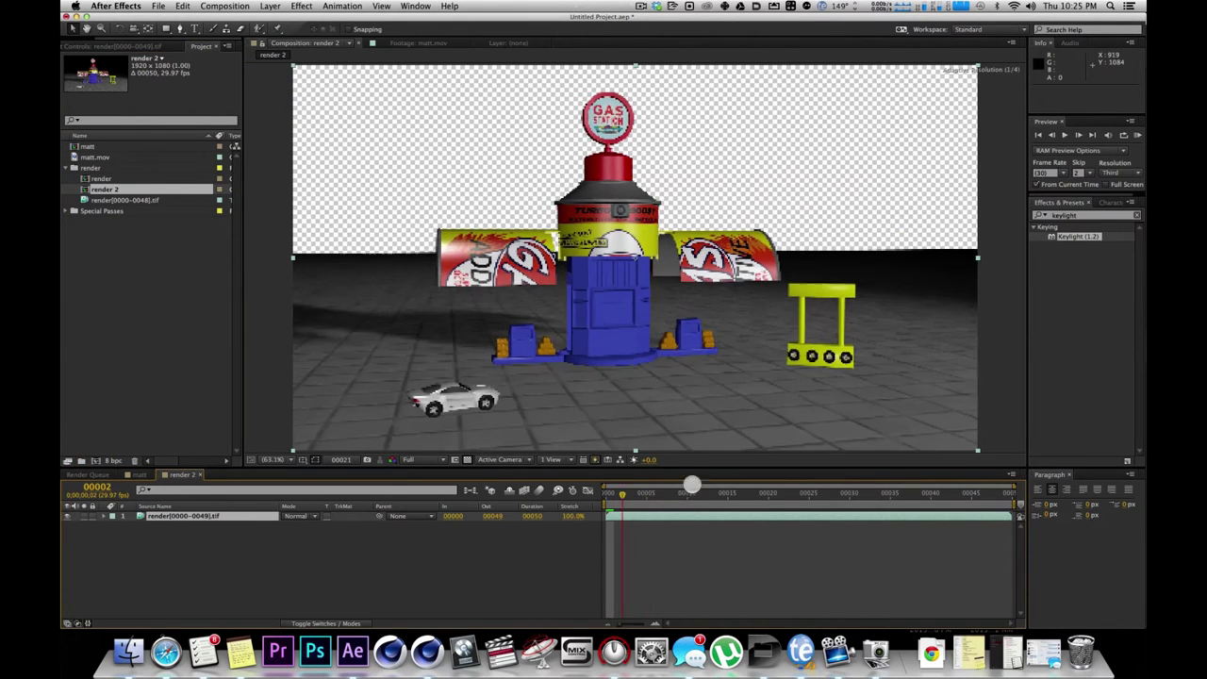
key(space)
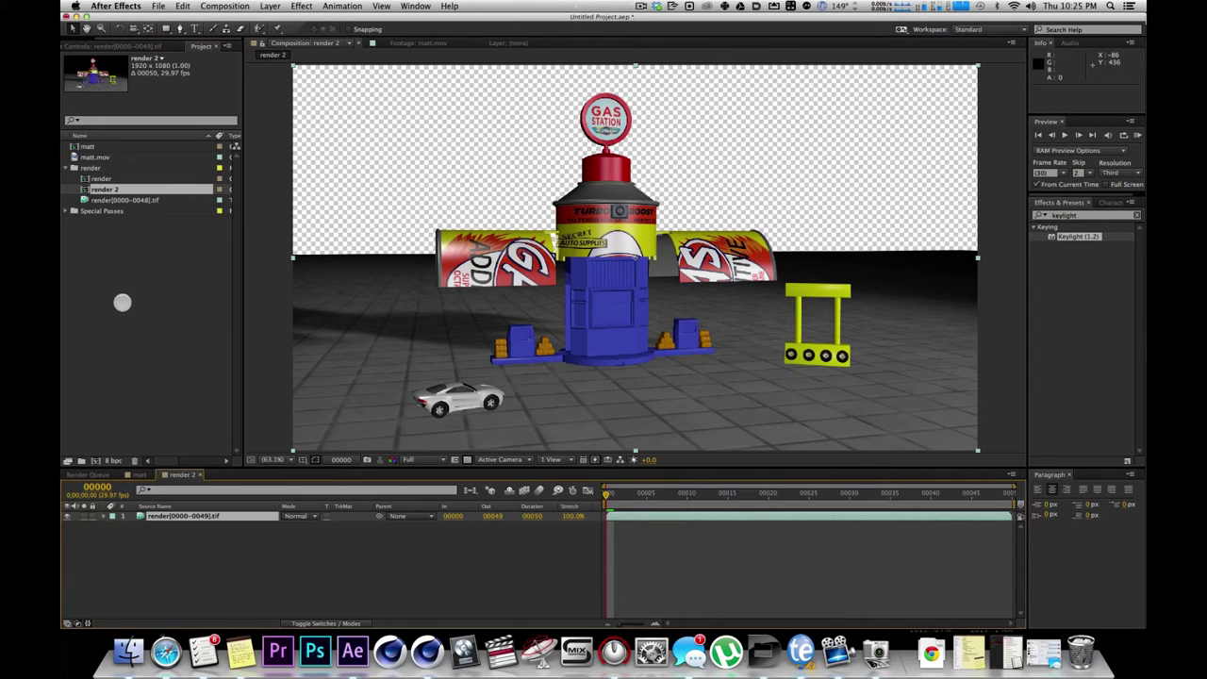
key(super+z)
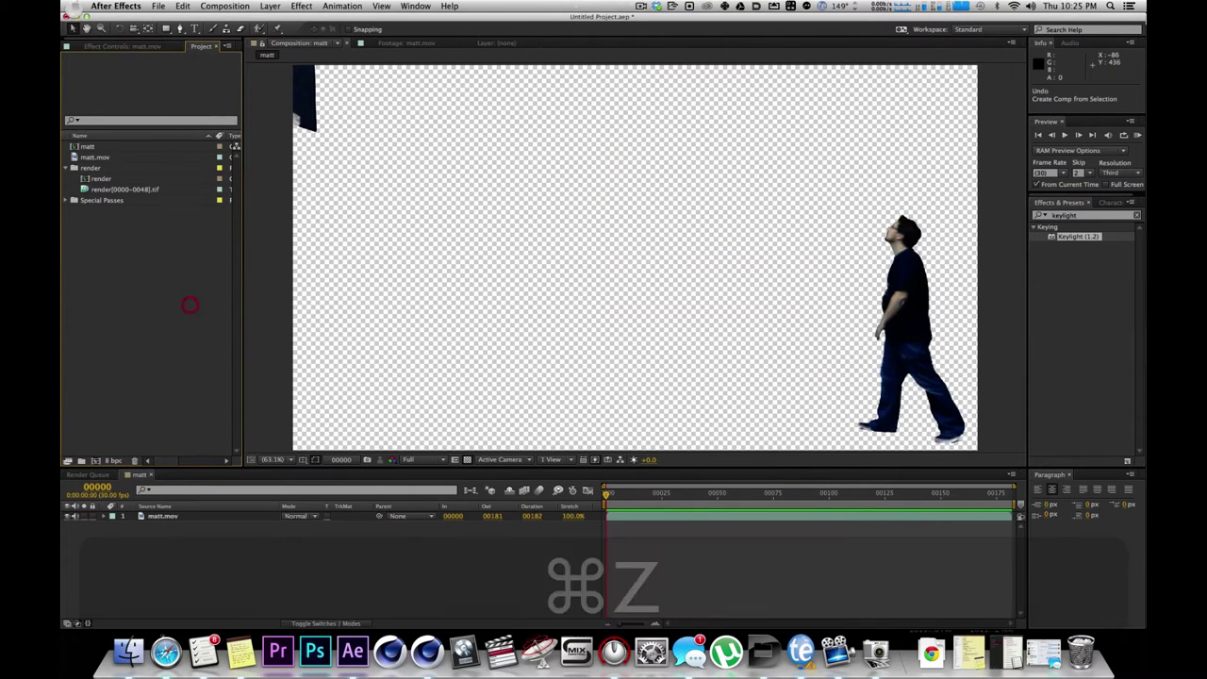
Open the imported render composition and inspect its render sequence and Camera layers.
click(98, 179)
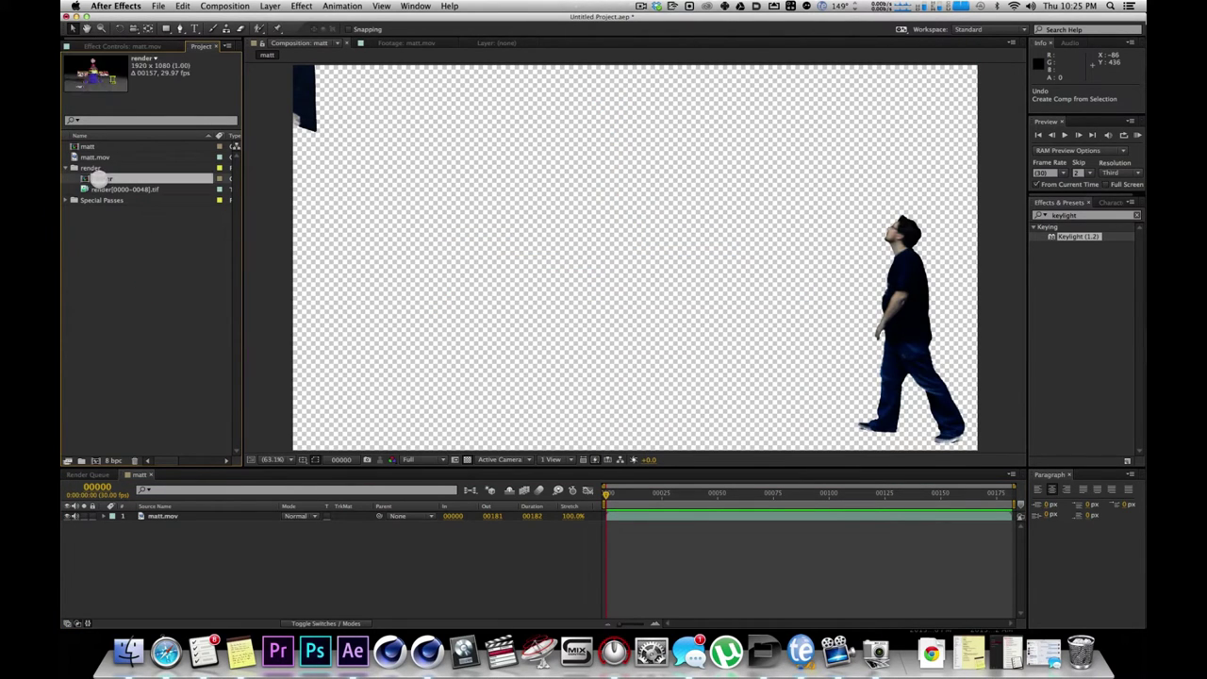
double_click(85, 178)
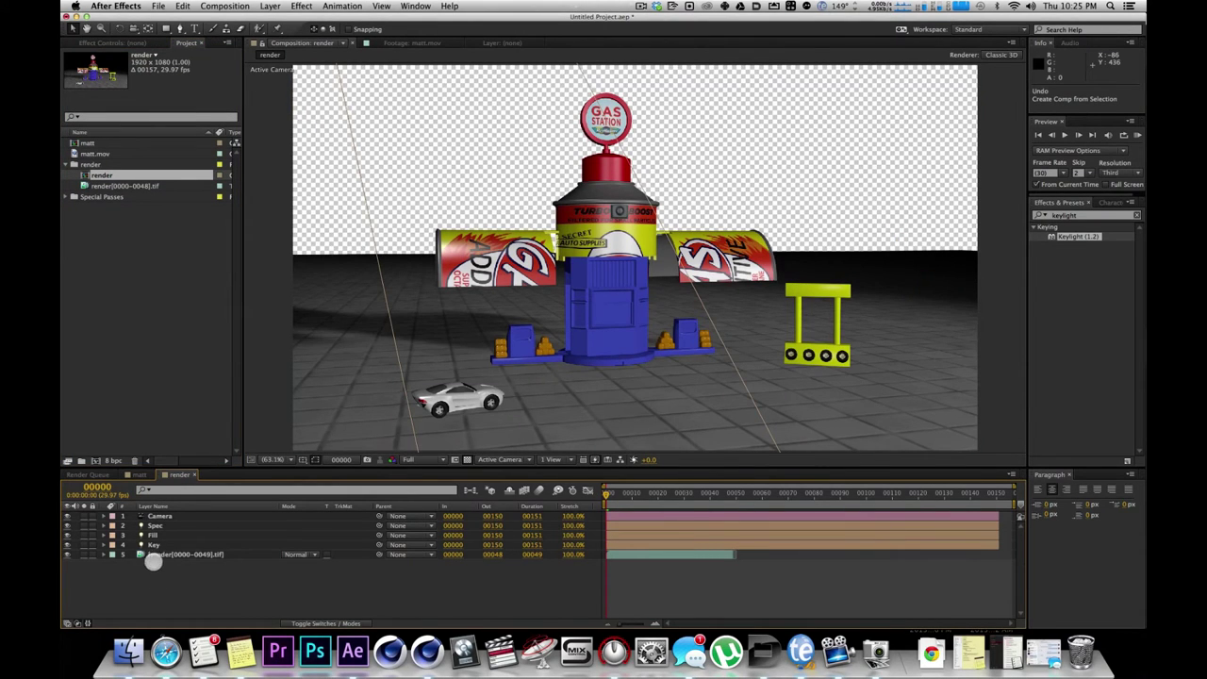
click(184, 555)
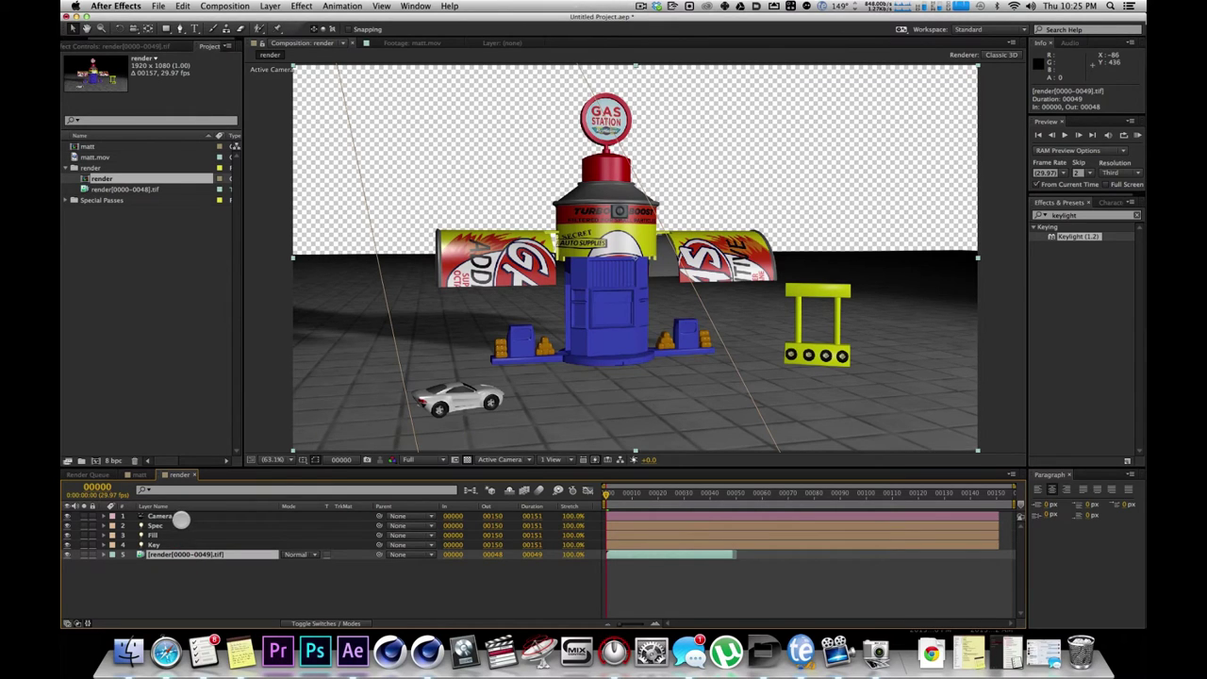
click(165, 516)
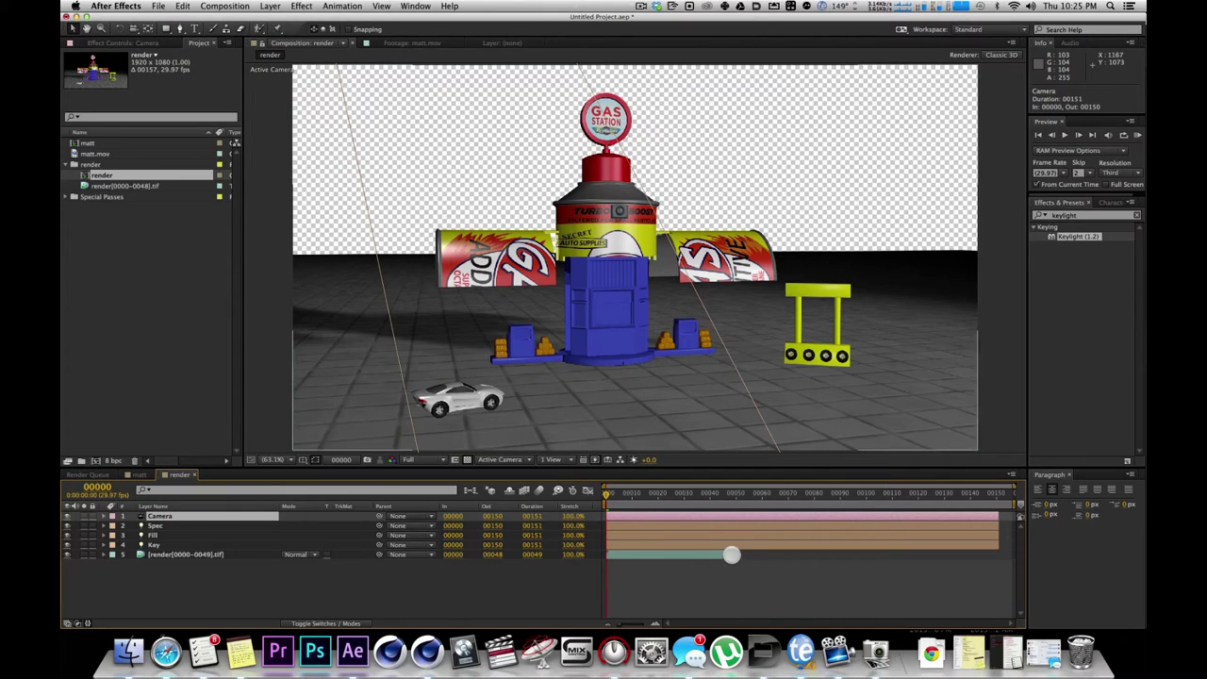
Extend the end of the render image sequence layer to frame 52 in the render composition.
click(732, 494)
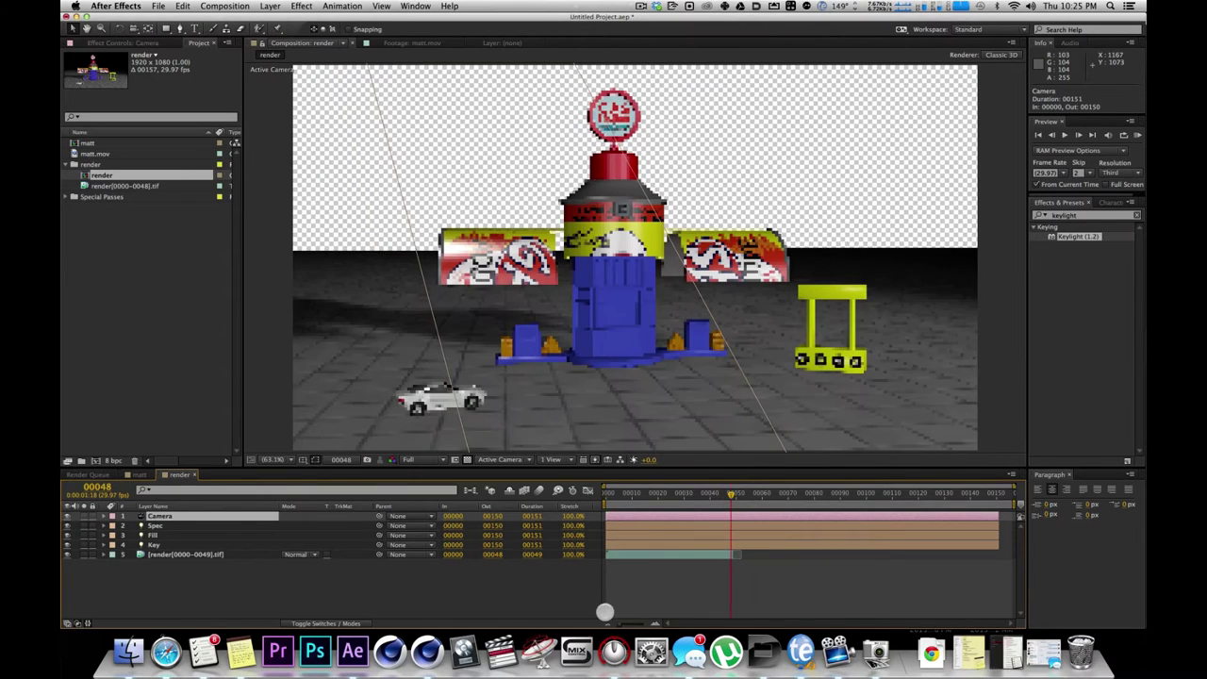
drag(614, 623, 636, 624)
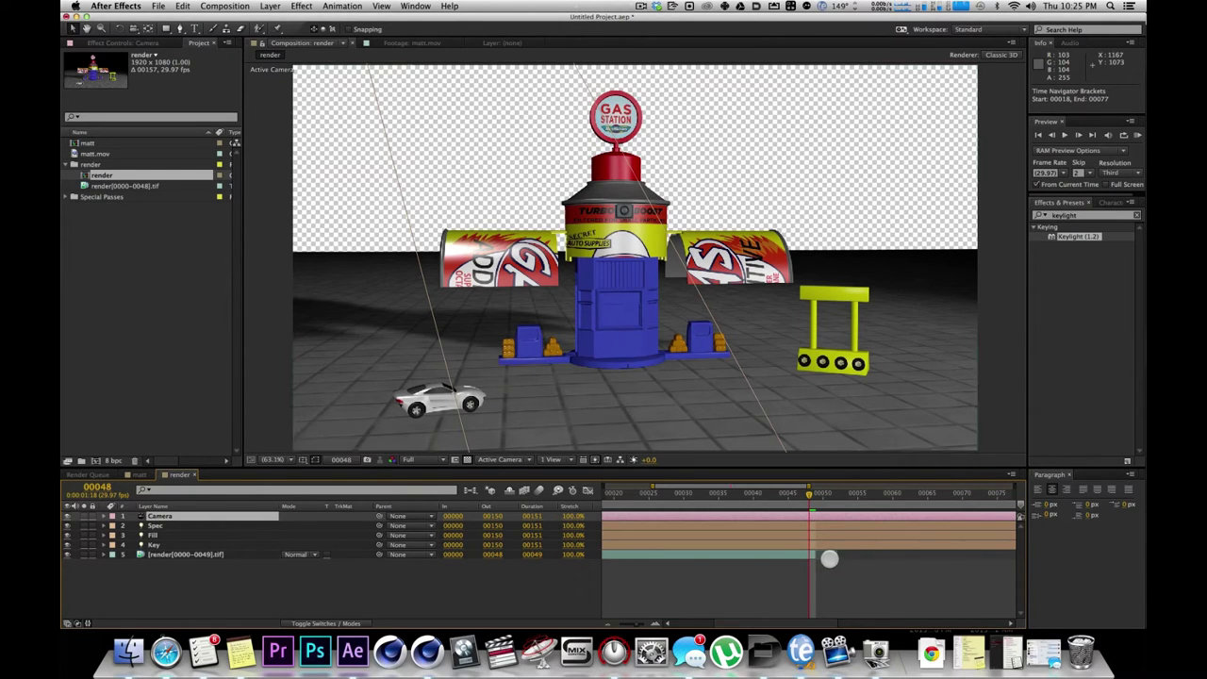
click(817, 555)
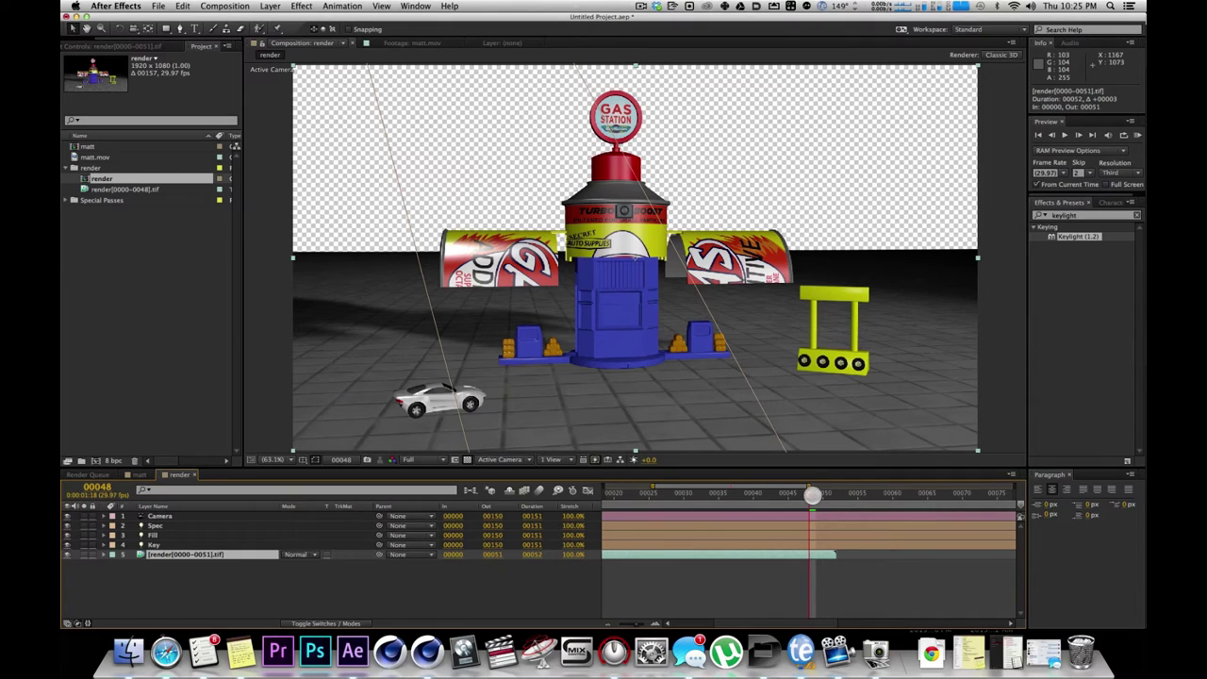
drag(813, 494, 835, 496)
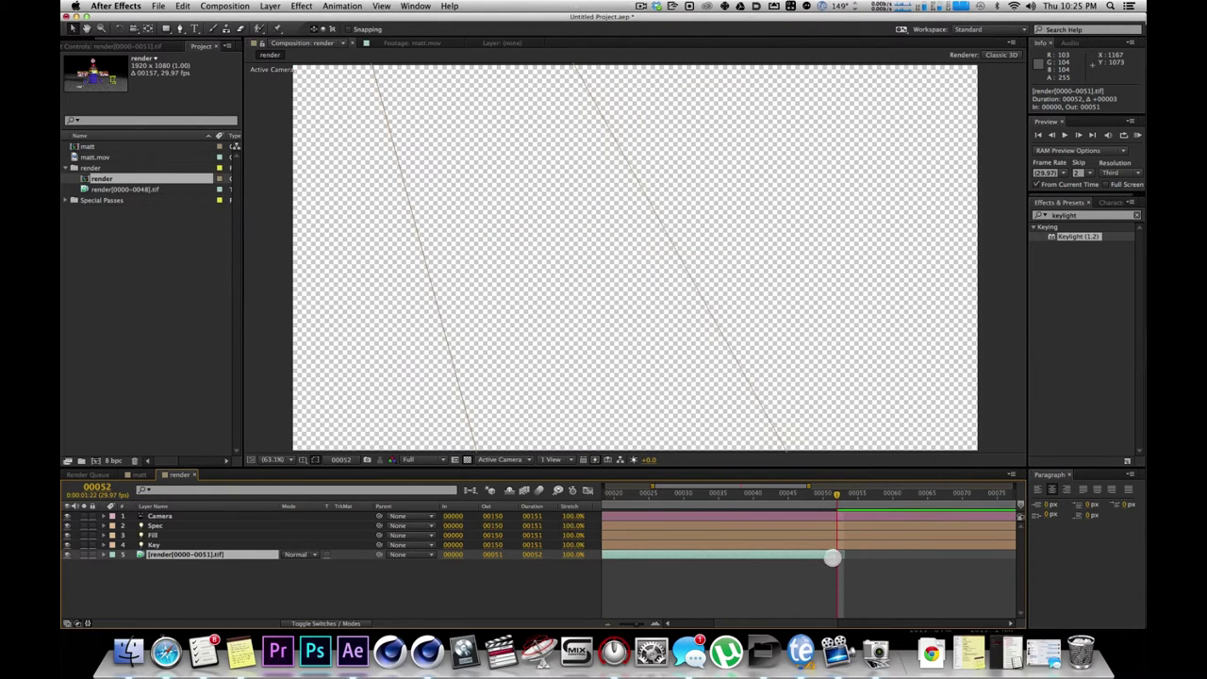
drag(835, 493, 805, 501)
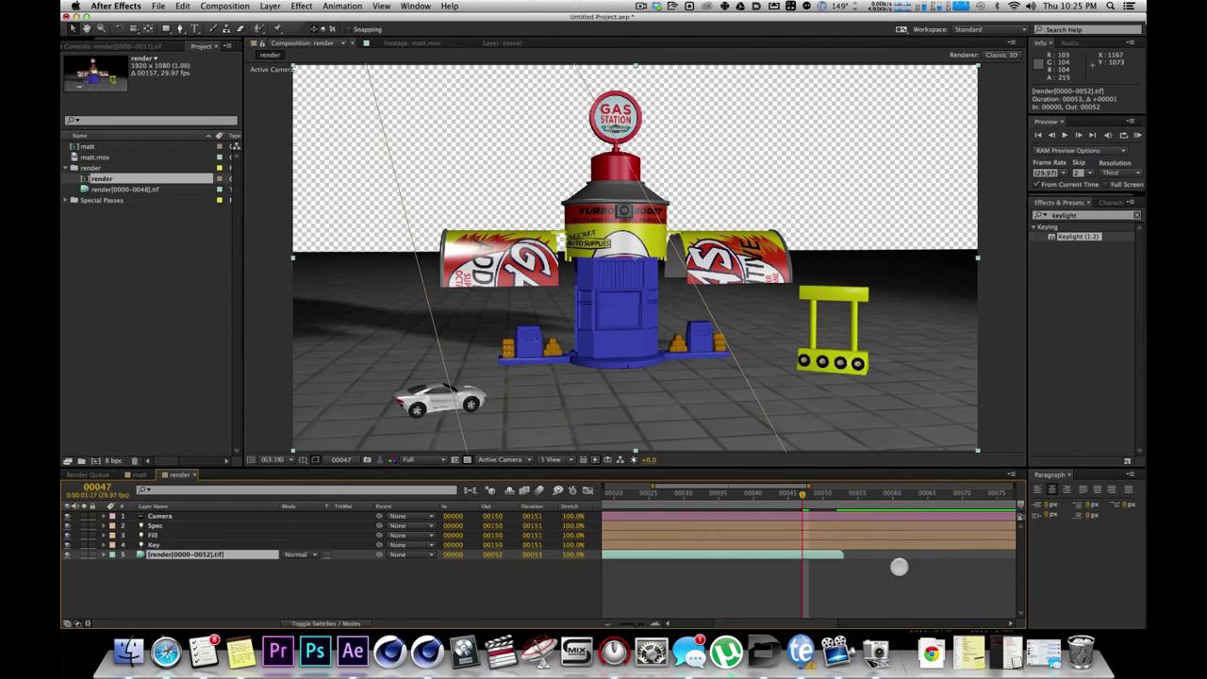
drag(635, 623, 596, 623)
click(261, 577)
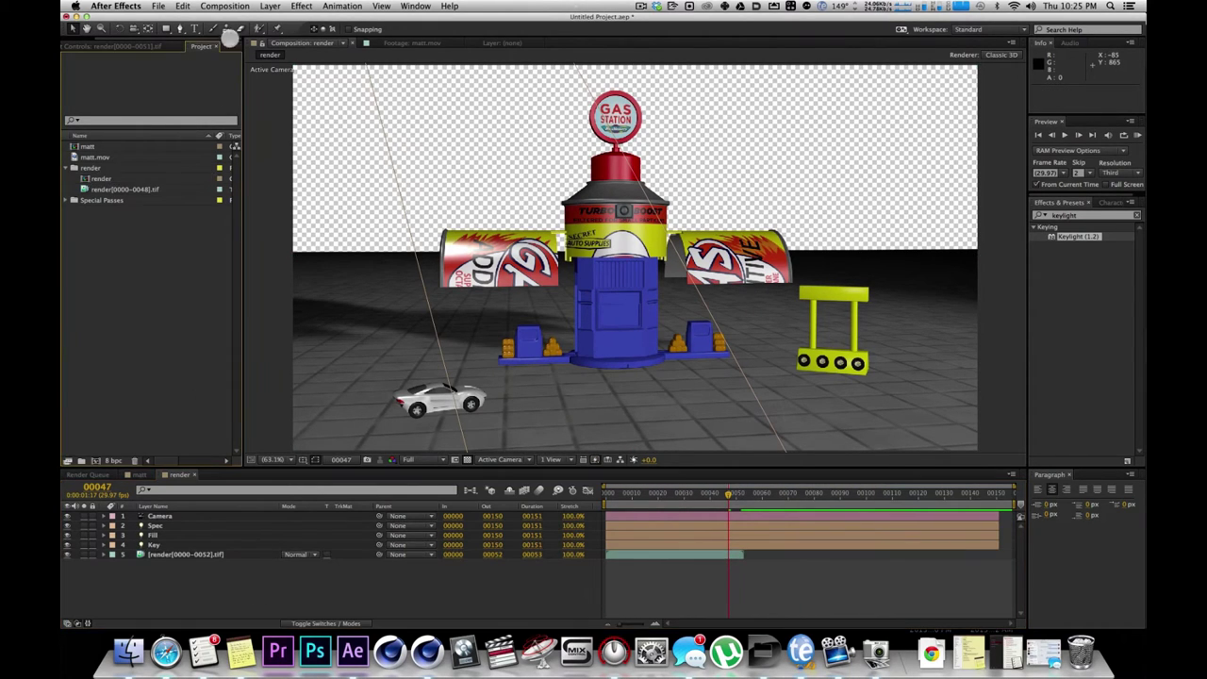
click(129, 47)
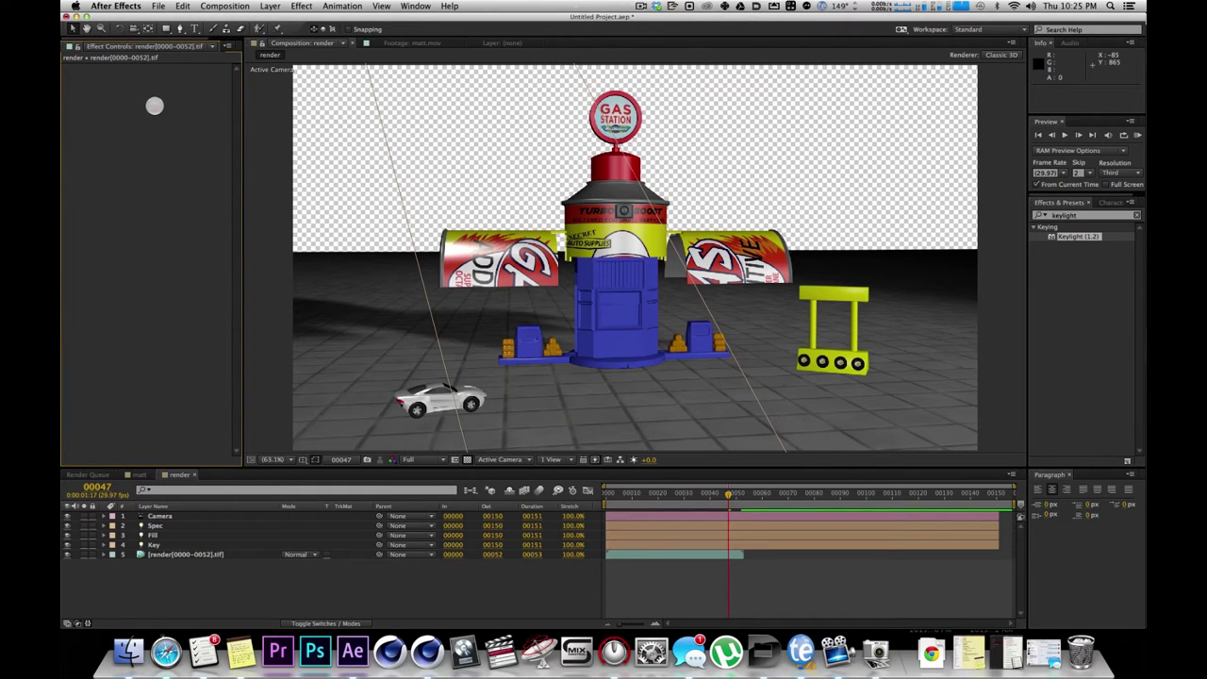
click(154, 106)
click(204, 46)
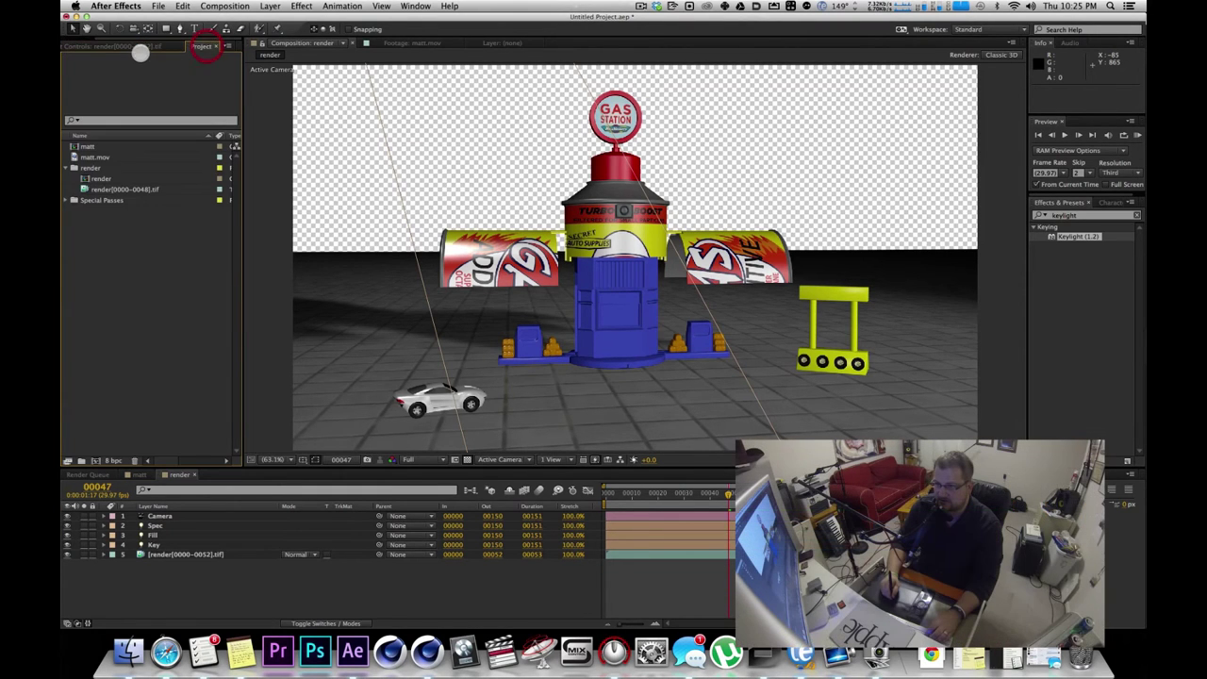
click(111, 46)
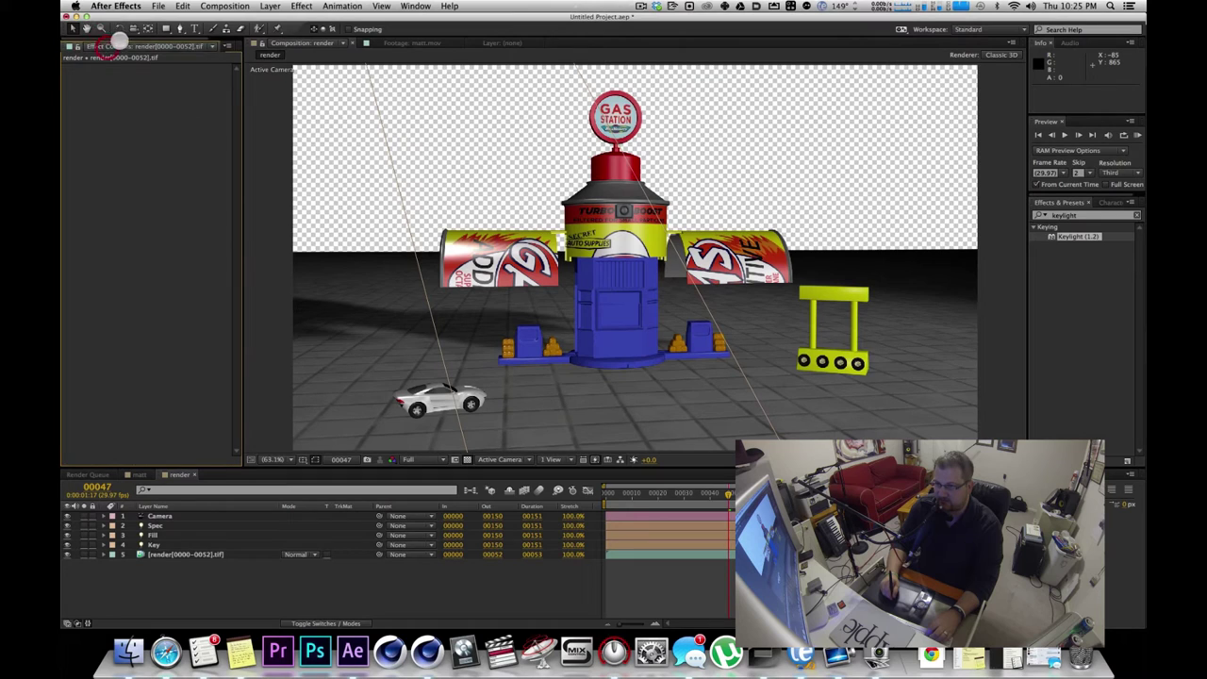
Return to the first frame of the render composition and undo the last layer time change.
click(454, 594)
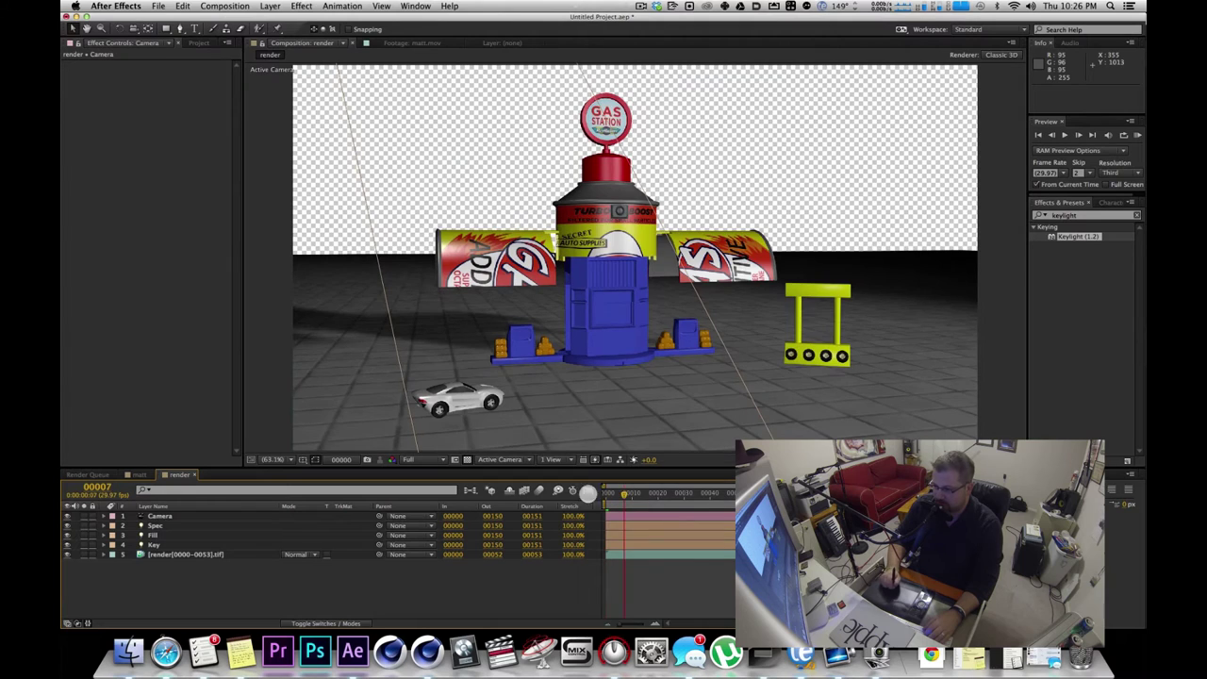
drag(588, 494, 565, 496)
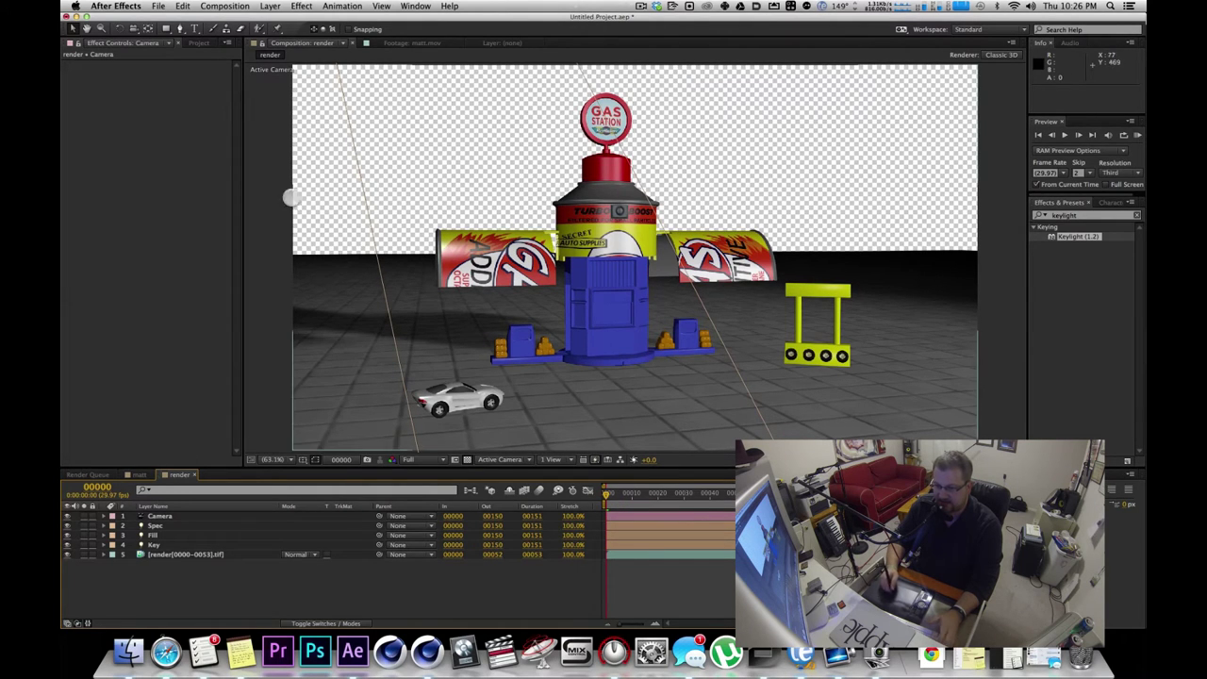
click(118, 148)
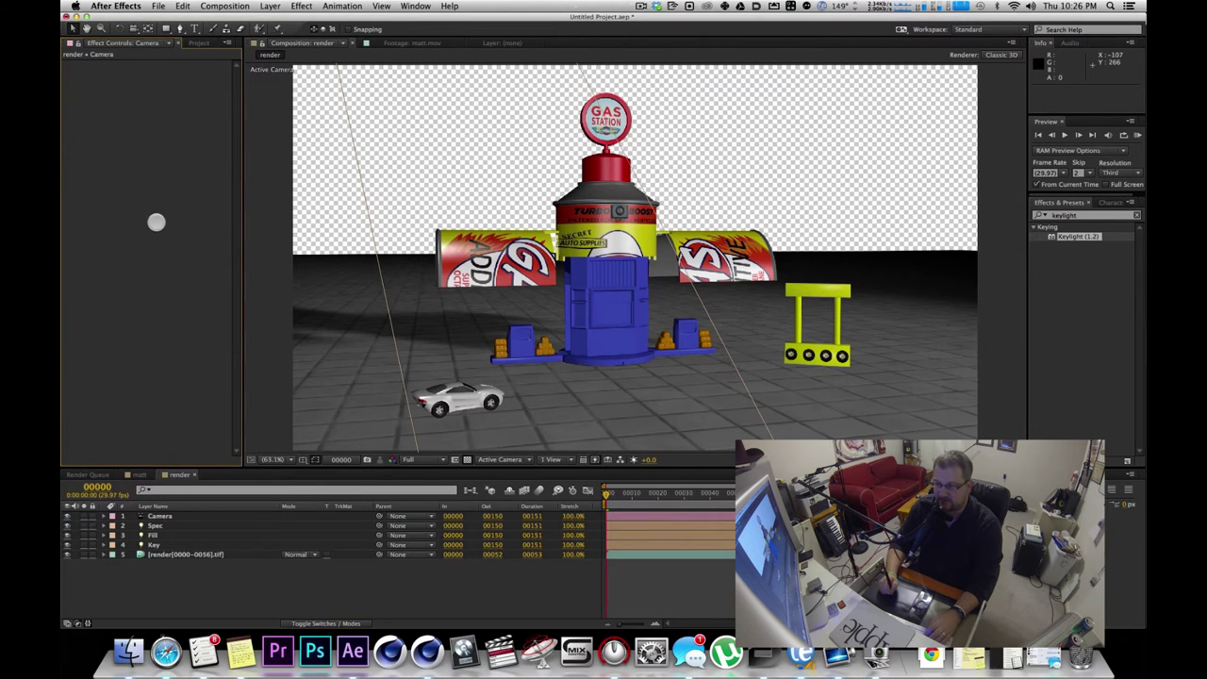
key(super+z)
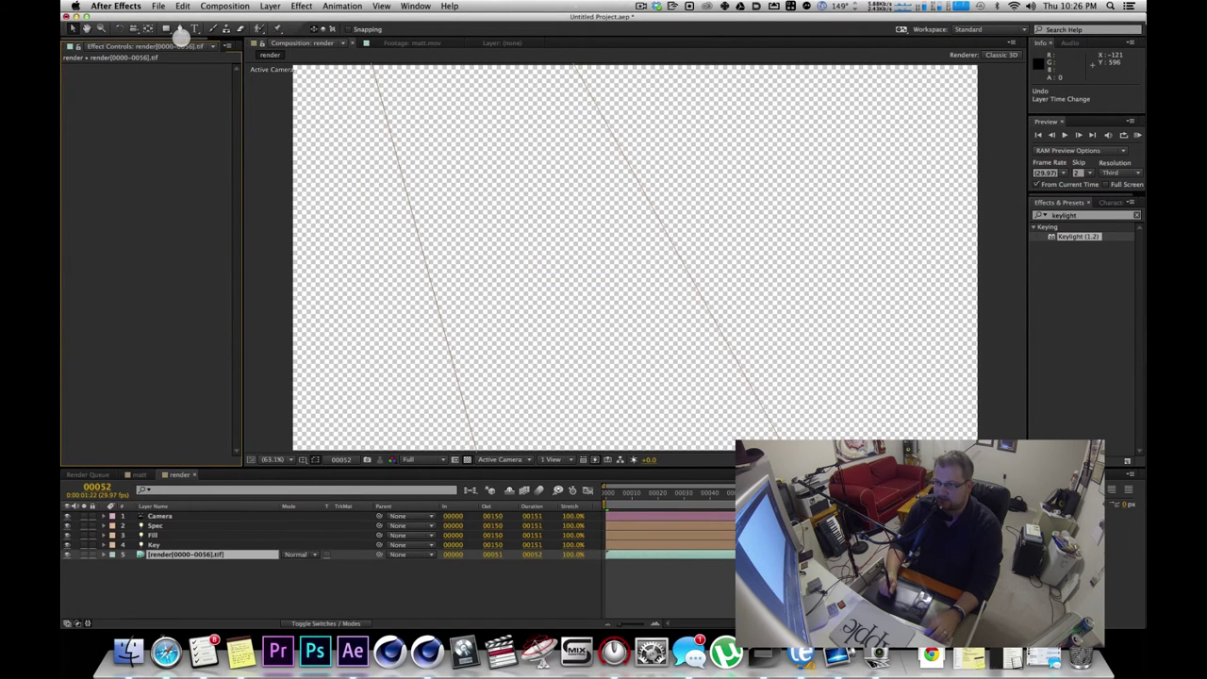
Switch to Cinema 4D and enable the Matt plane in the object list while Render Settings stays open.
click(201, 46)
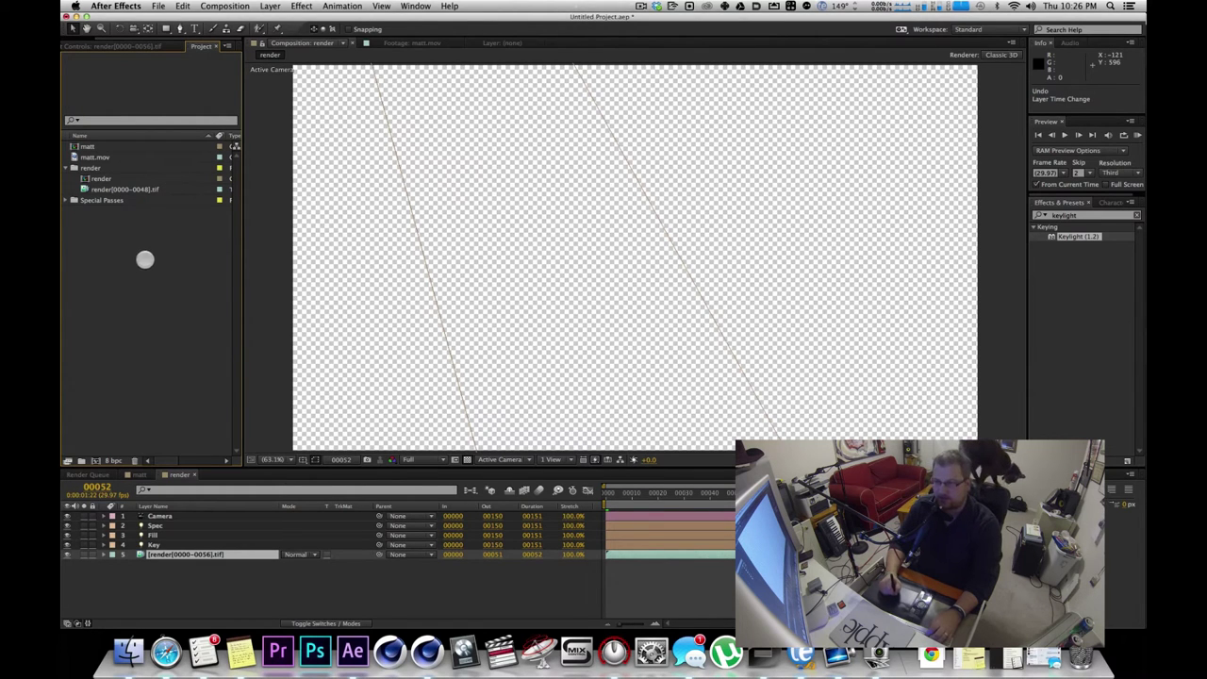
key(super+Tab)
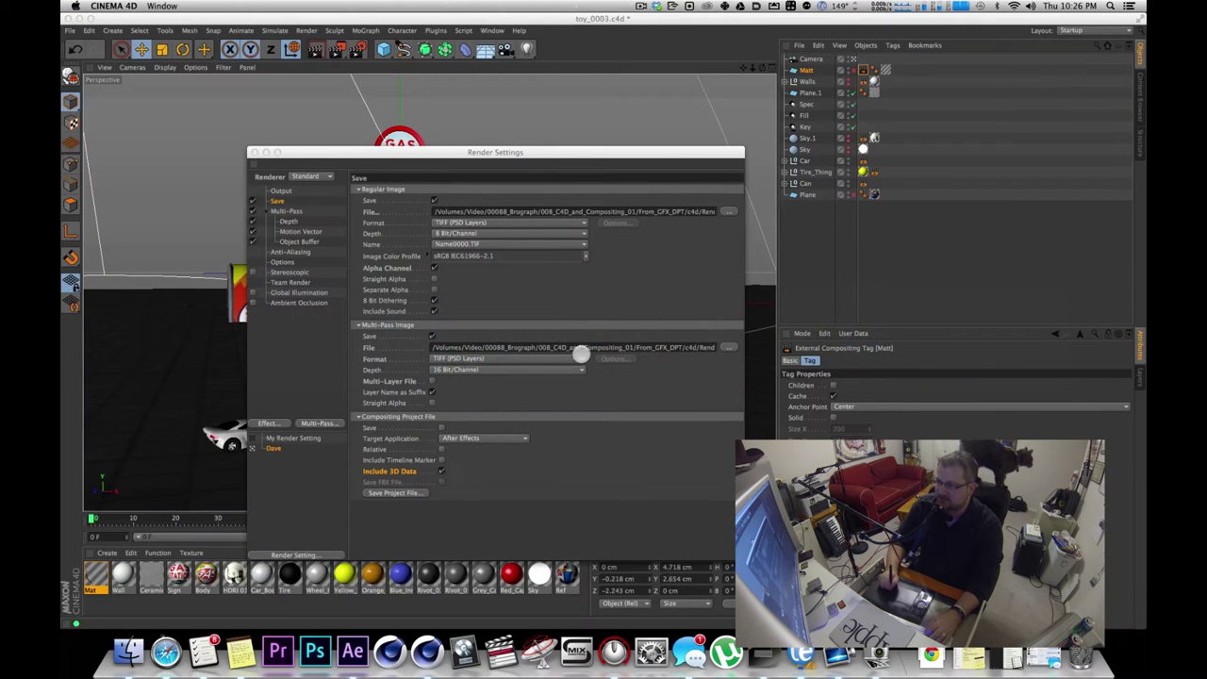
drag(529, 153, 556, 121)
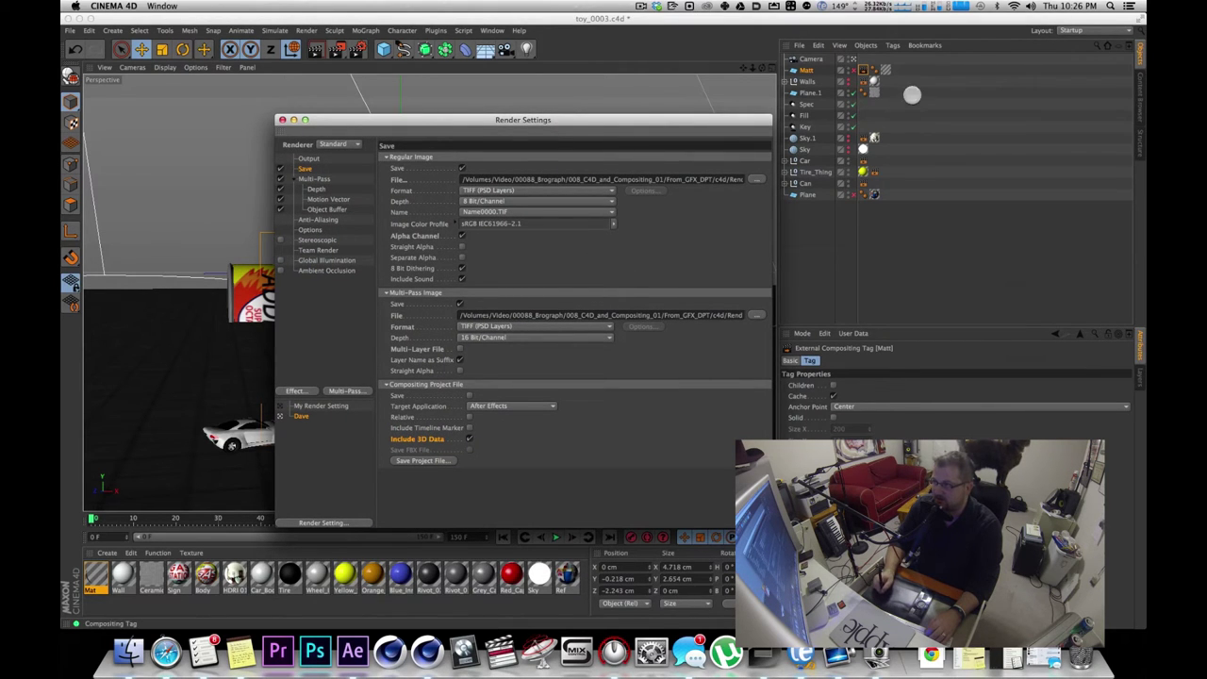
drag(660, 123, 589, 138)
click(851, 70)
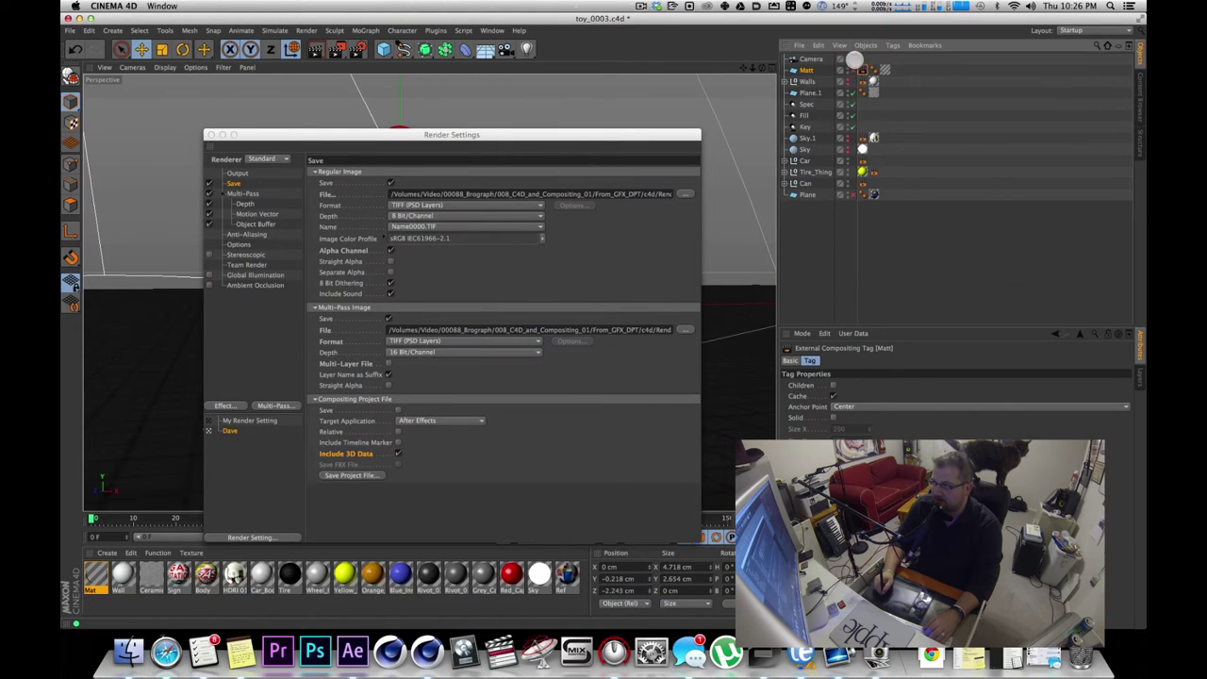
drag(635, 131, 701, 126)
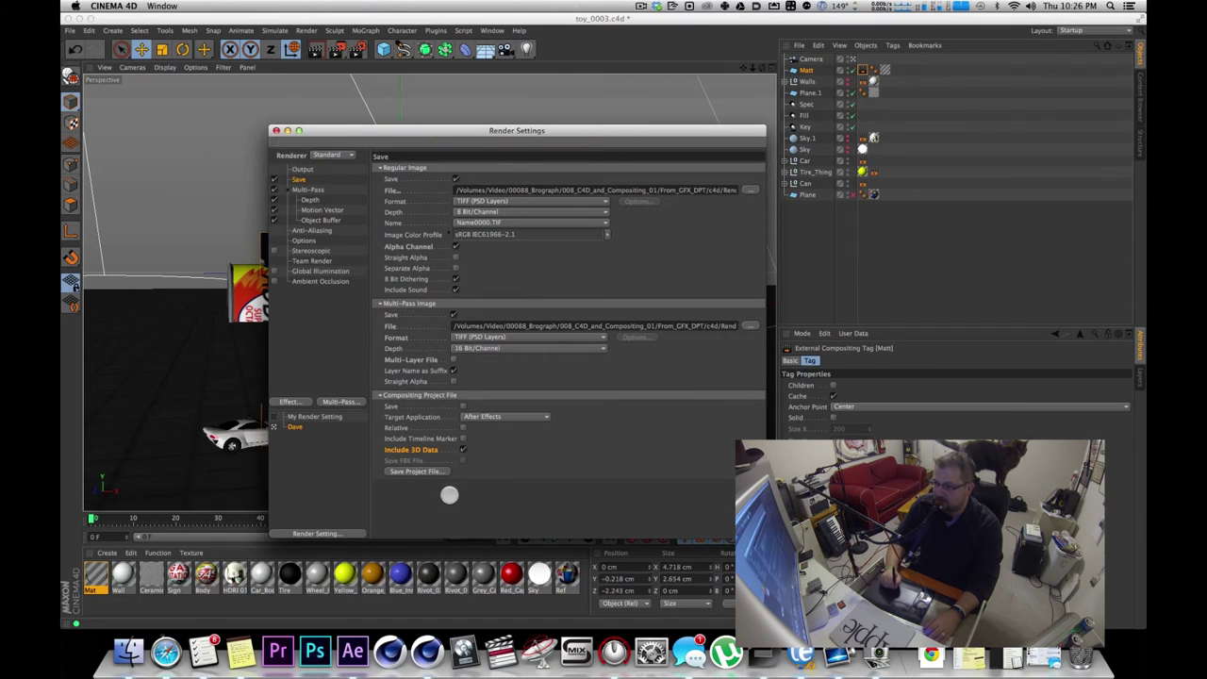
Save the compositing project file again as toy_0003.aec in the c4d folder, replacing the existing file.
click(430, 474)
click(445, 466)
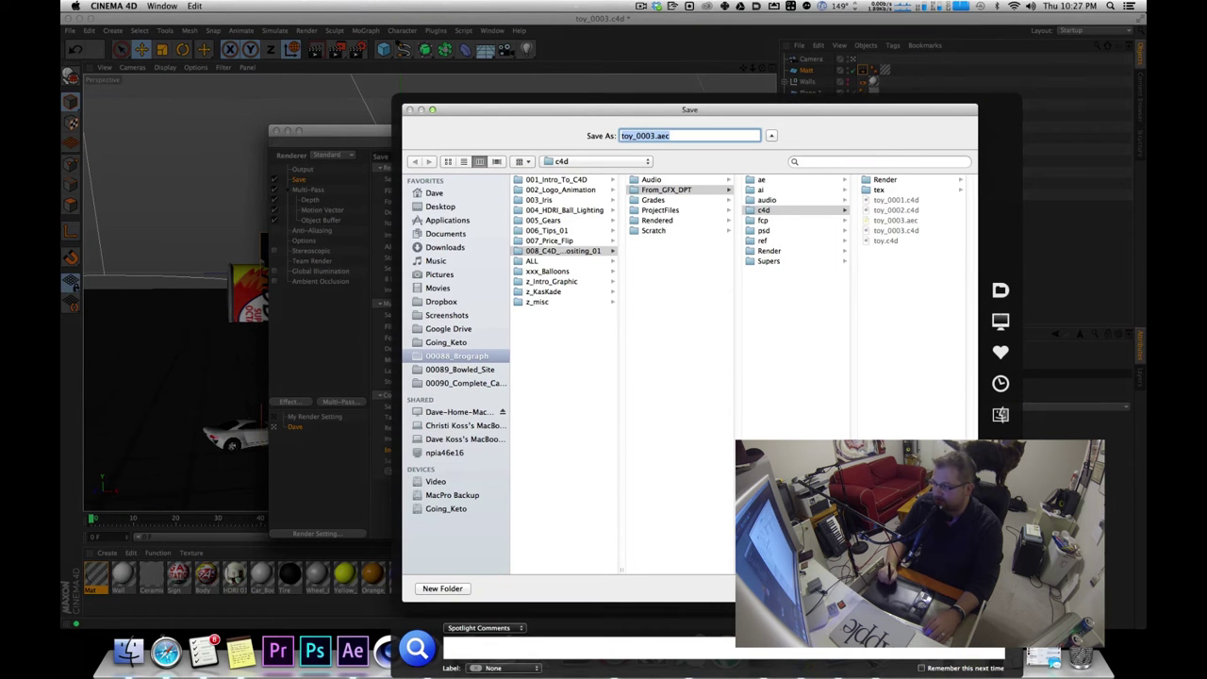
key(Return)
click(772, 188)
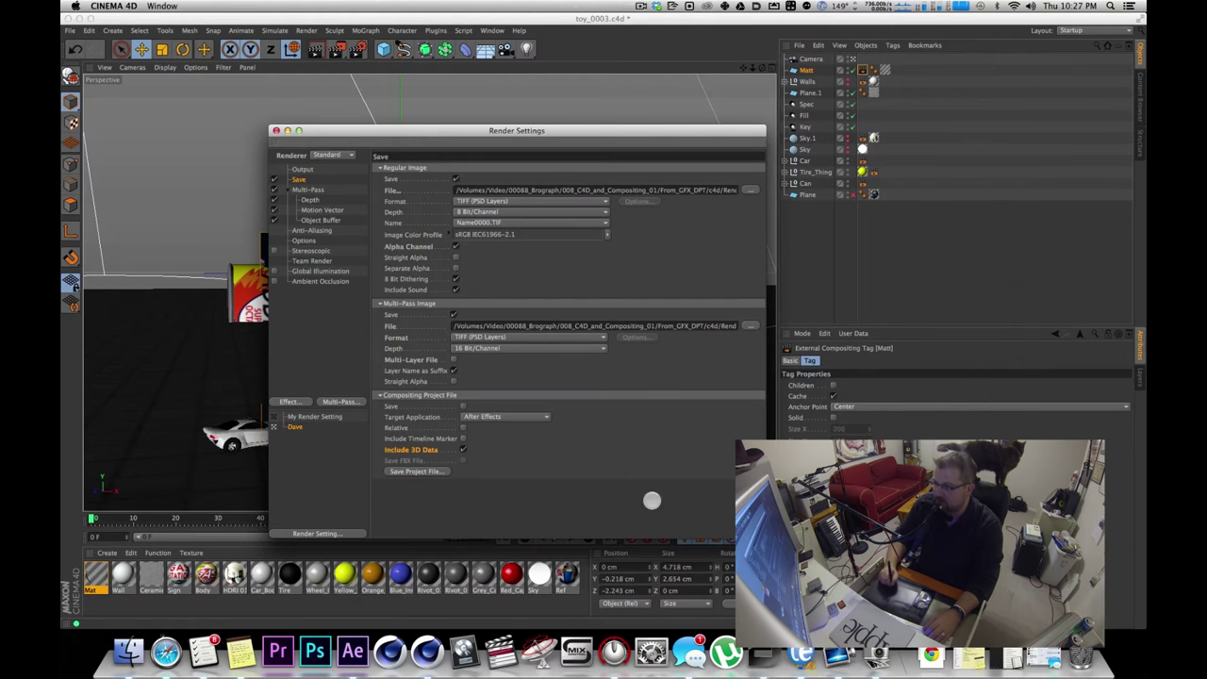
Switch to After Effects and delete the previously imported render folder from the project, confirming the removal.
key(super+Tab)
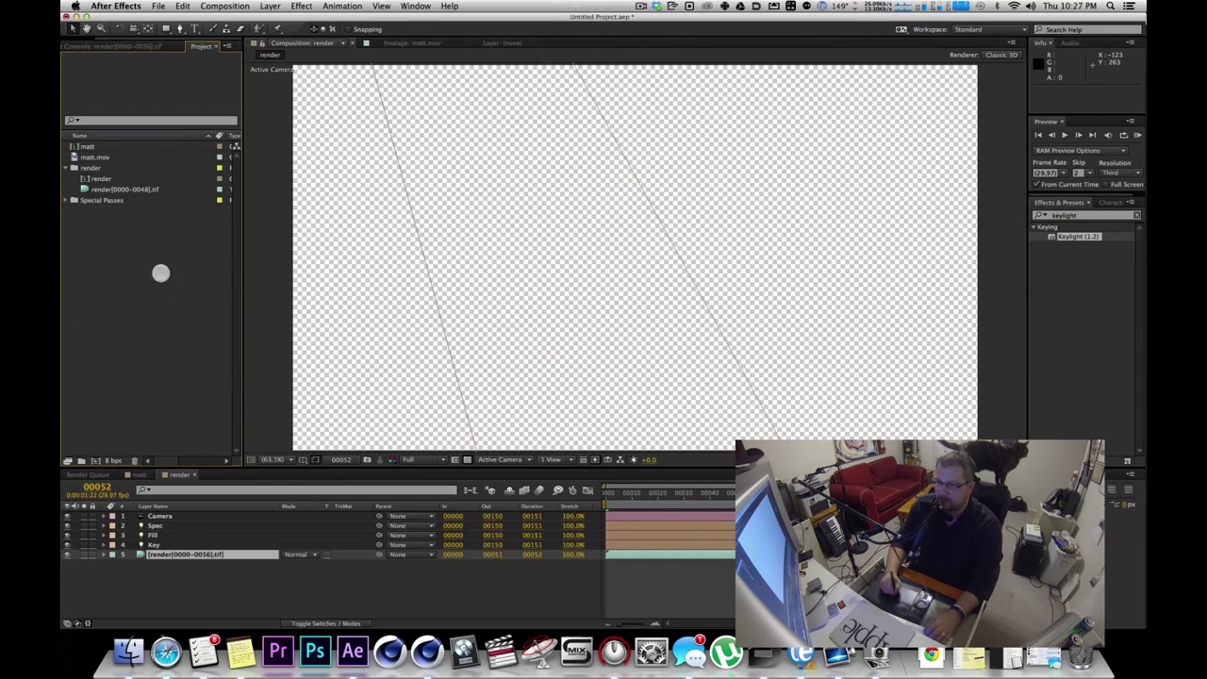
click(94, 169)
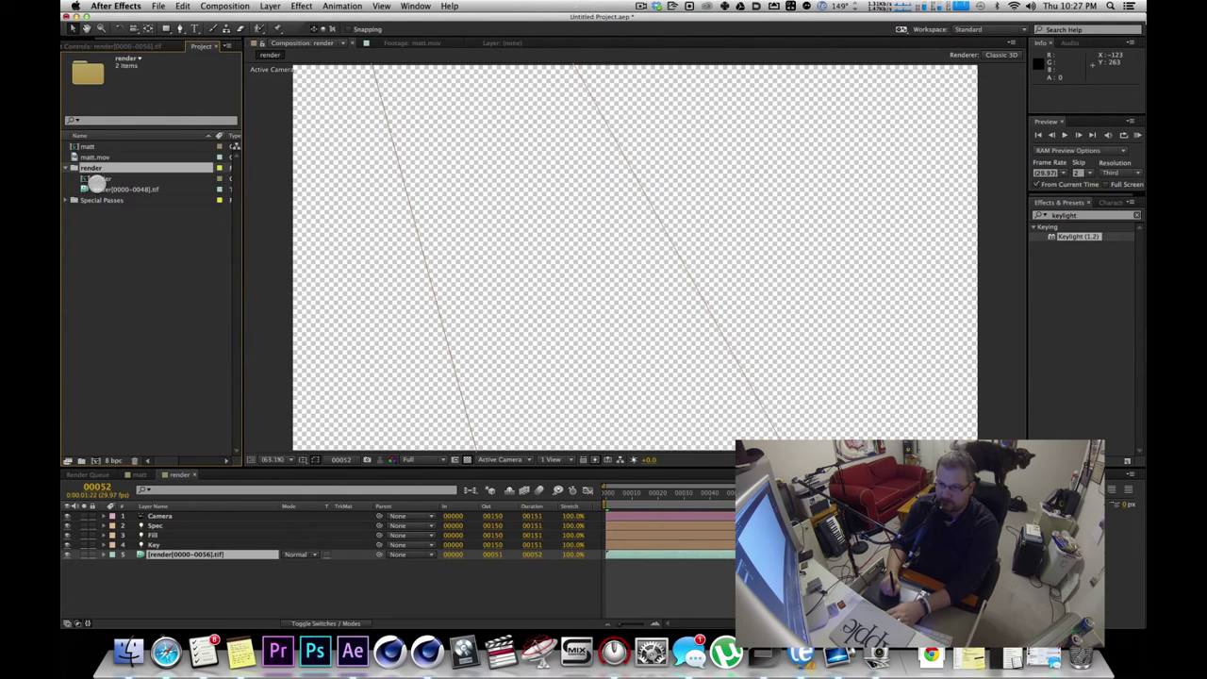
key(BackSpace)
click(709, 339)
Import the re-exported toy_0003.aec from Finder into the project and open the new render composition.
key(super+Tab)
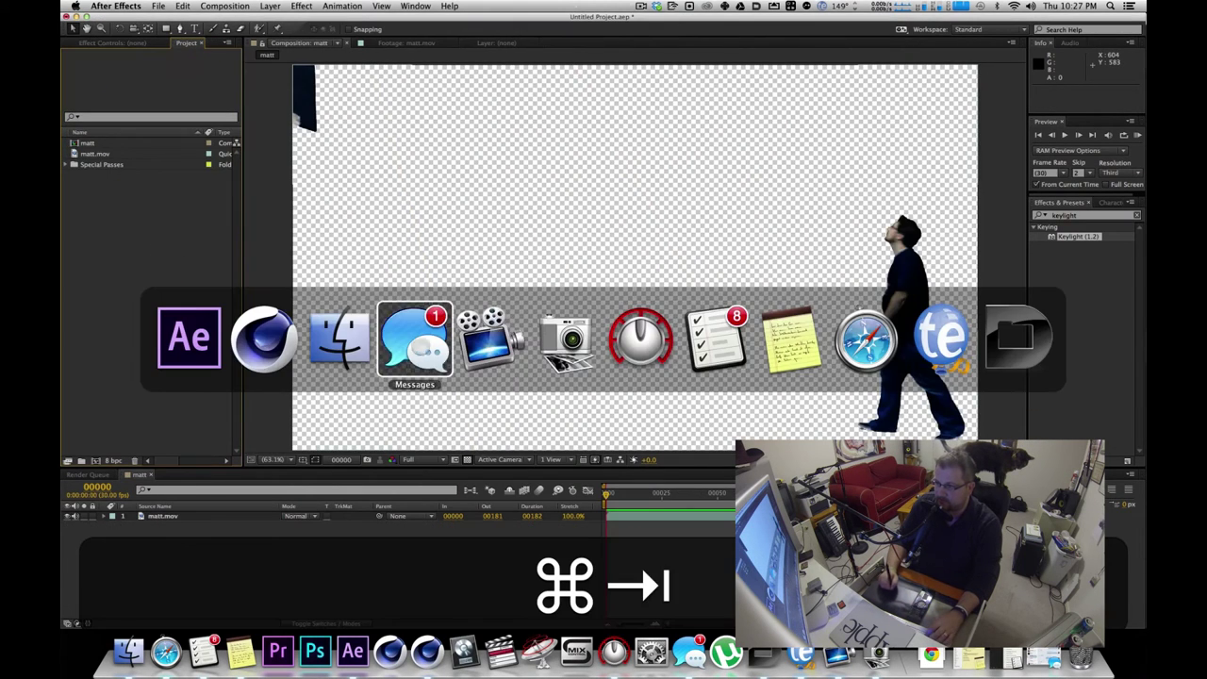
drag(790, 126, 146, 262)
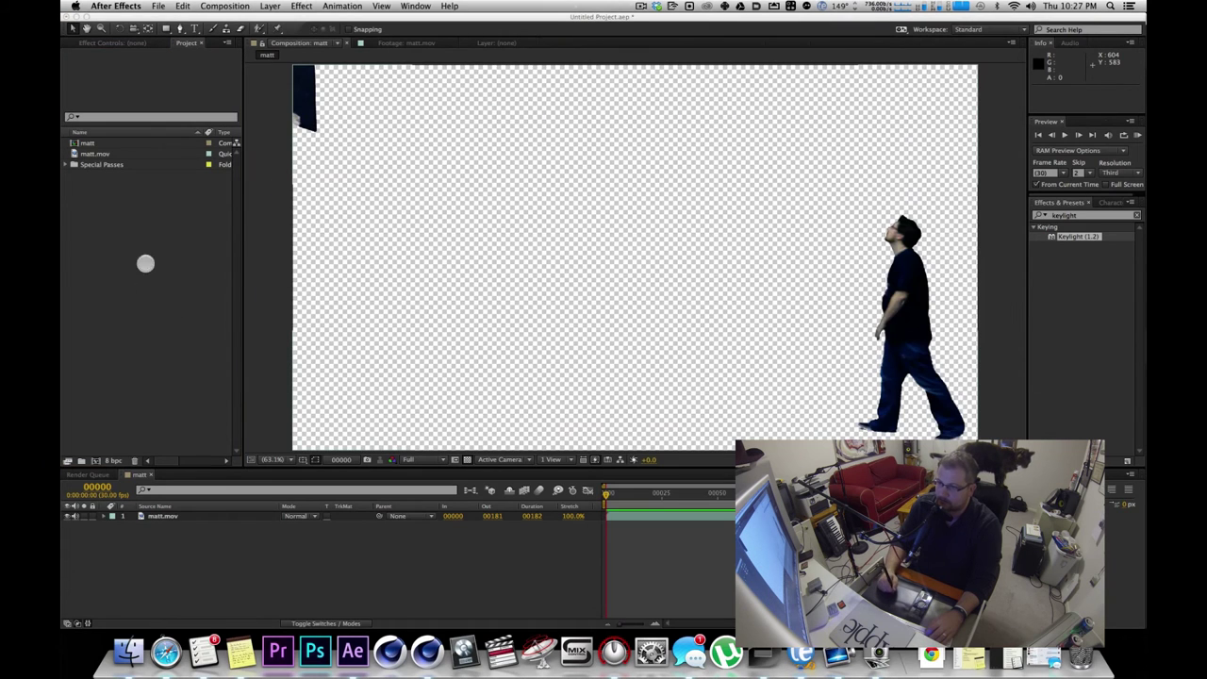
click(144, 239)
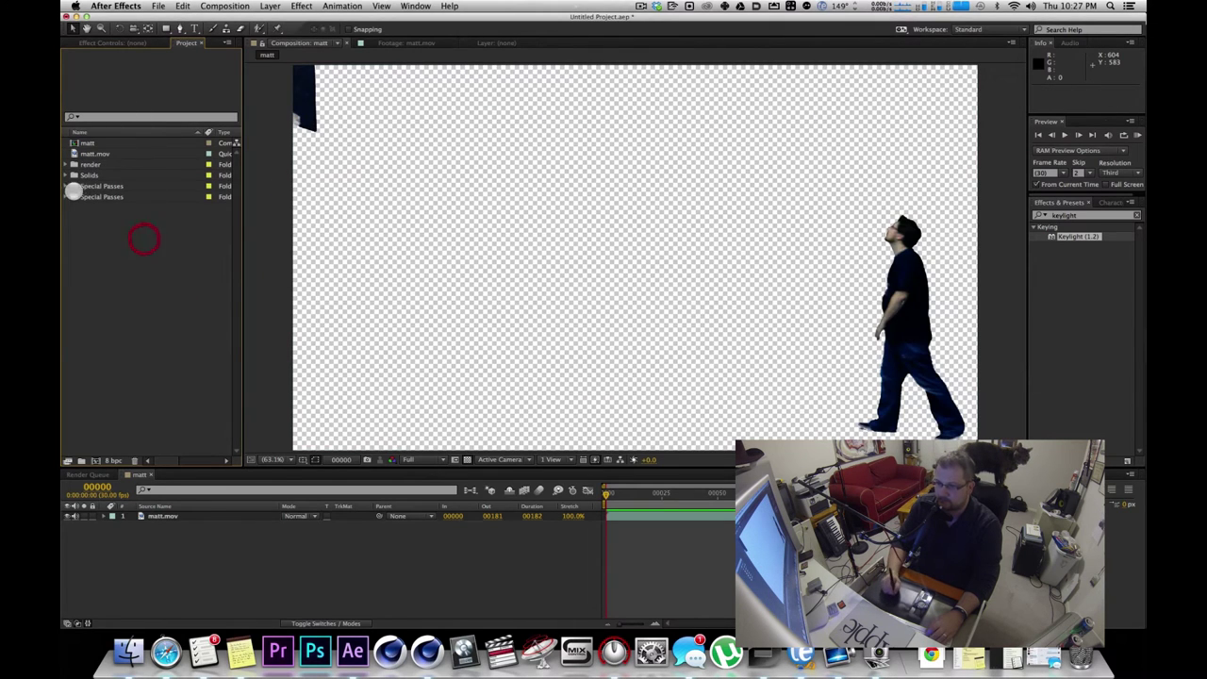
click(72, 165)
double_click(99, 176)
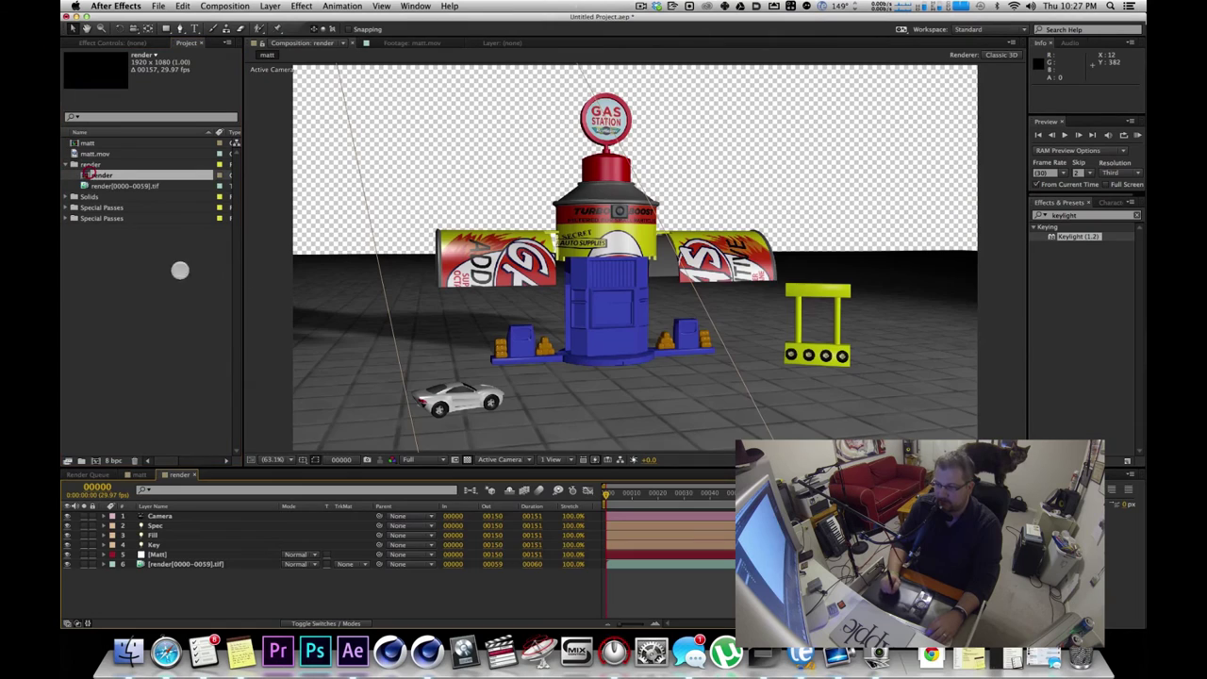
Examine the imported Matt null layer in the render composition at the first frame.
click(154, 554)
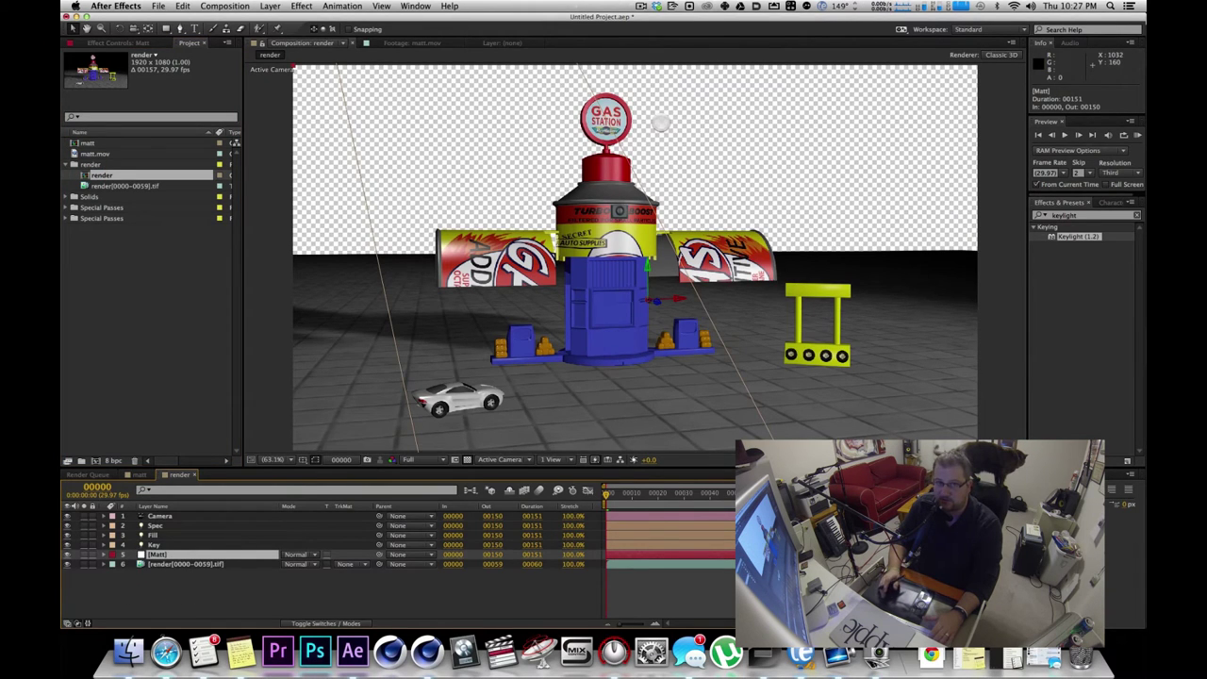
drag(607, 492, 560, 488)
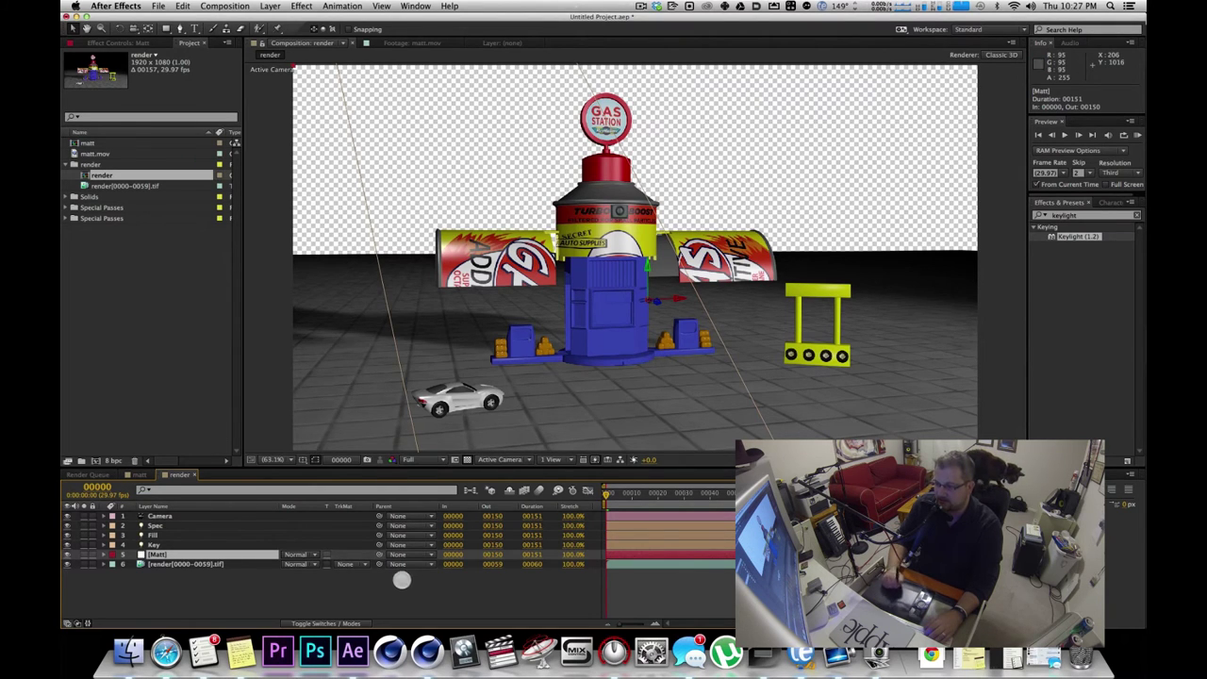
click(395, 579)
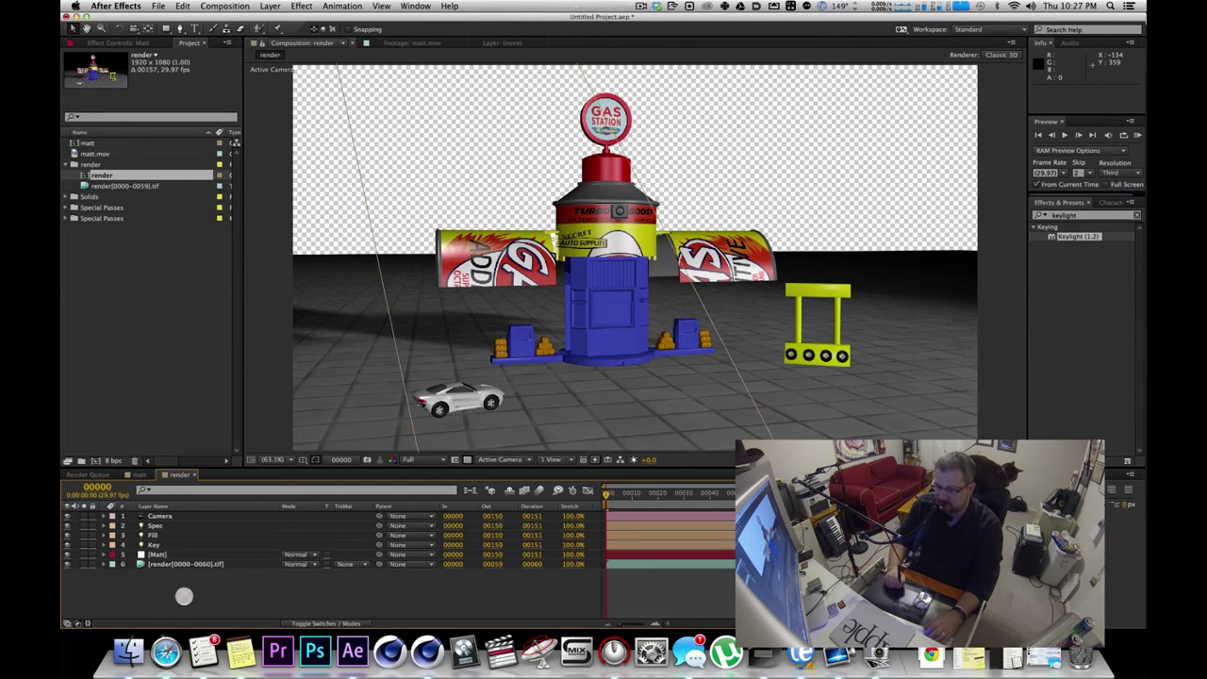
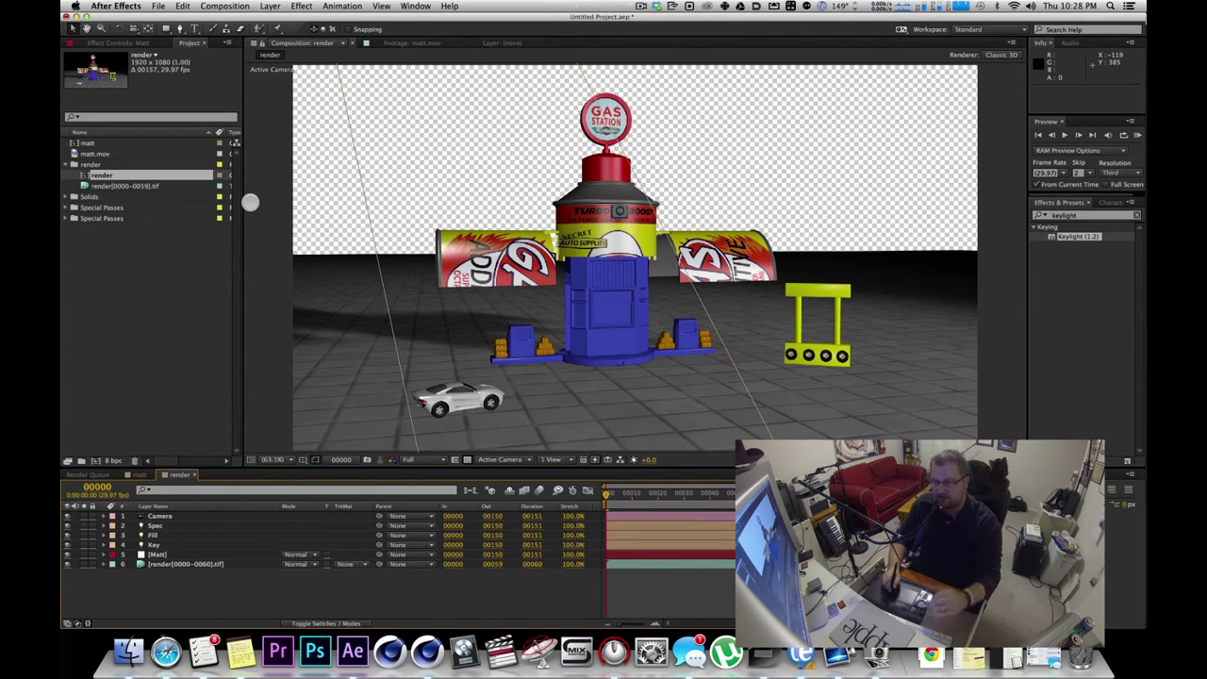
click(199, 586)
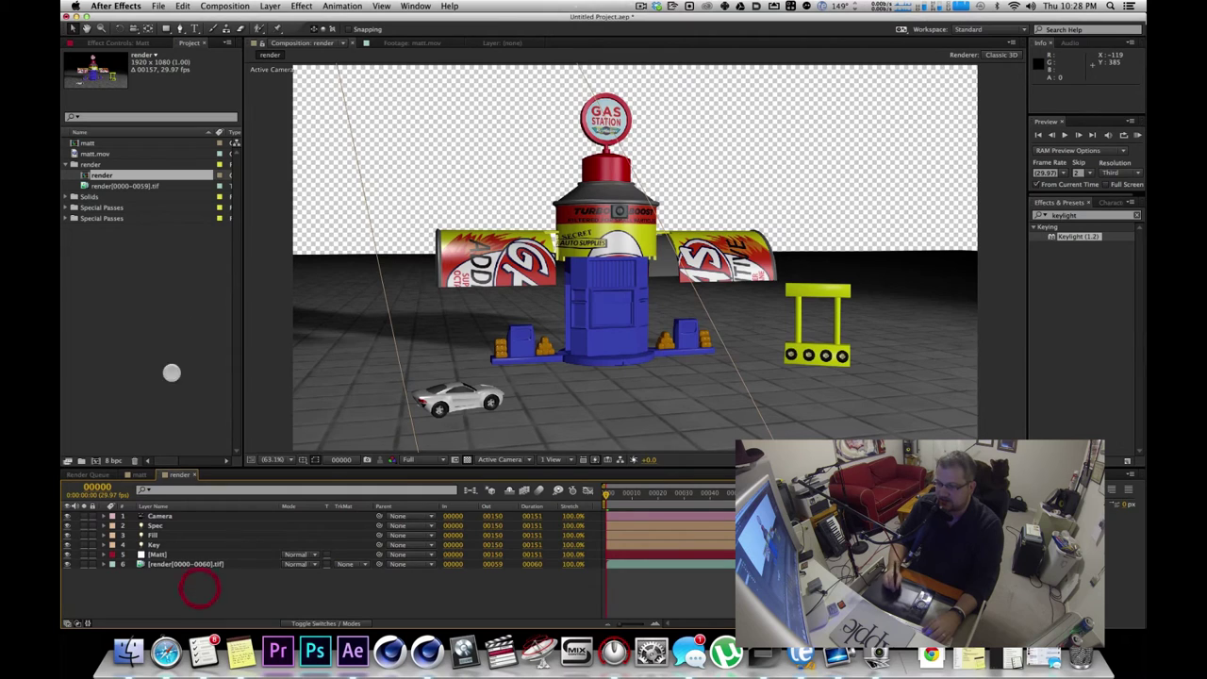
click(154, 553)
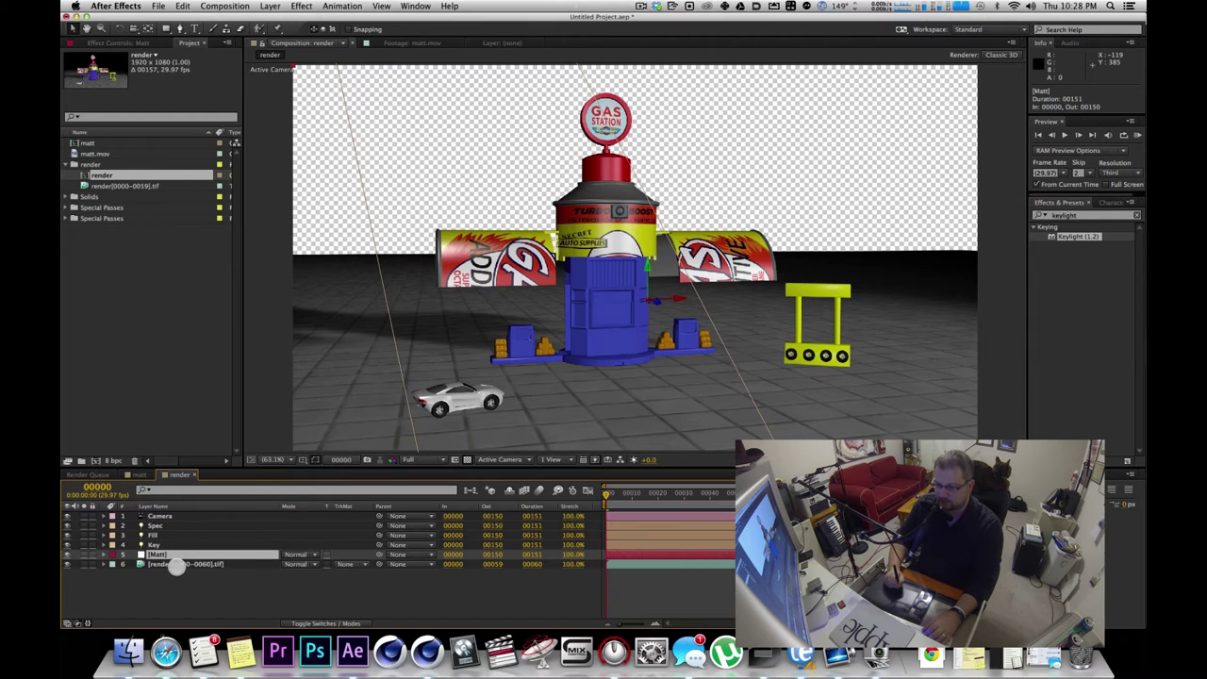
Add matt.mov directly above the Matt null in the render composition and make it a 3D layer.
click(151, 245)
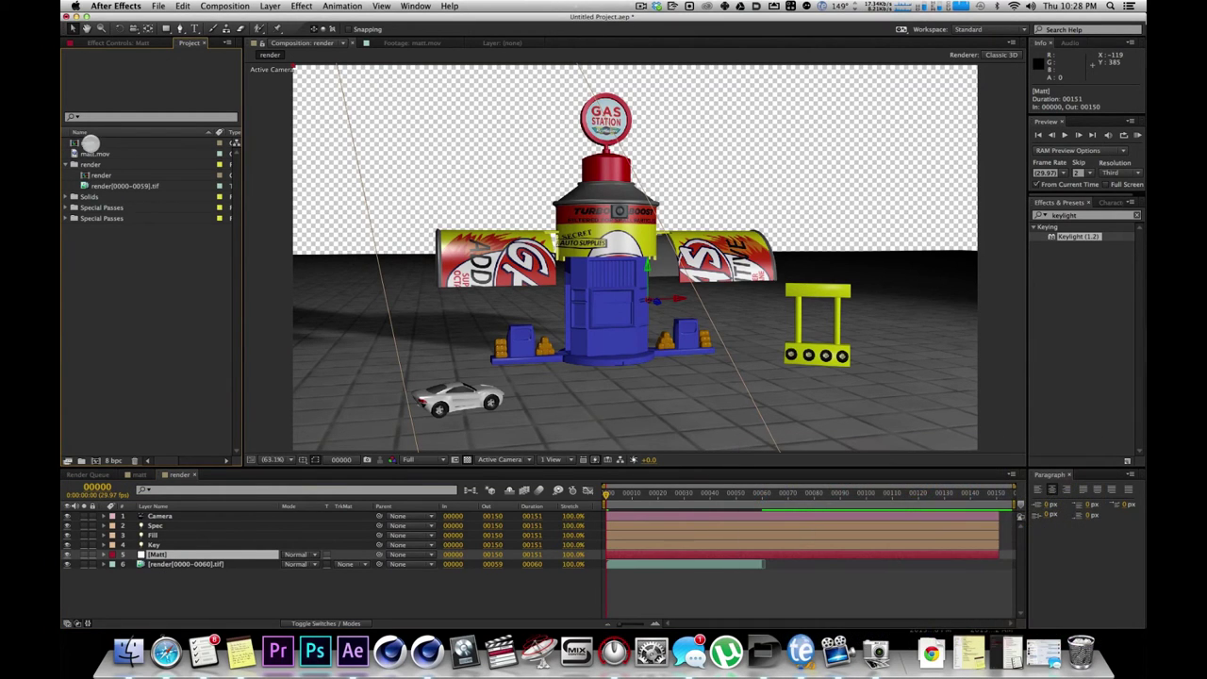
drag(90, 152, 151, 556)
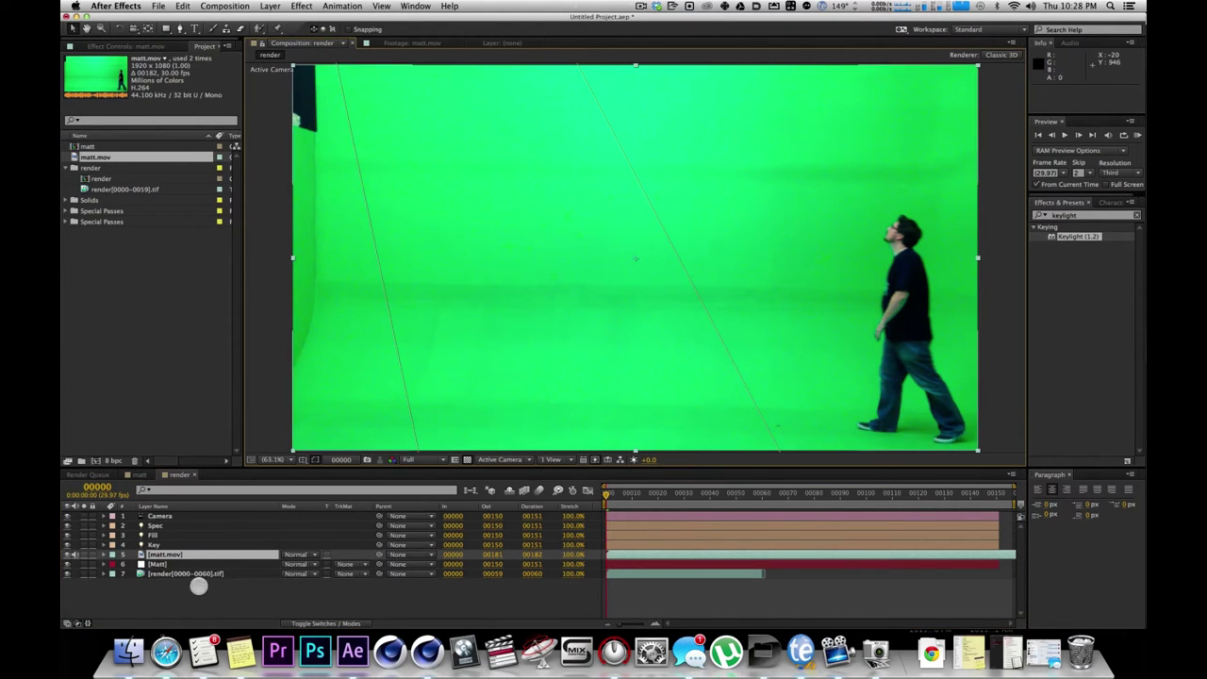
click(197, 581)
click(325, 621)
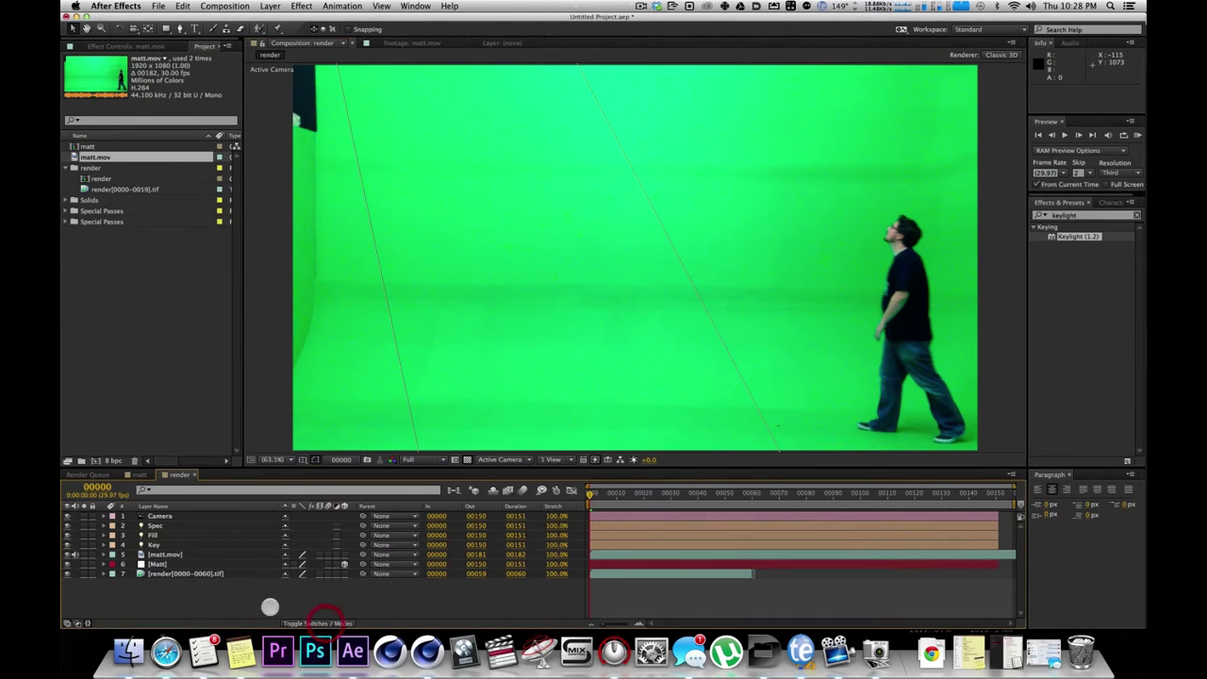
click(344, 554)
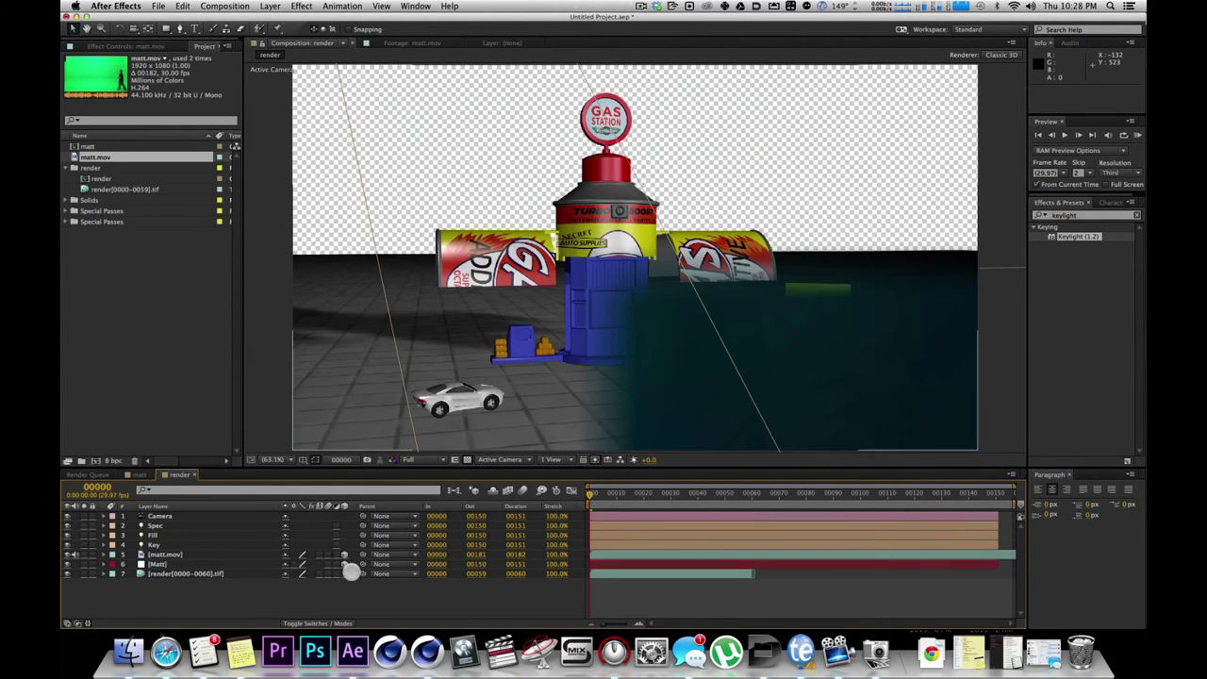
click(343, 556)
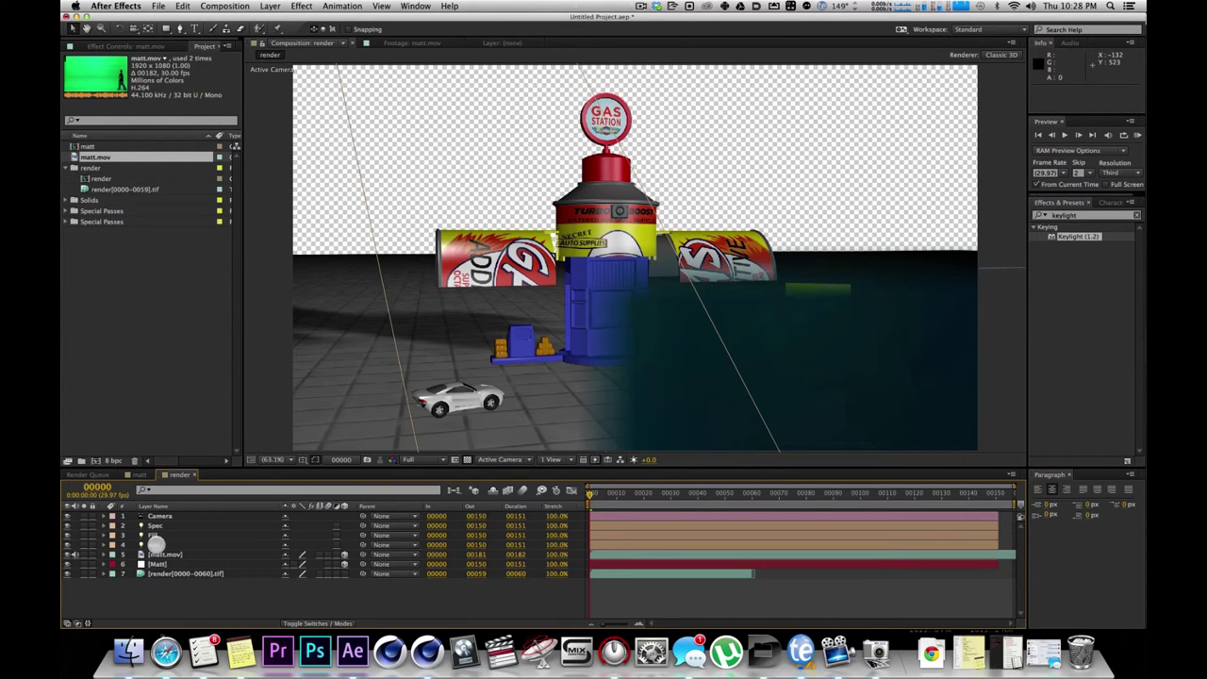
Try to reposition the 3D matt.mov layer up and across the gas station view at the first frame.
click(162, 555)
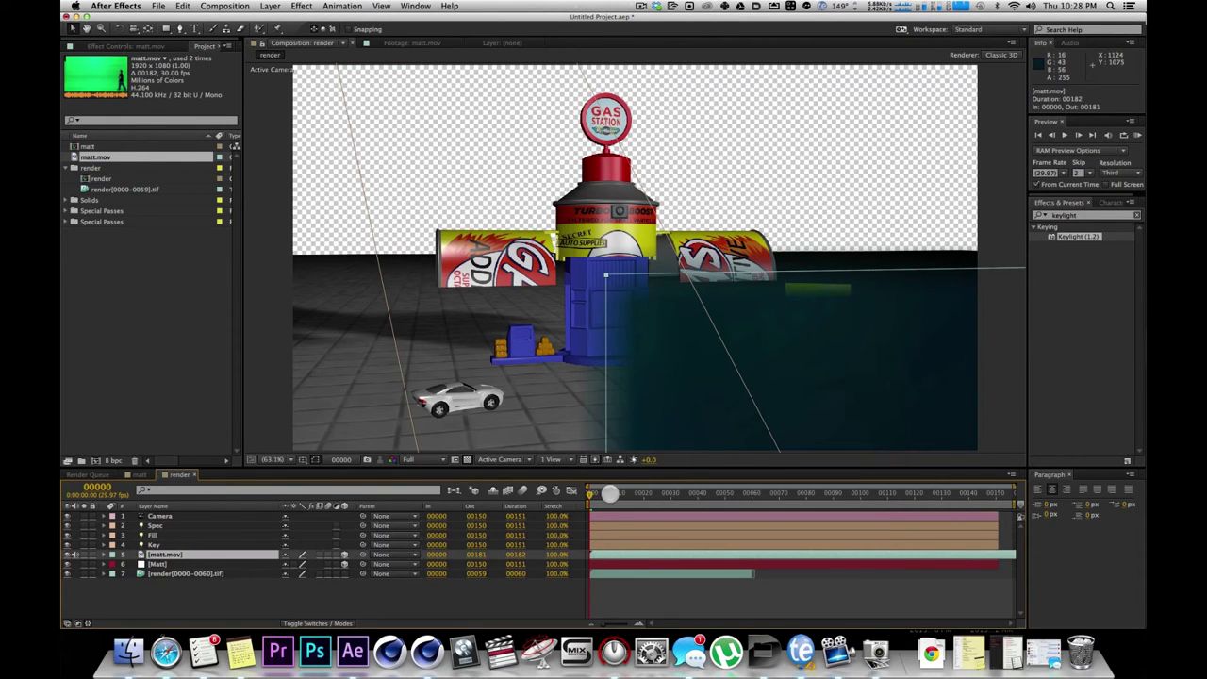
drag(610, 492, 577, 489)
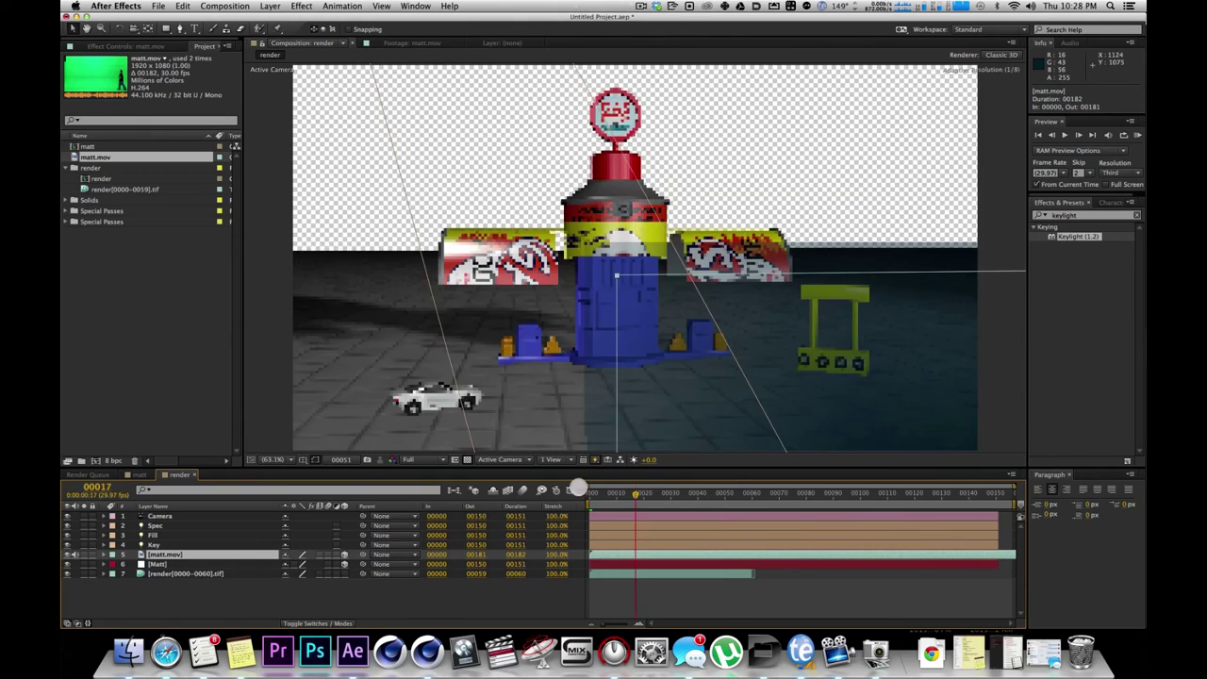
drag(797, 377, 556, 122)
drag(736, 307, 675, 220)
drag(758, 325, 751, 192)
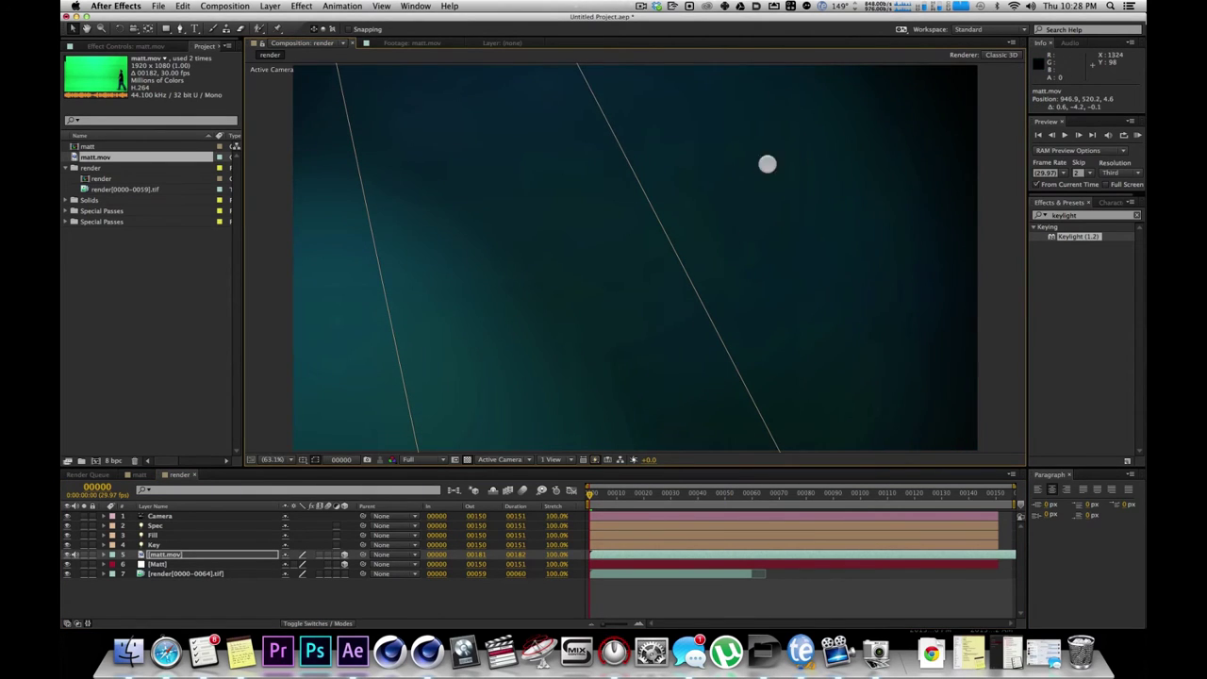
Set the matt.mov layer's scale to 90% and slide the layer 86 frames earlier in the timeline.
key(s)
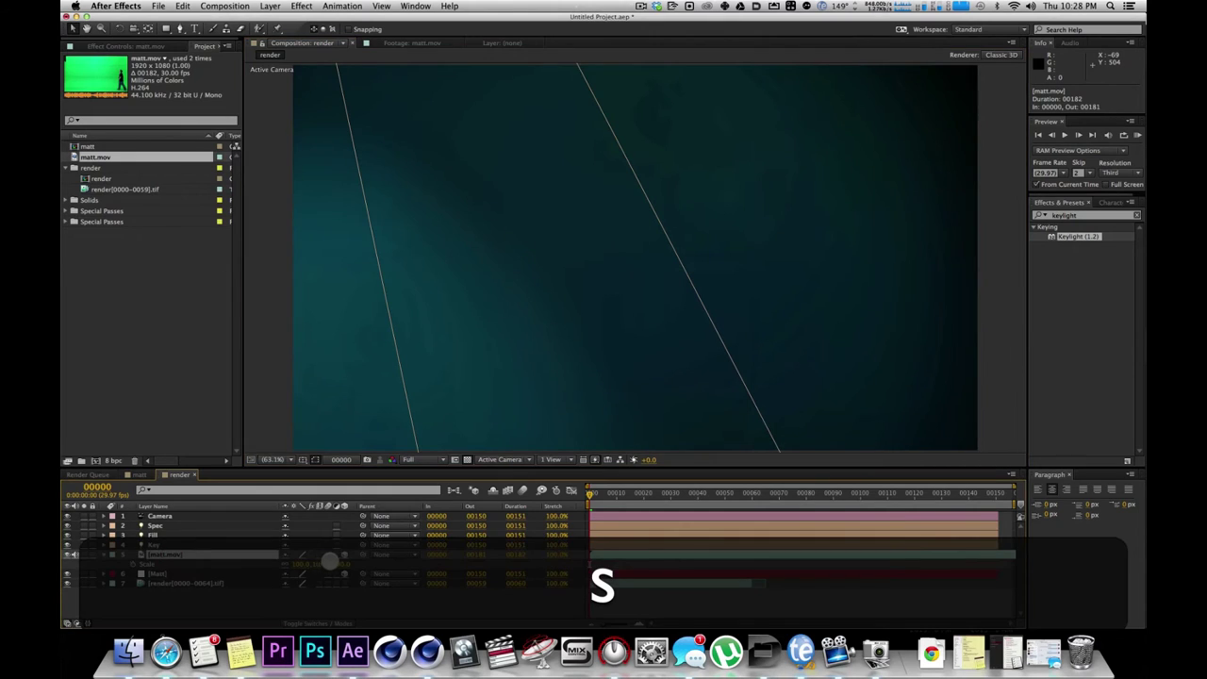
mouse_move(339, 563)
mouse_down()
mouse_move(317, 564)
mouse_move(336, 564)
mouse_up()
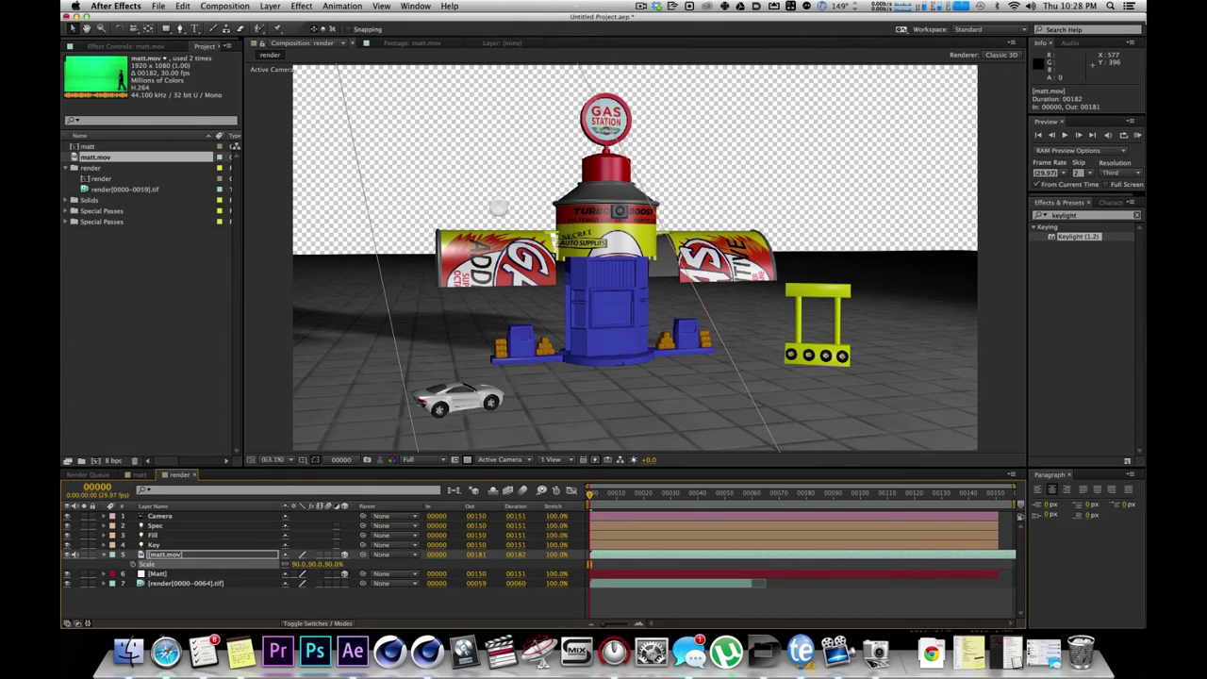
drag(853, 554, 617, 551)
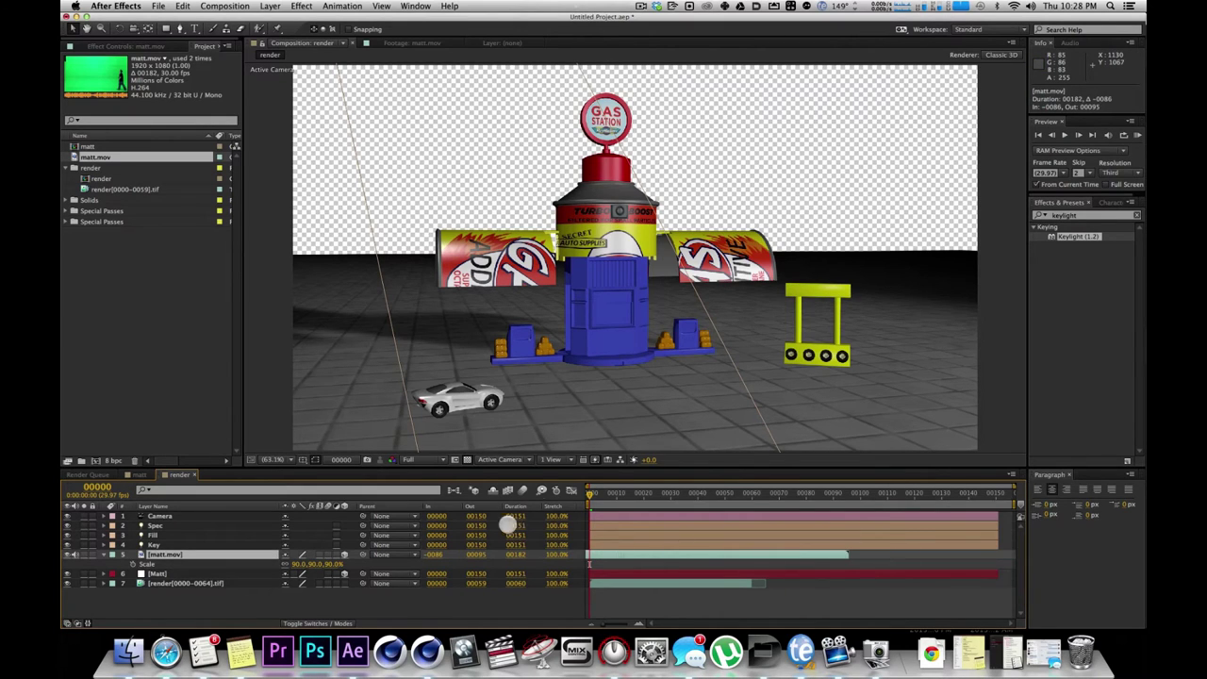
click(613, 494)
click(767, 525)
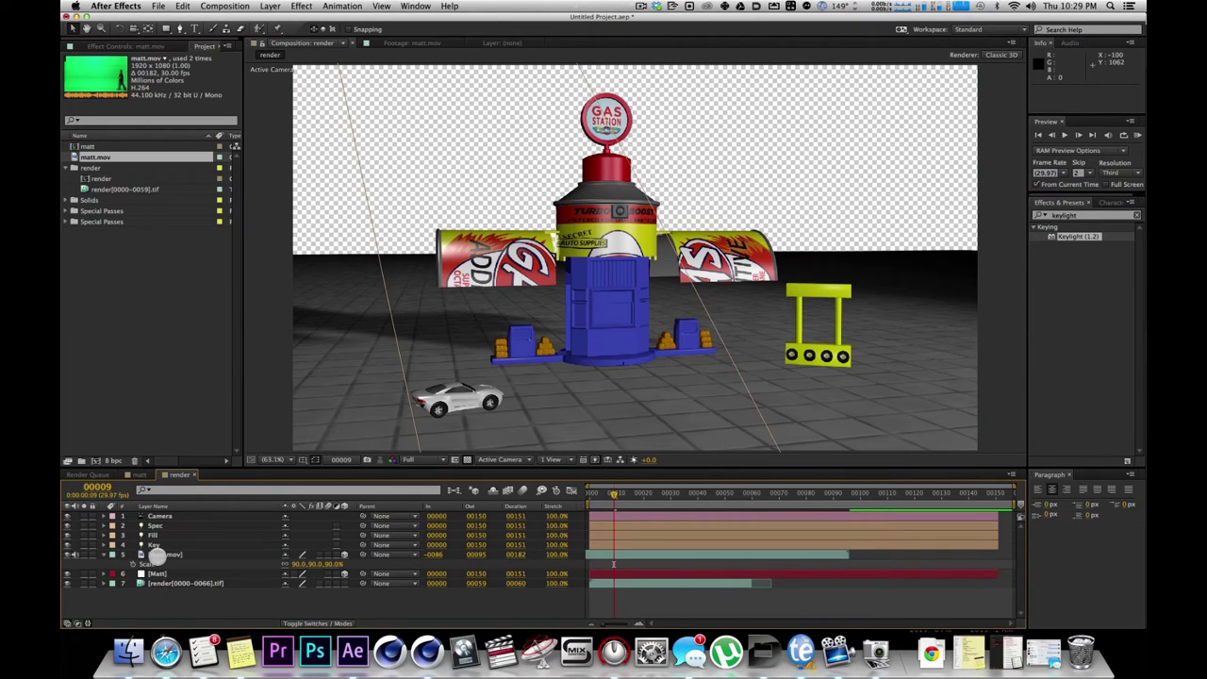
Replace the matt.mov layer with a fresh copy above the Matt null and make it 3D at frame 0.
click(158, 555)
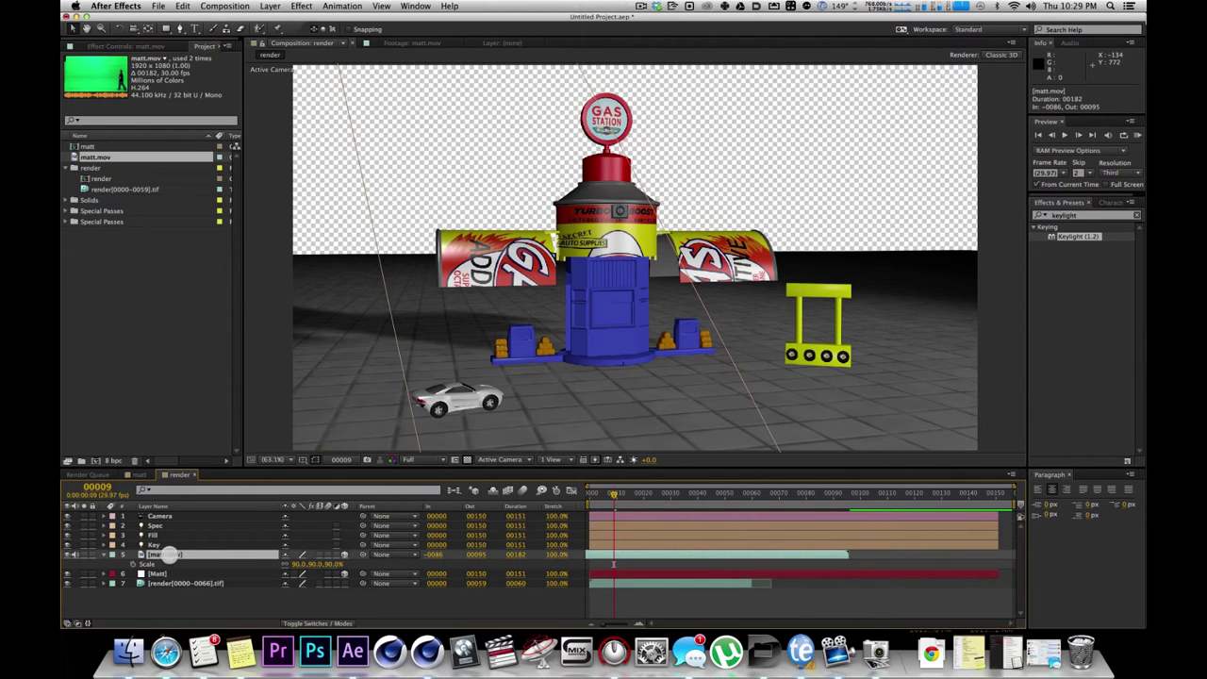
key(BackSpace)
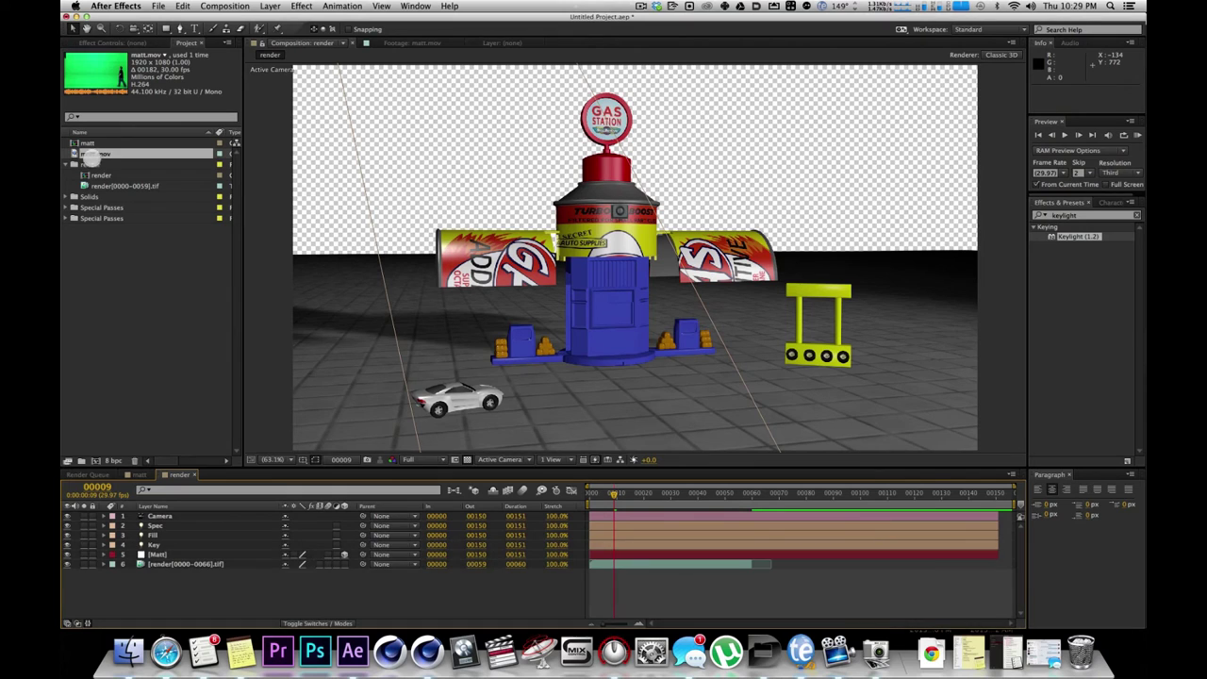
drag(104, 299, 164, 555)
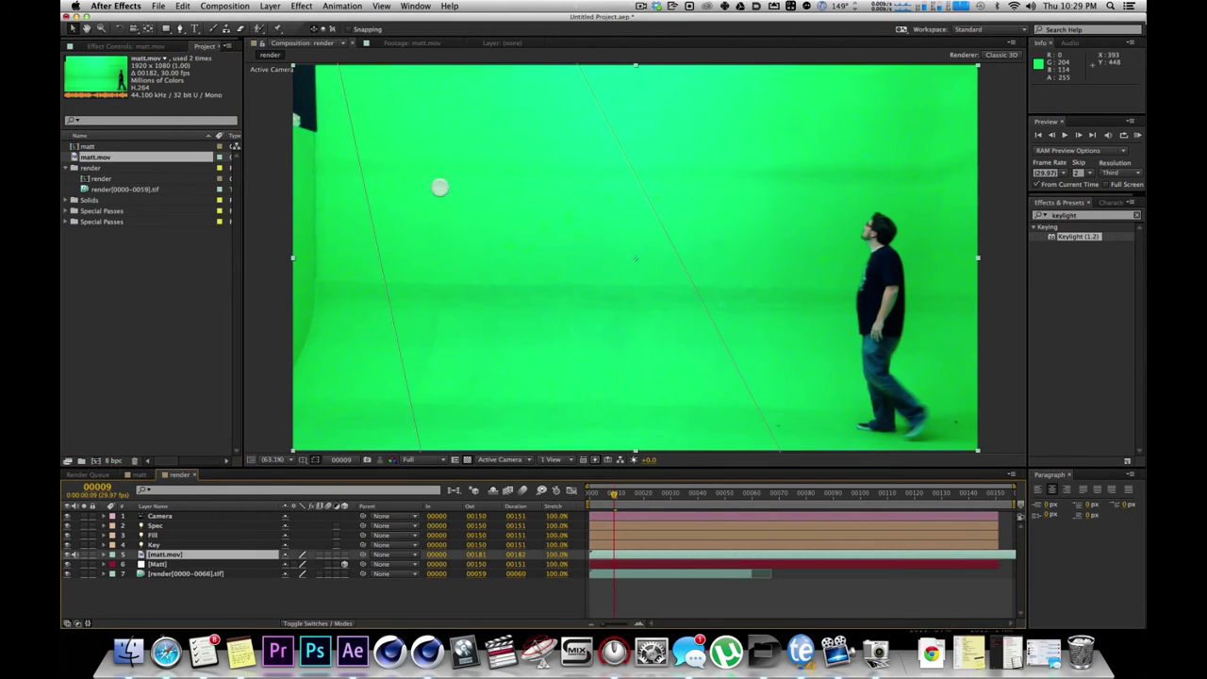
drag(611, 496, 371, 511)
click(344, 554)
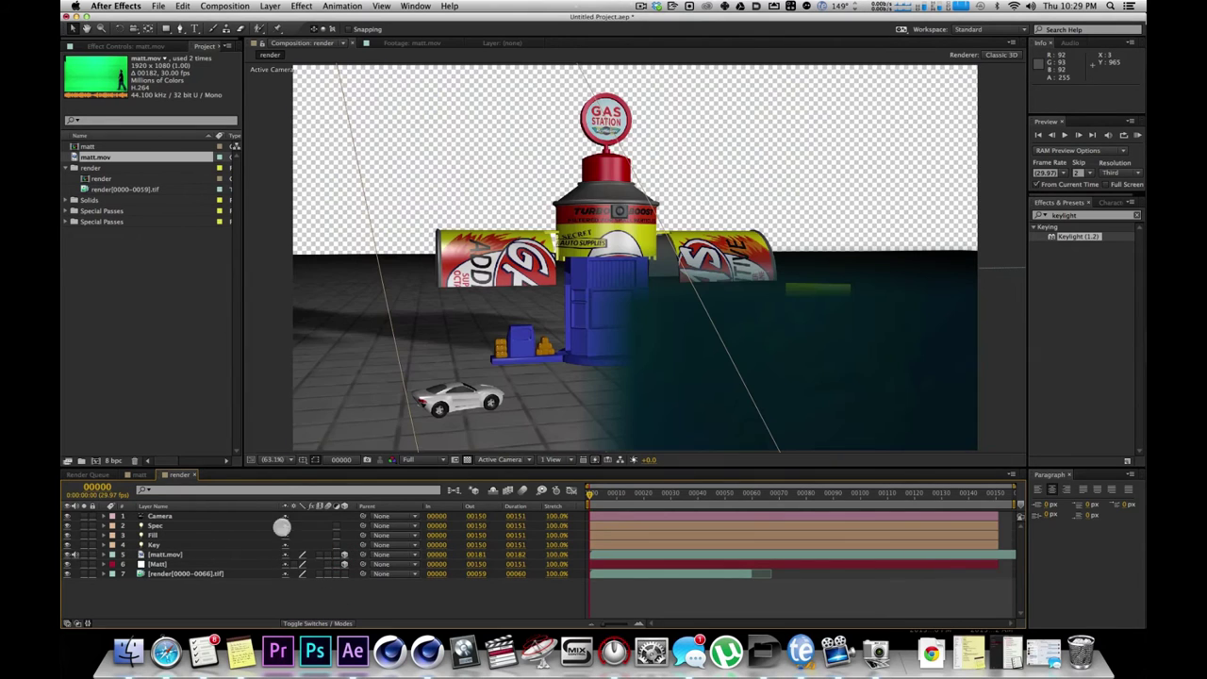
Copy the Matt null's whole Transform group and paste it onto the matt.mov layer.
click(156, 564)
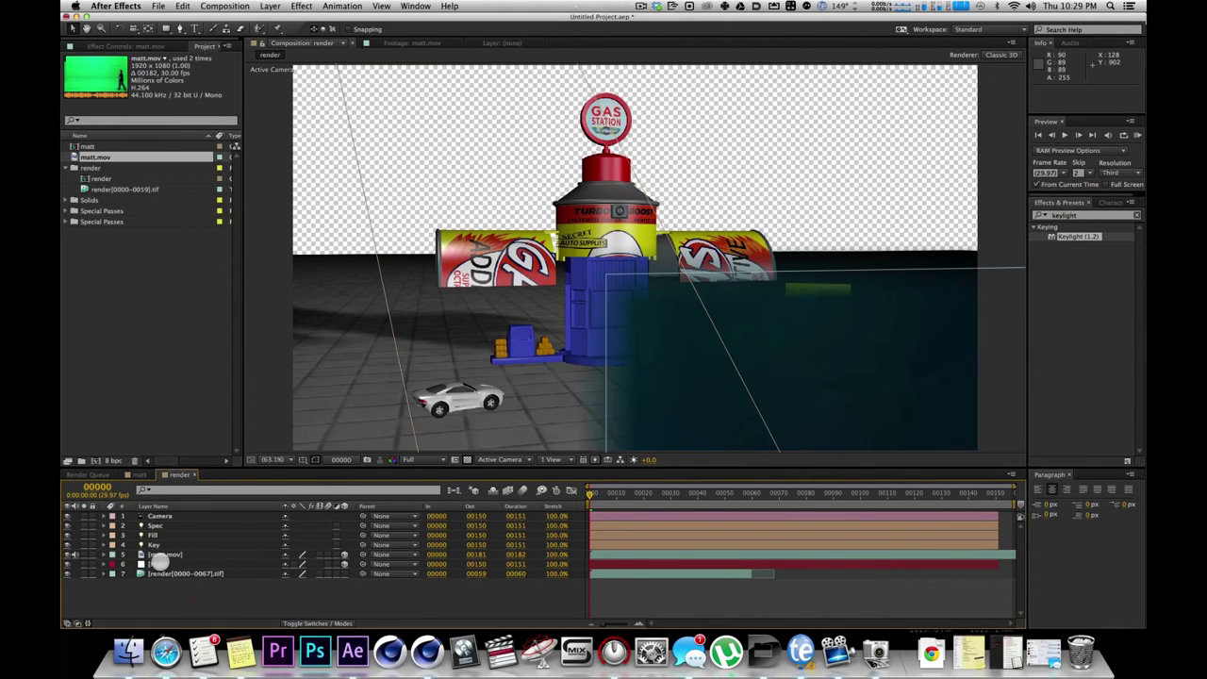
click(103, 563)
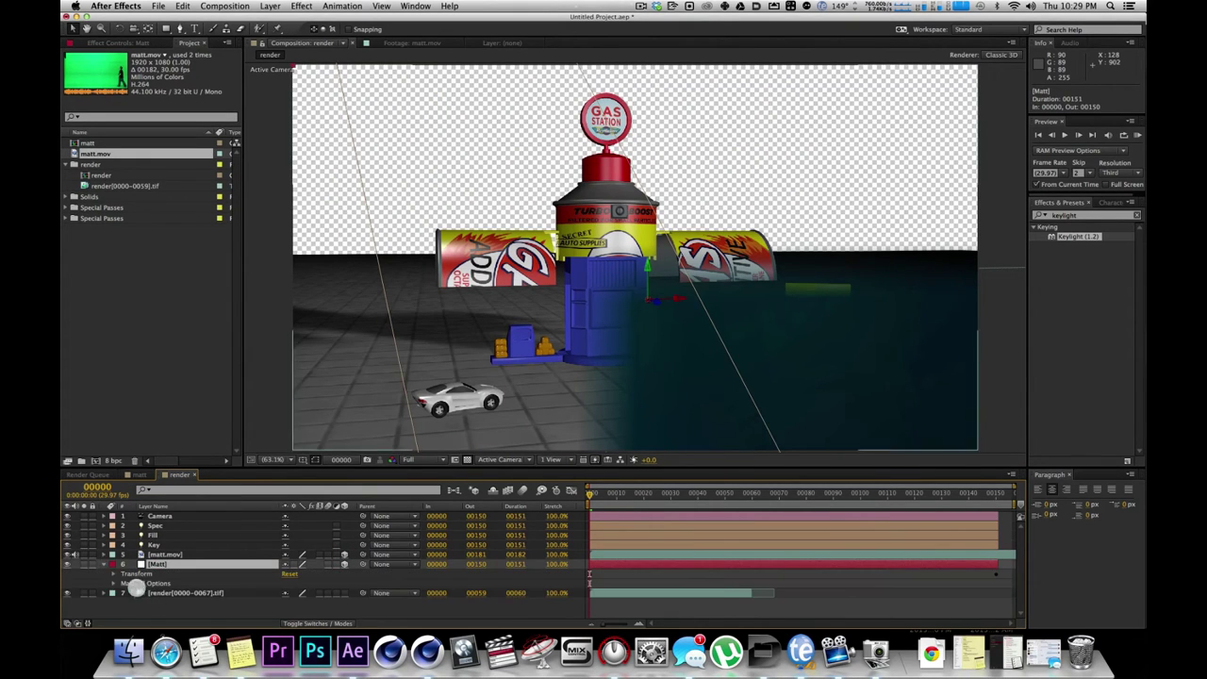
click(113, 573)
scroll(134, 589, down, 3)
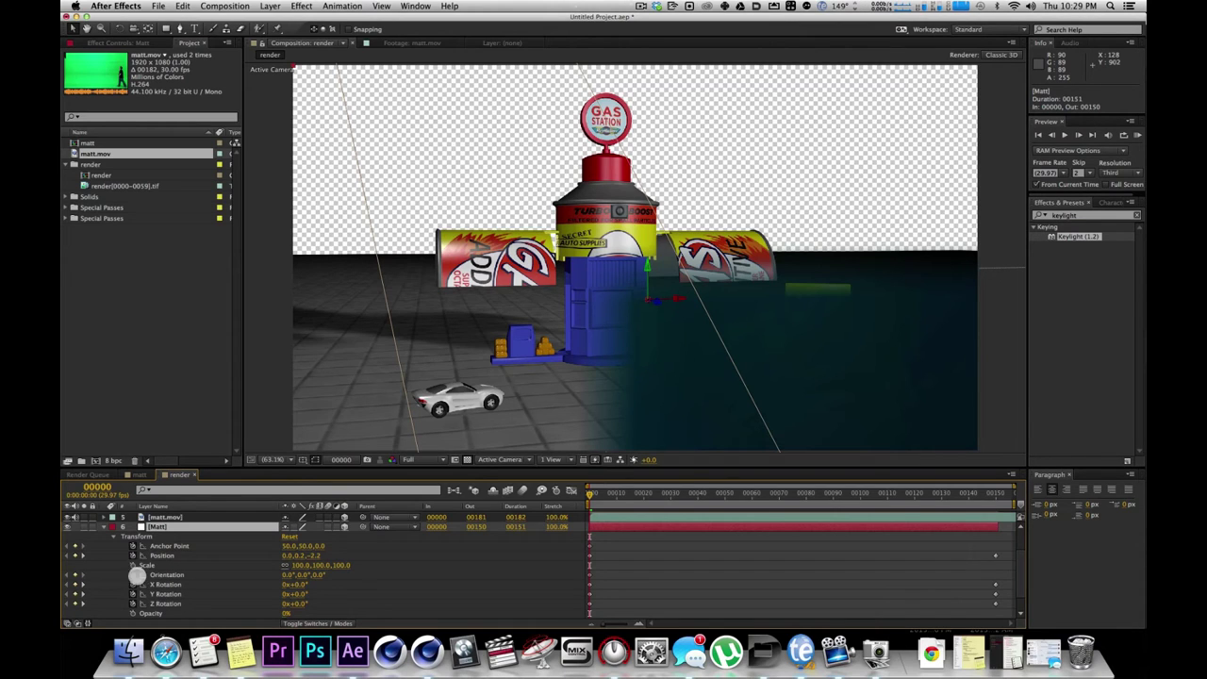
click(164, 545)
click(162, 536)
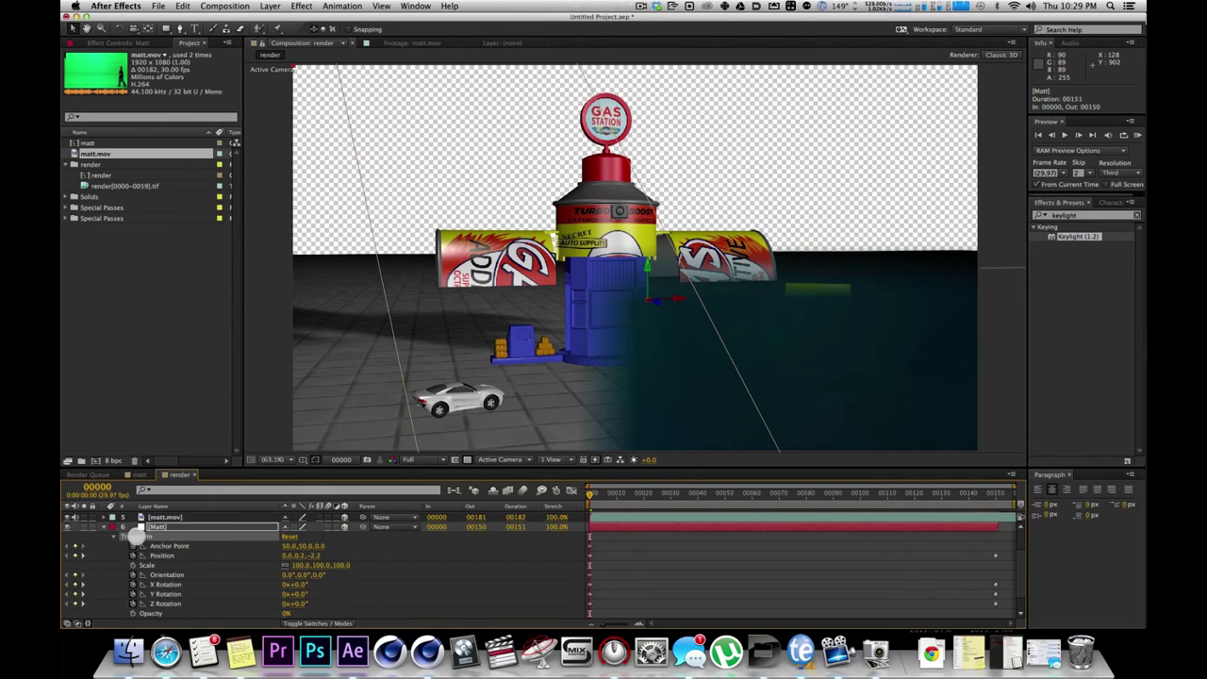
key(super+c)
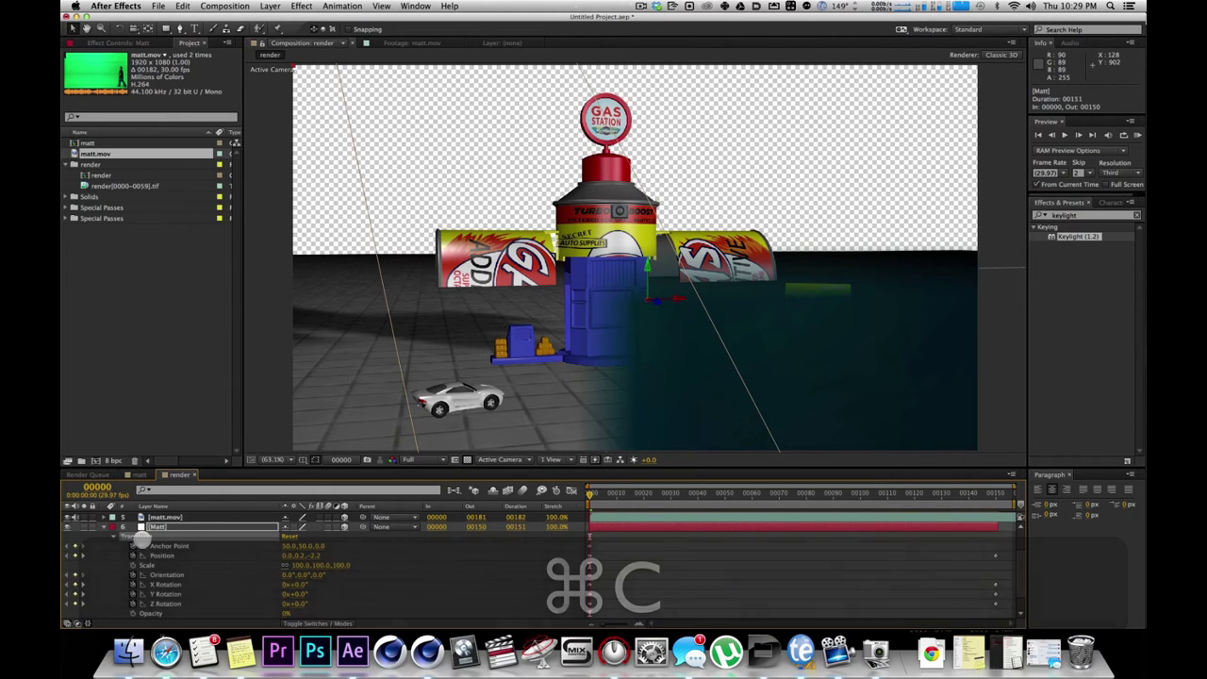
click(158, 518)
key(super+v)
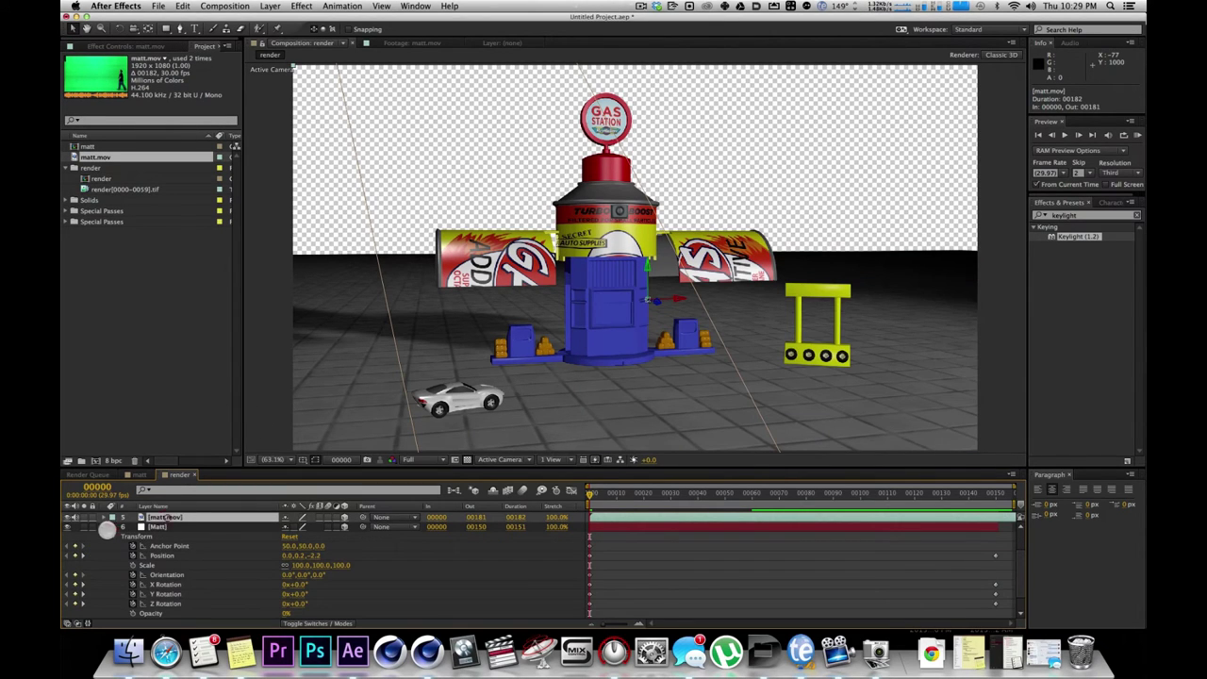
click(103, 526)
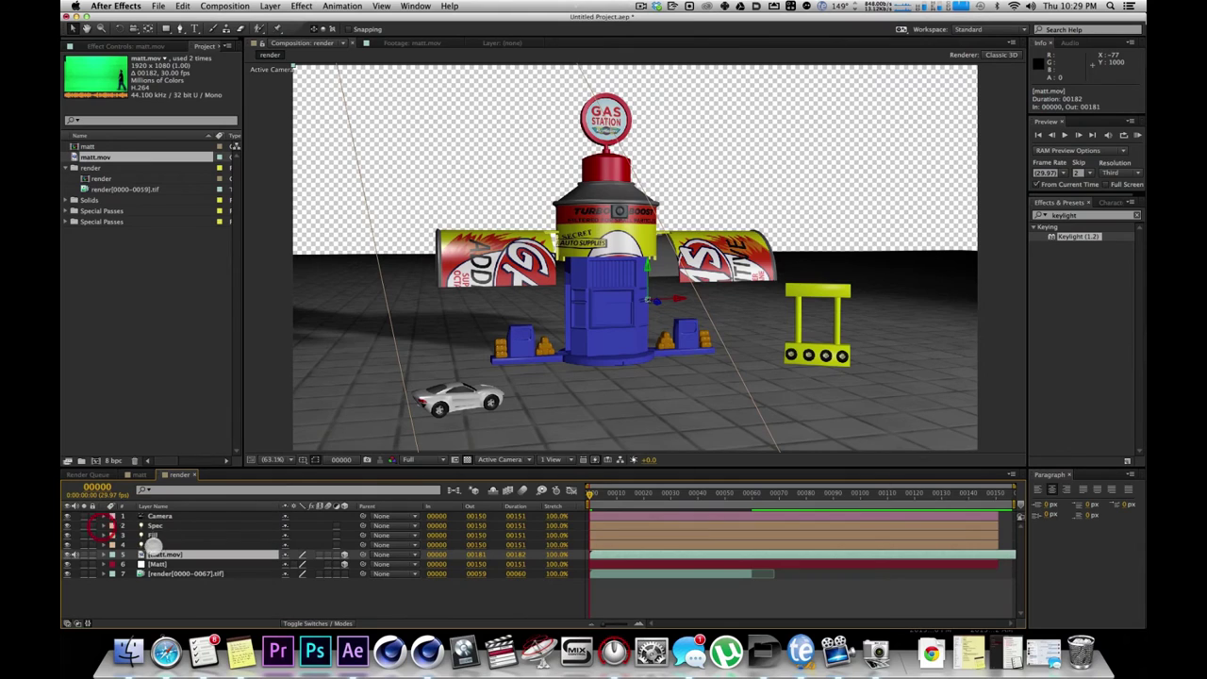
Reveal the matt.mov layer's transform properties and set its opacity to 100%.
click(103, 555)
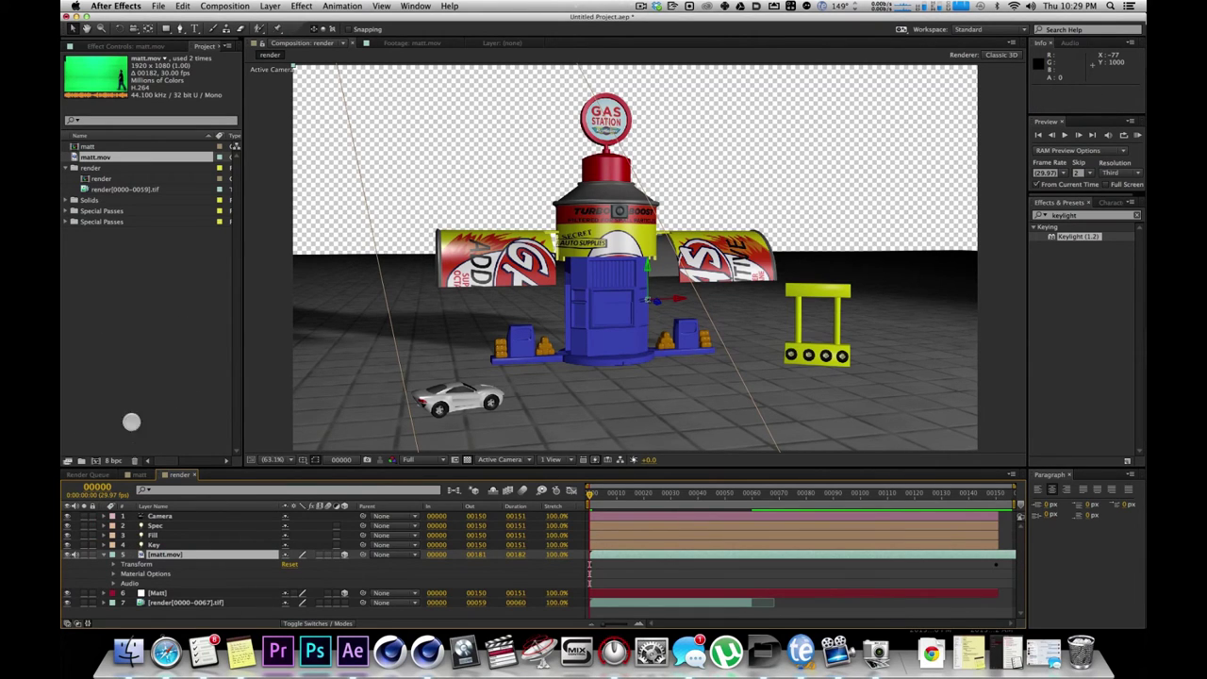
click(113, 573)
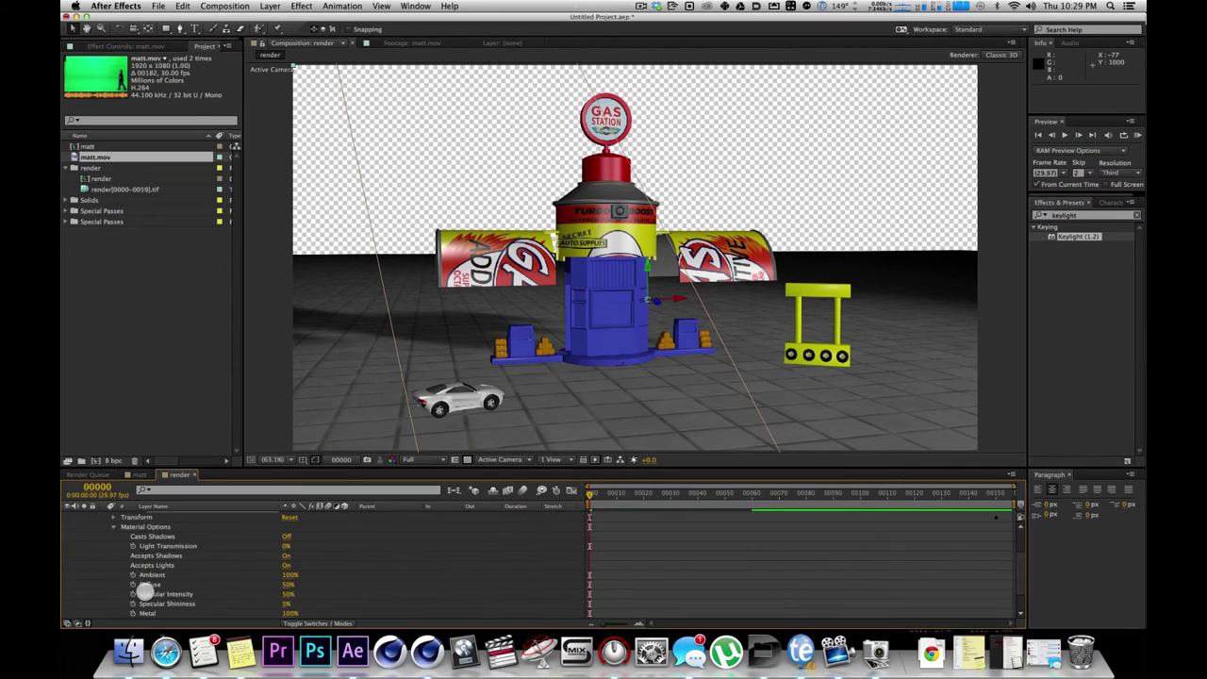
scroll(164, 593, up, 1)
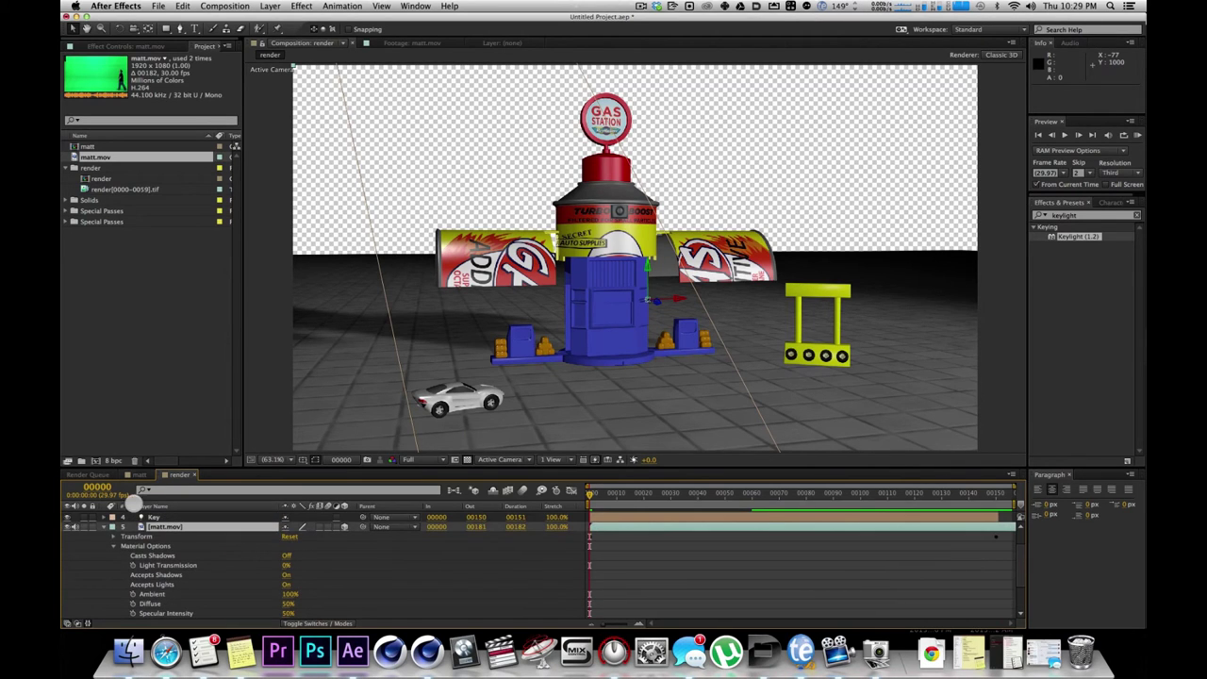
click(113, 545)
click(112, 563)
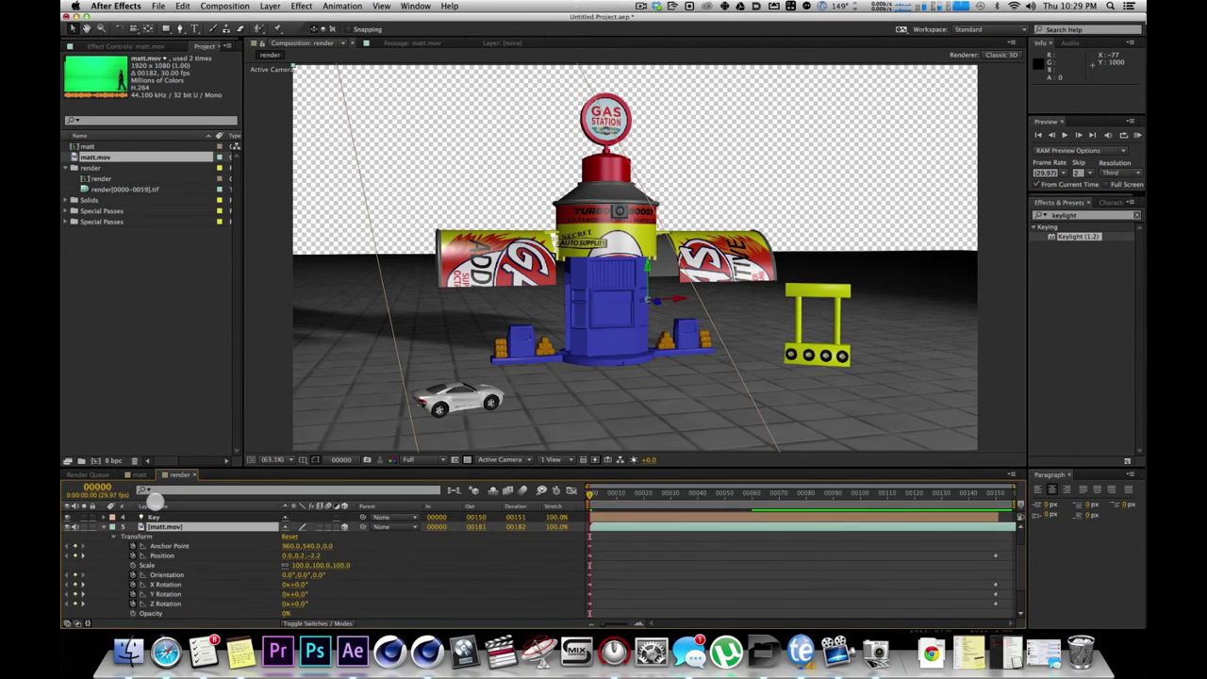
scroll(154, 557, down, 2)
click(141, 594)
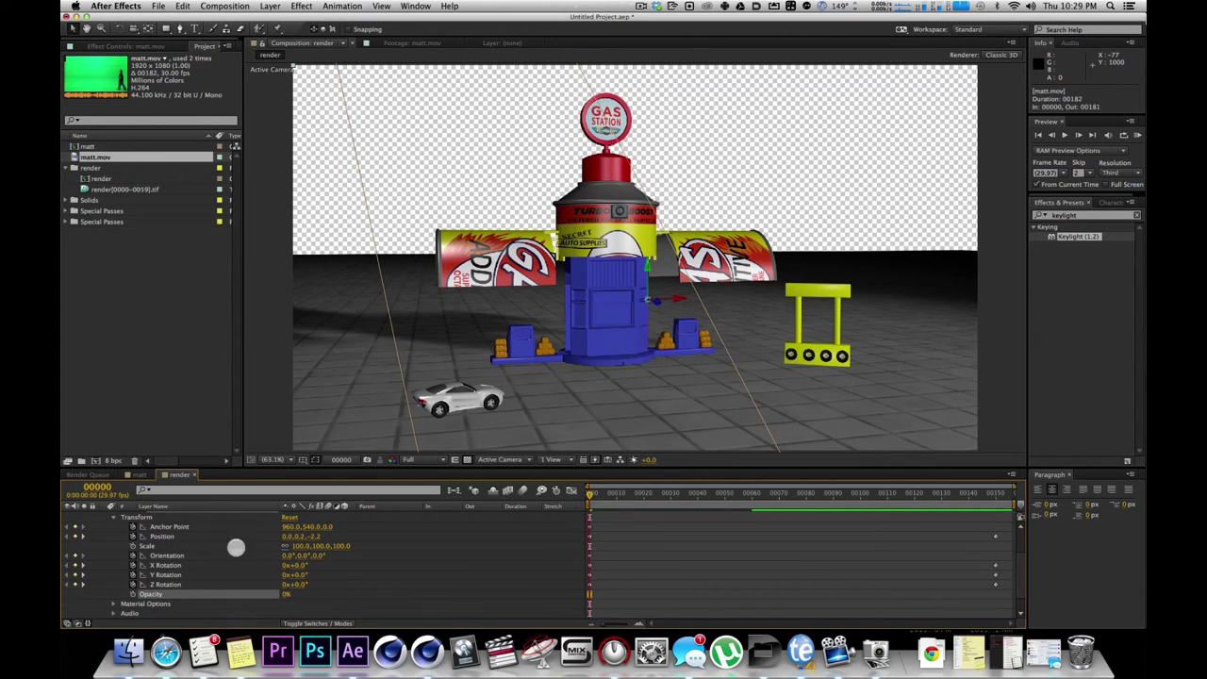
click(477, 582)
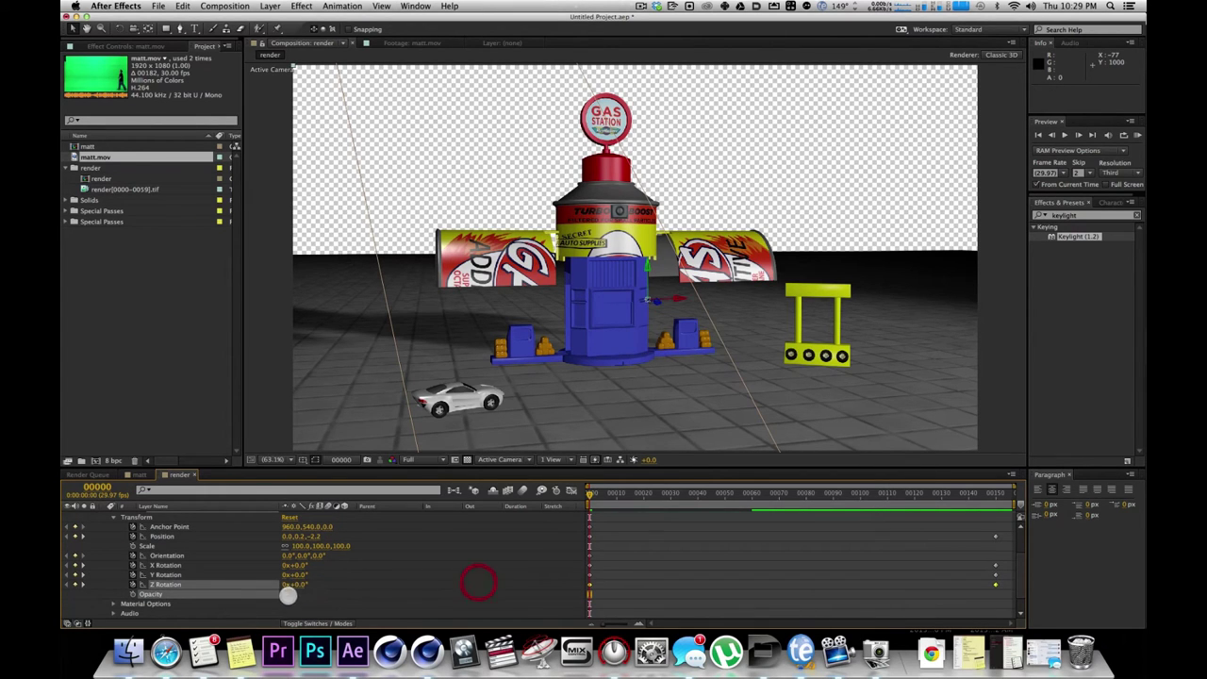
drag(291, 592, 435, 586)
click(741, 553)
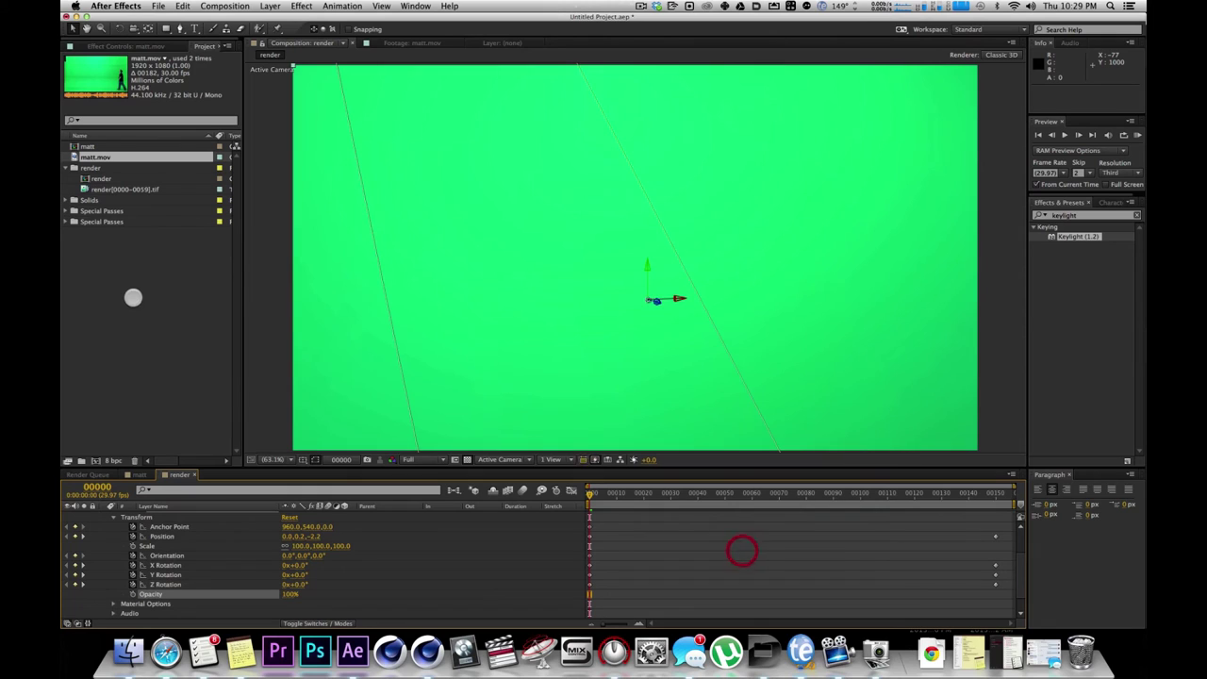
Try shrinking the matt.mov layer to a uniform scale of 1%.
scroll(168, 534, up, 3)
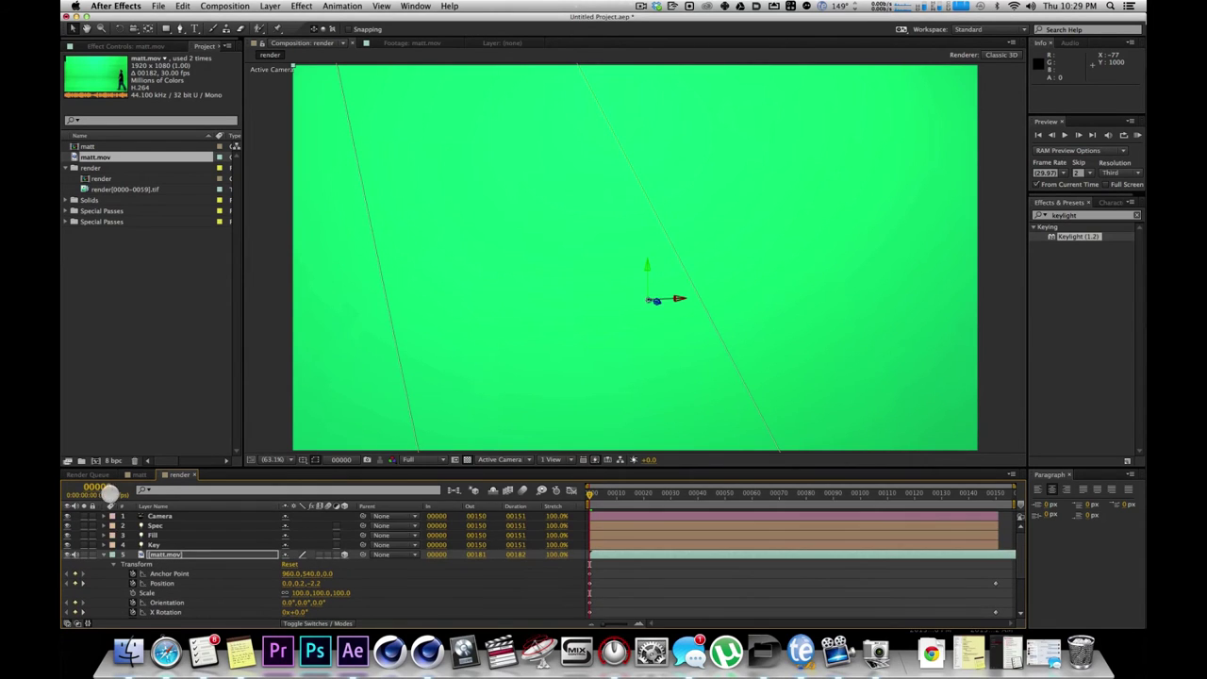
click(104, 555)
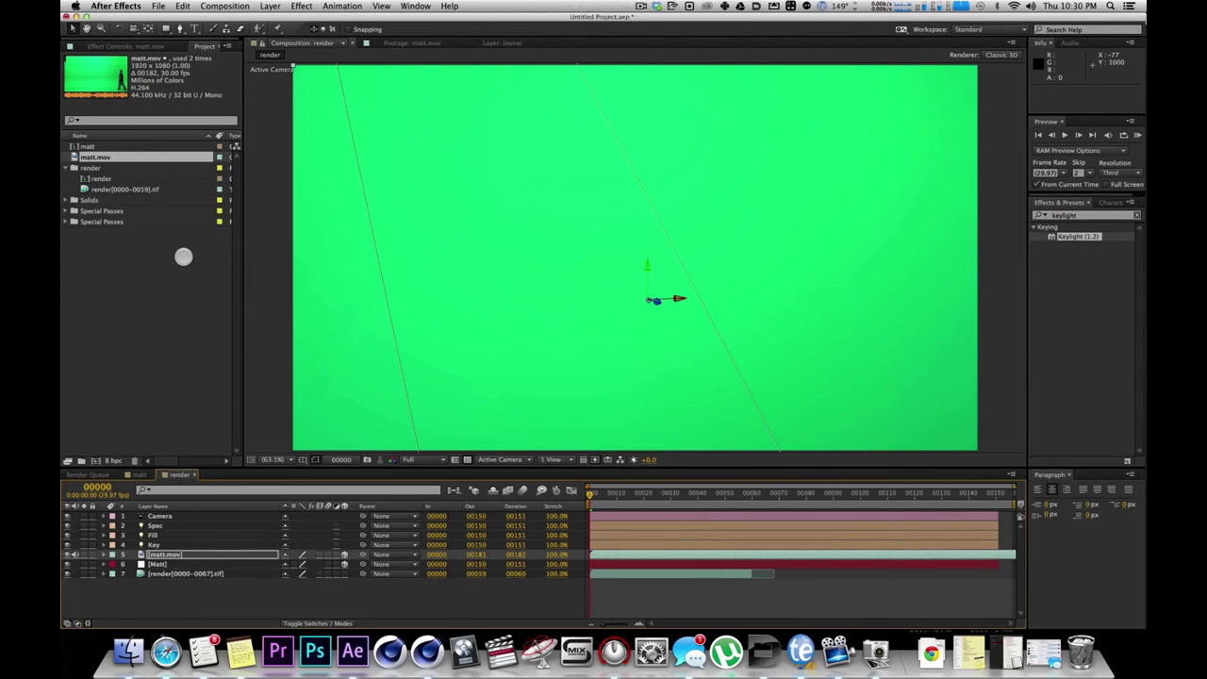
click(104, 554)
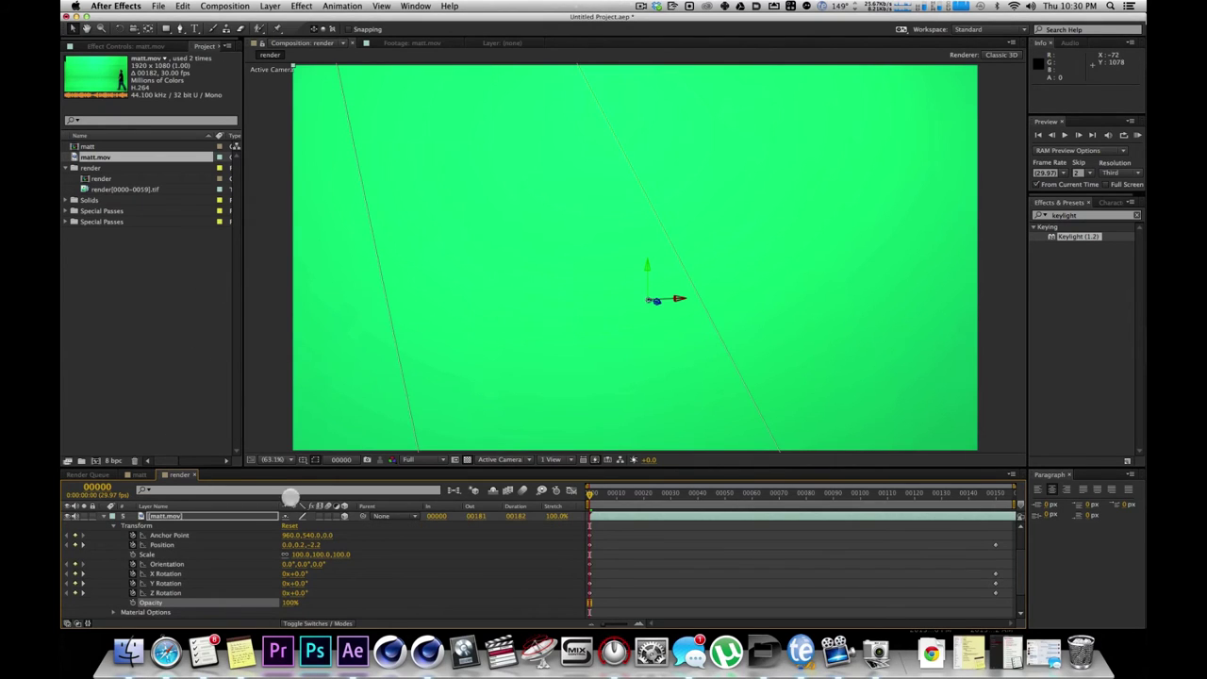
click(367, 572)
drag(298, 554, 292, 555)
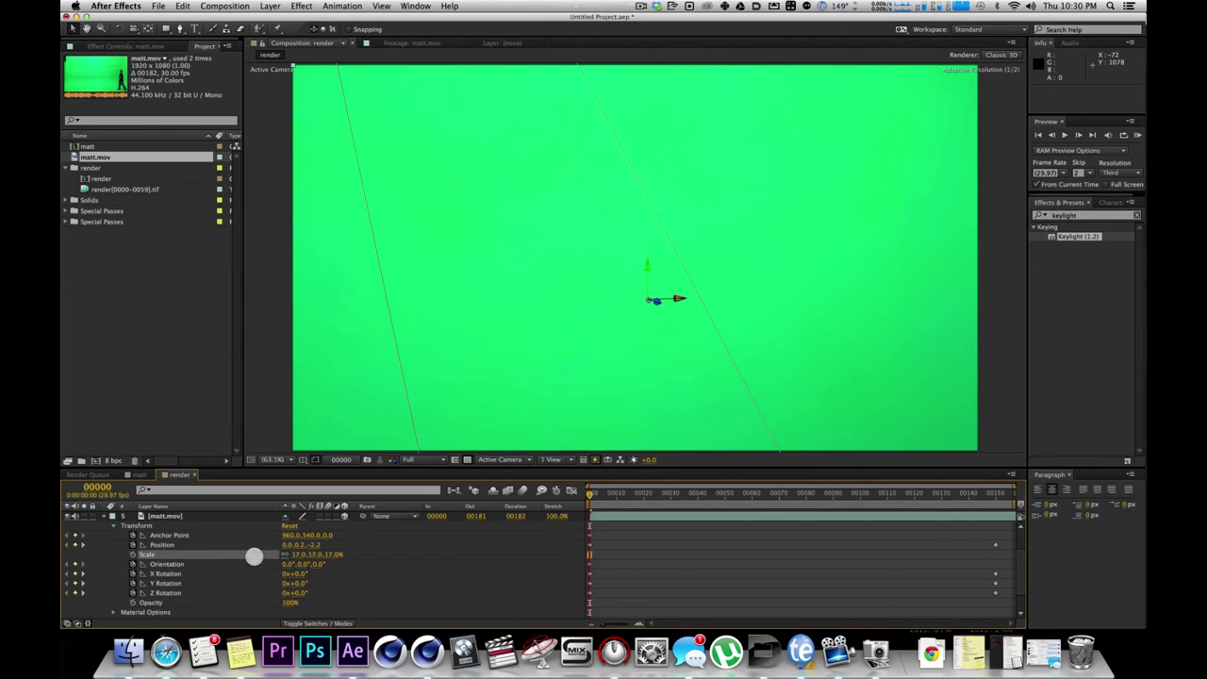
drag(247, 556, 292, 555)
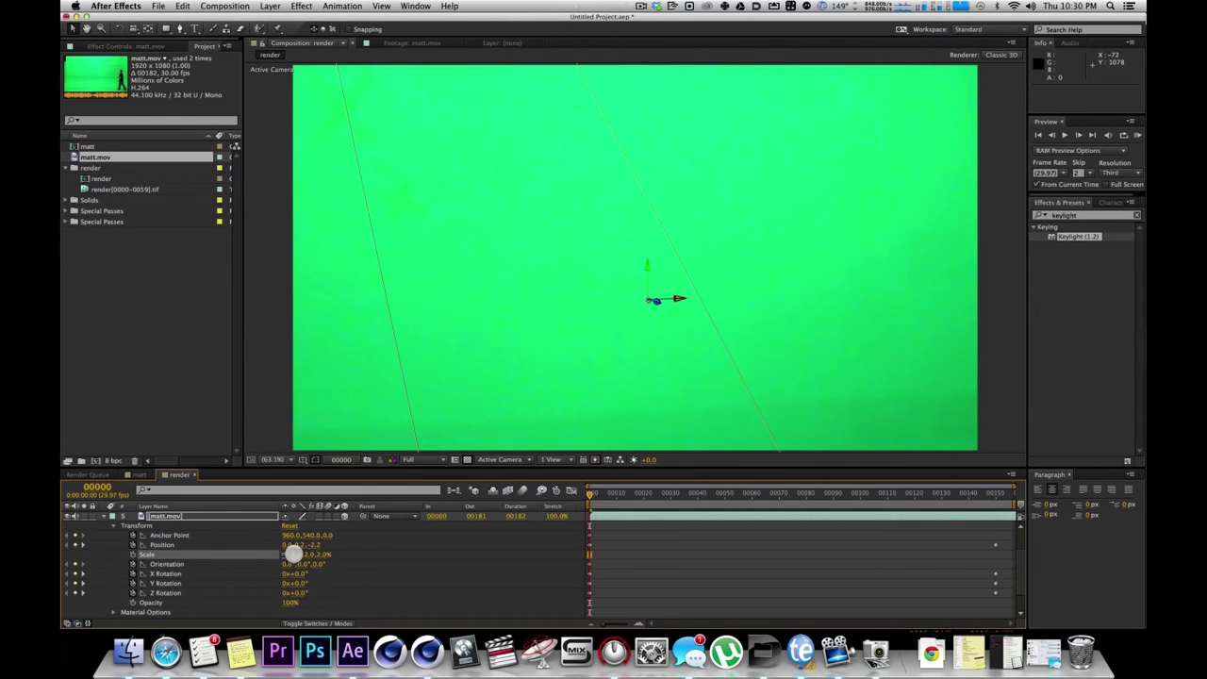
click(293, 555)
key(Return)
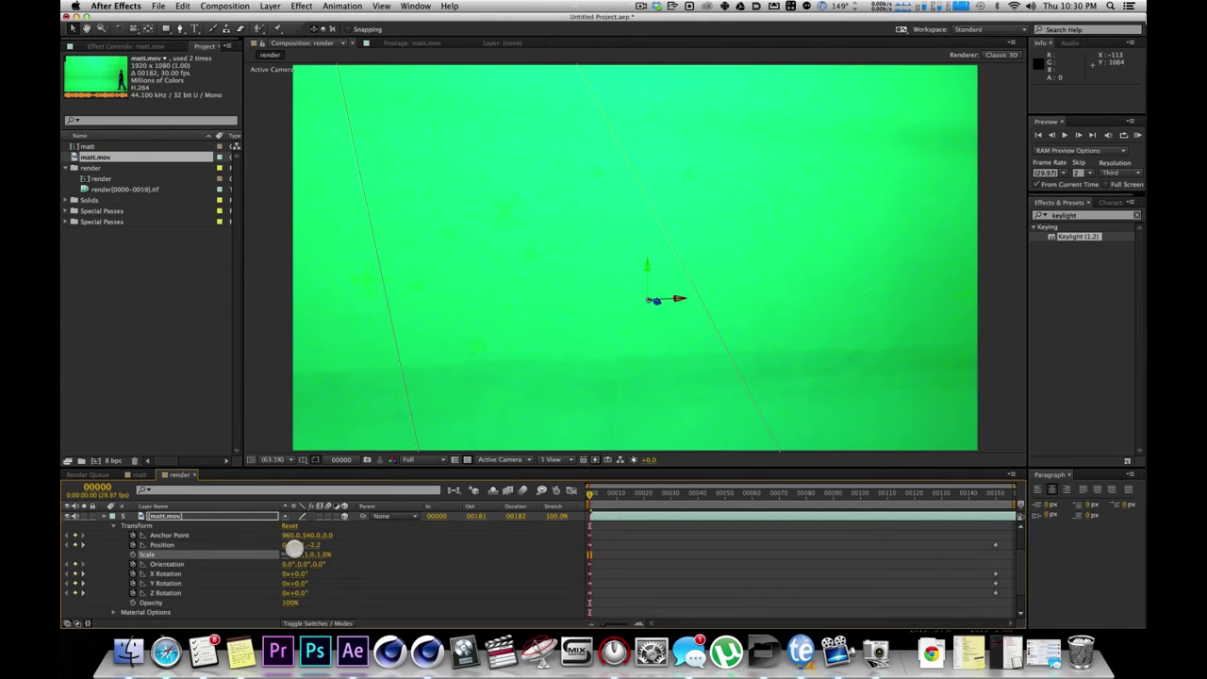
Try a uniform scale of 0.05% on the matt.mov layer.
click(295, 554)
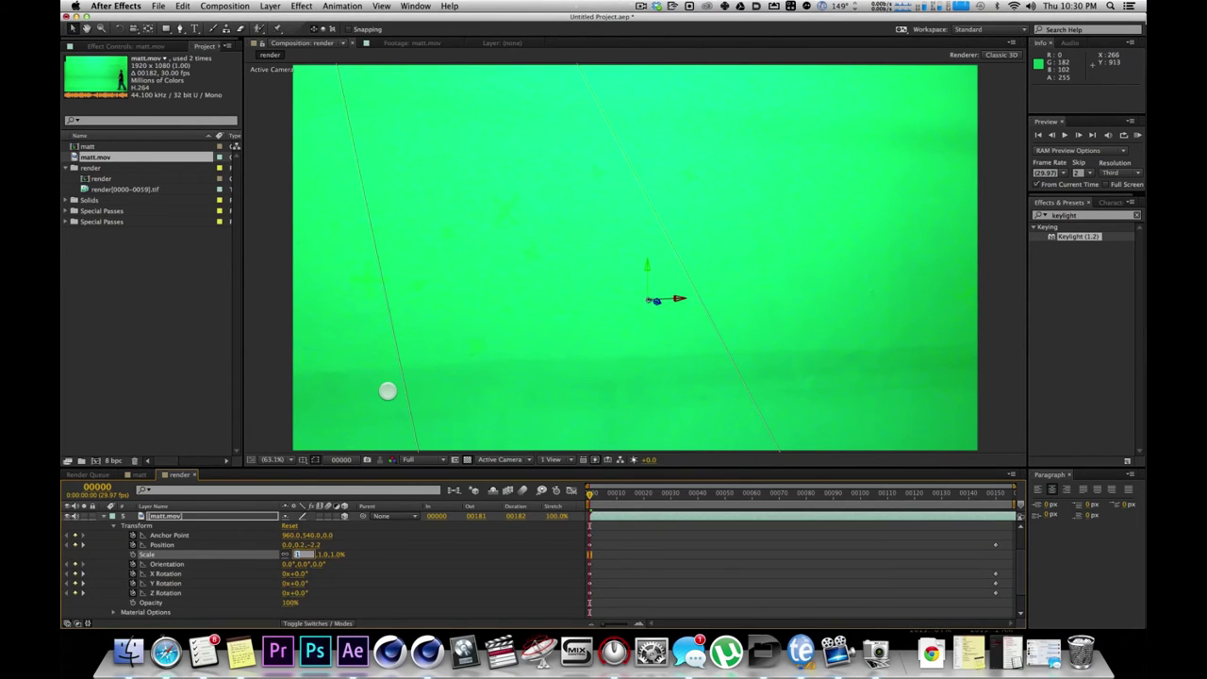
text(5)
key(Return)
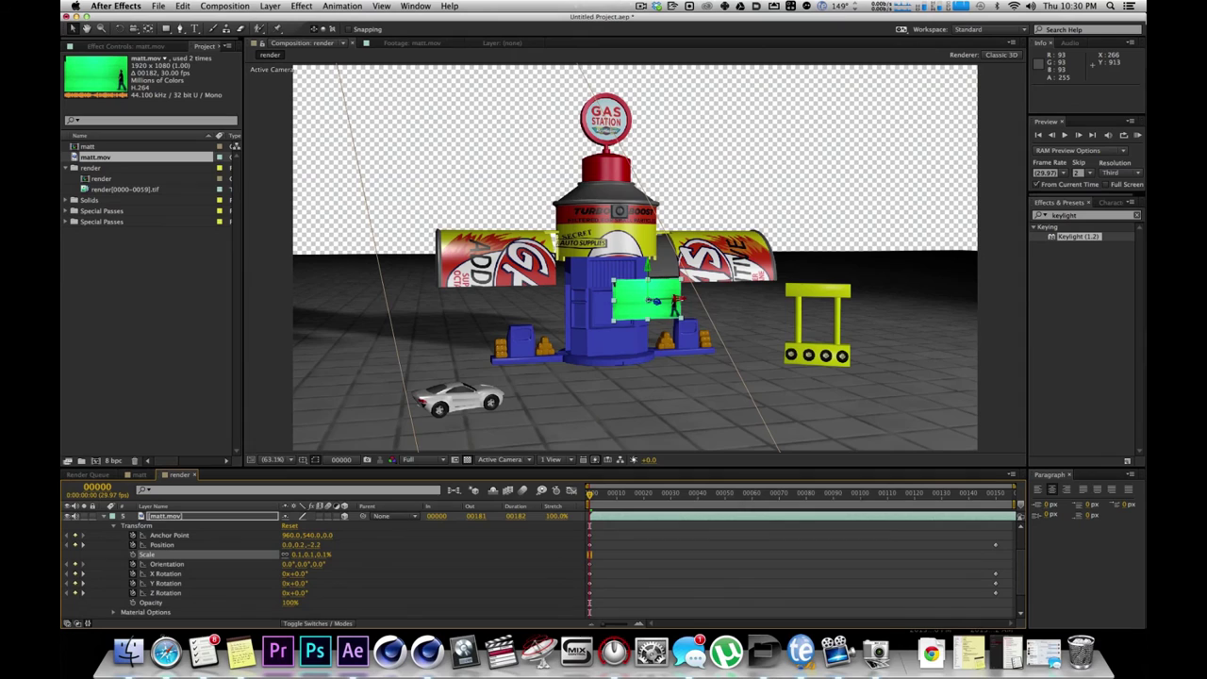
click(295, 553)
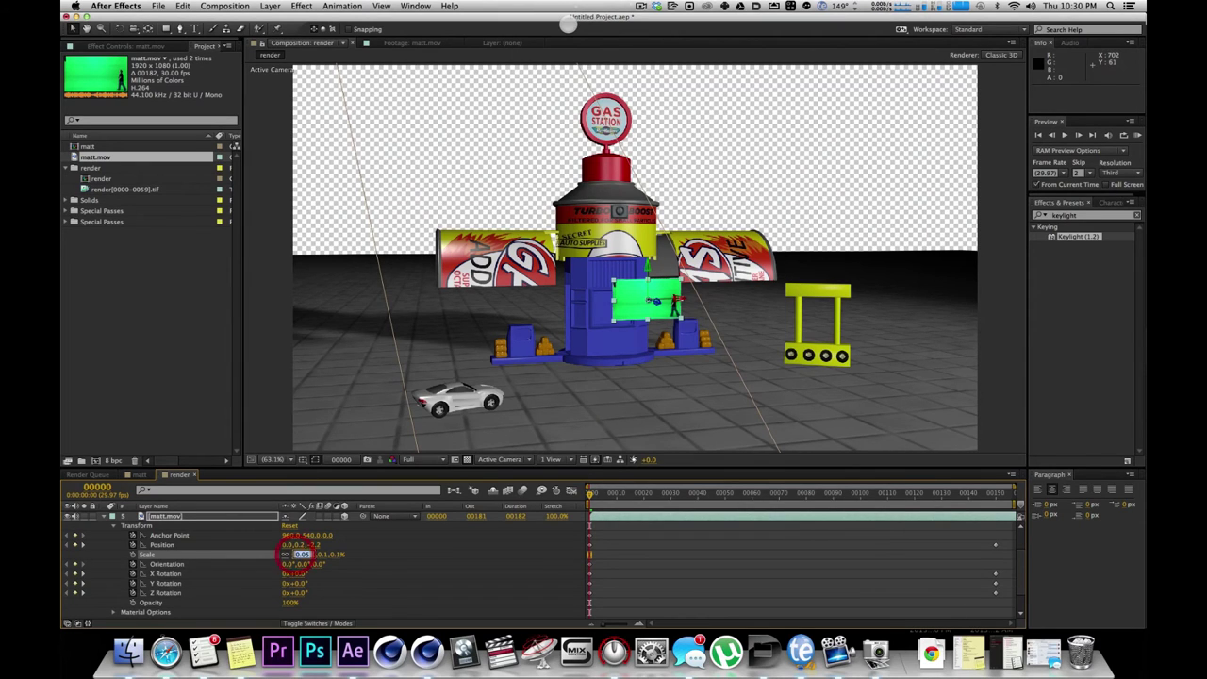
click(397, 560)
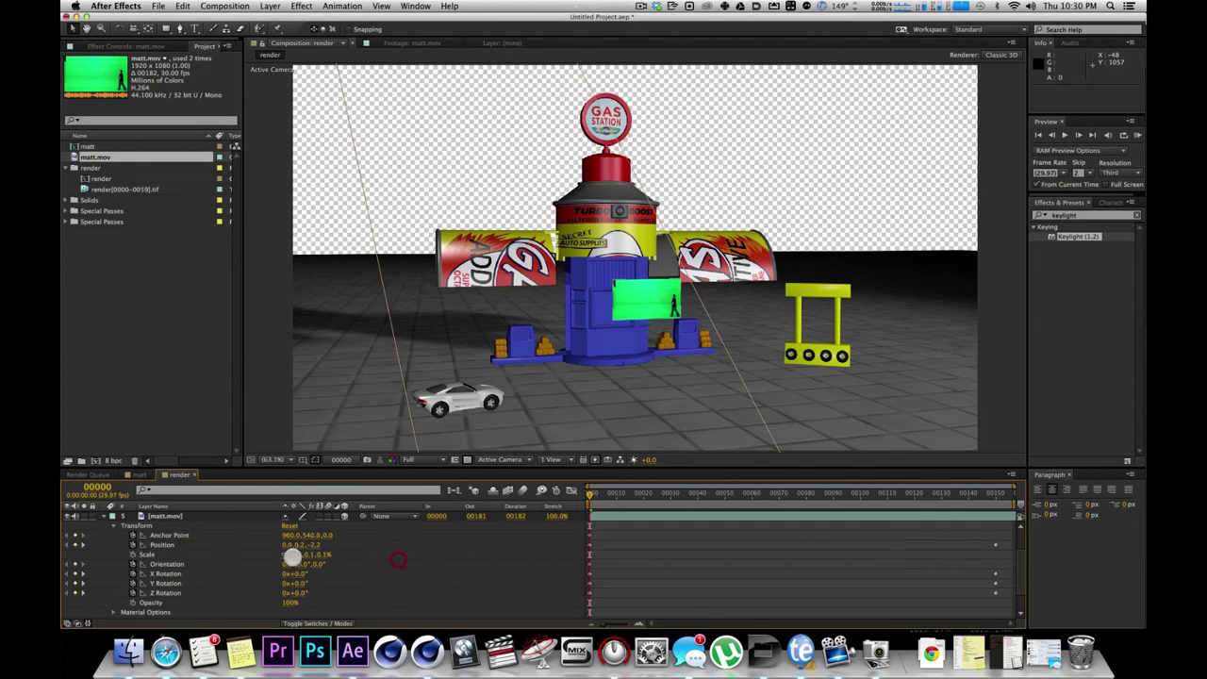
Set the matt.mov layer's scale to 0.2%.
click(298, 554)
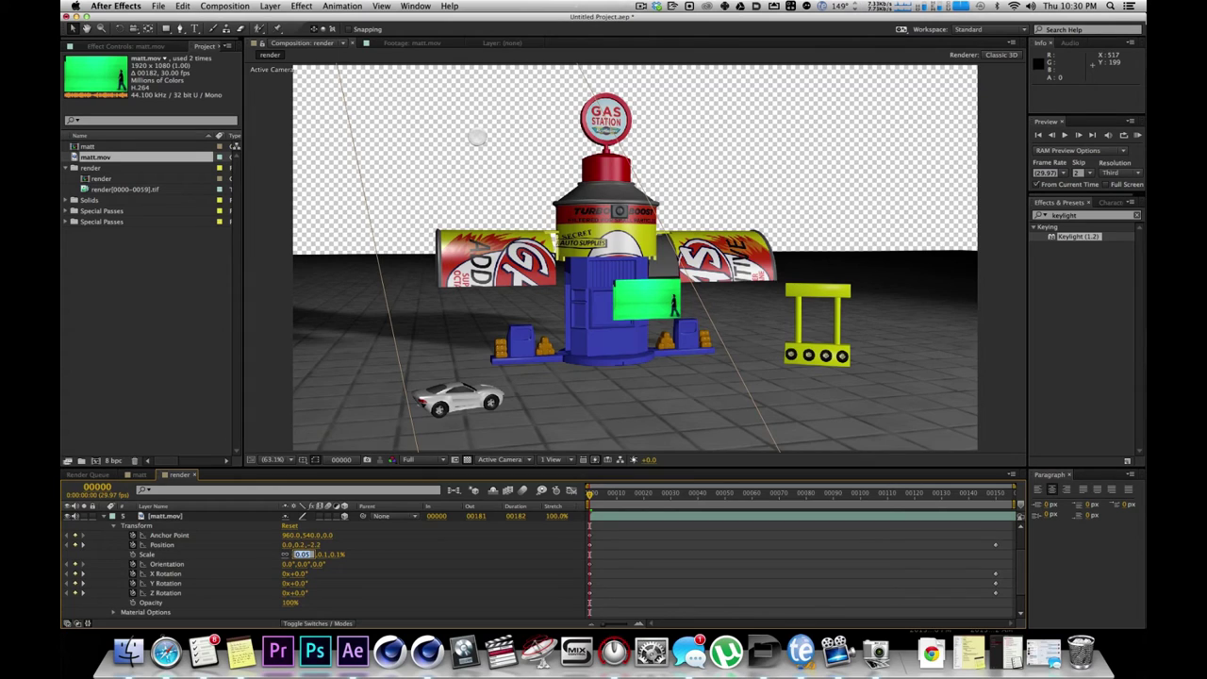
text(0.2)
key(Return)
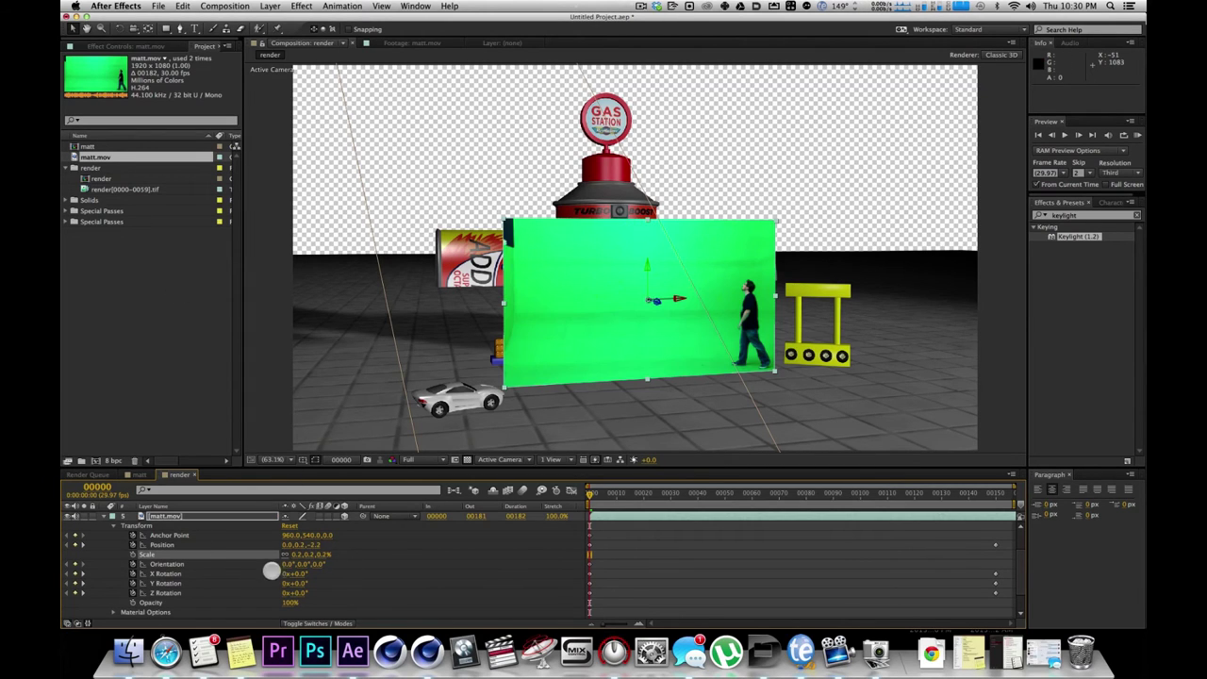
click(368, 554)
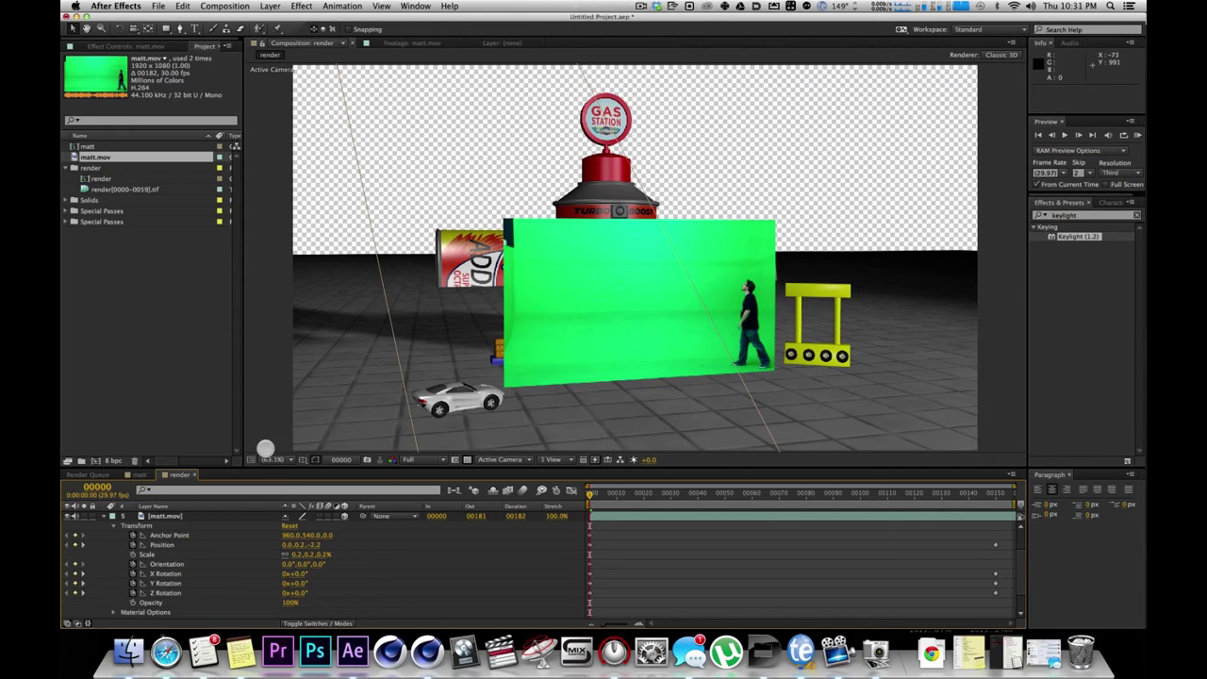
Apply Keylight (1.2) to the matt.mov layer and sample the green backdrop beside the walking man as its Screen Colour.
drag(1071, 236, 162, 520)
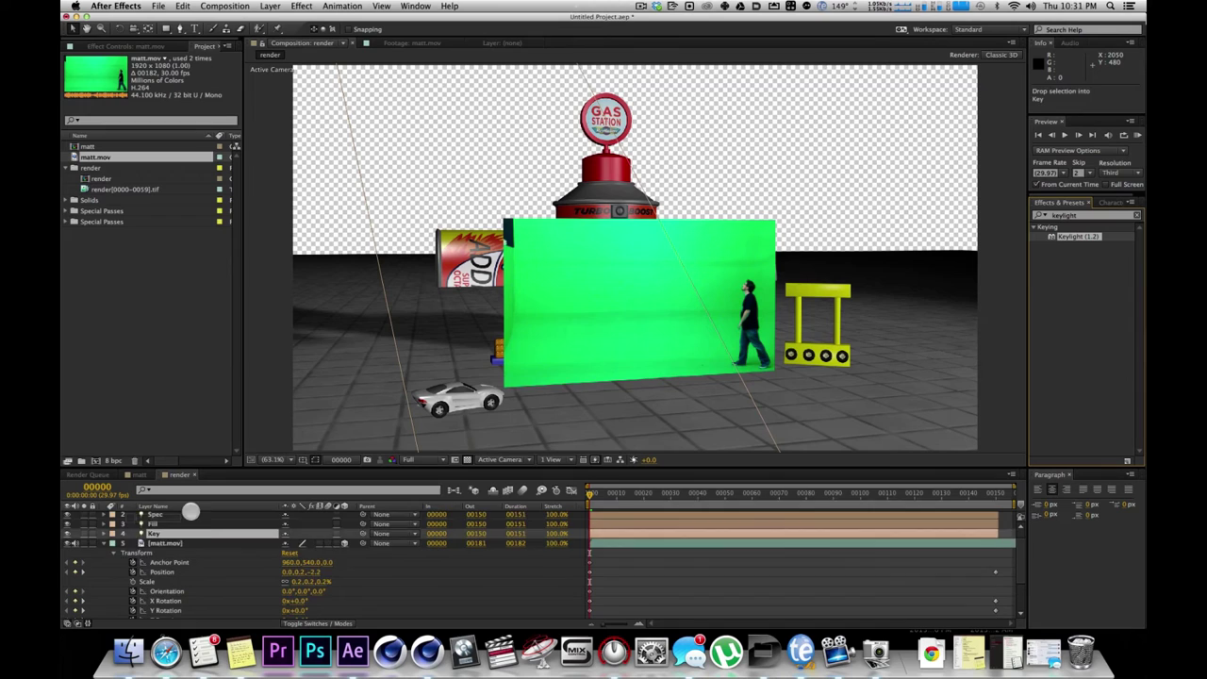
key(super+z)
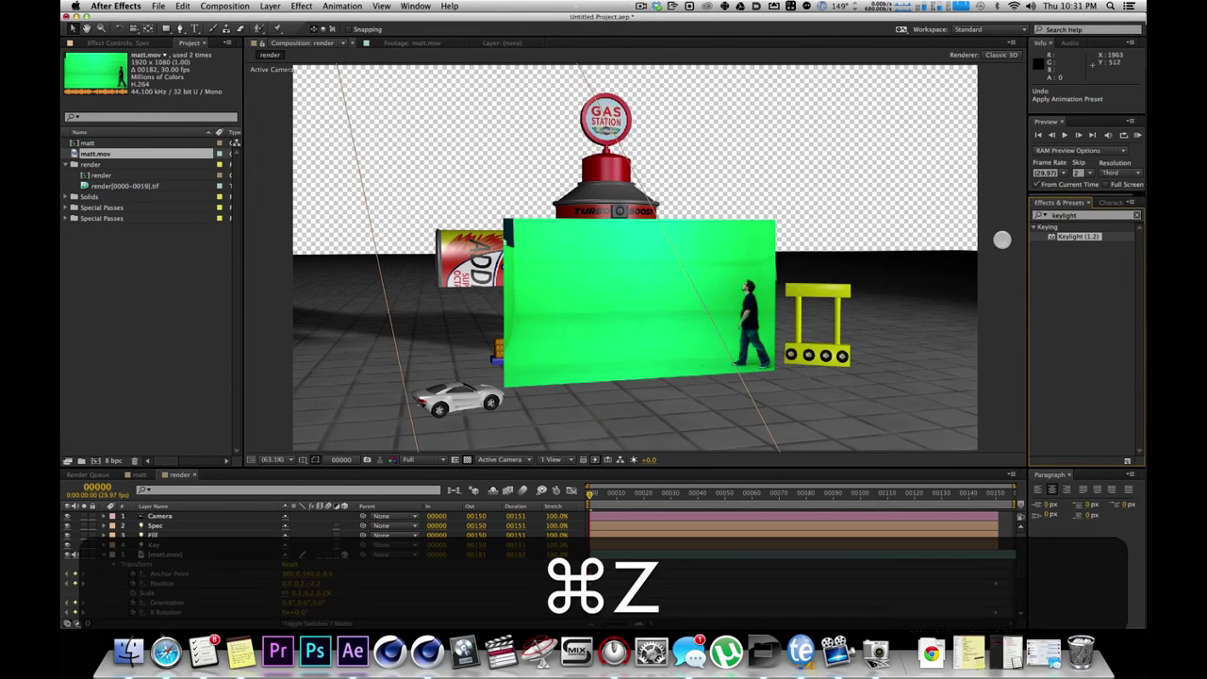
drag(1078, 237, 148, 563)
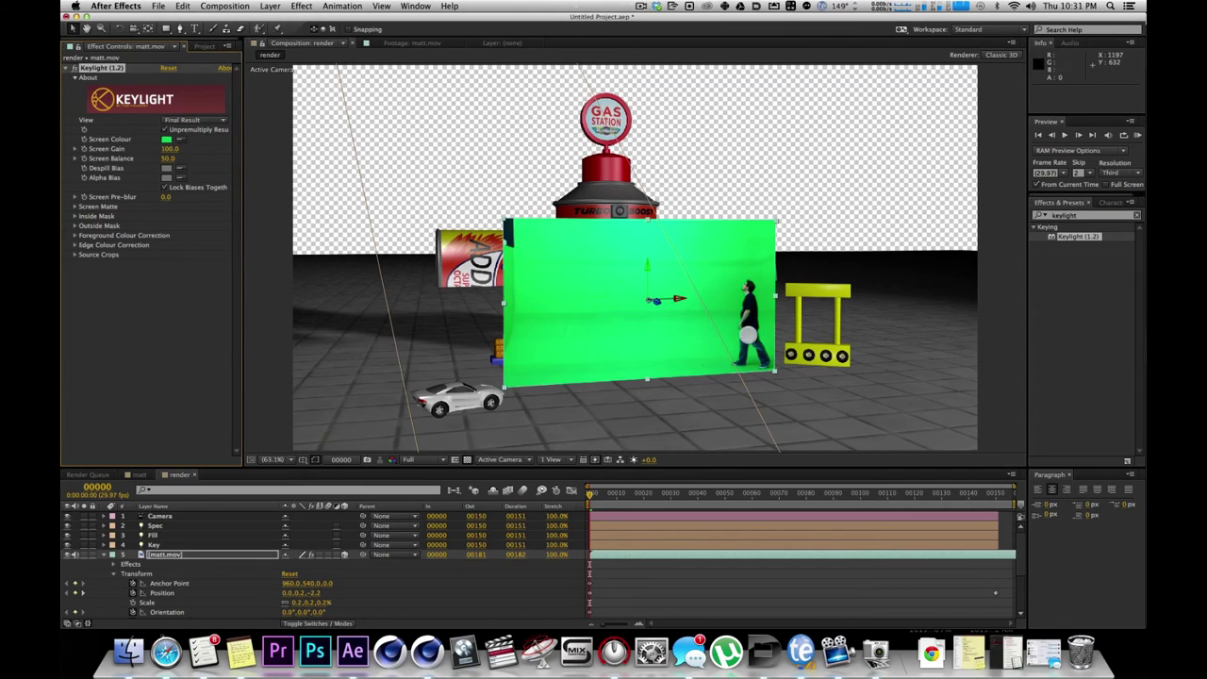
click(730, 303)
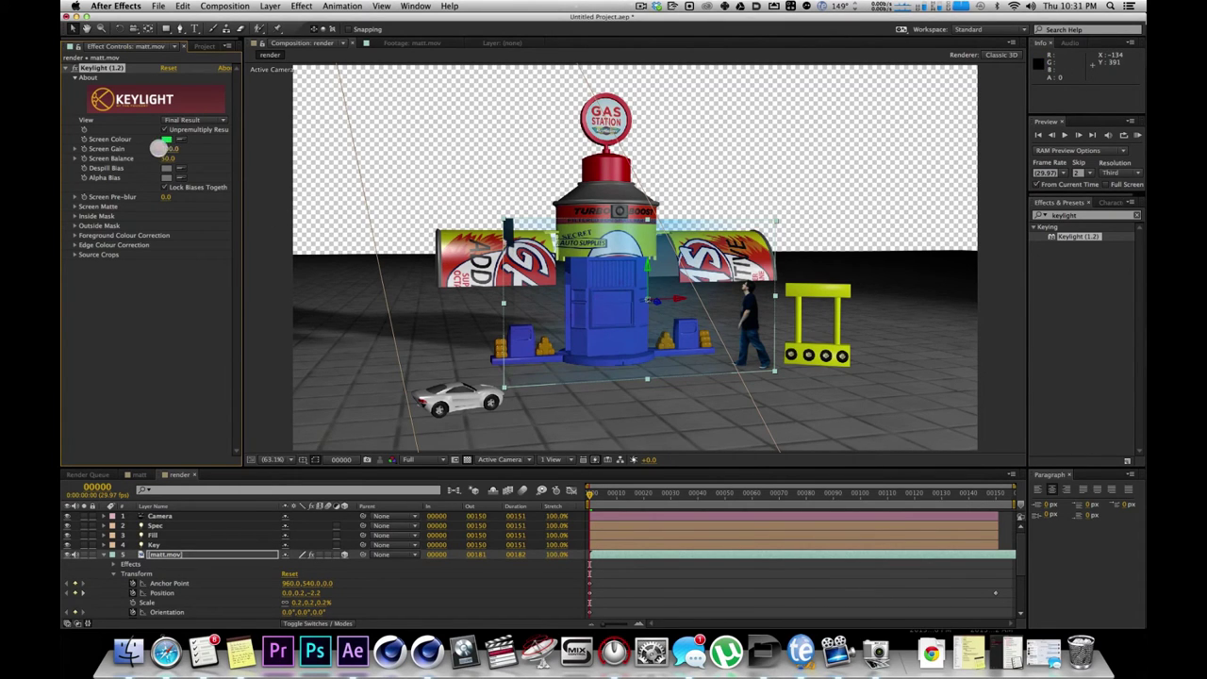
Set Keylight's Screen Gain to 111 and scrub to frame 35 to check how the man sits in the scene.
drag(157, 148, 176, 145)
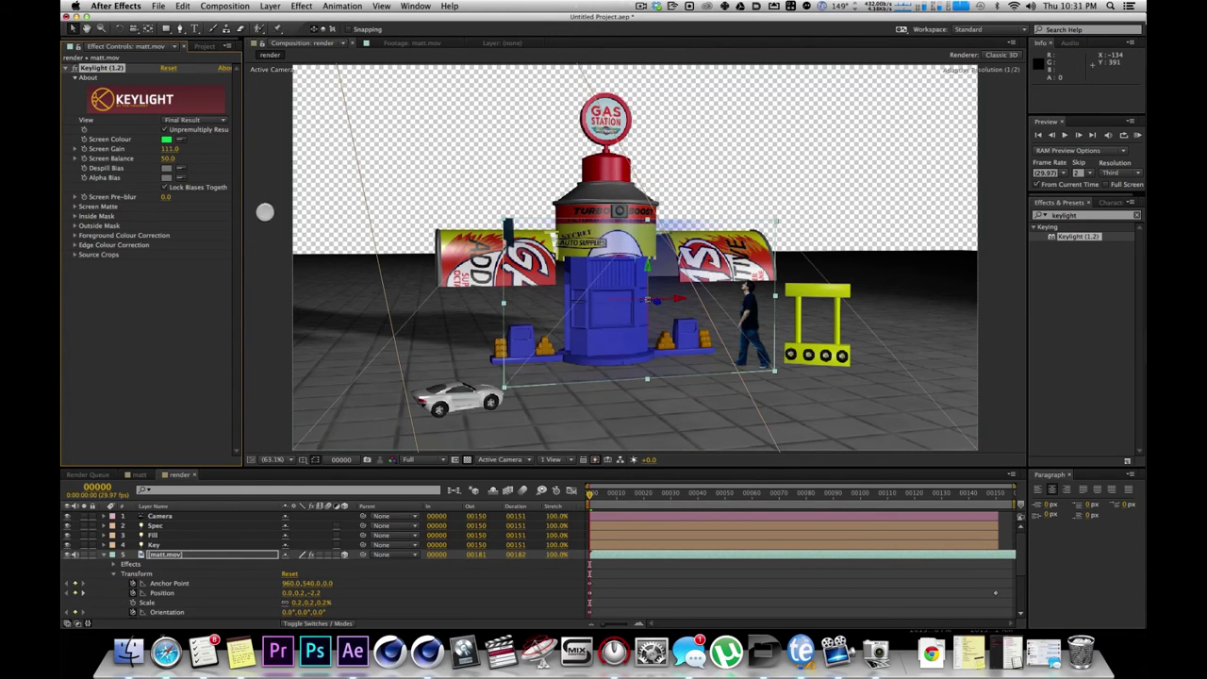
click(173, 309)
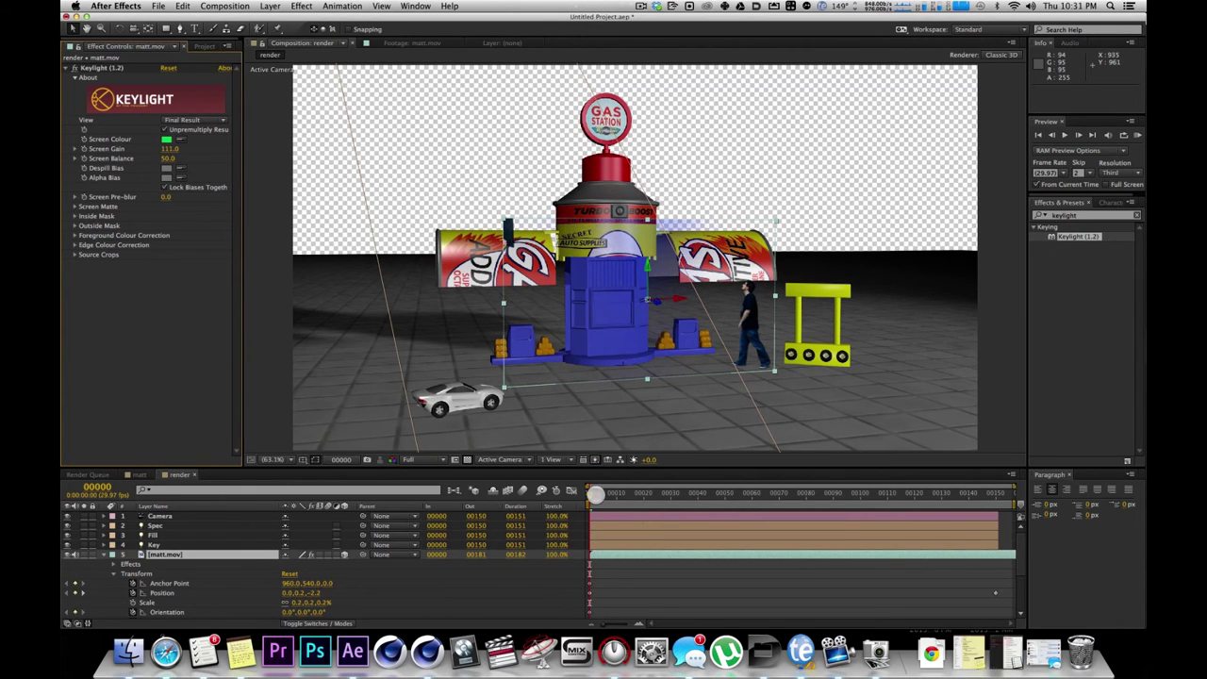
drag(596, 494, 627, 495)
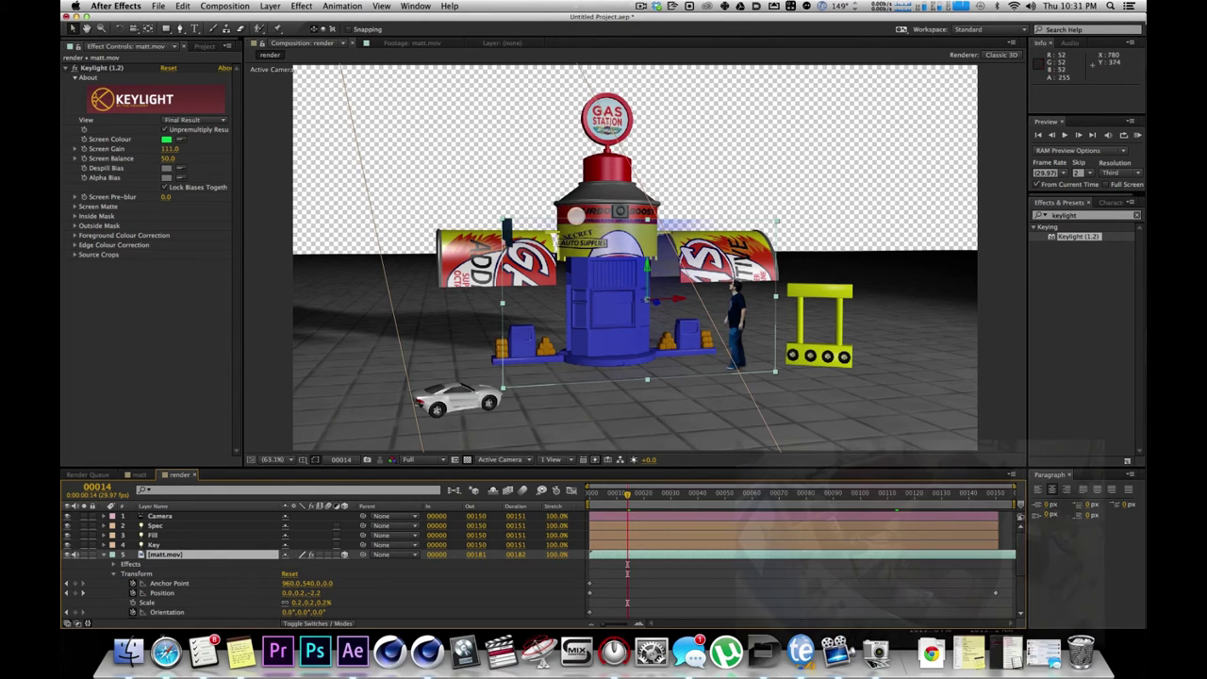
drag(627, 492, 684, 492)
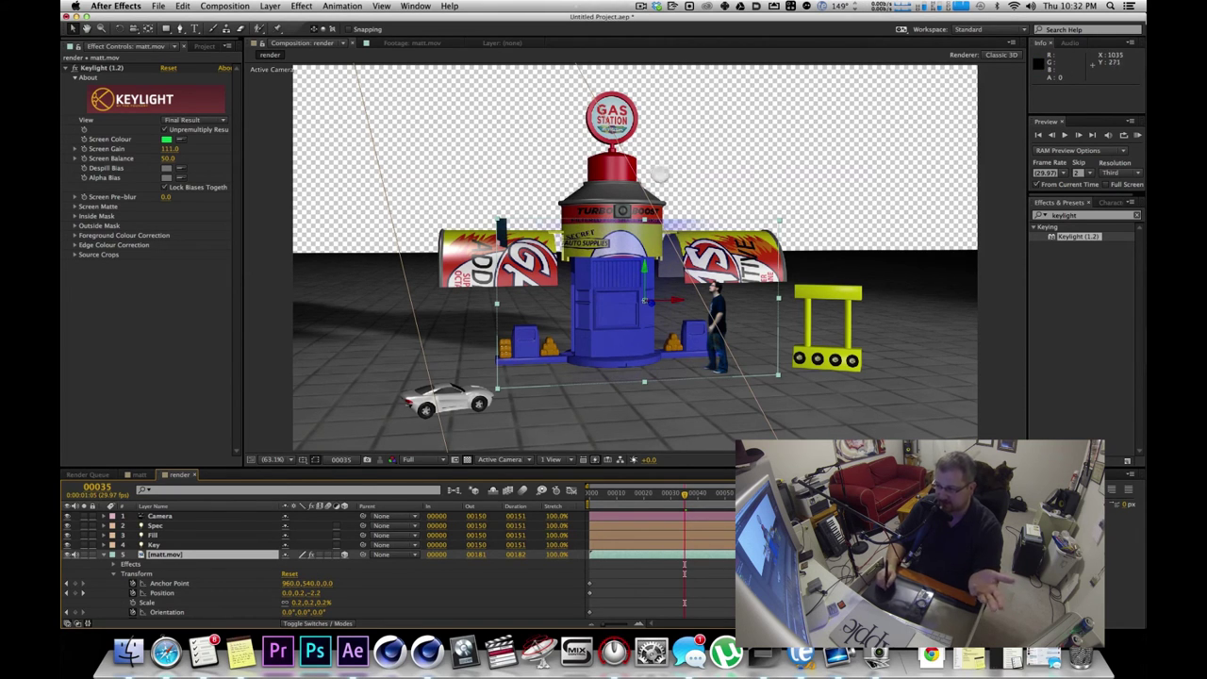
Play back the render composition to review the man's walk, and return to the first frame.
key(space)
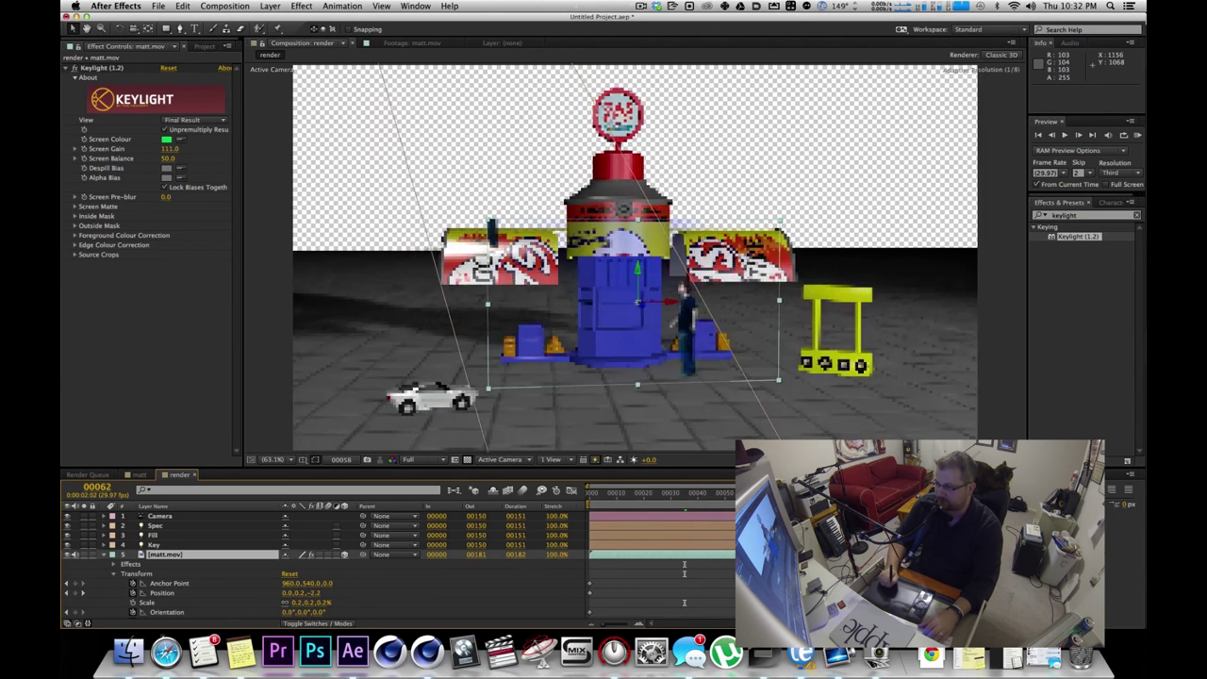
drag(716, 493, 421, 474)
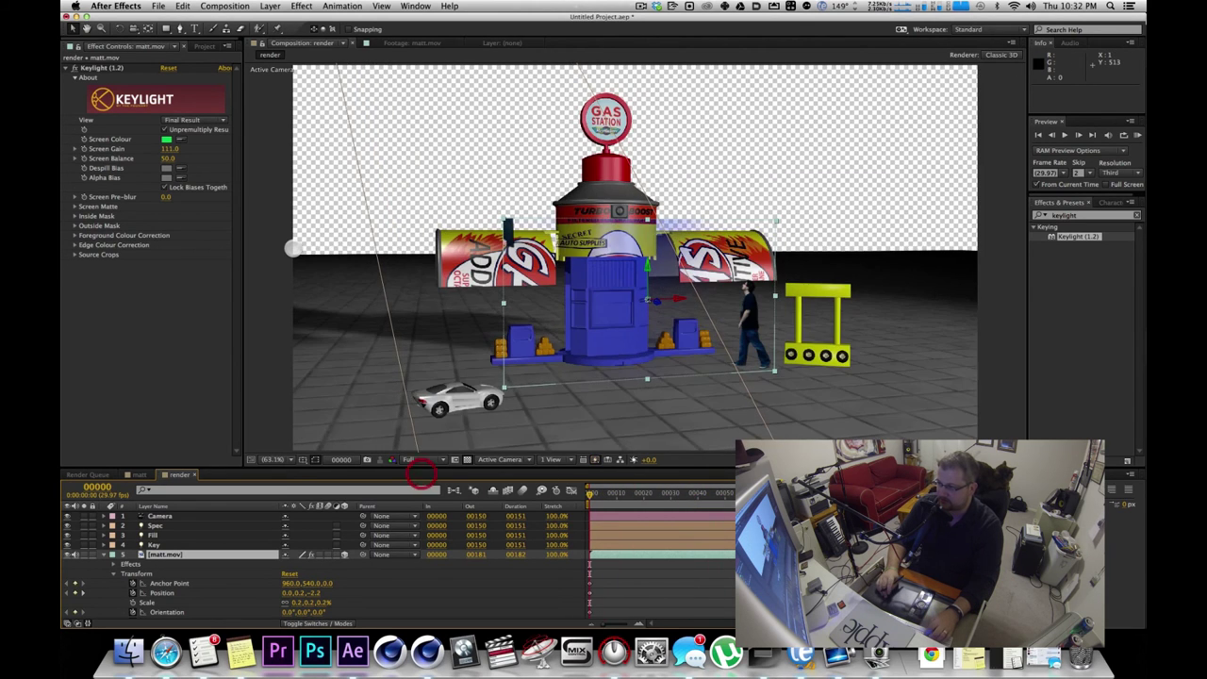
Save the project as matt in the From_GFX_DPT/ae folder of the 008 C4D compositing project under 00088_Brograph.
key(super+s)
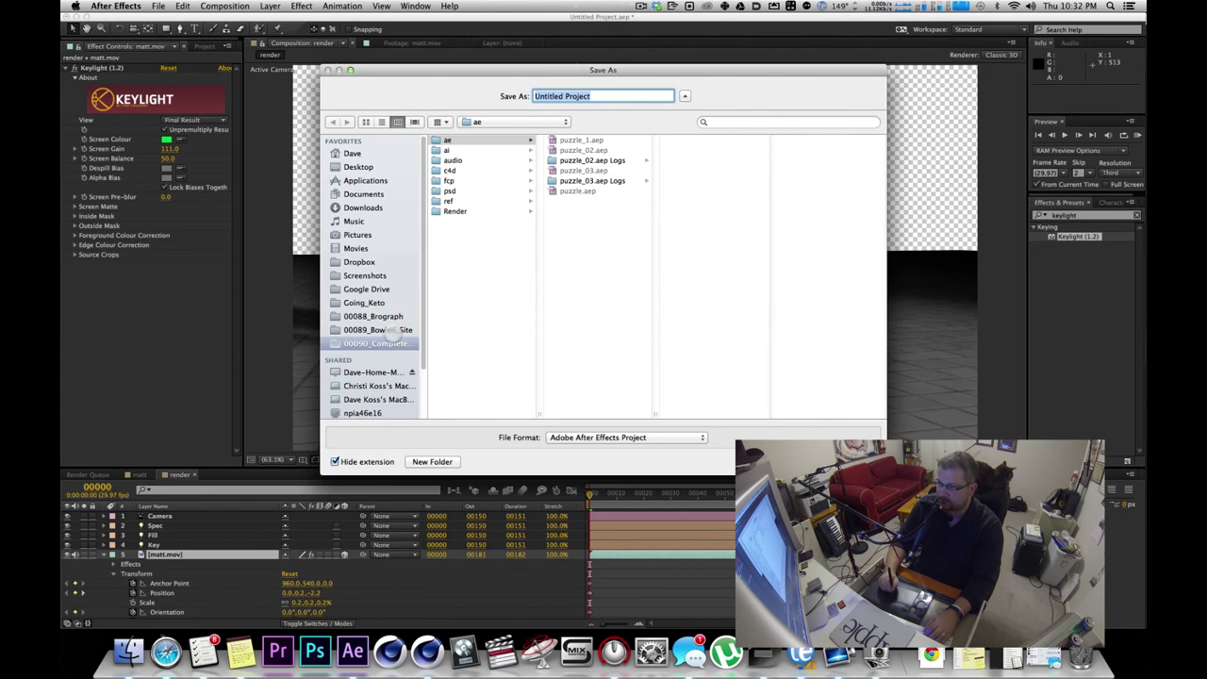
click(393, 316)
click(480, 212)
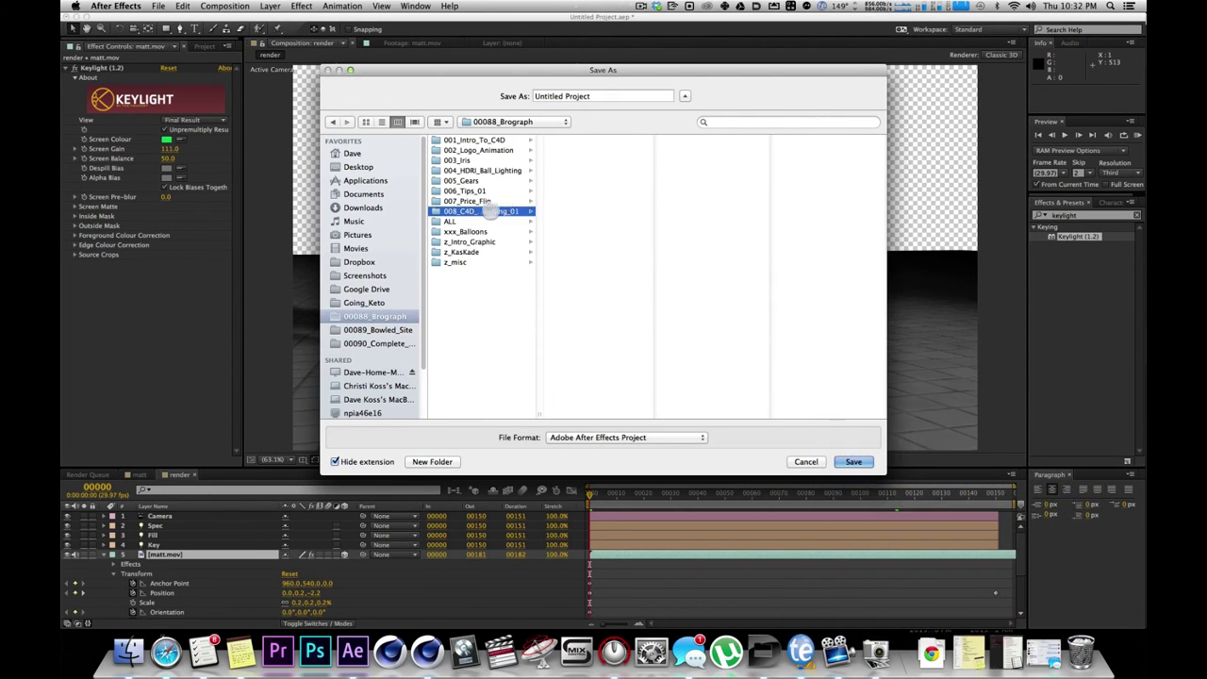
click(585, 151)
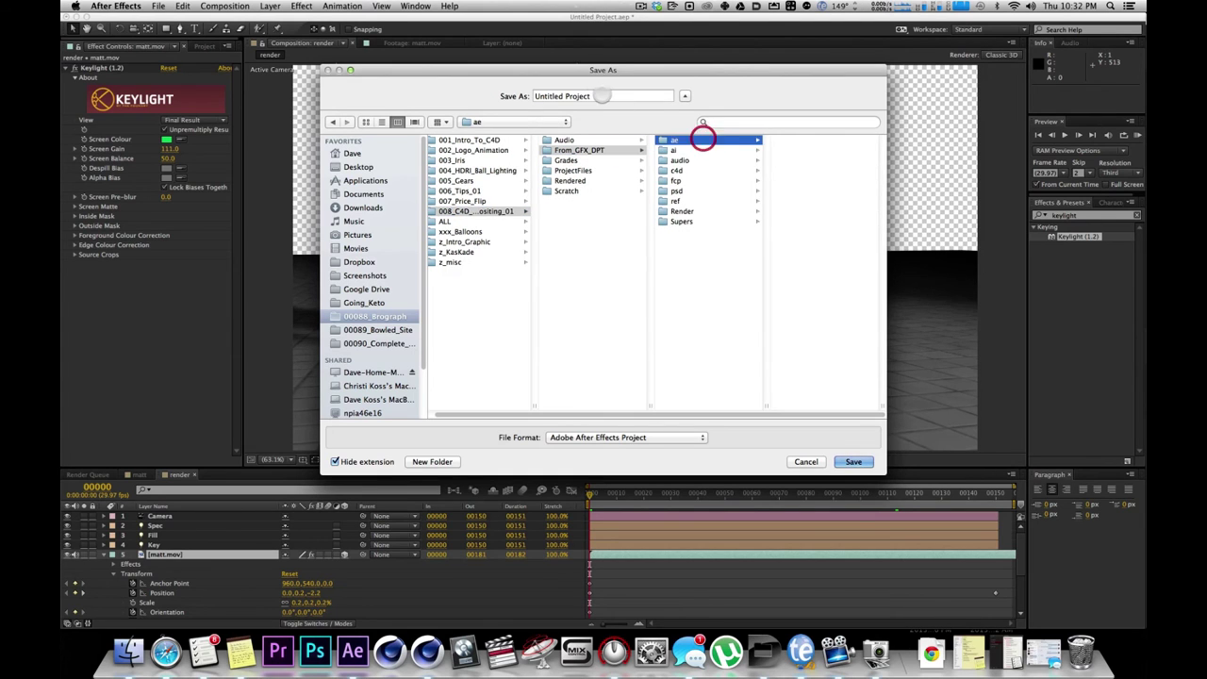
click(602, 95)
text(test)
key(Return)
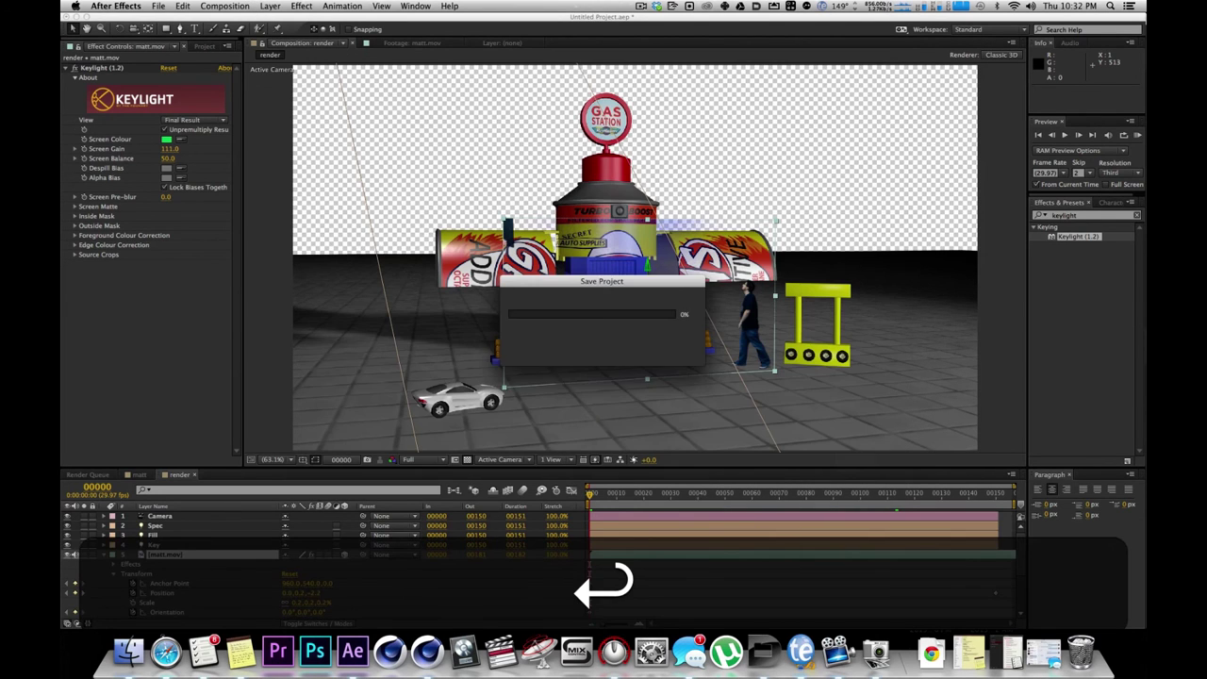
Preview the keyed walking man against the gas station from the first frame.
key(space)
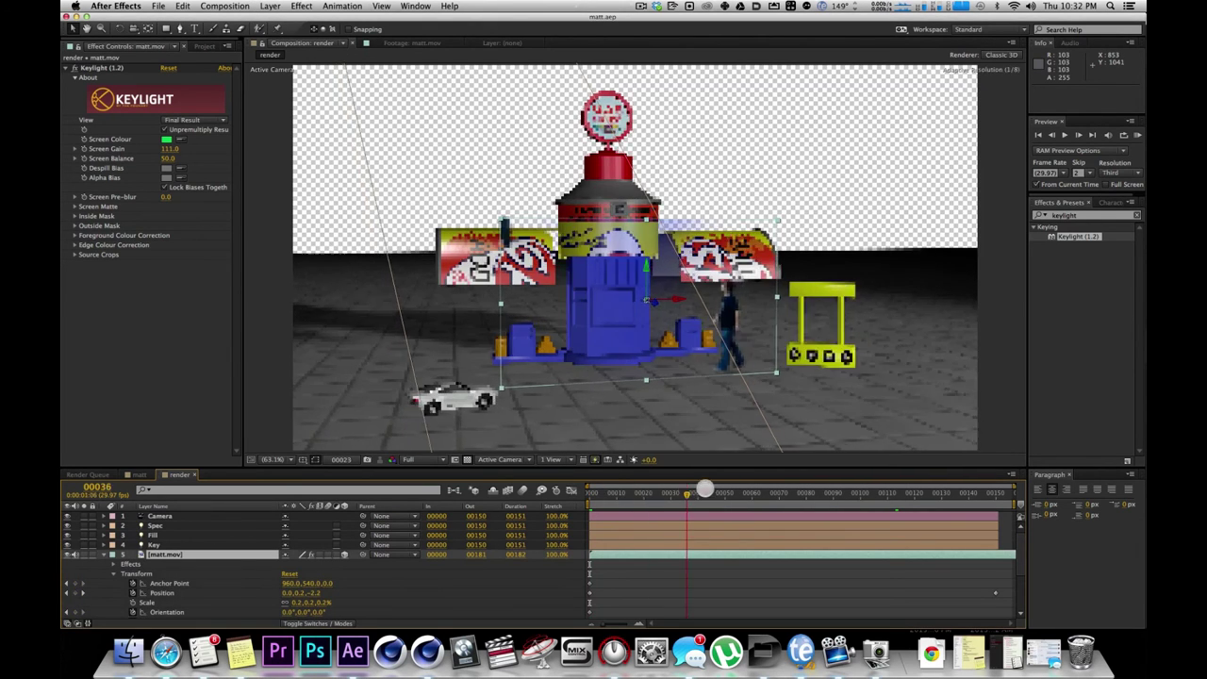
key(space)
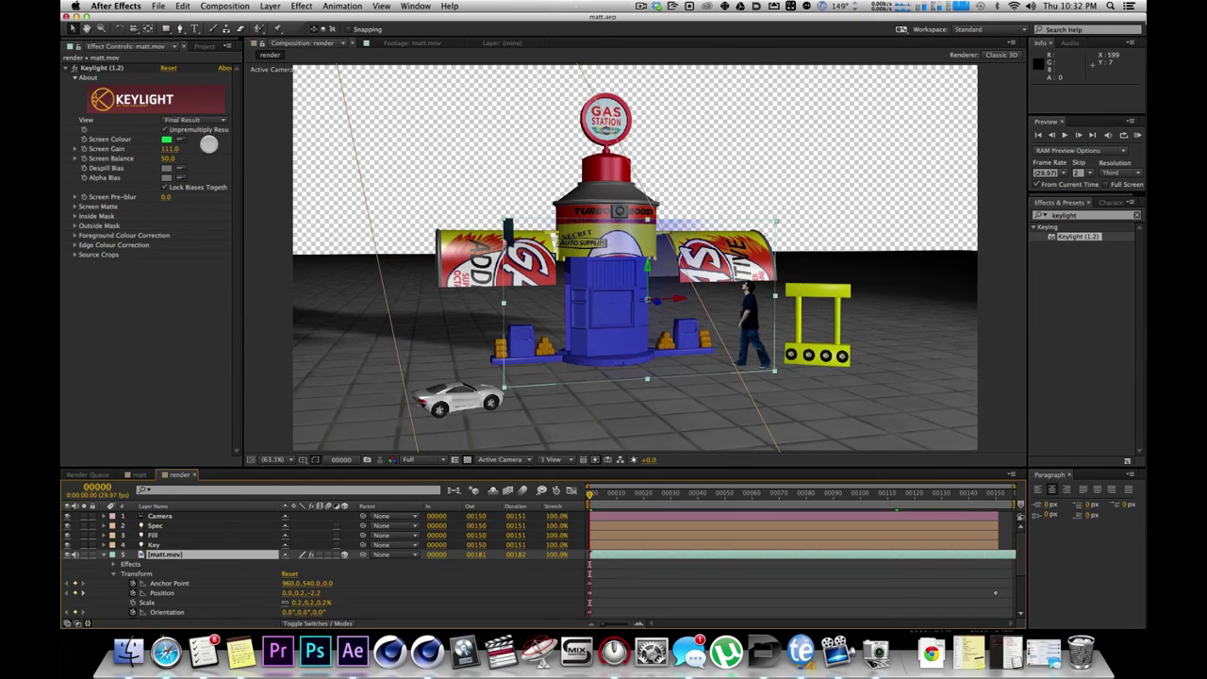
Add a new mask to the matt.mov layer and pull its left edge inward to crop out the dark object in the footage's upper-left corner.
right_click(162, 556)
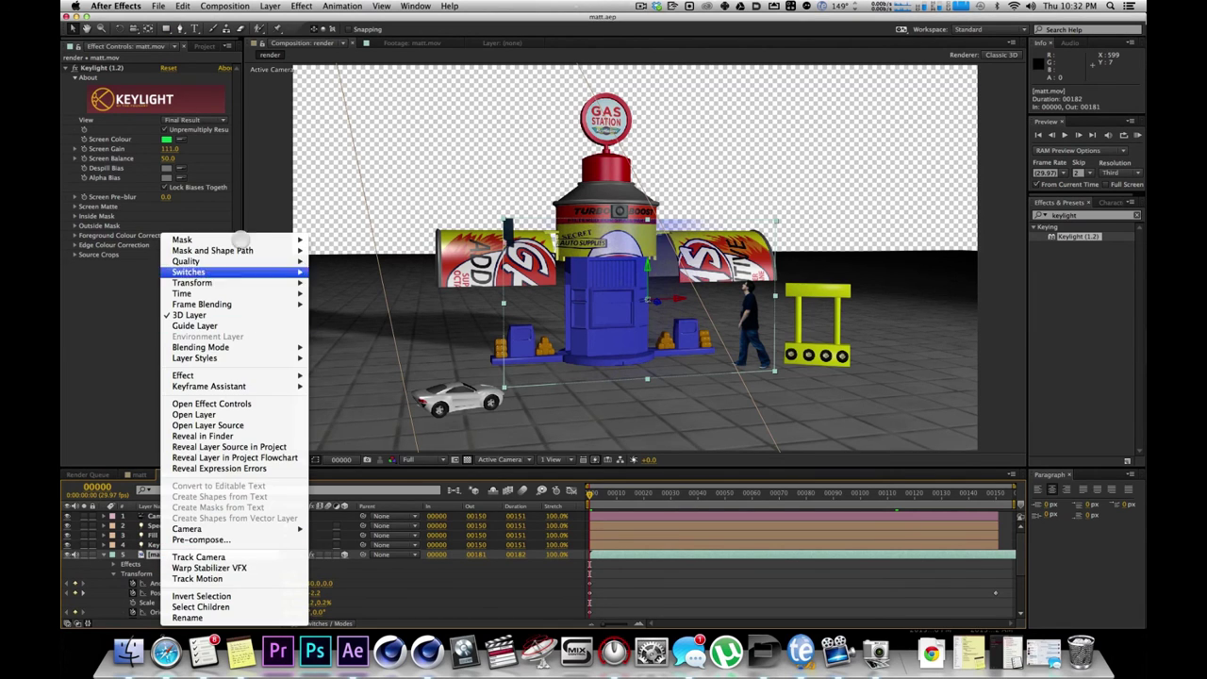
mouse_move(290, 240)
click(481, 245)
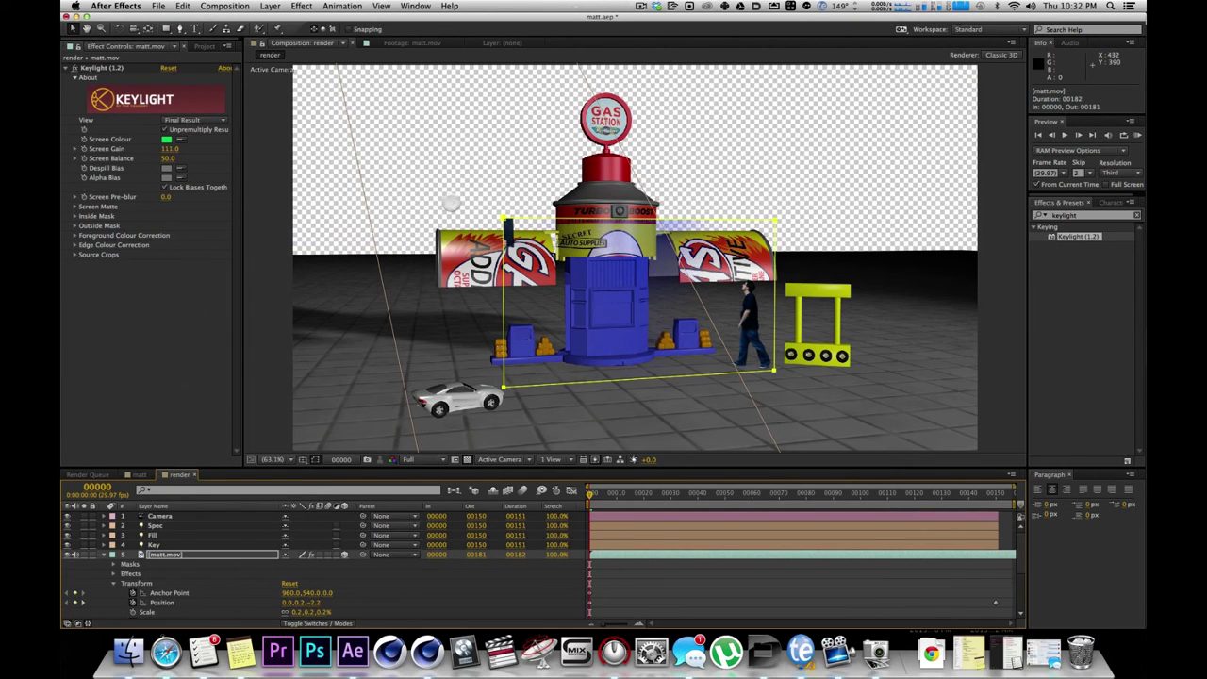
drag(503, 363, 540, 394)
key(super+z)
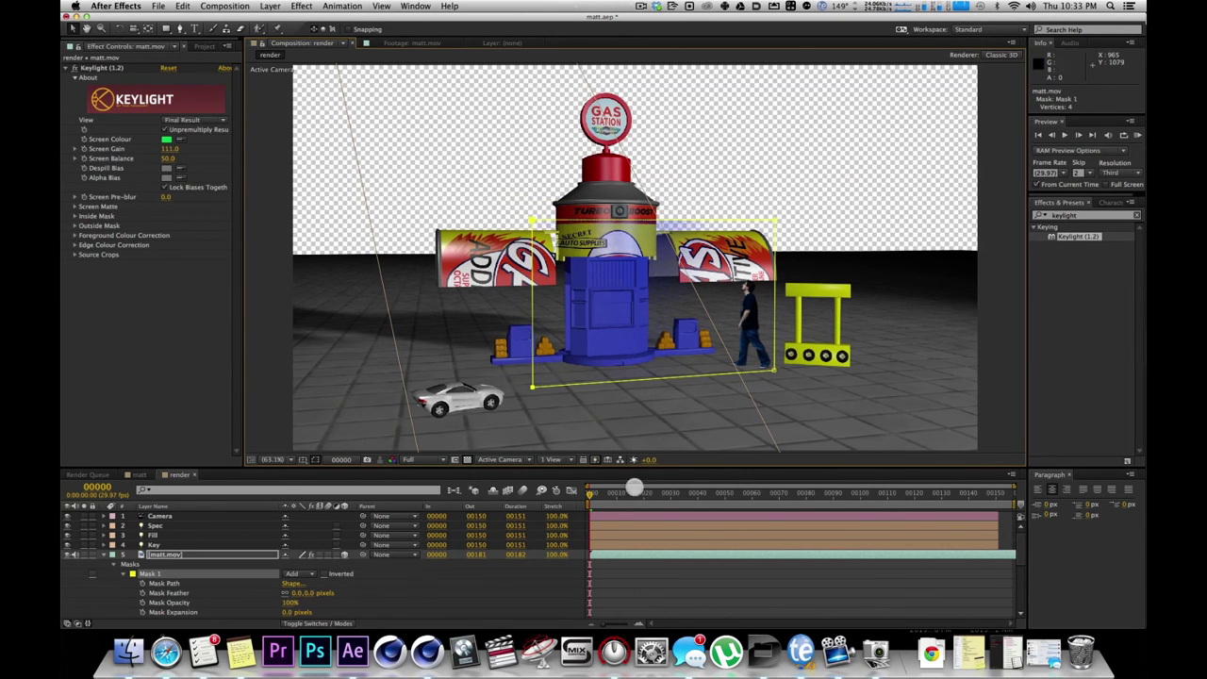
drag(618, 493, 681, 488)
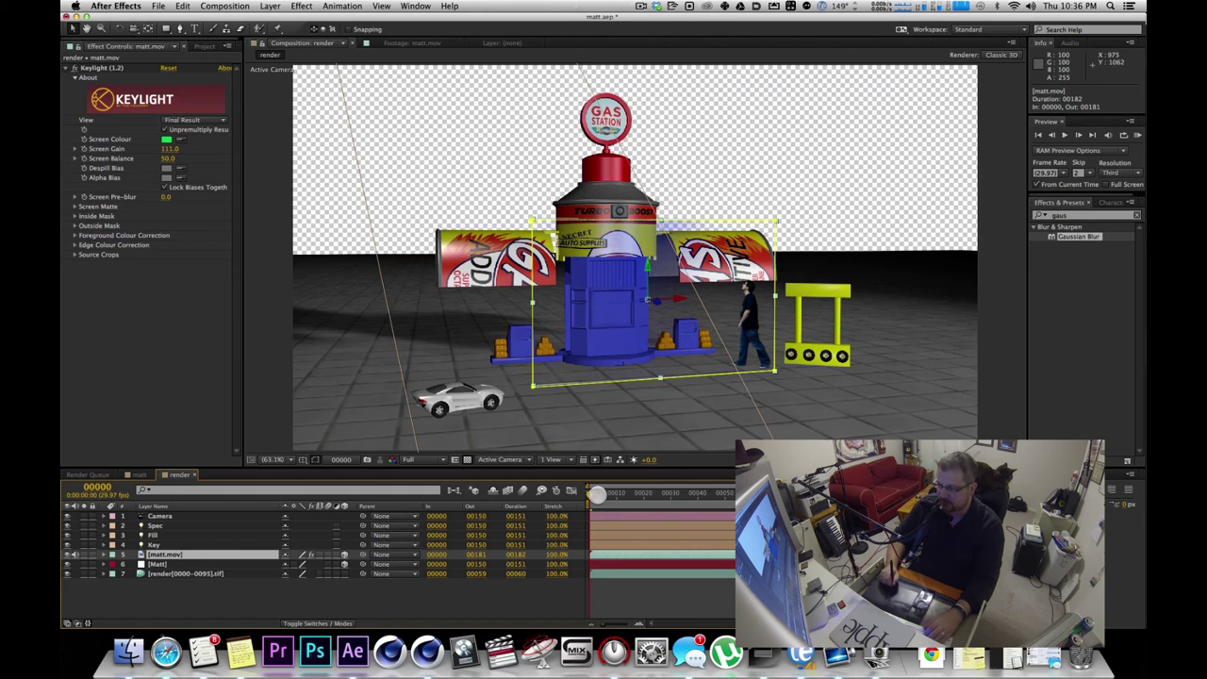
Extend the render tif sequence layer's out point to frame 98 and scrub to frame 81 to check the walk.
click(599, 494)
drag(650, 494, 709, 494)
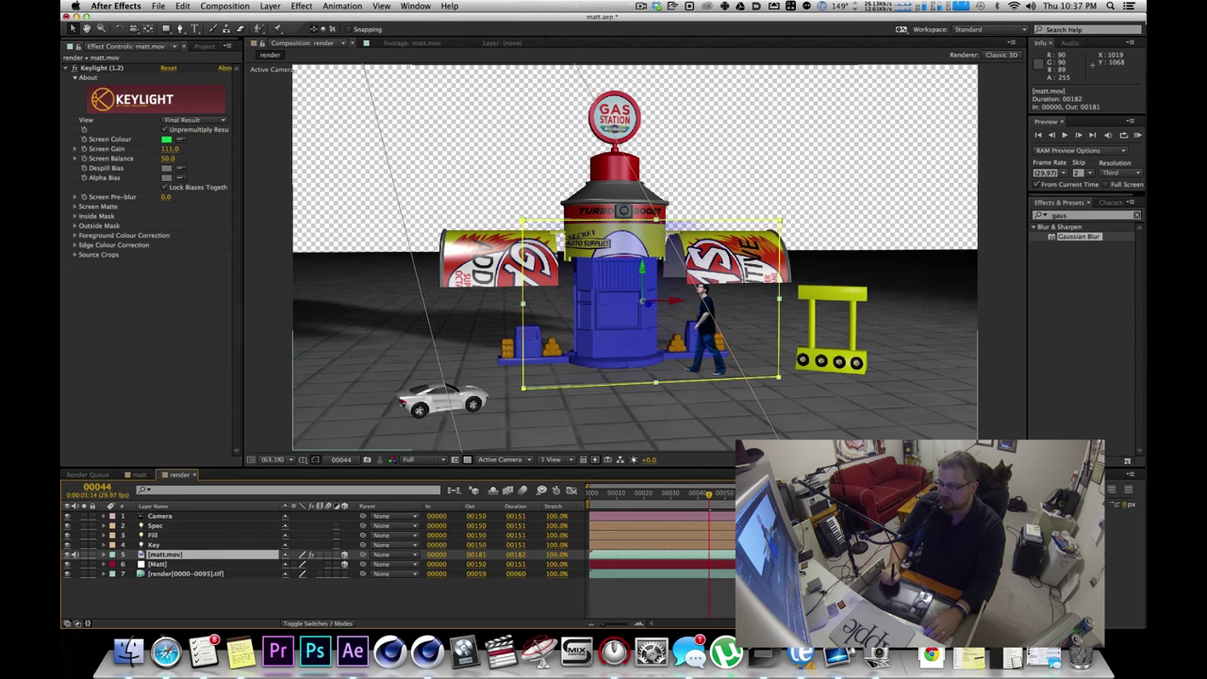
drag(751, 573, 757, 573)
drag(727, 493, 808, 493)
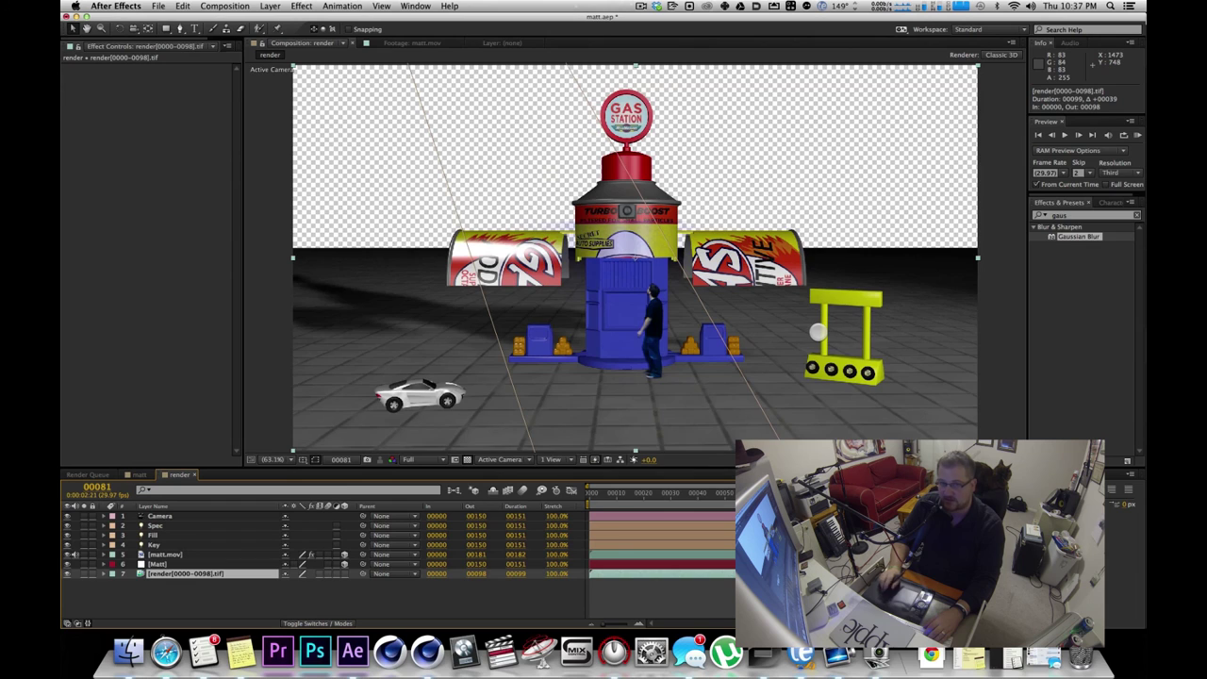